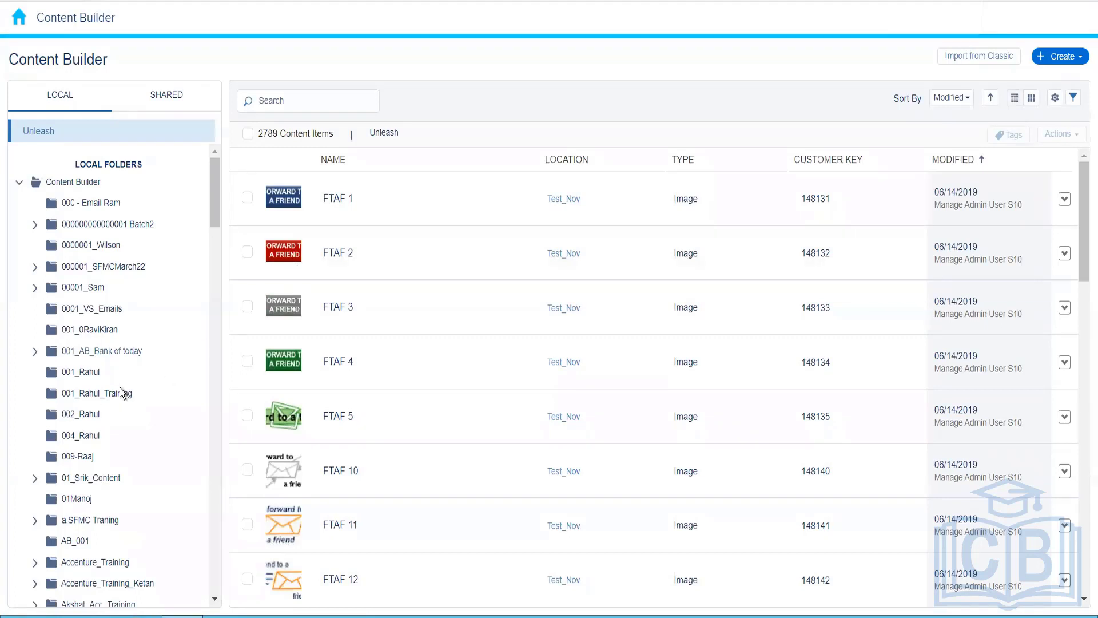
# Open the local folder whose name starts with 004 and start creating a new email message in it
pyautogui.click(90, 436)
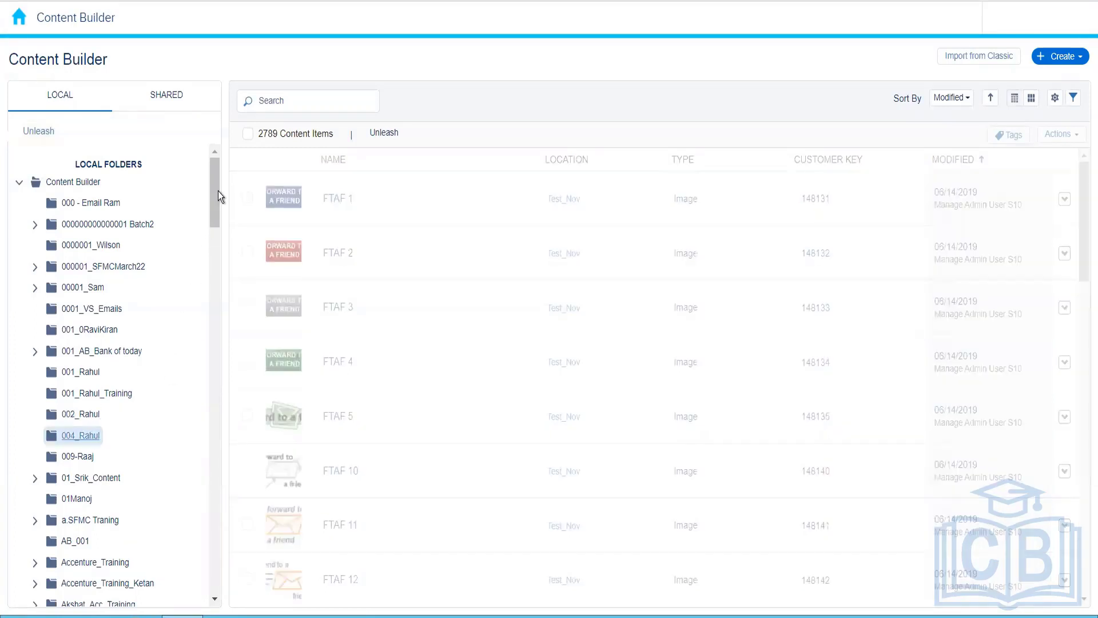
pyautogui.click(1071, 57)
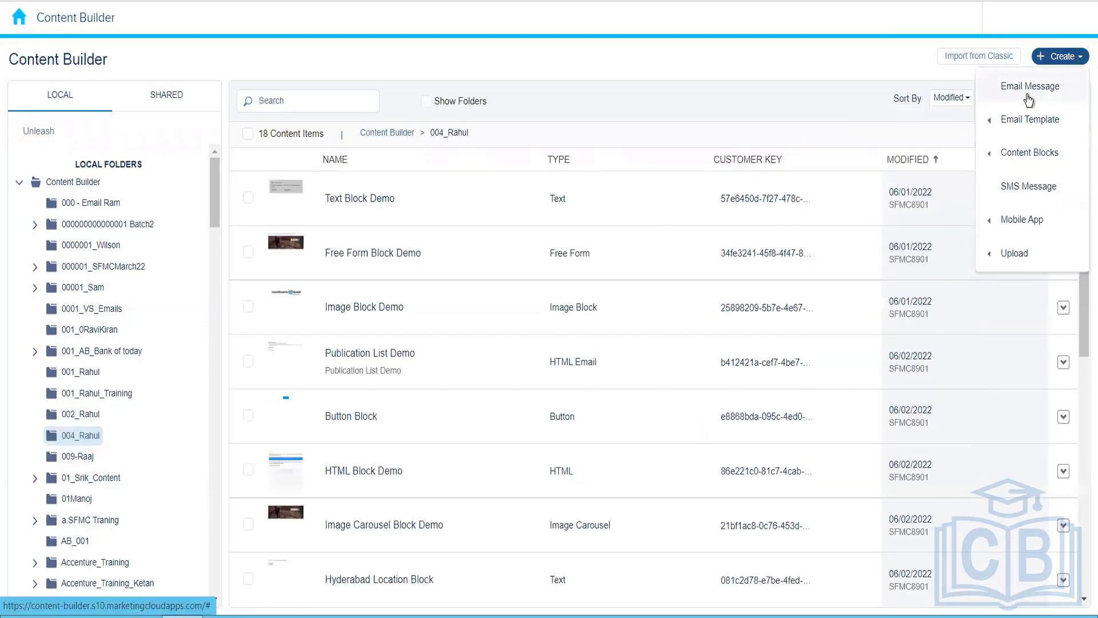
pyautogui.moveTo(1015, 160)
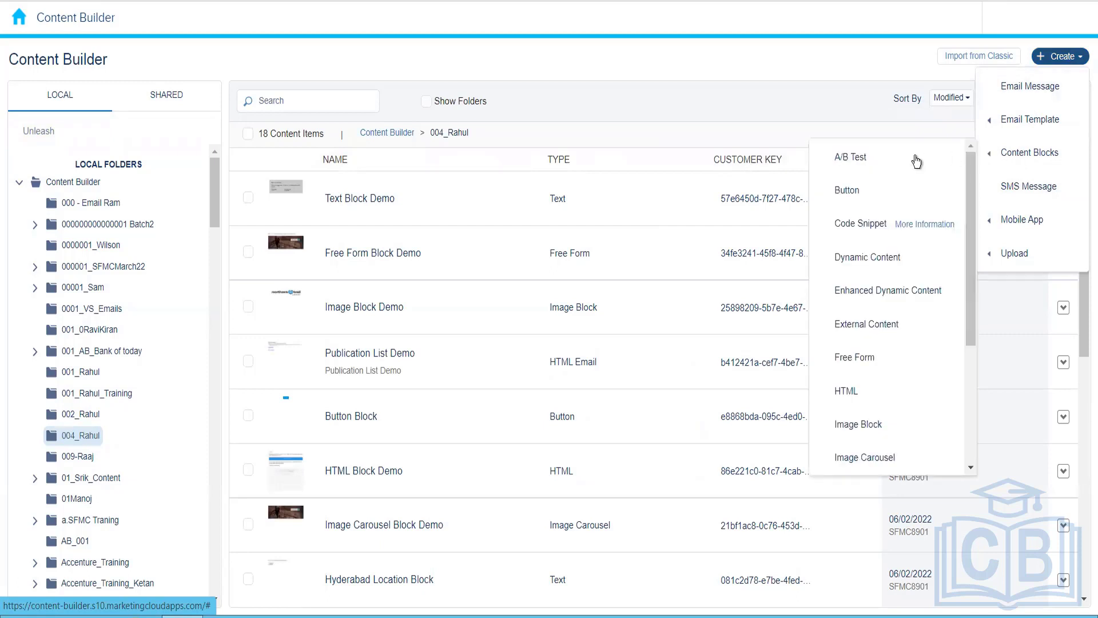
pyautogui.moveTo(966, 263); pyautogui.dragTo(966, 188)
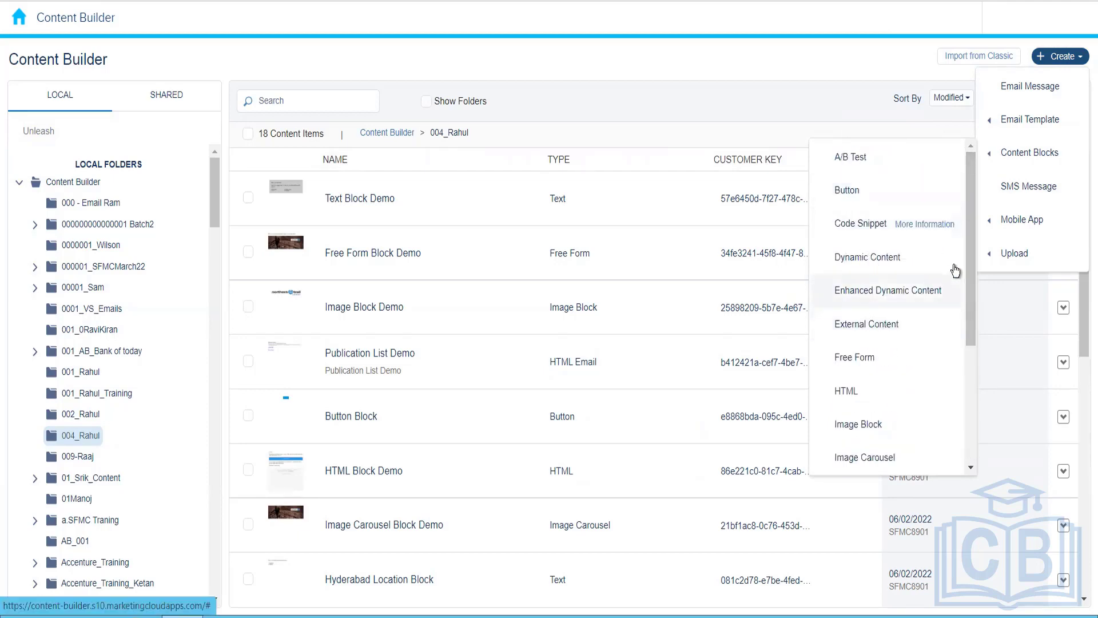
pyautogui.moveTo(969, 270); pyautogui.dragTo(966, 341)
pyautogui.moveTo(969, 203); pyautogui.dragTo(870, 122)
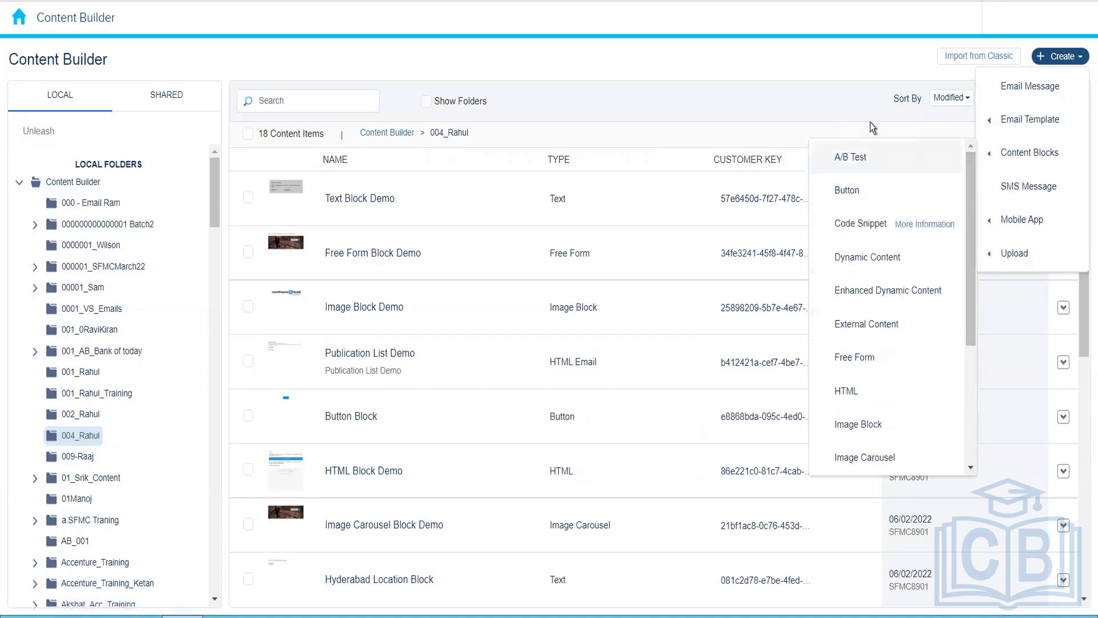
pyautogui.moveTo(1008, 128)
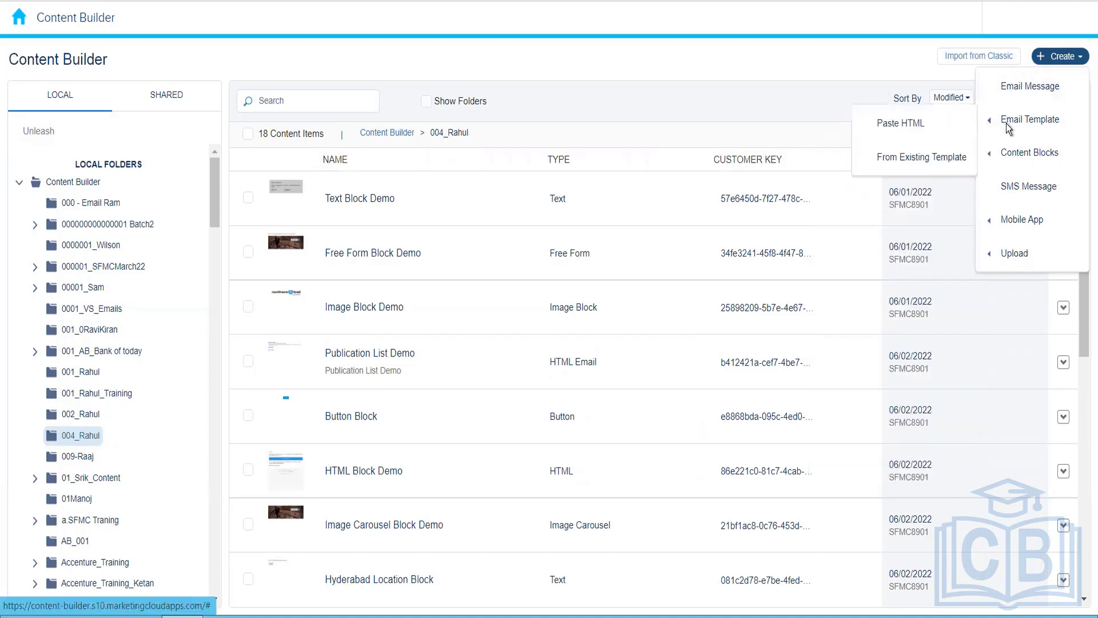
pyautogui.click(1042, 96)
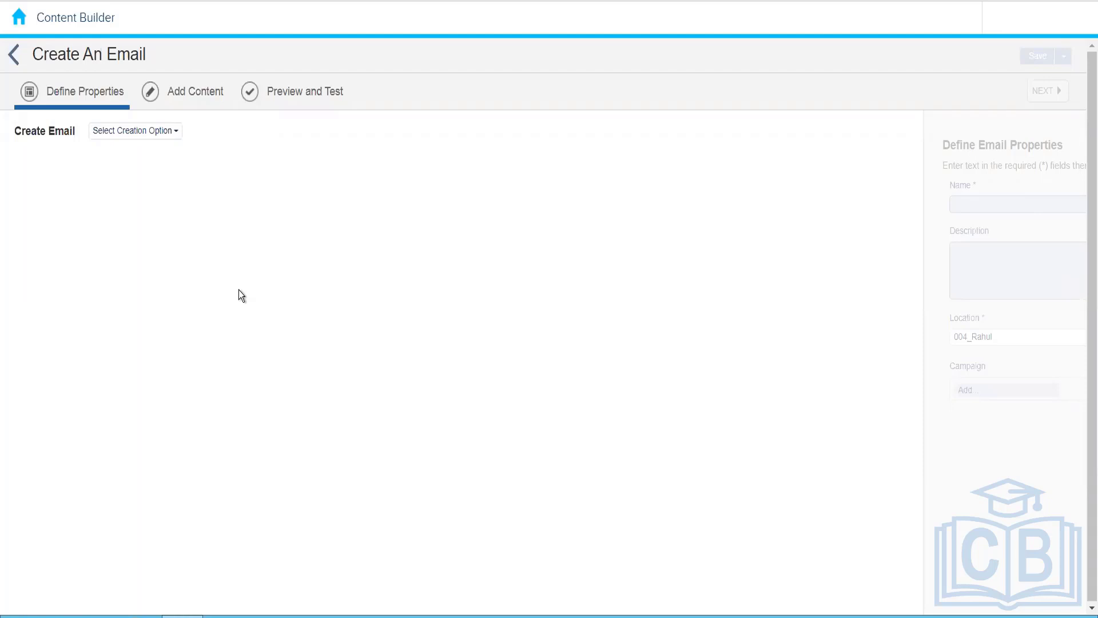
# Choose HTML as the email's creation method, name it "HTML Based Email Message", and continue to adding content
pyautogui.click(151, 137)
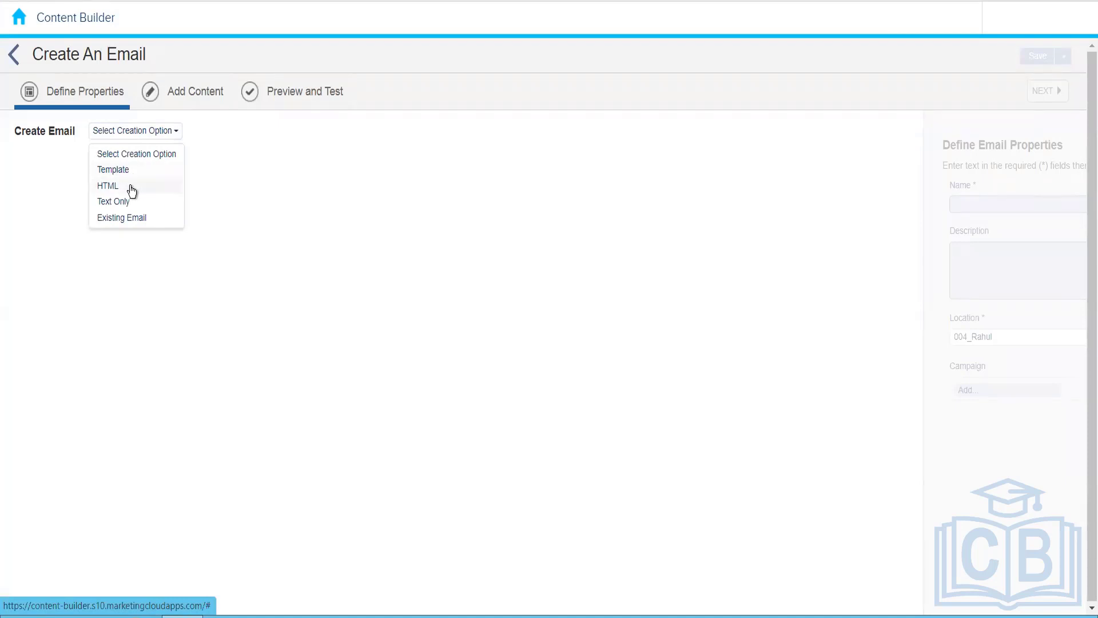
pyautogui.click(131, 188)
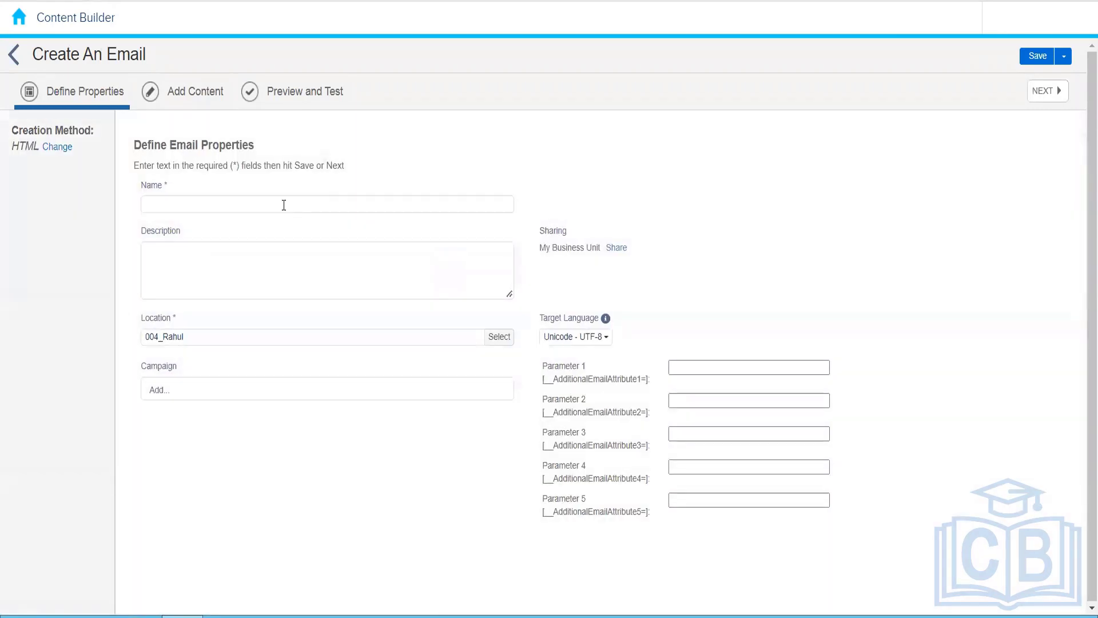
pyautogui.click(283, 205)
pyautogui.write('HTM')
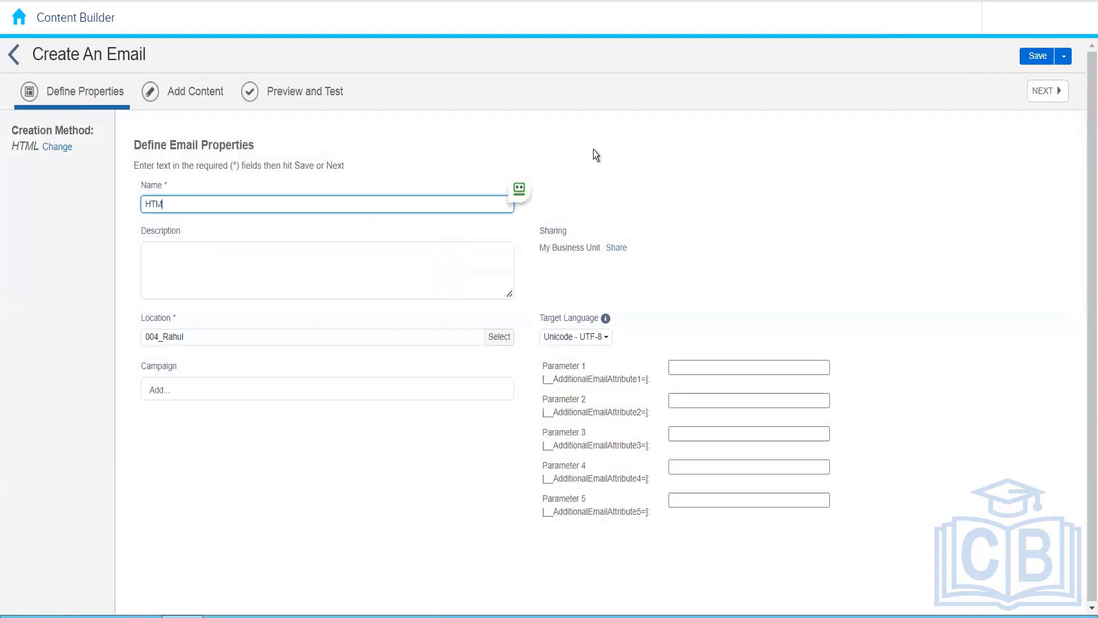
pyautogui.write('L Based Email Message')
pyautogui.click(183, 96)
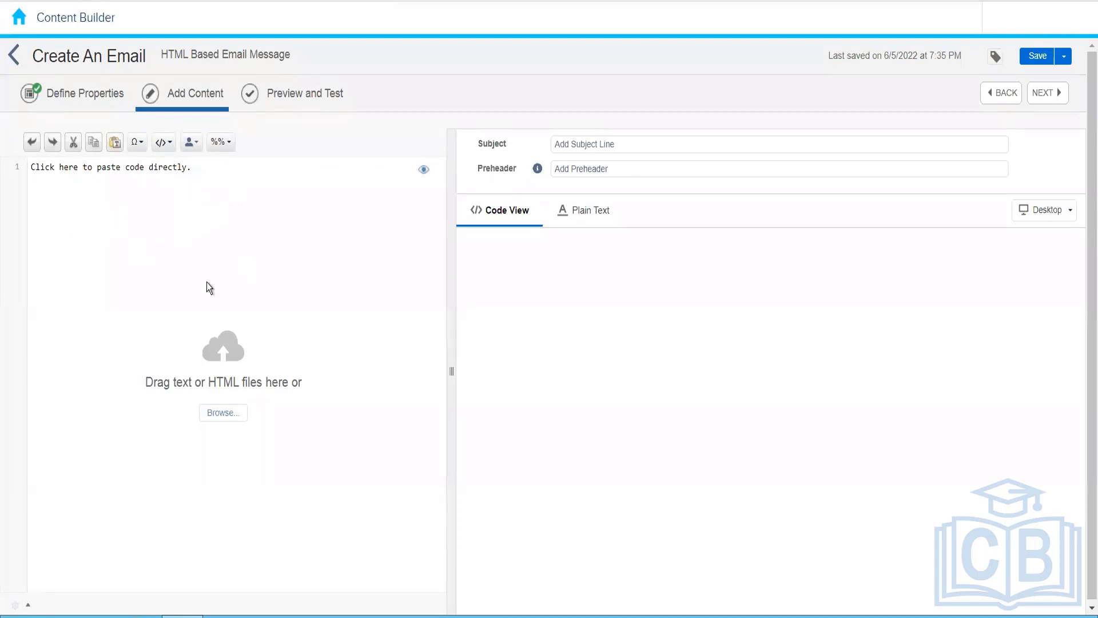
# Load the existing File.HTML from Content Builder as the email's code and look through it
pyautogui.click(229, 421)
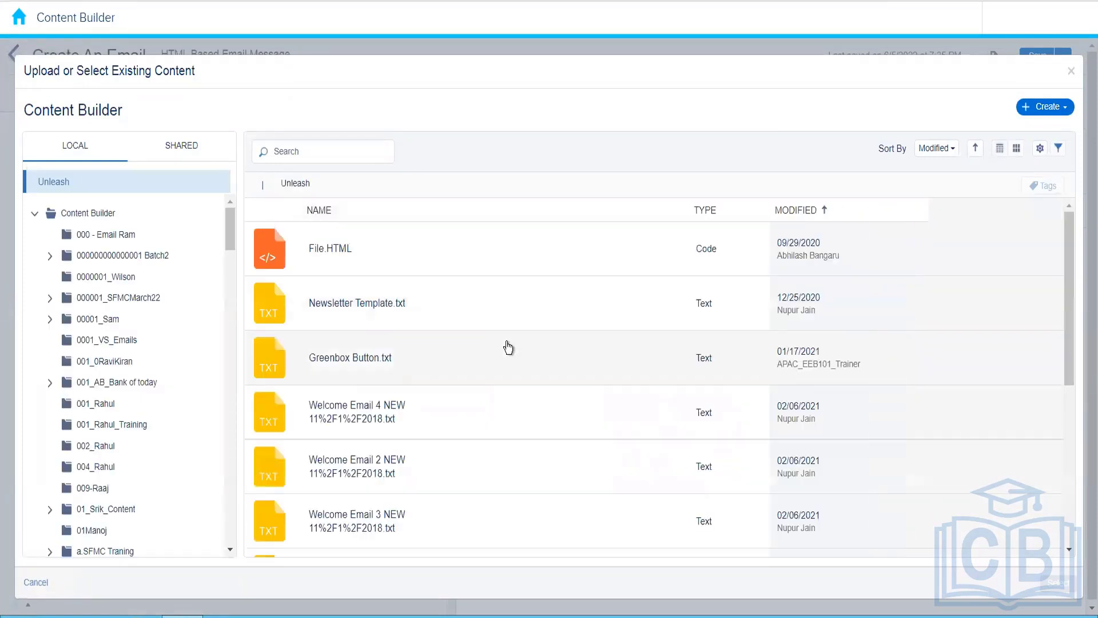
pyautogui.click(515, 245)
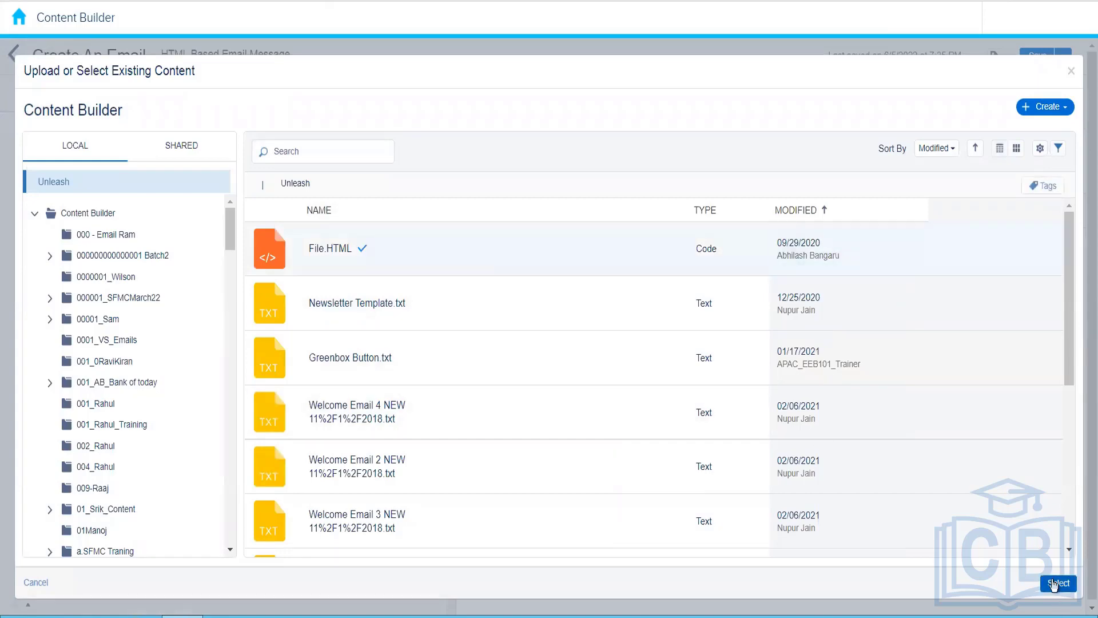
pyautogui.click(1058, 583)
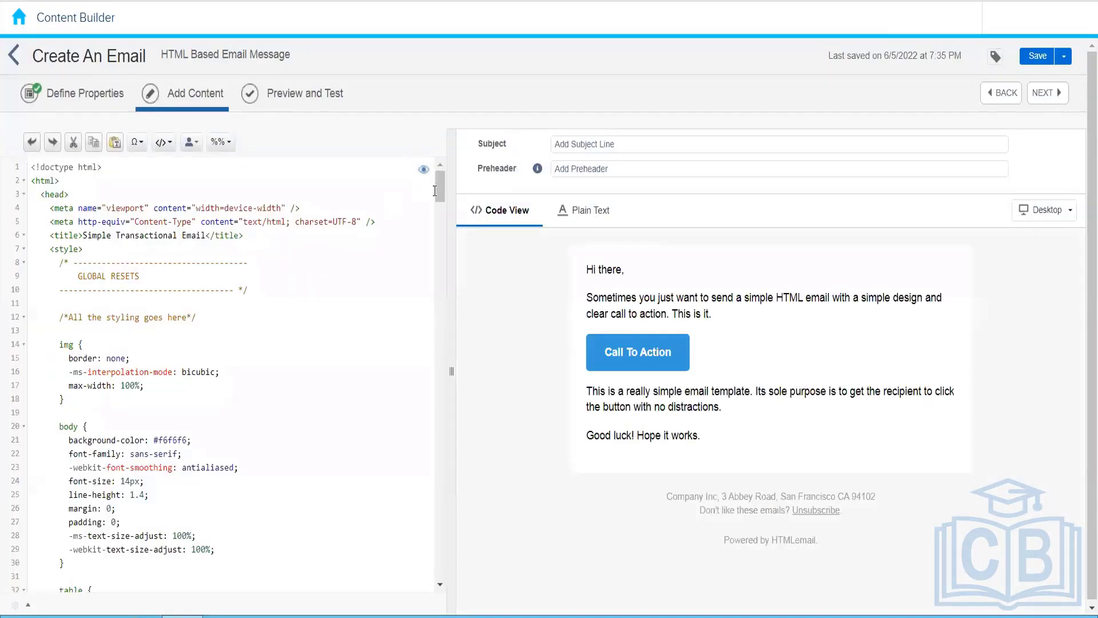
pyautogui.moveTo(435, 189); pyautogui.dragTo(437, 485)
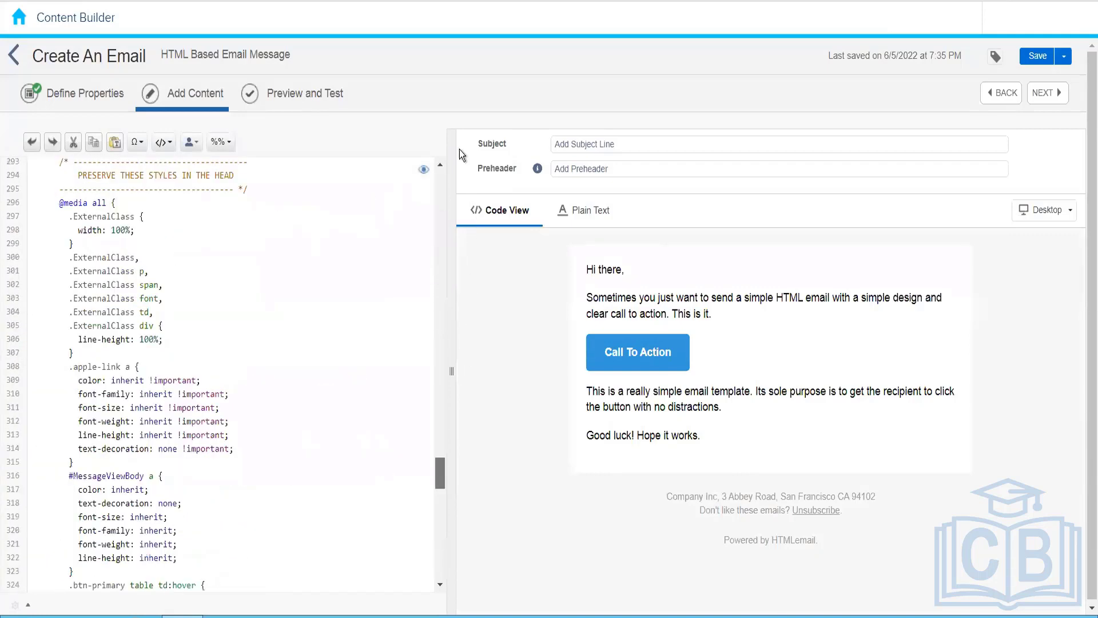
pyautogui.moveTo(462, 154); pyautogui.dragTo(457, 134)
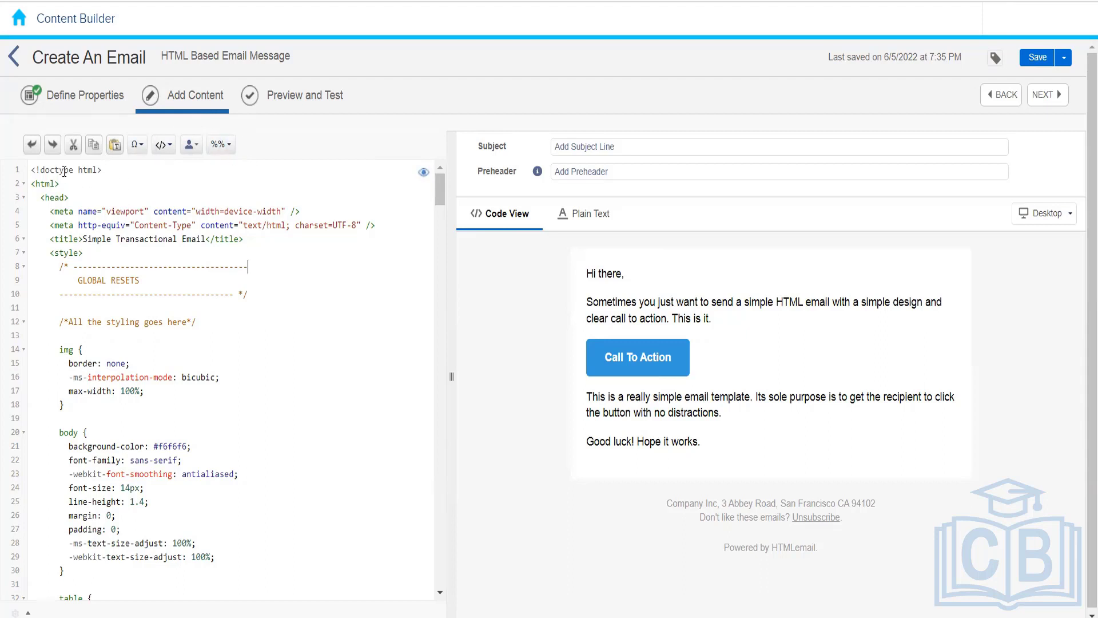
# Add an empty line above the doctype declaration at the start of the email's code
pyautogui.click(251, 167)
pyautogui.click(140, 148)
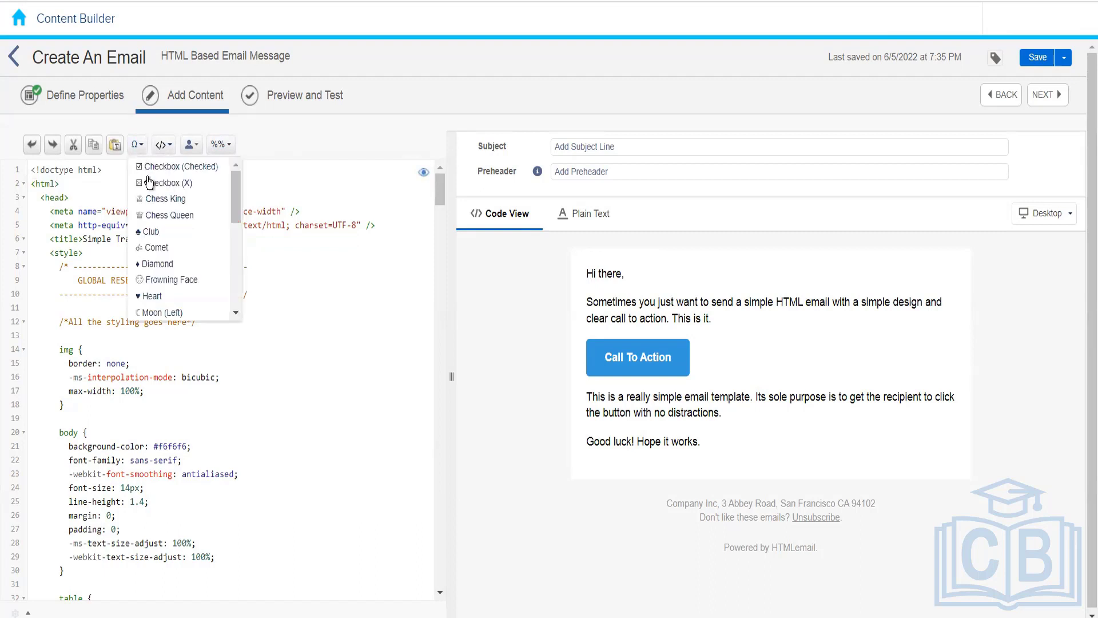
pyautogui.moveTo(235, 197); pyautogui.dragTo(234, 150)
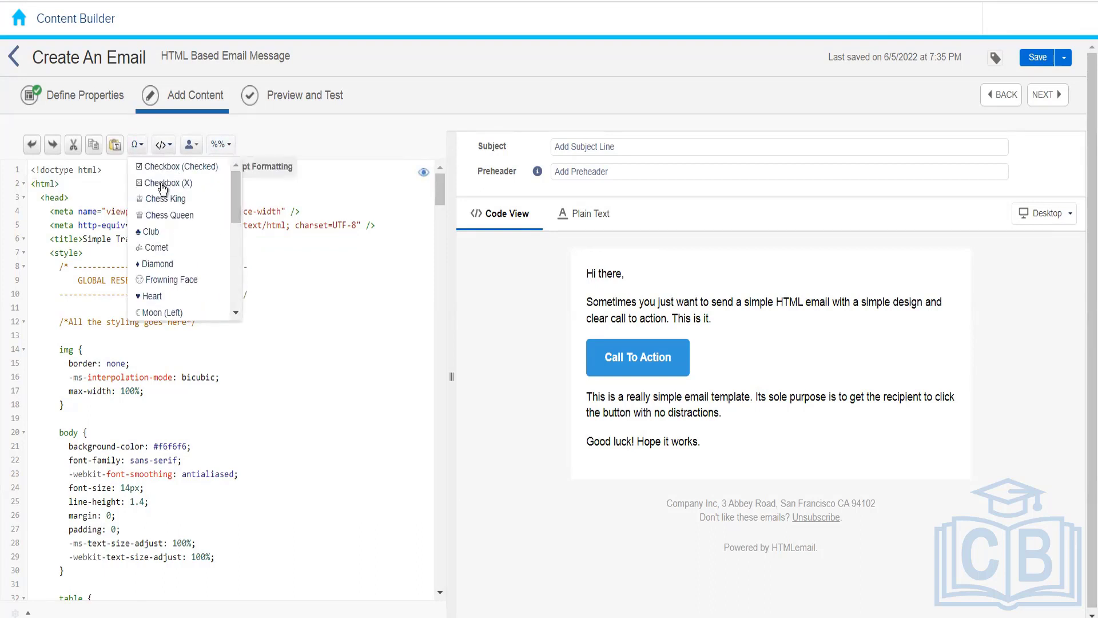
pyautogui.click(100, 189)
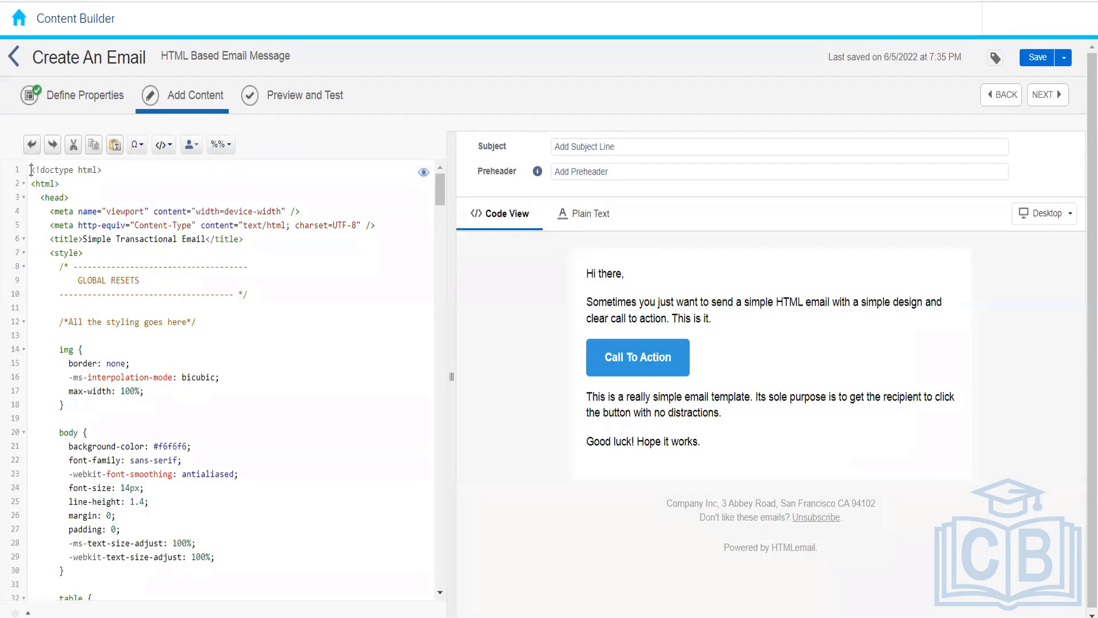
pyautogui.press('Return')
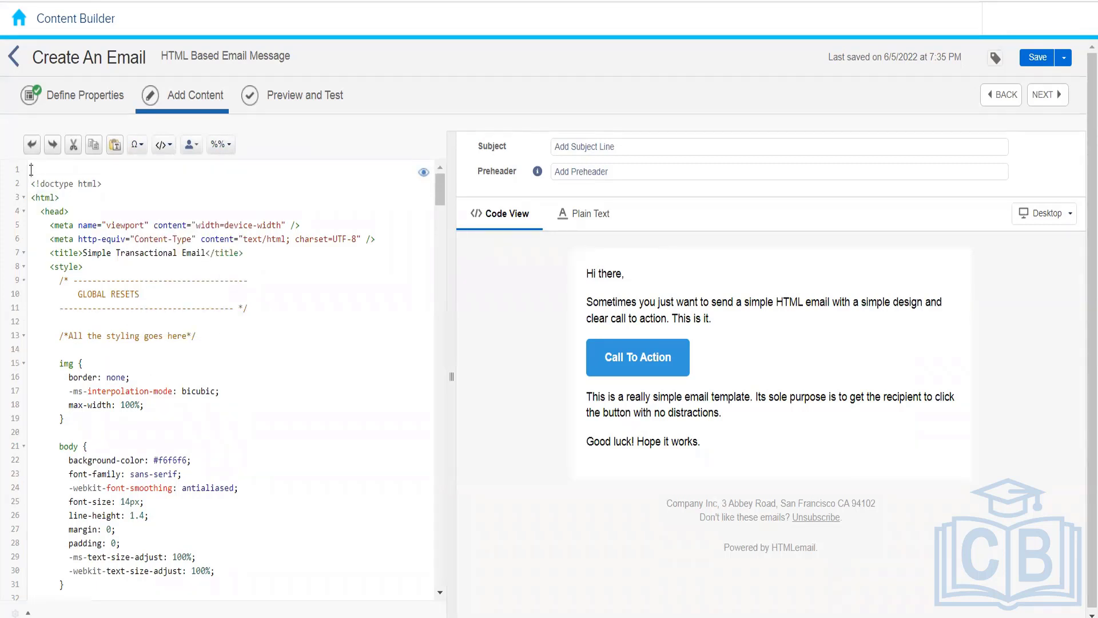
# Insert the Heart and Smiling Face (White) symbols on the empty first line of the code
pyautogui.click(143, 150)
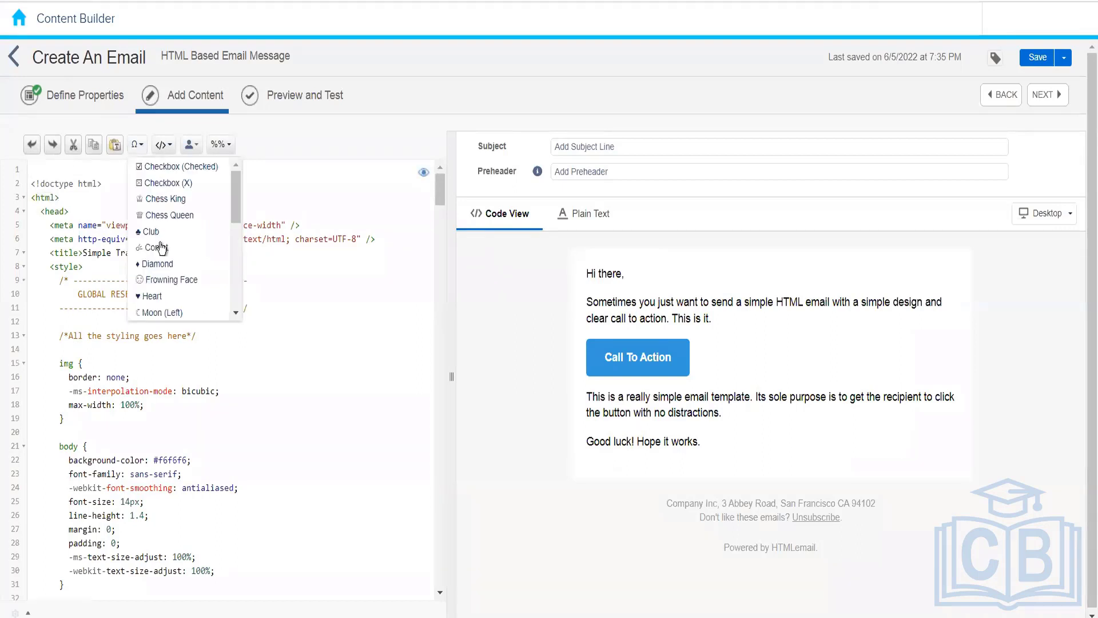
pyautogui.click(163, 295)
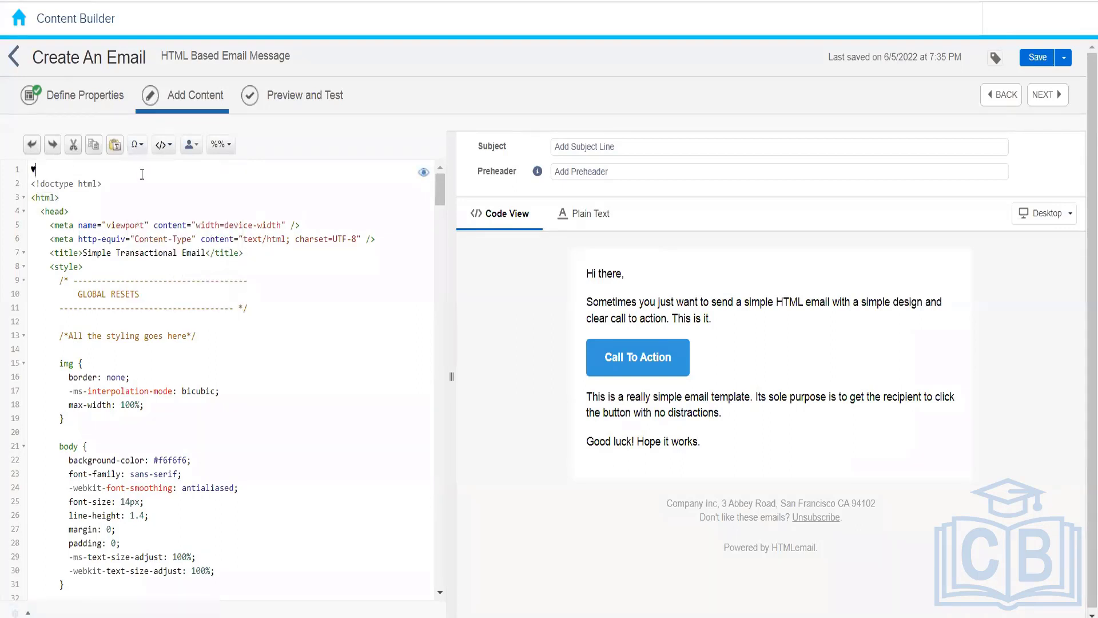
pyautogui.click(138, 145)
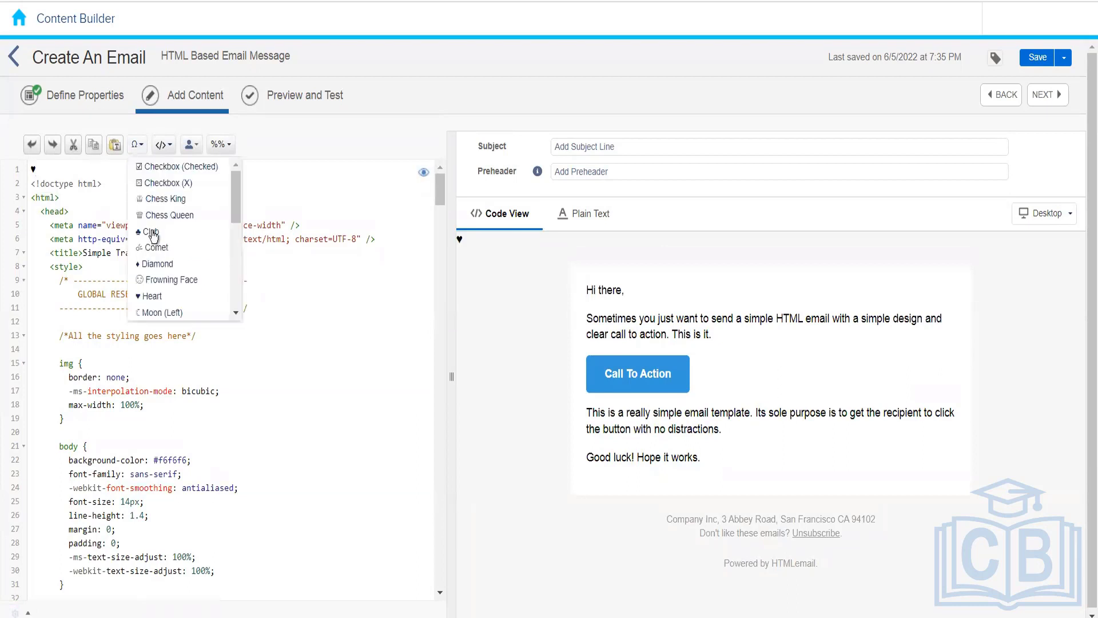
pyautogui.moveTo(235, 316); pyautogui.dragTo(236, 318)
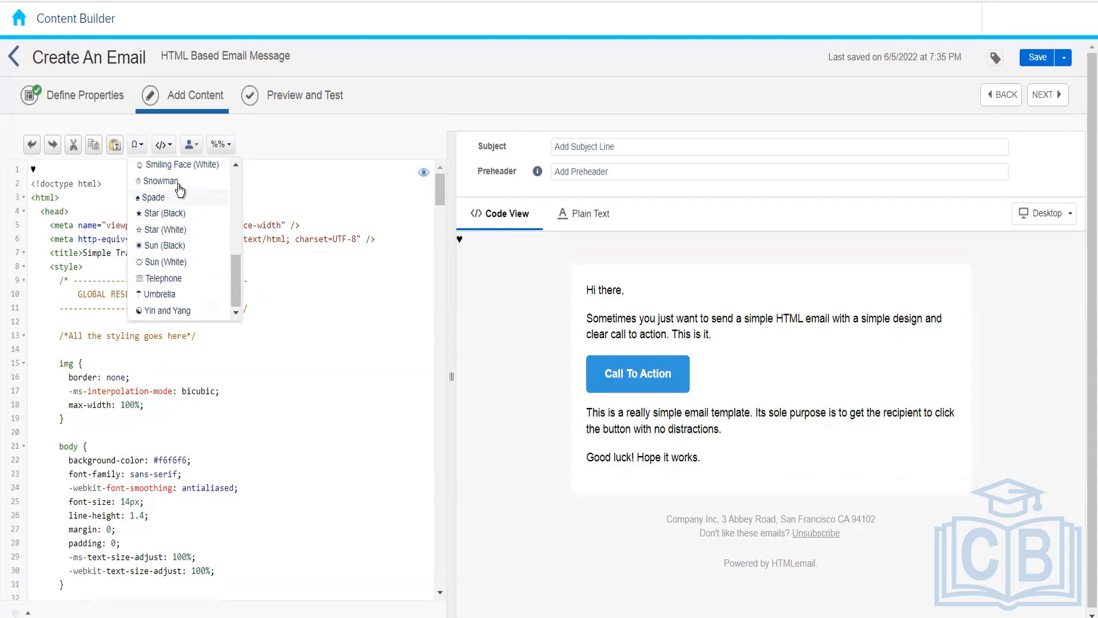
pyautogui.click(178, 164)
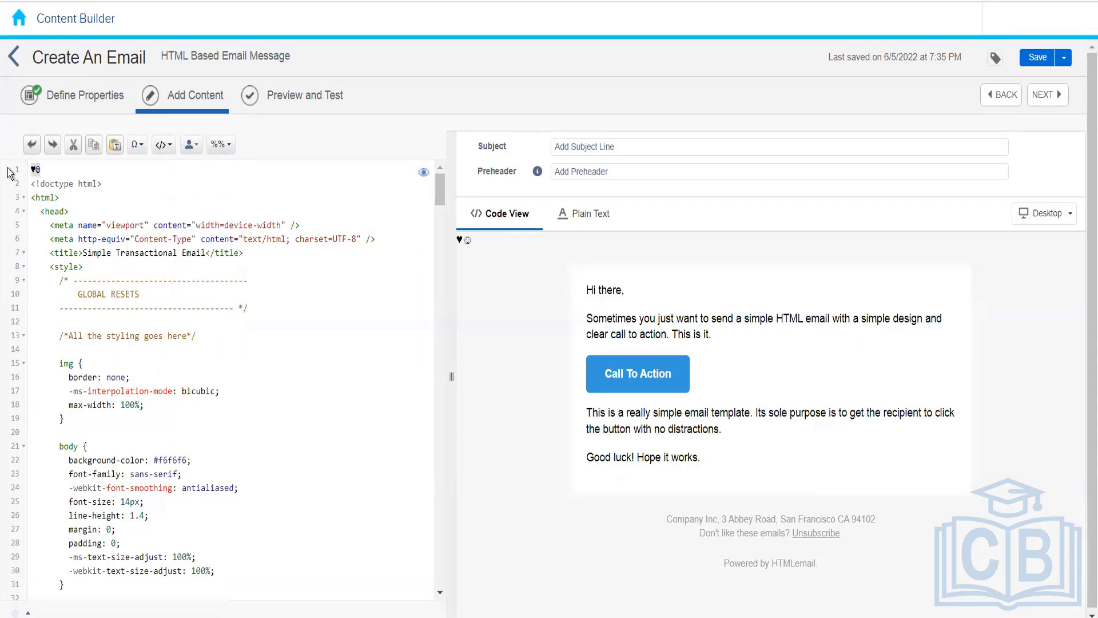
# Review the saved and system code snippets, and view the form for creating a new snippet from the selected symbols
pyautogui.click(164, 146)
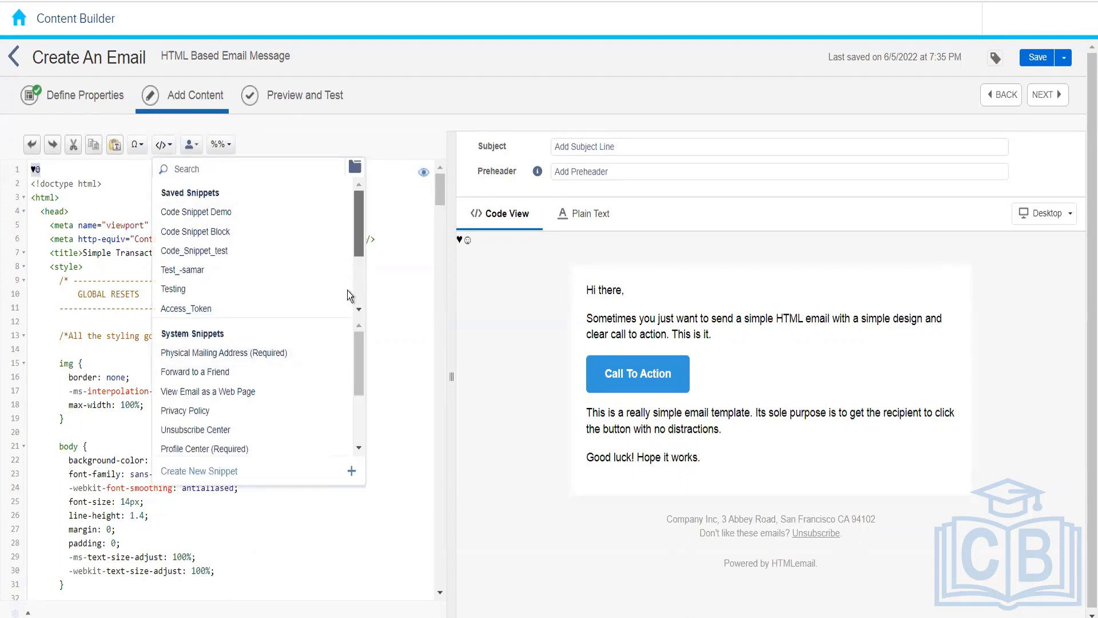
pyautogui.scroll(-3, 347, 290)
pyautogui.scroll(-2, 355, 407)
pyautogui.moveTo(356, 408); pyautogui.dragTo(362, 327)
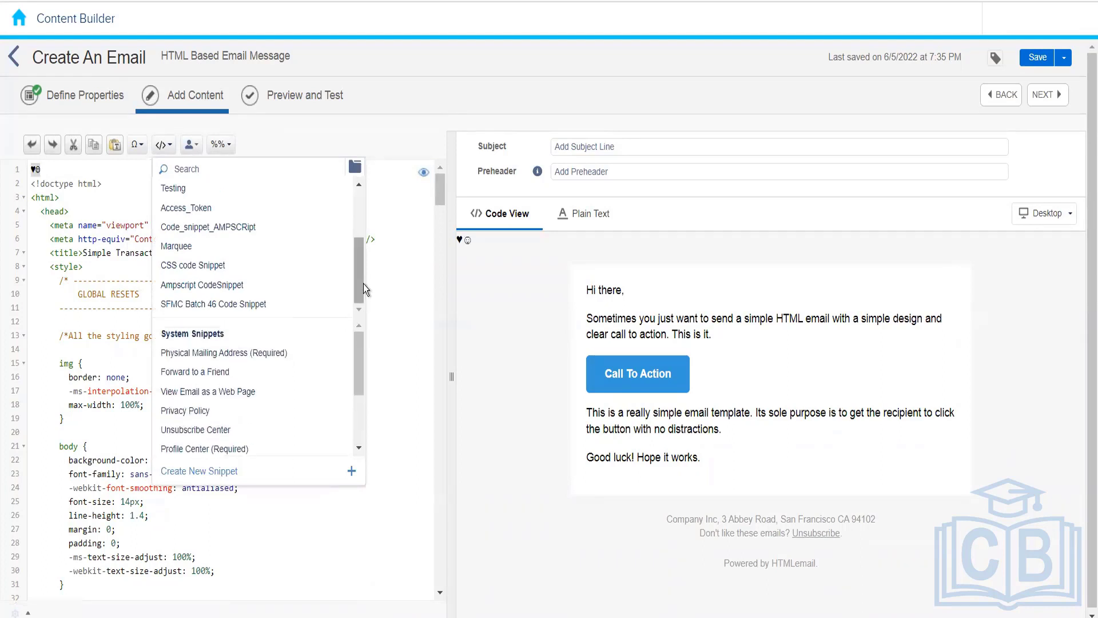
pyautogui.moveTo(359, 284); pyautogui.dragTo(356, 195)
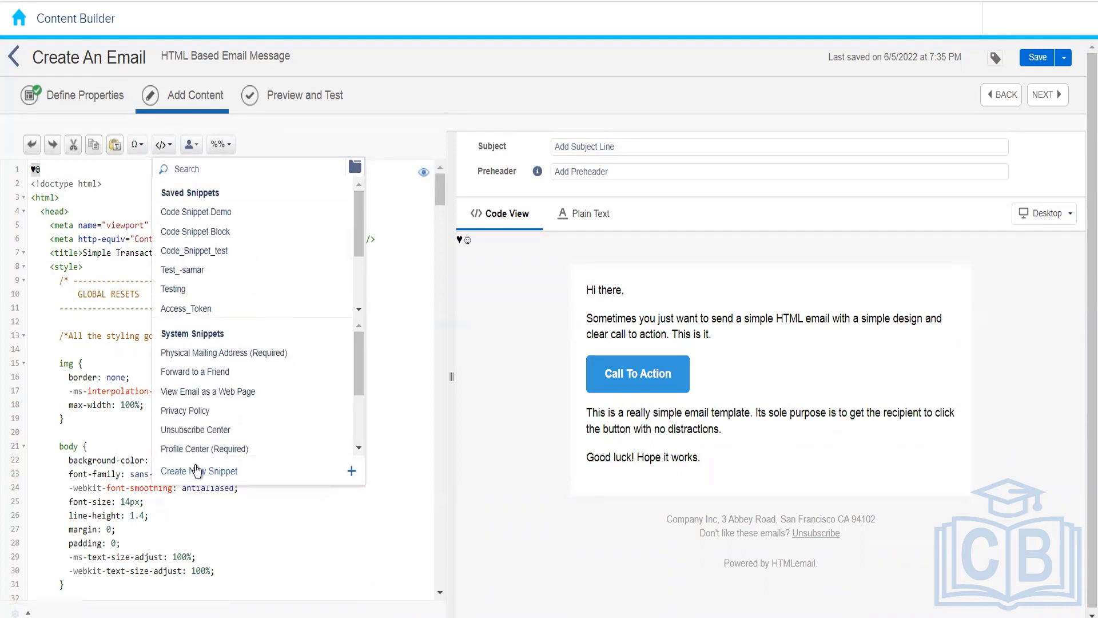
pyautogui.click(351, 476)
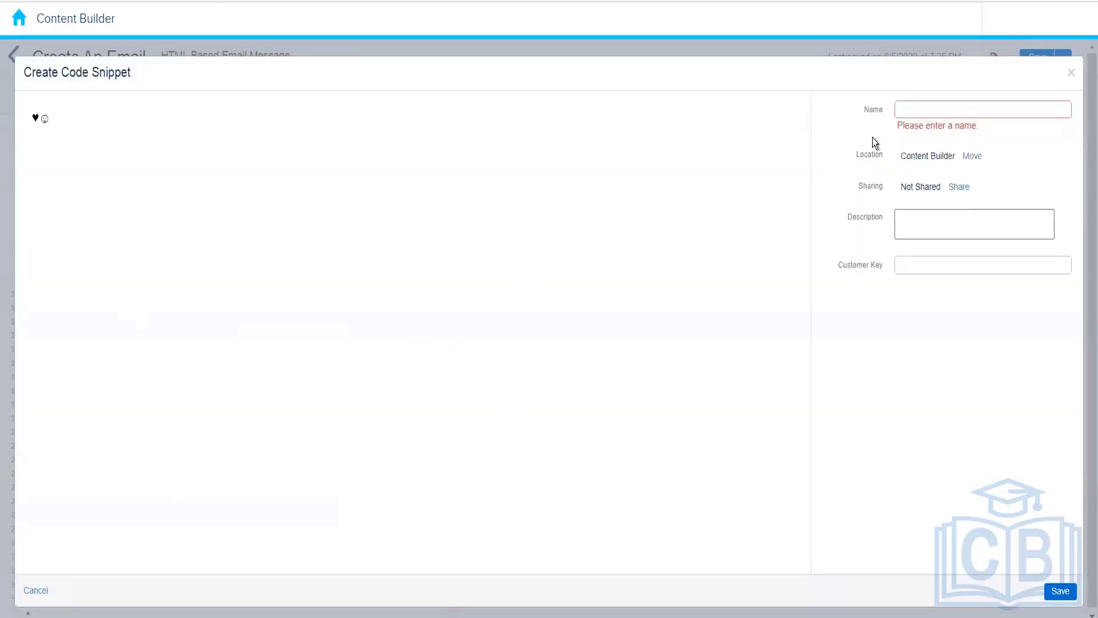
pyautogui.click(902, 113)
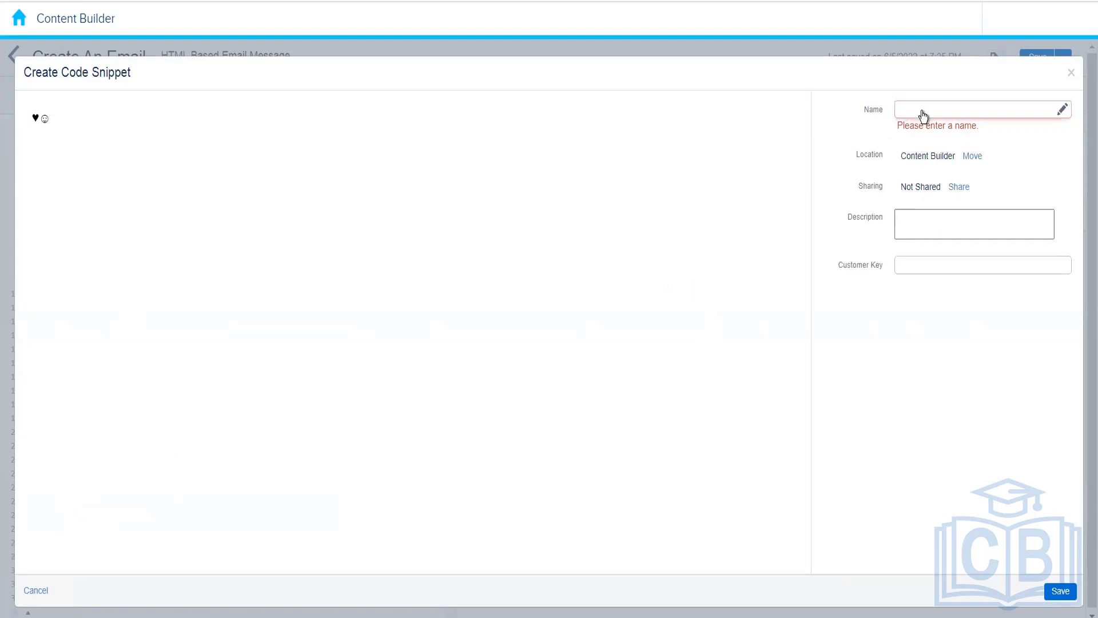
pyautogui.click(35, 591)
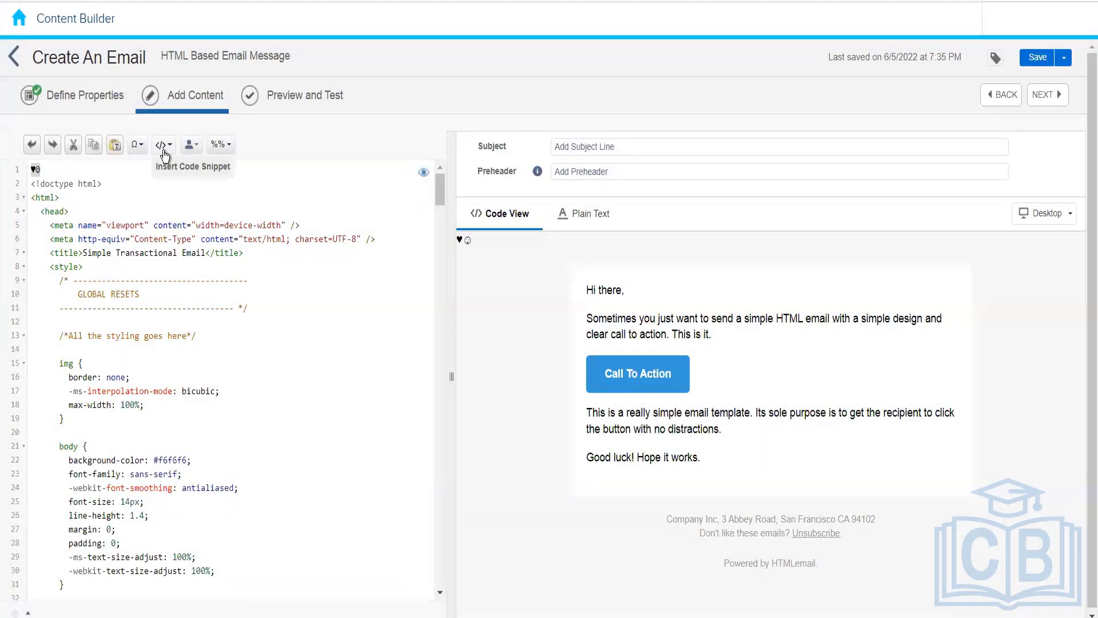
# Replace the two symbols on the first line of the code with the saved snippet Code Snippet Demo
pyautogui.click(164, 145)
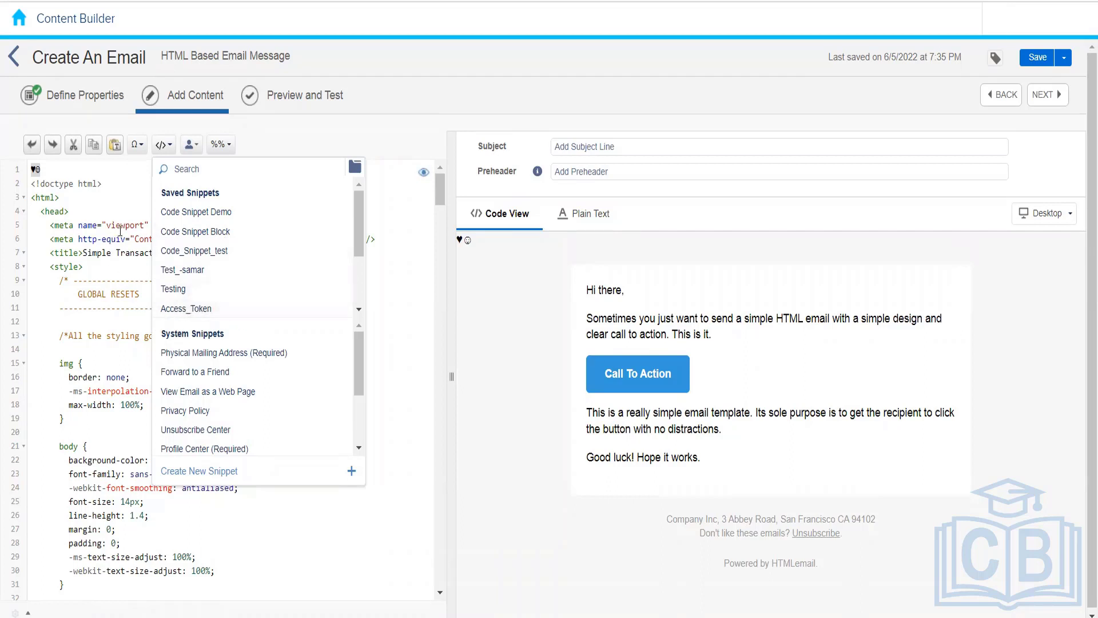
pyautogui.click(87, 172)
pyautogui.press('BackSpace')
pyautogui.press('BackSpace')
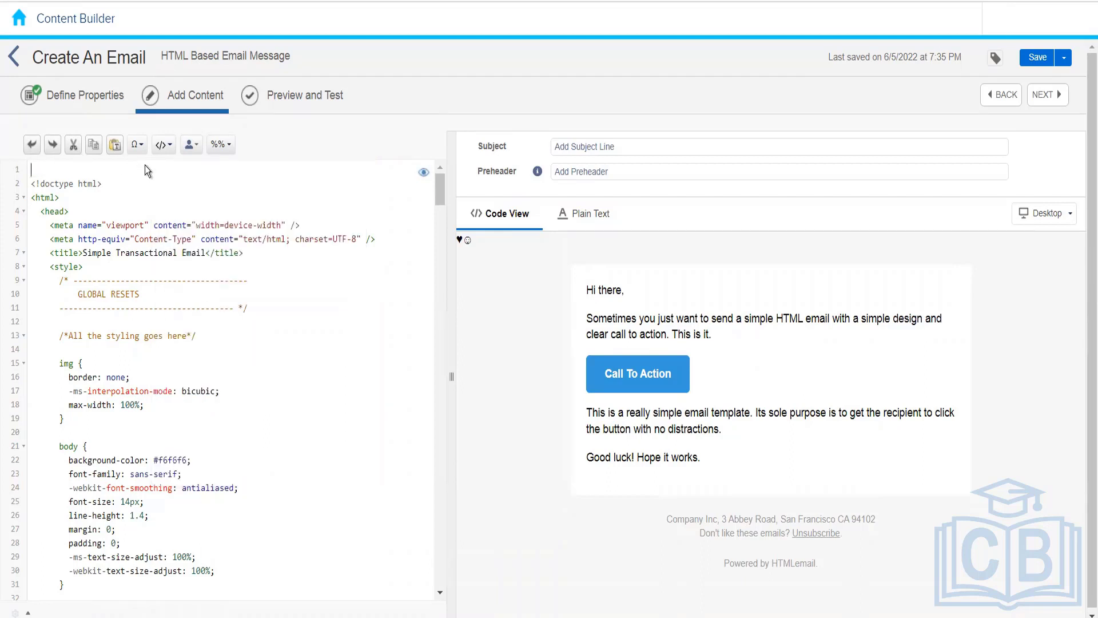
pyautogui.click(164, 146)
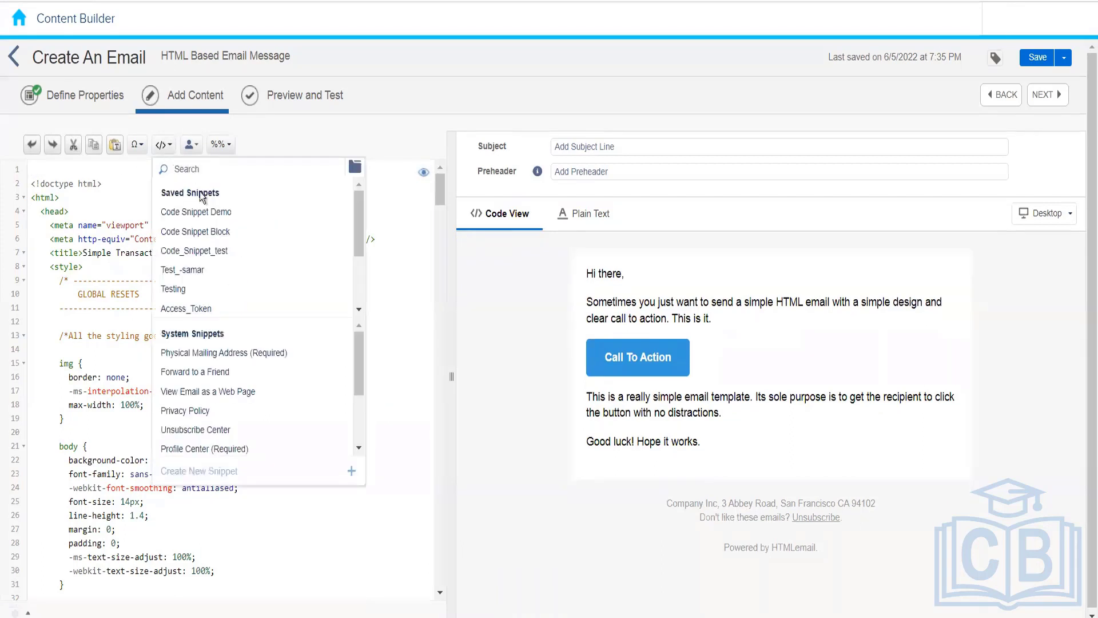
pyautogui.click(206, 213)
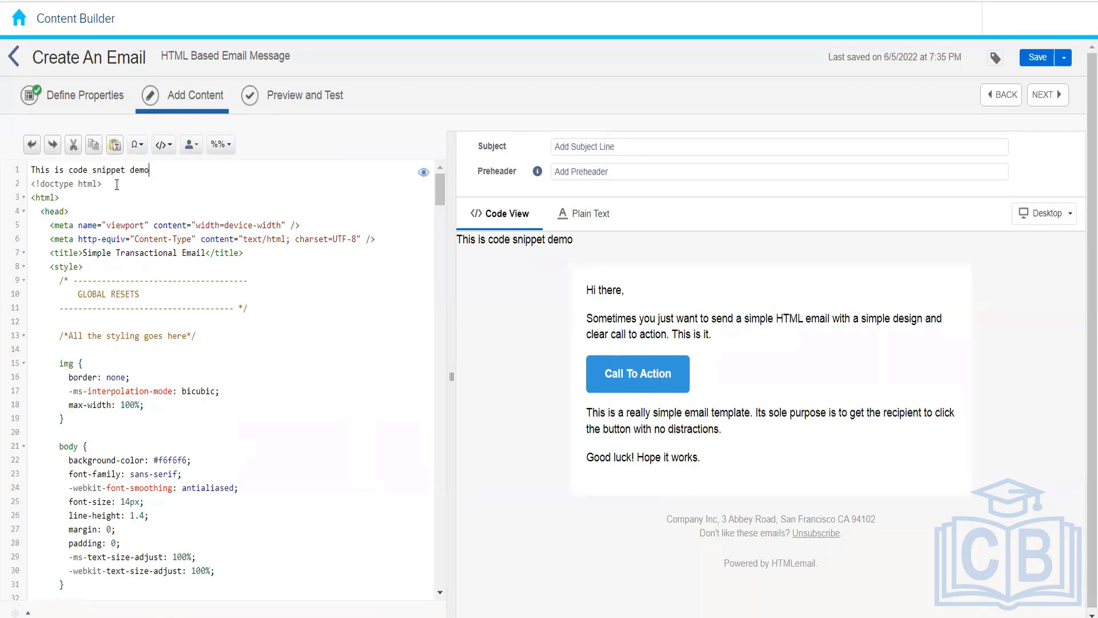
# Insert the saved snippet Access_Token at the end of the first line, and delete all snippet content above the doctype declaration
pyautogui.click(162, 145)
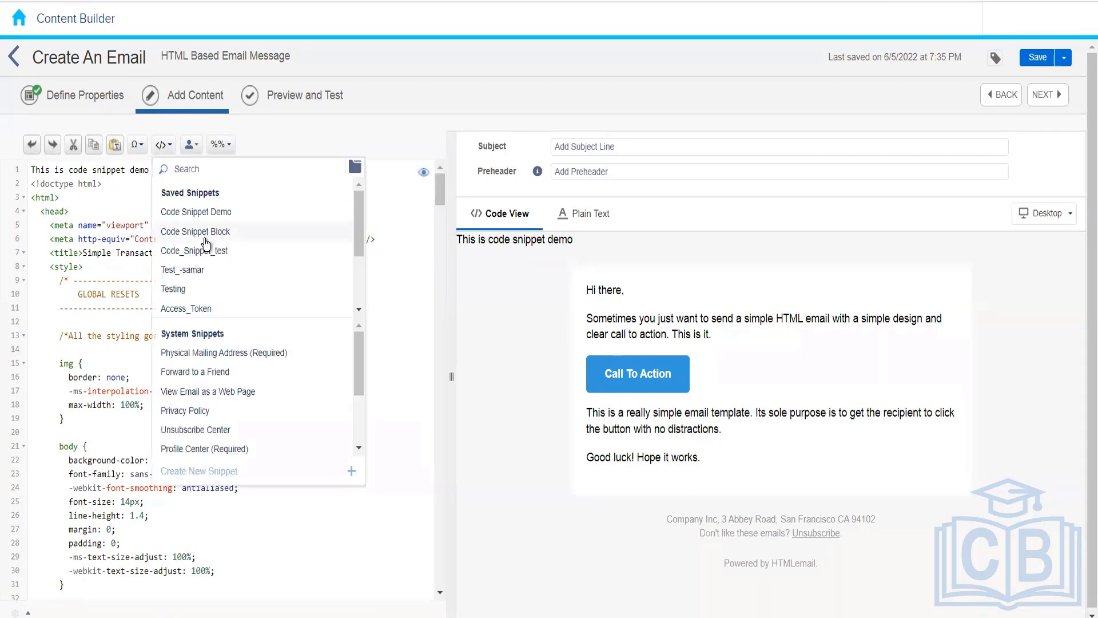
pyautogui.click(208, 308)
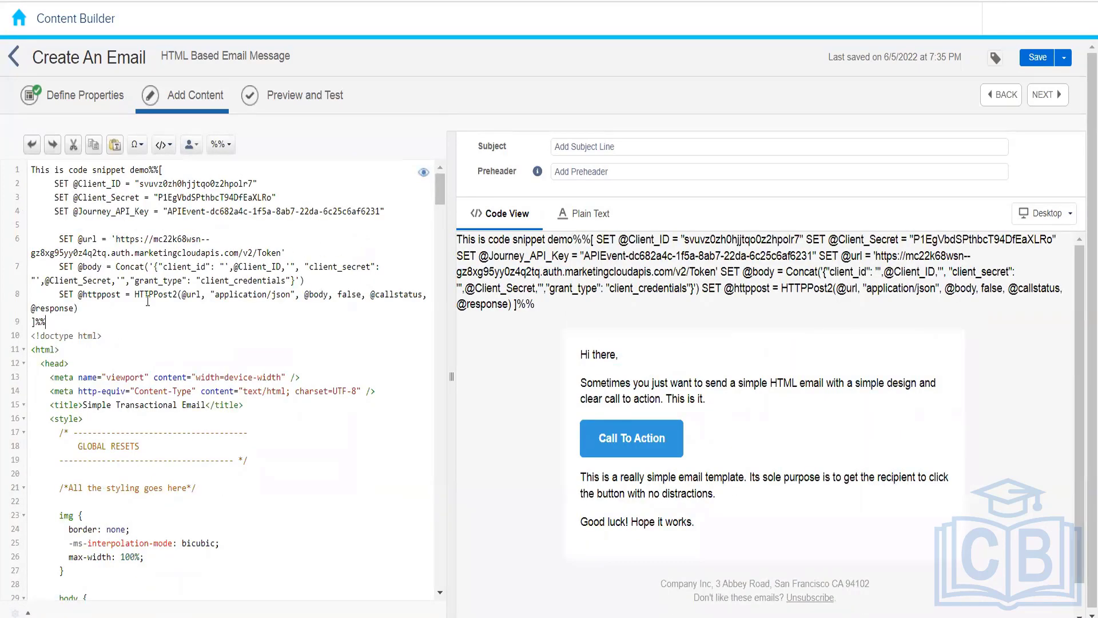
pyautogui.moveTo(46, 322); pyautogui.dragTo(8, 167)
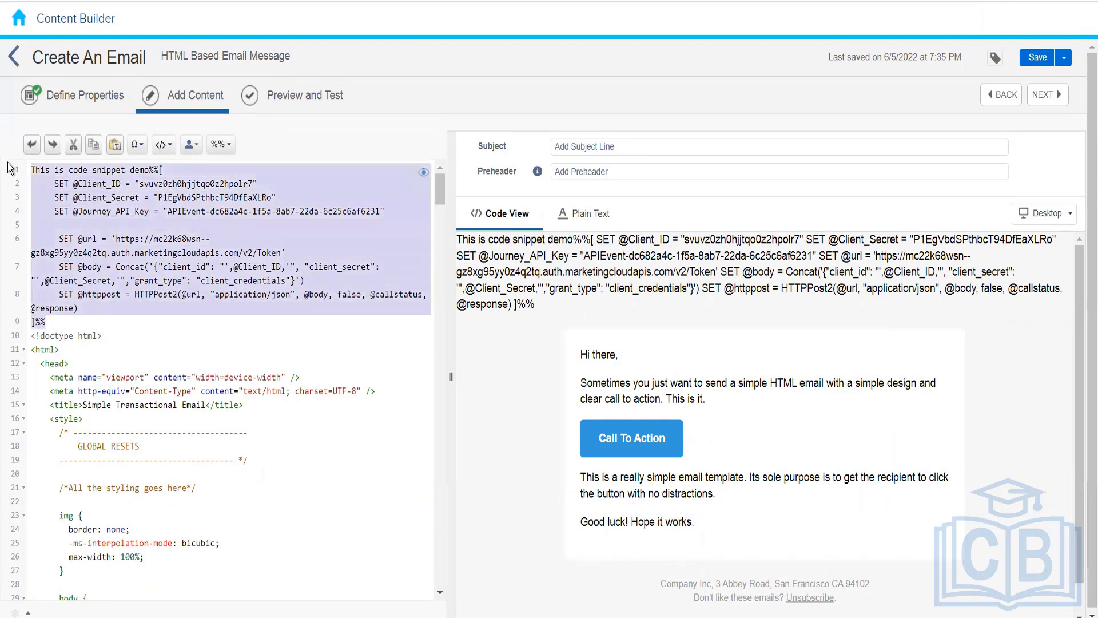
pyautogui.press('Delete')
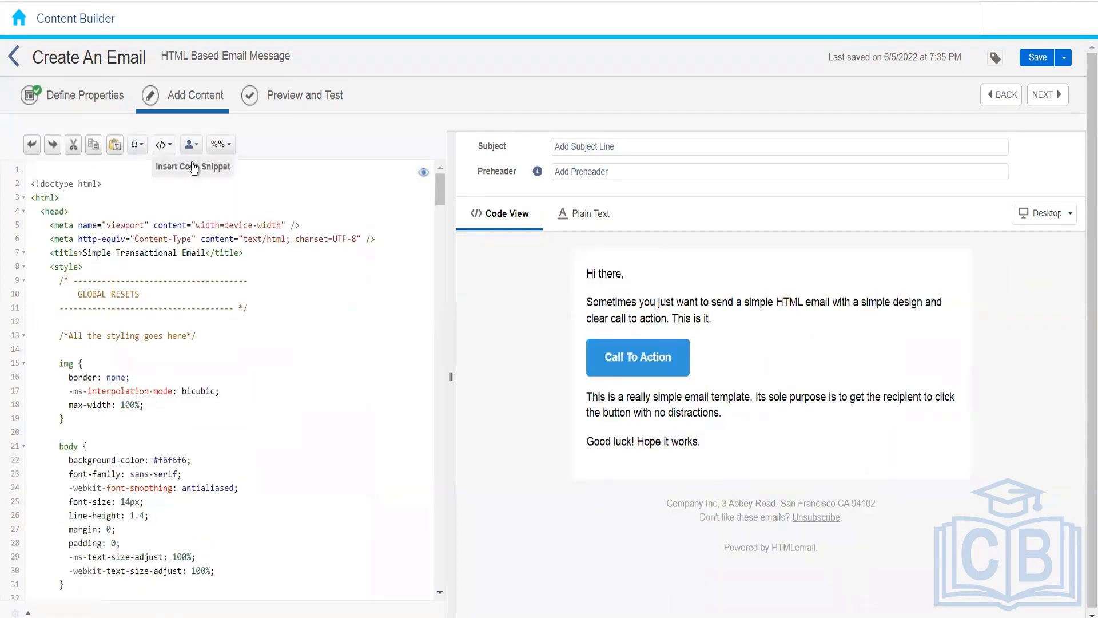
# Examine the full list of saved code snippets and the option for creating a new snippet
pyautogui.click(163, 144)
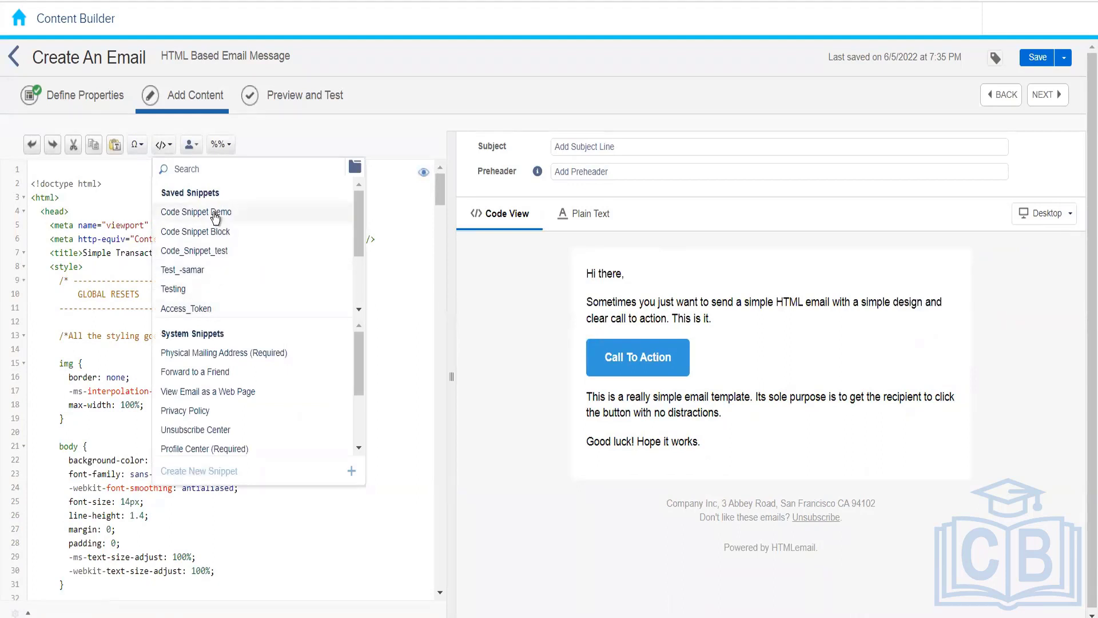
pyautogui.click(77, 168)
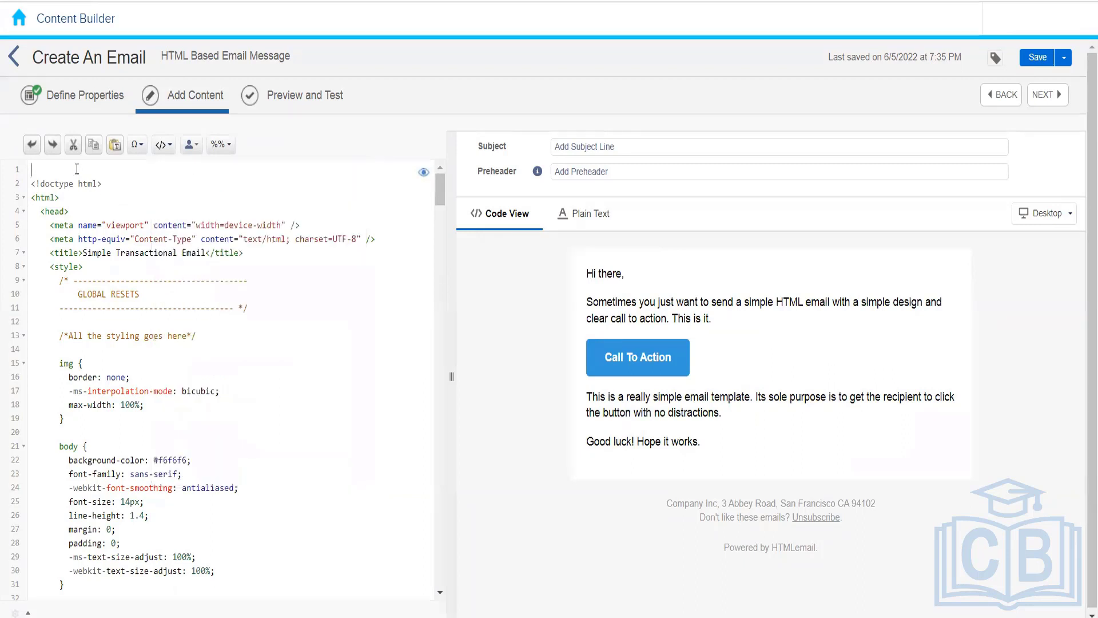
pyautogui.click(162, 150)
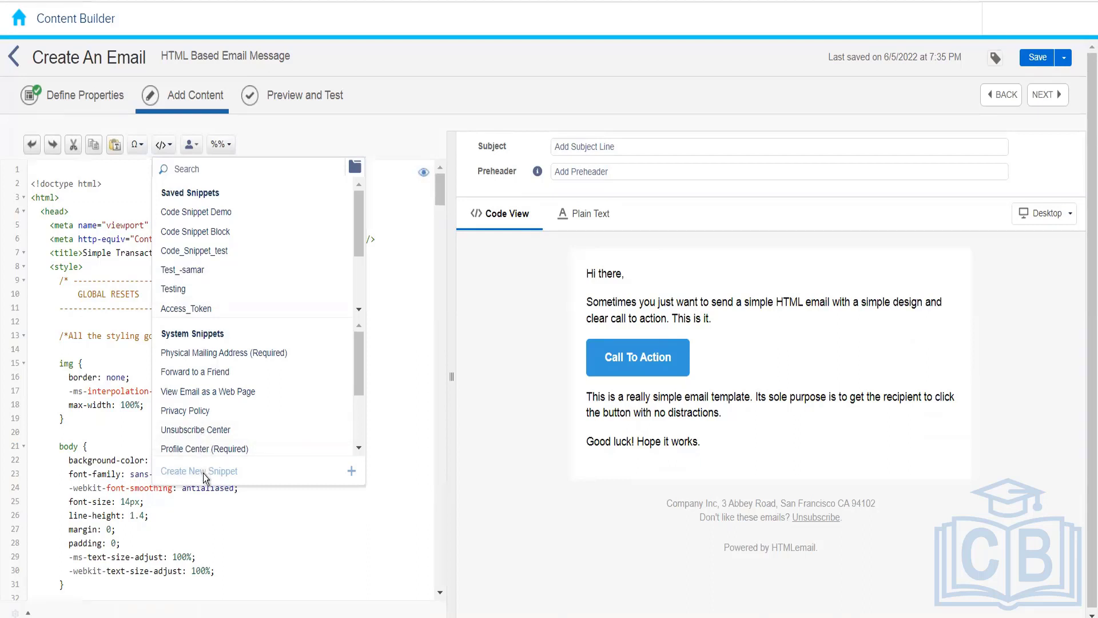
pyautogui.click(57, 170)
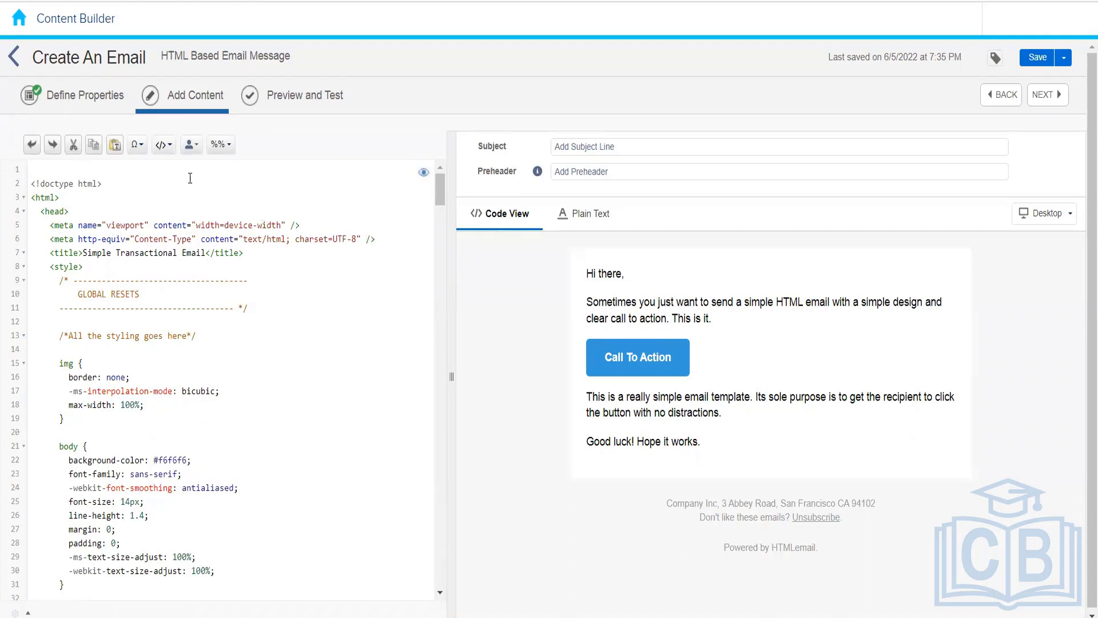
pyautogui.click(161, 147)
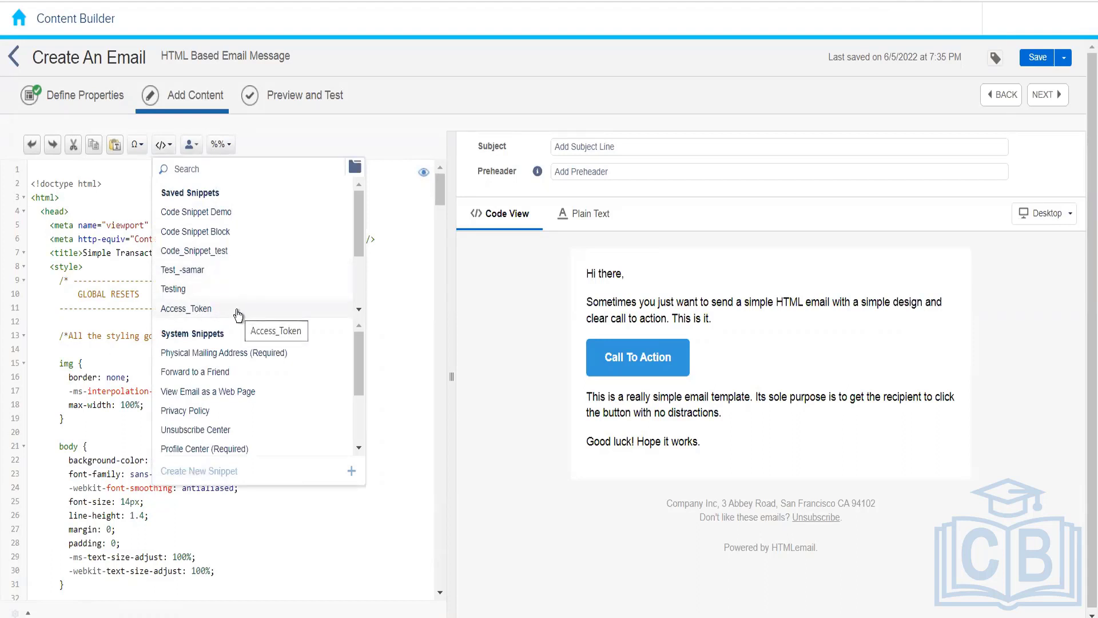
pyautogui.moveTo(359, 235); pyautogui.dragTo(349, 306)
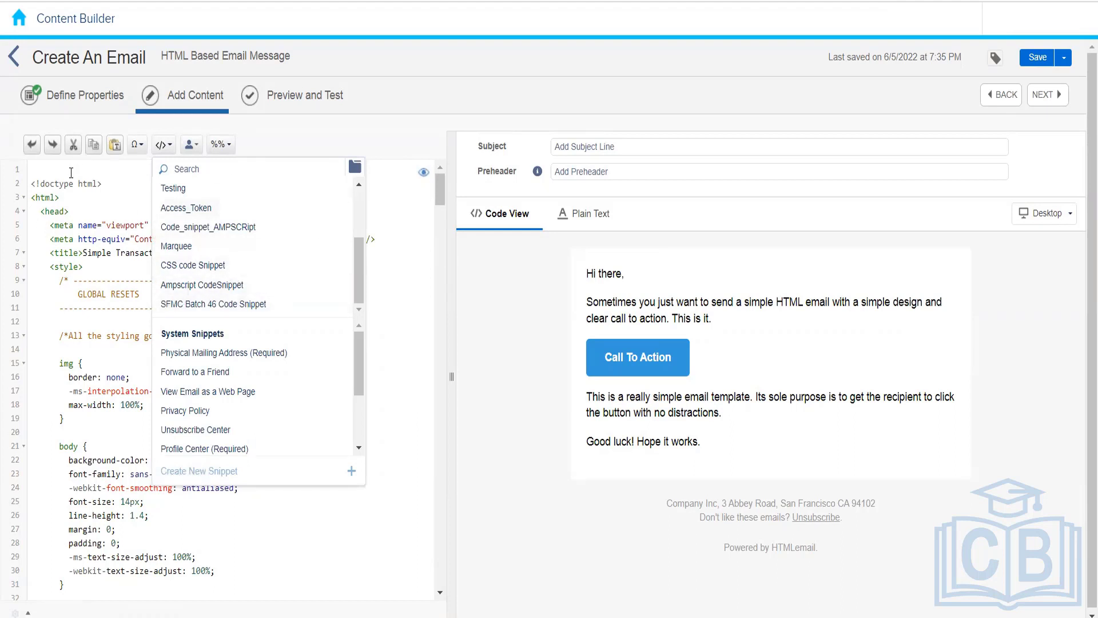
pyautogui.click(39, 327)
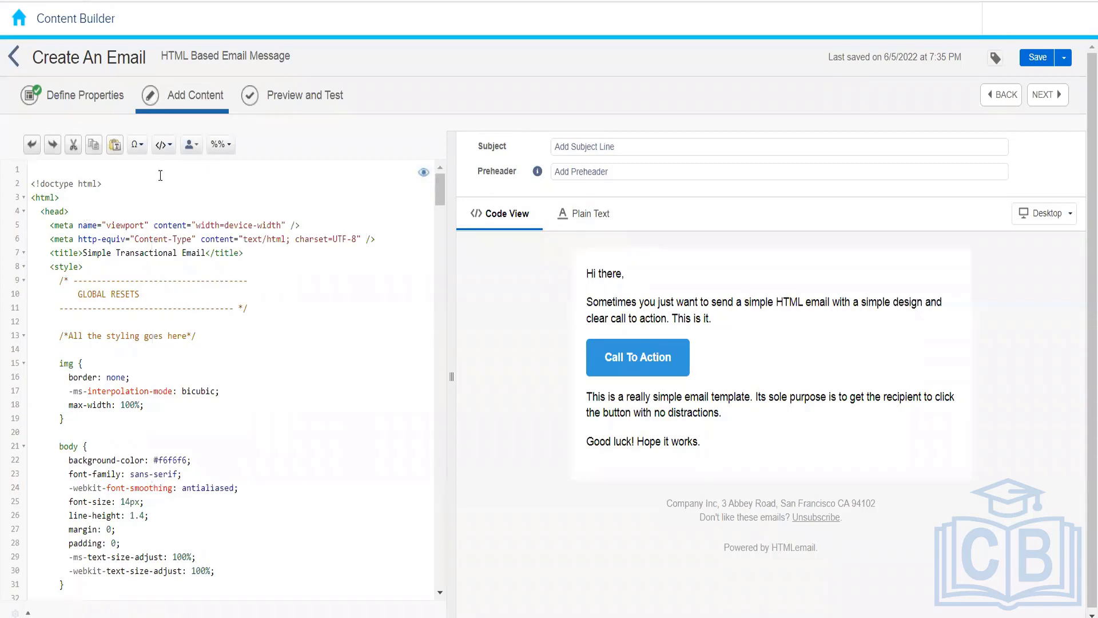
# Insert the system snippet Forward to a Friend on the empty first line of the code
pyautogui.click(168, 150)
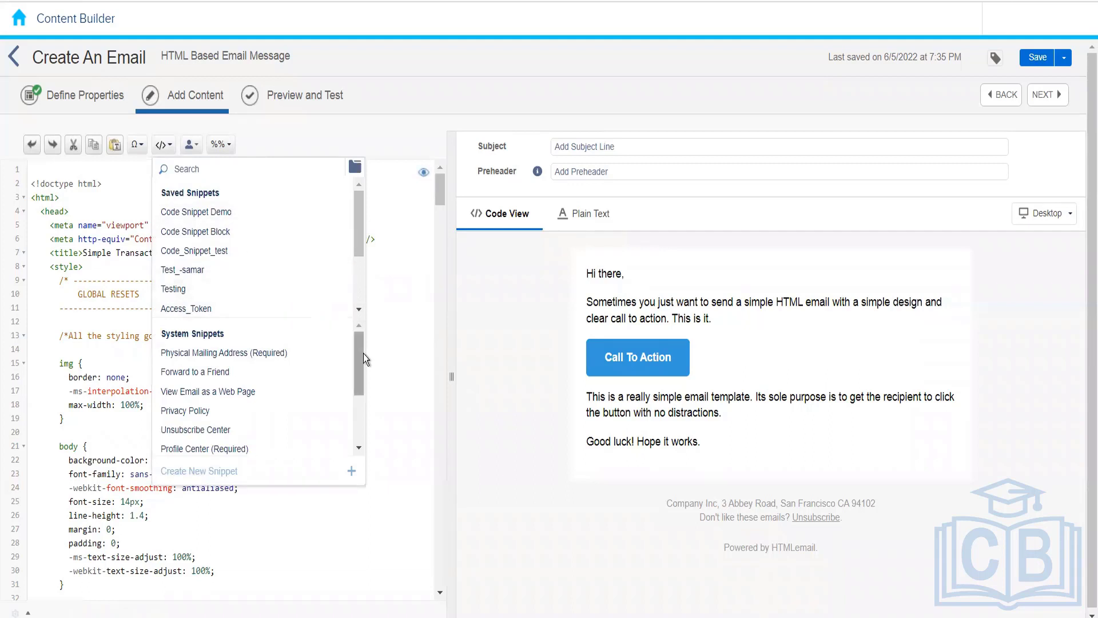
pyautogui.moveTo(355, 375); pyautogui.dragTo(330, 343)
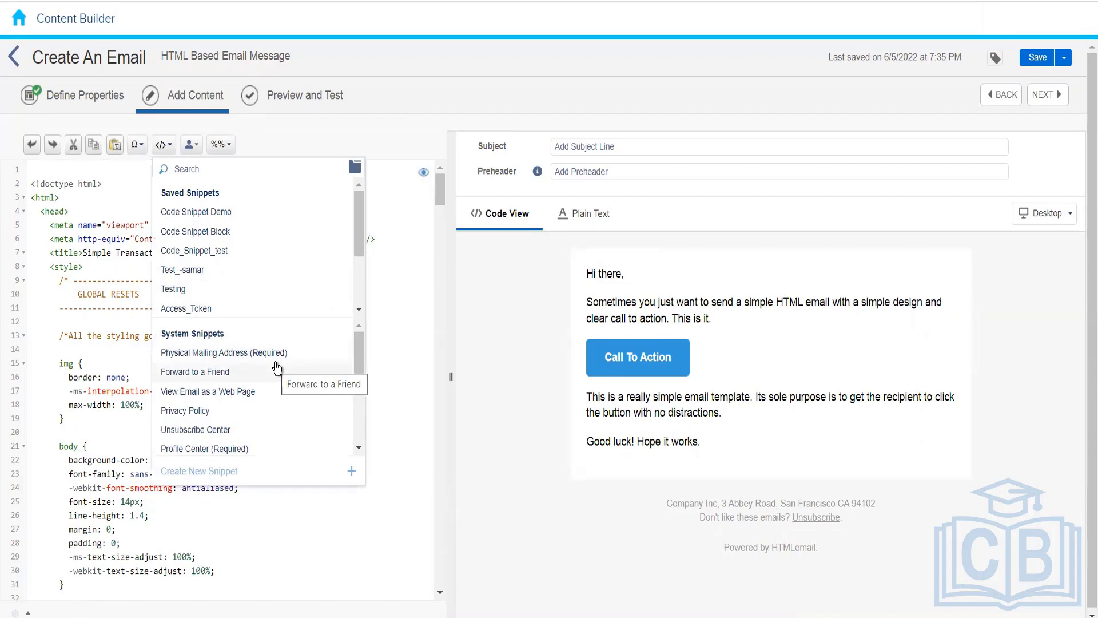
pyautogui.click(229, 375)
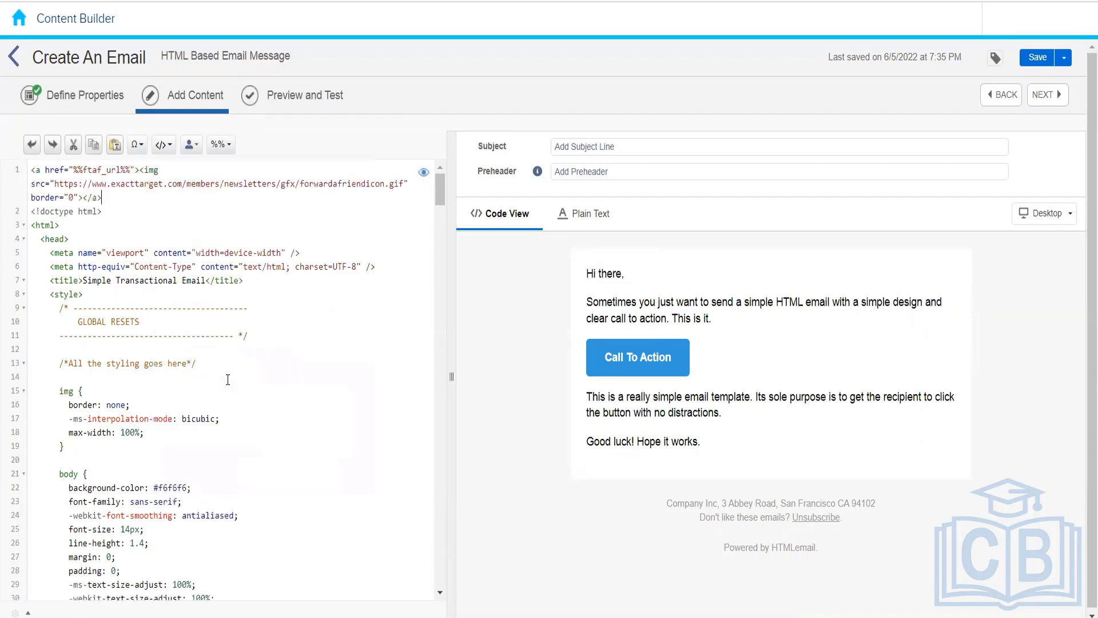
# Look through the complete list of available system snippets
pyautogui.click(161, 149)
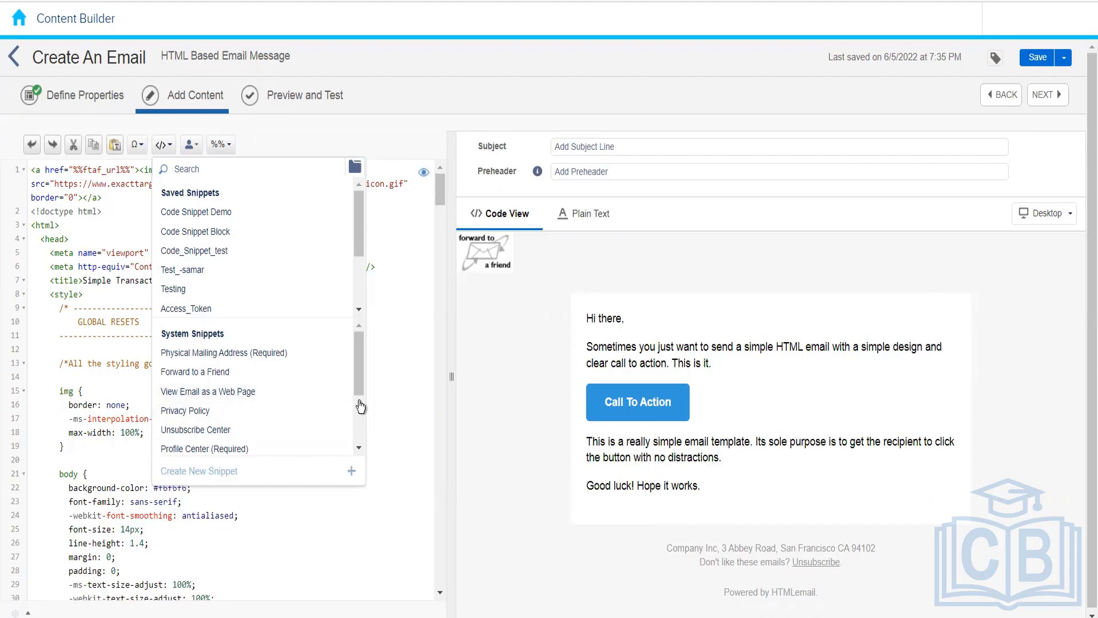
pyautogui.moveTo(359, 376); pyautogui.dragTo(356, 429)
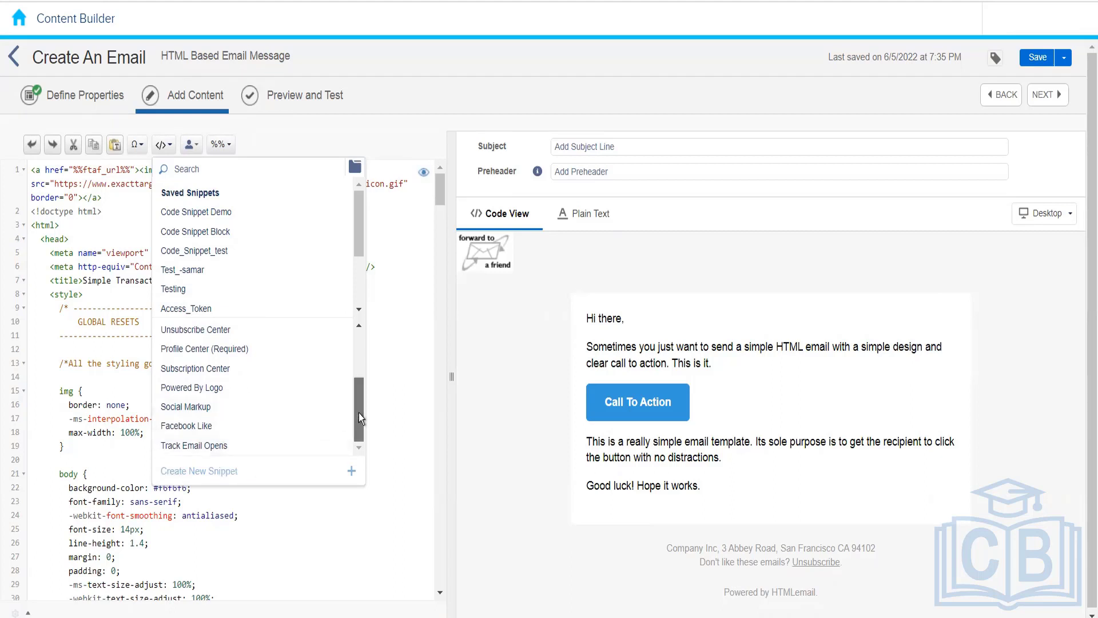
pyautogui.moveTo(359, 413); pyautogui.dragTo(365, 348)
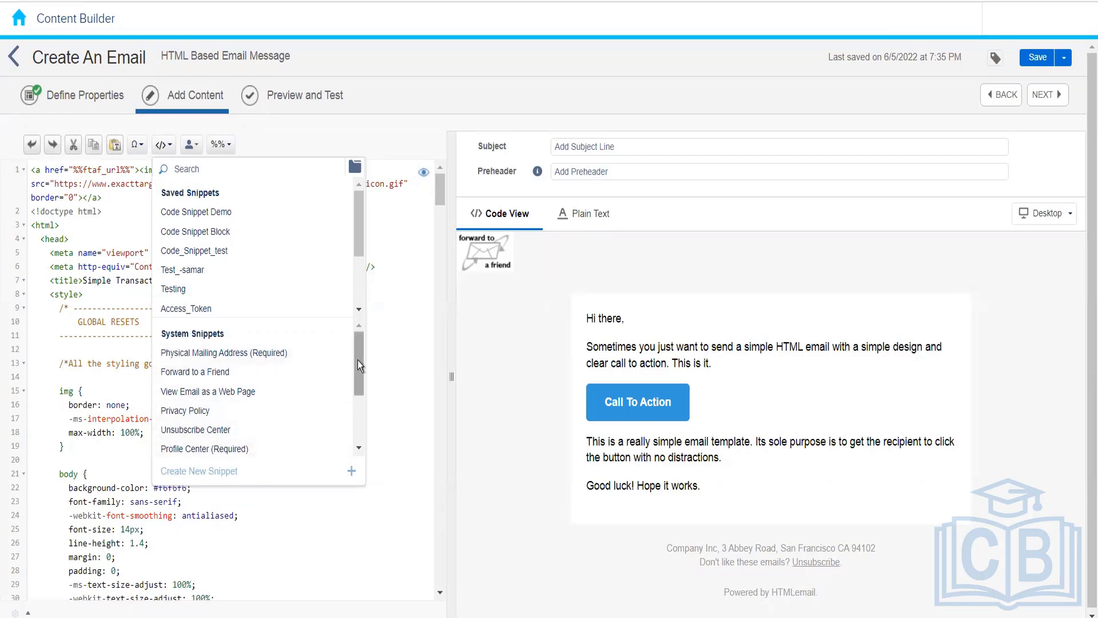
pyautogui.moveTo(362, 359); pyautogui.dragTo(358, 455)
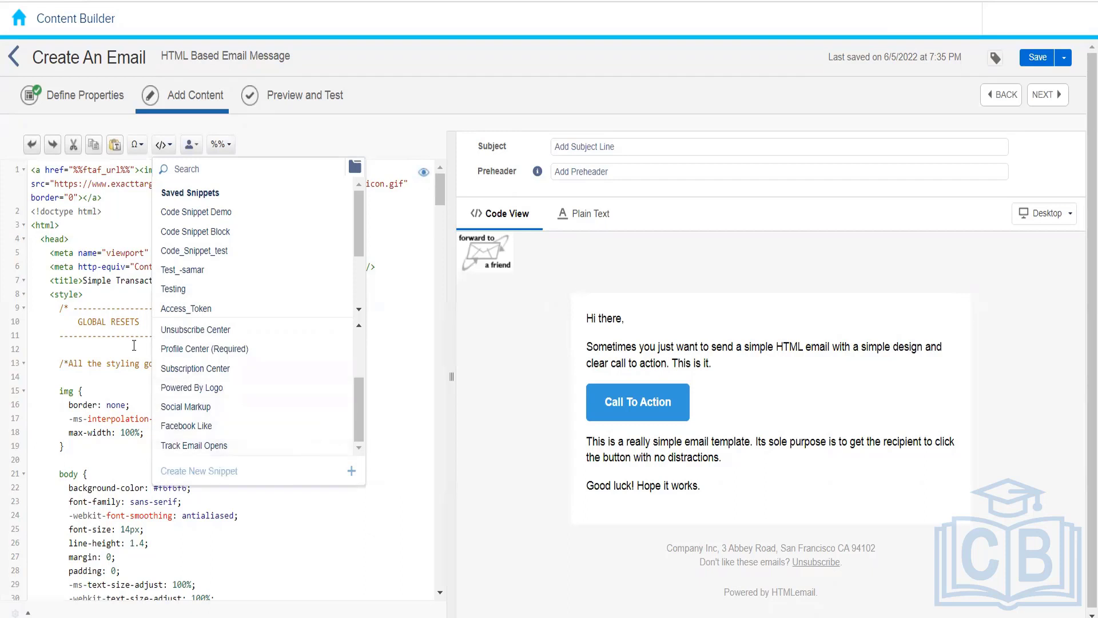
pyautogui.click(96, 335)
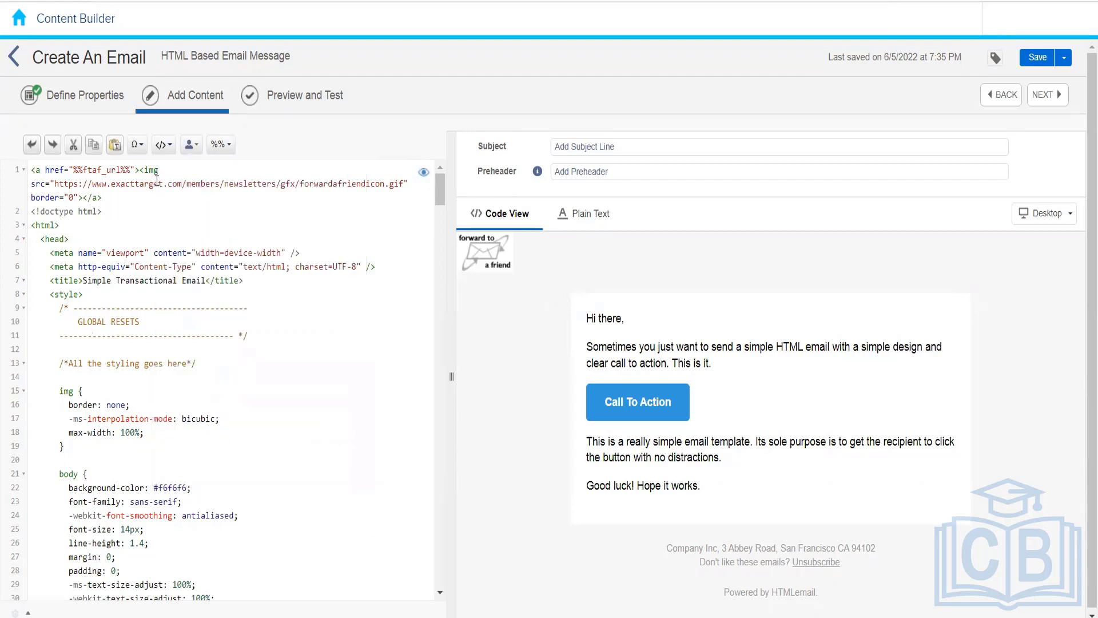
# Delete the Forward to a Friend snippet and its line above the doctype declaration
pyautogui.click(108, 198)
pyautogui.click(10, 164)
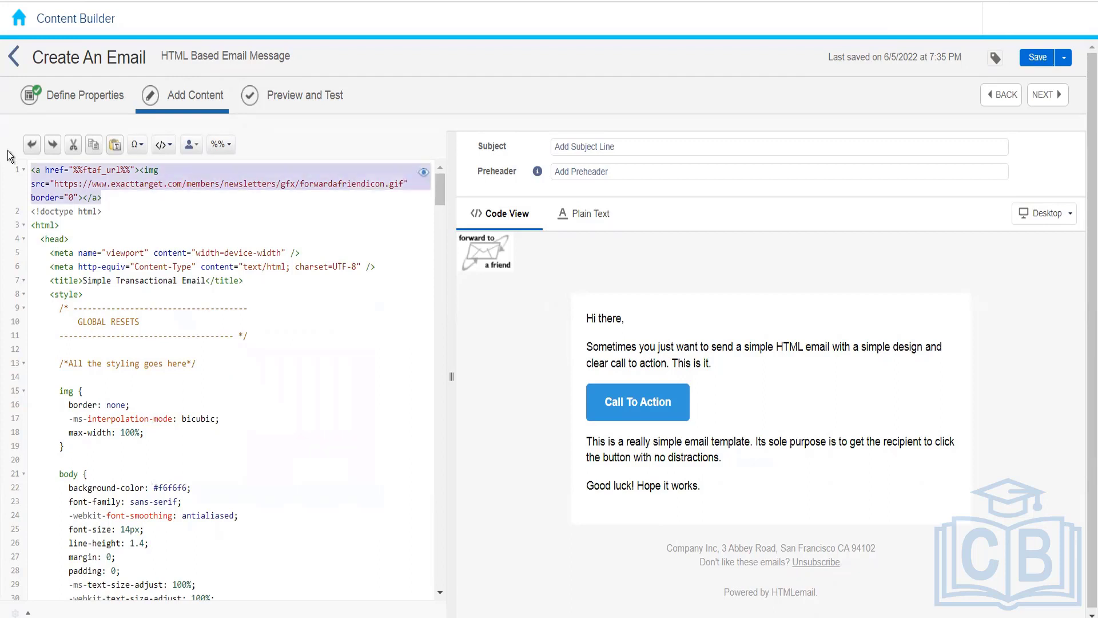
pyautogui.press('Delete')
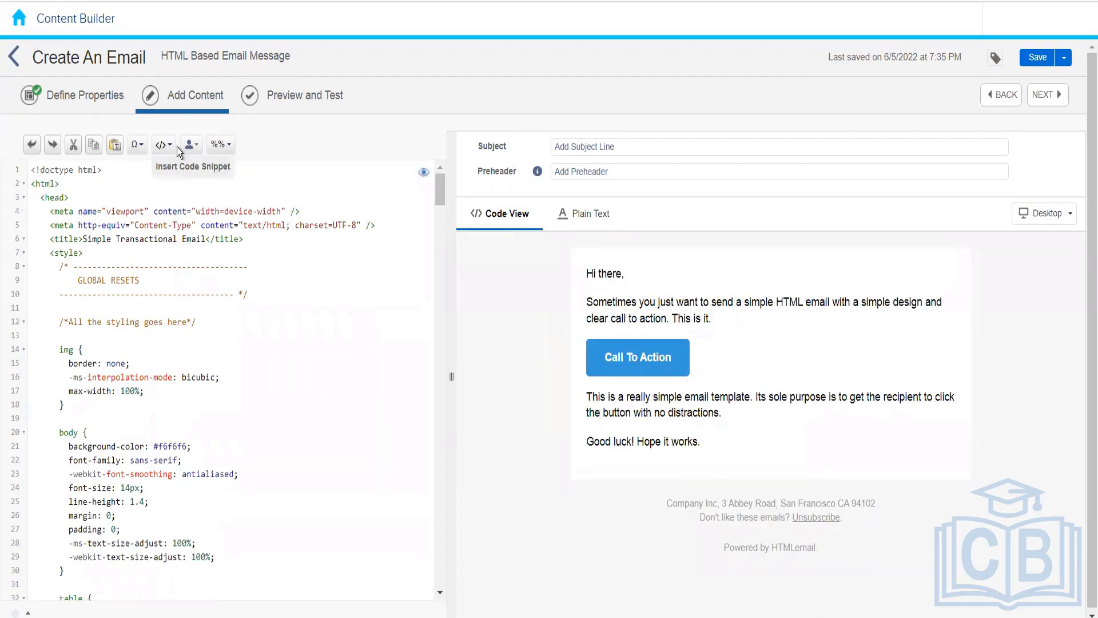
pyautogui.click(167, 148)
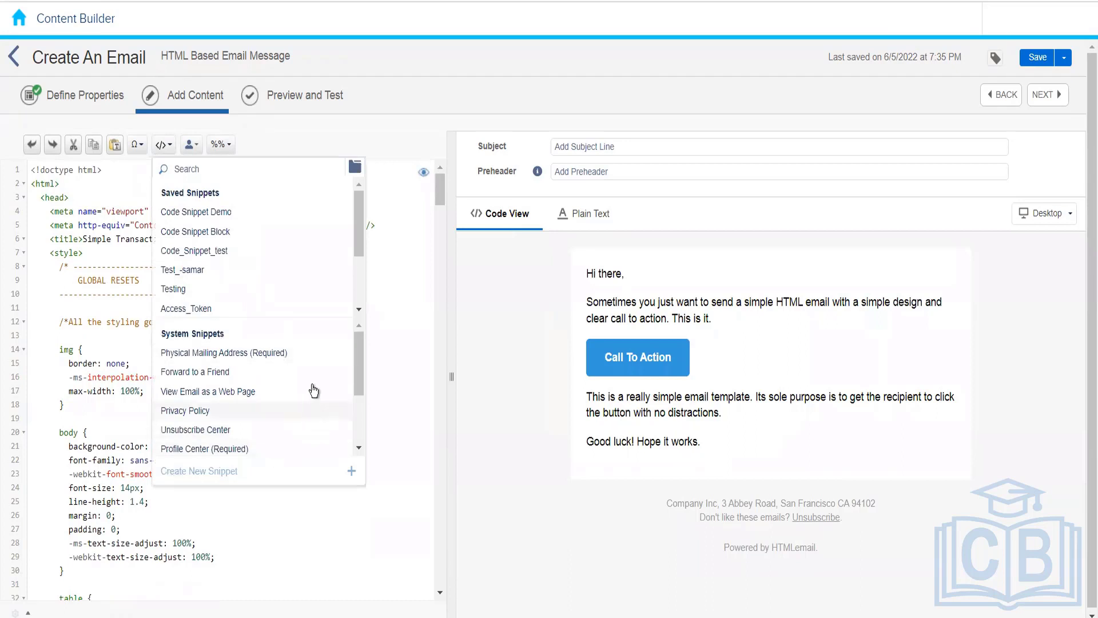
pyautogui.click(101, 188)
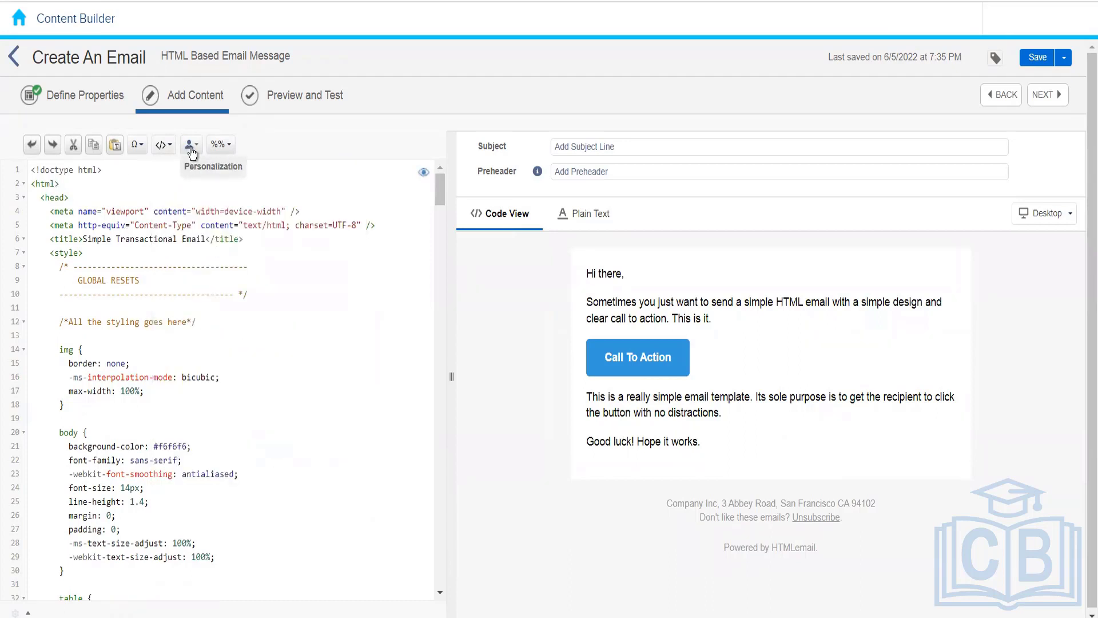
# Review the profile attributes available for personalizing the email
pyautogui.click(191, 150)
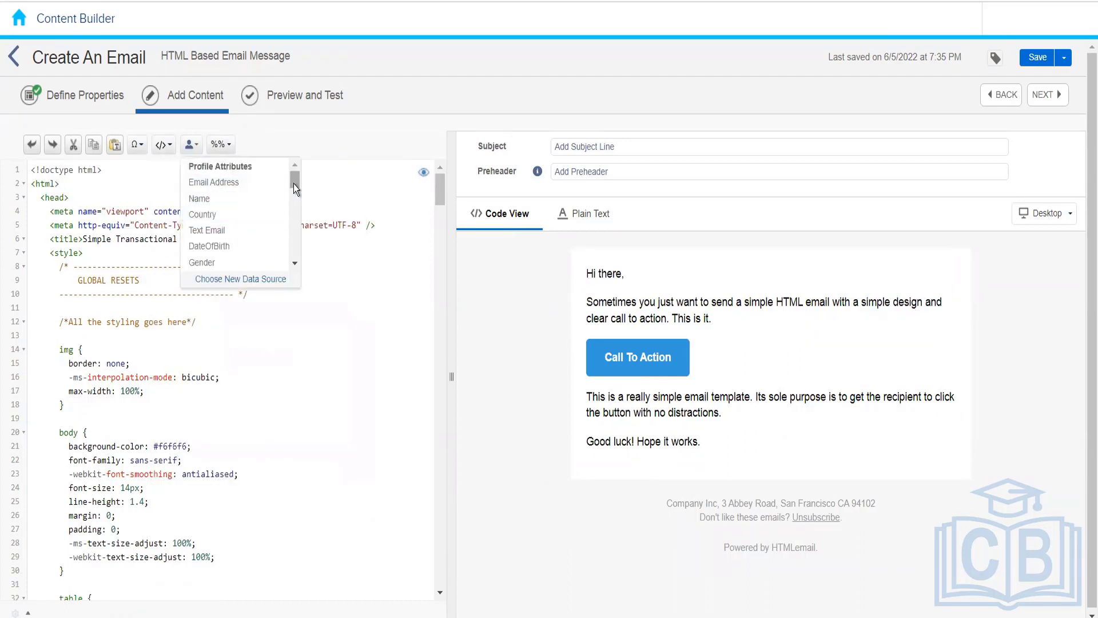
pyautogui.moveTo(293, 183)
pyautogui.mouseDown()
pyautogui.moveTo(297, 218)
pyautogui.moveTo(297, 167)
pyautogui.mouseUp()
pyautogui.click(93, 197)
pyautogui.click(153, 208)
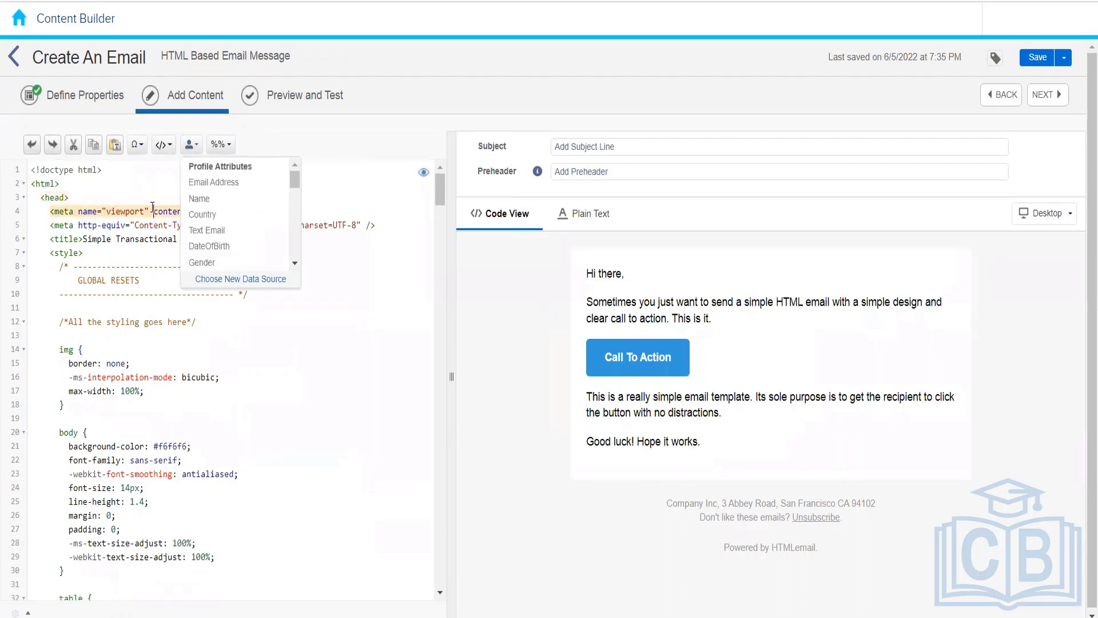
pyautogui.click(200, 336)
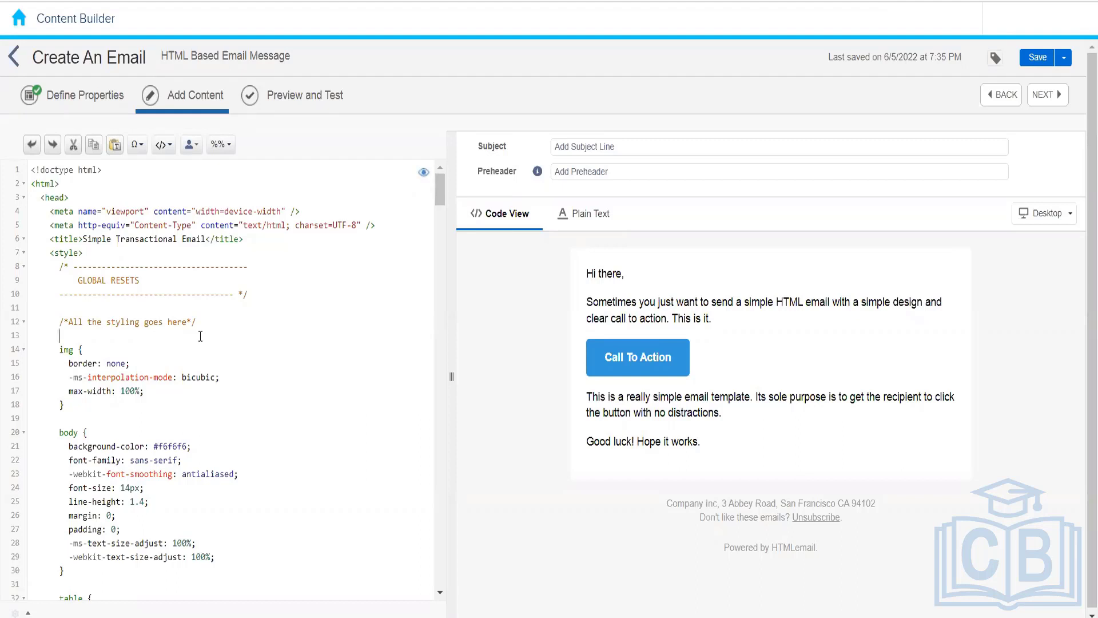
pyautogui.click(193, 148)
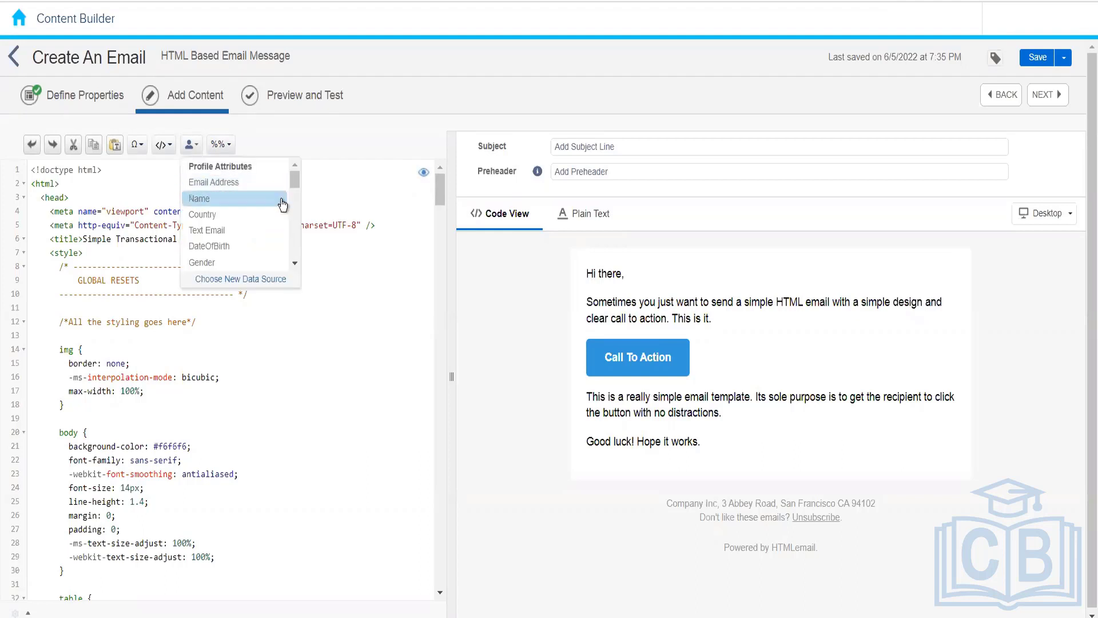
pyautogui.moveTo(293, 183); pyautogui.dragTo(294, 225)
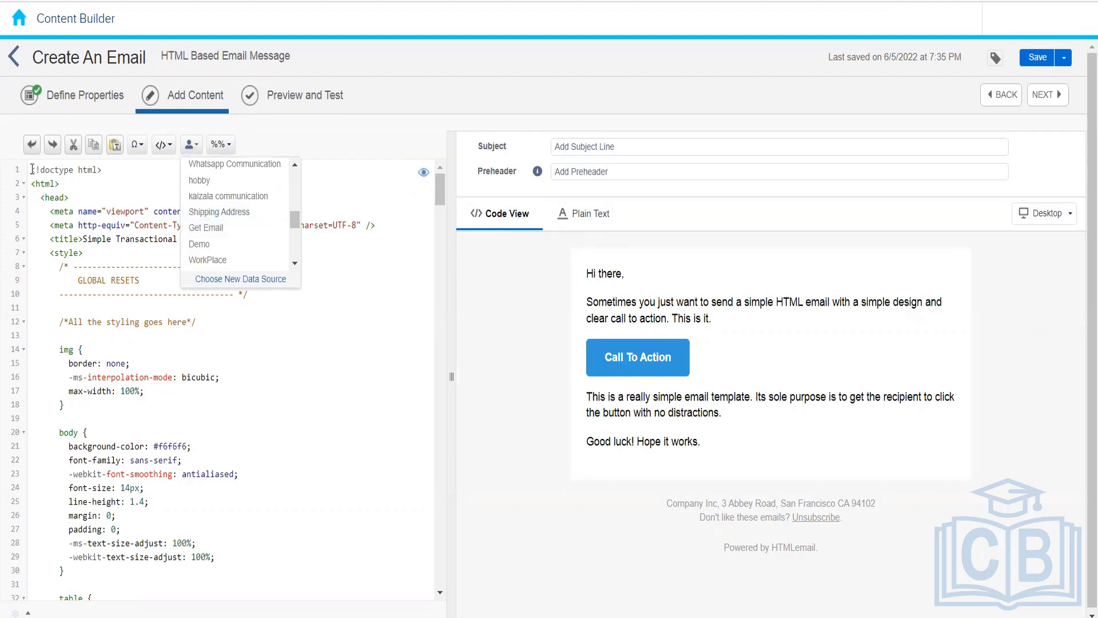
# Add two empty lines above the doctype declaration and place the cursor on the first one
pyautogui.click(32, 170)
pyautogui.press('Return')
pyautogui.press('Return')
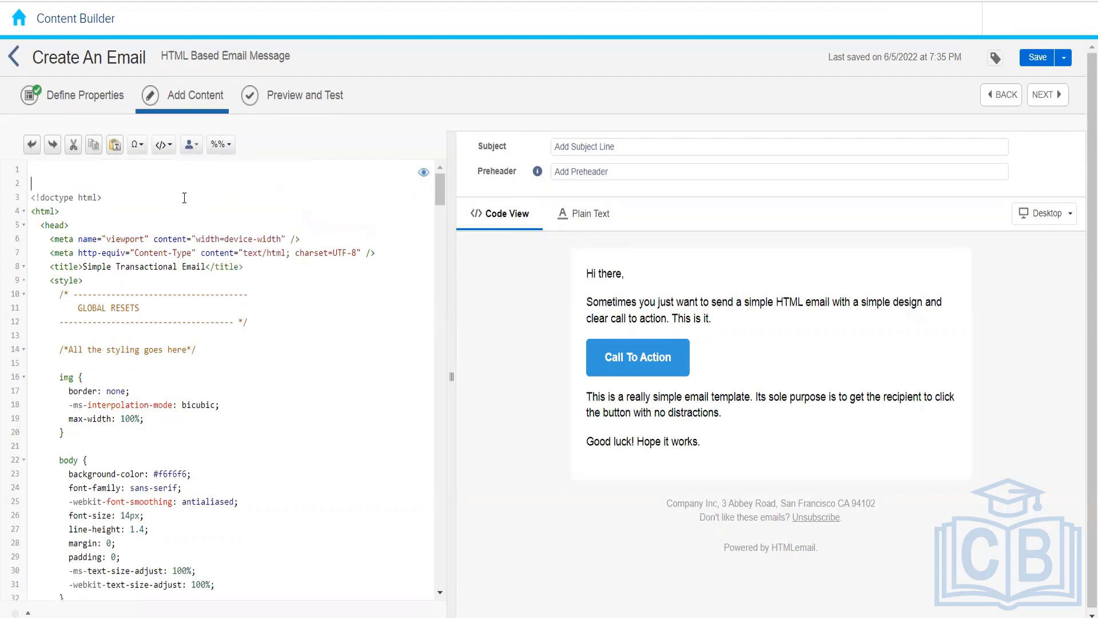
pyautogui.press('Up')
pyautogui.press('Up')
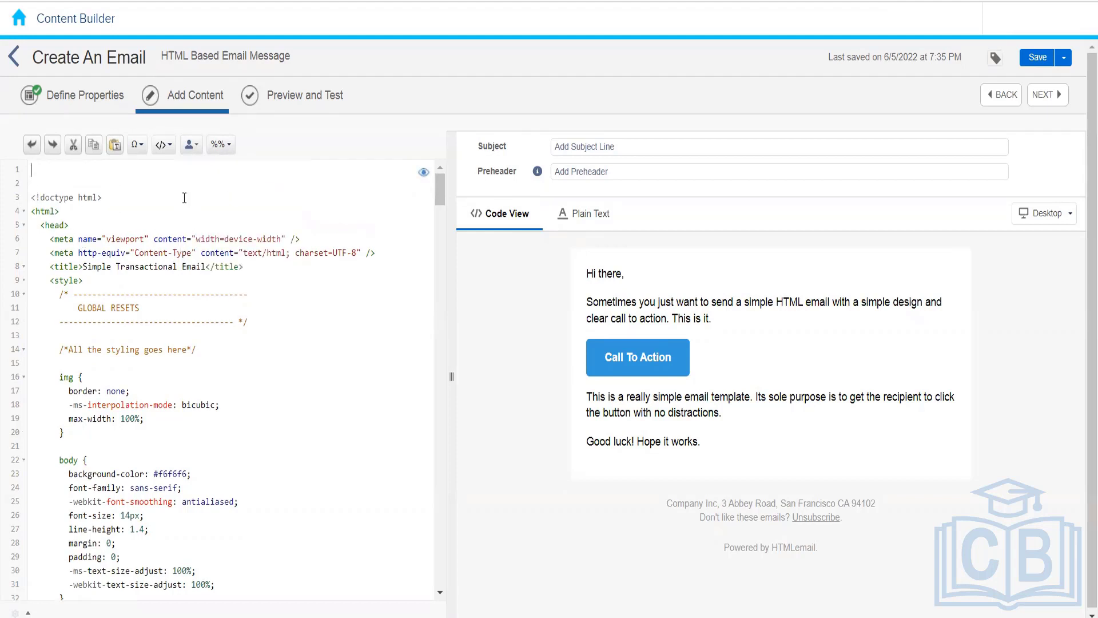
# Insert the Get Email profile attribute on the first line of the code, and delete it again
pyautogui.click(199, 147)
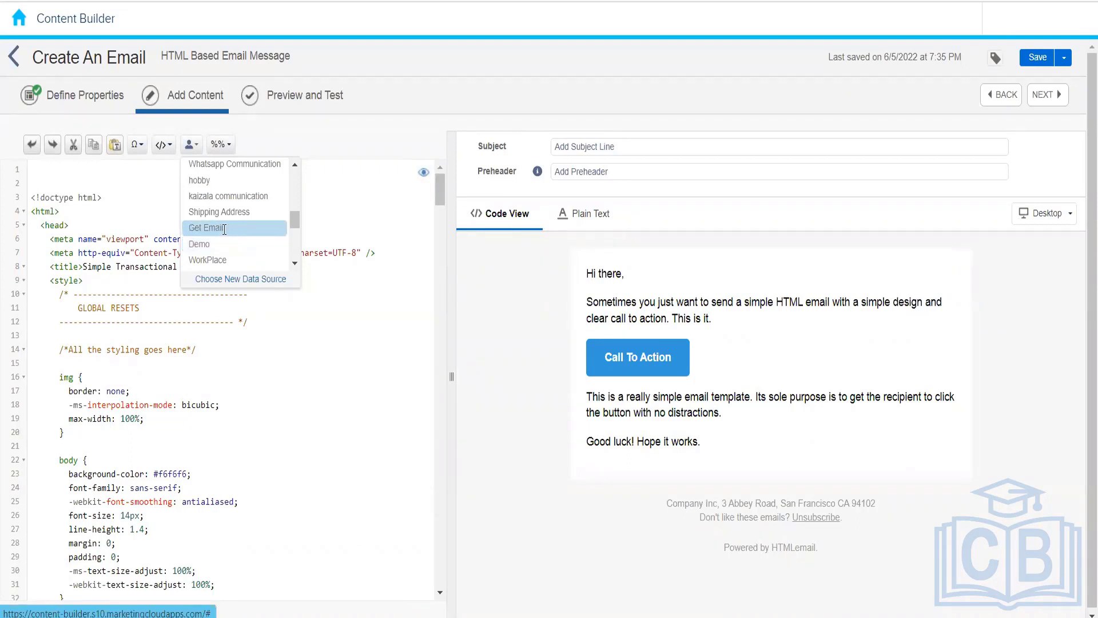
pyautogui.click(224, 231)
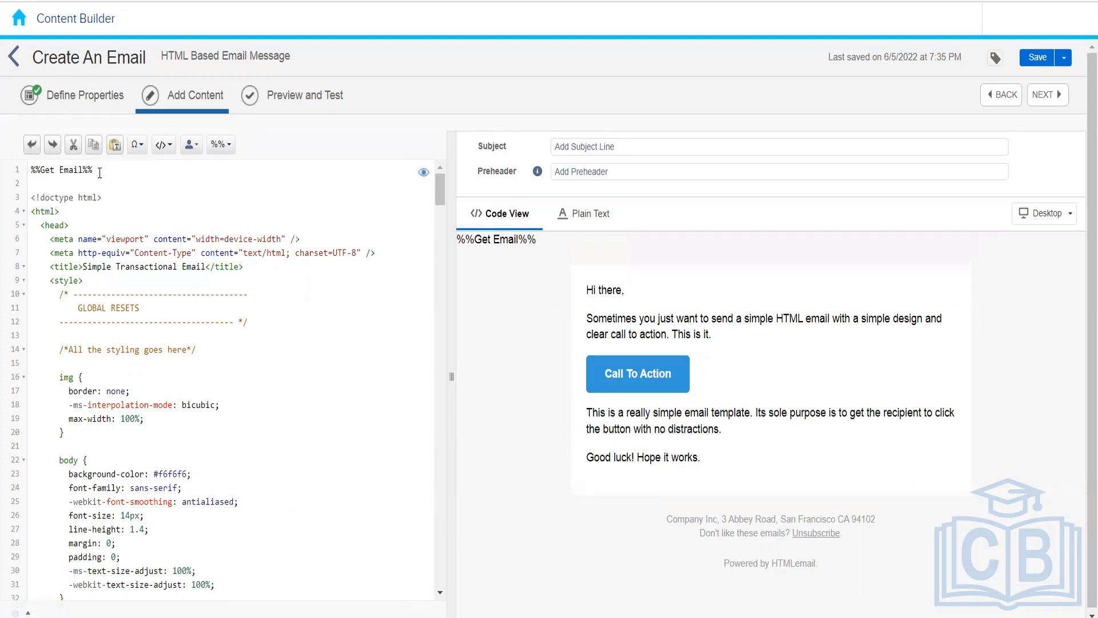
pyautogui.tripleClick(80, 172)
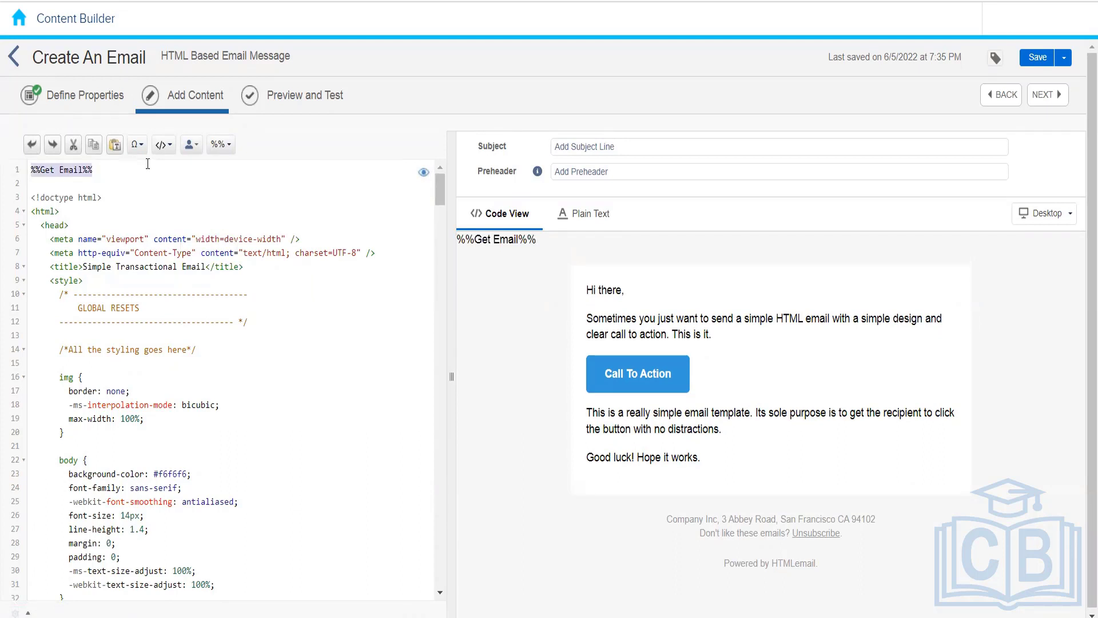
pyautogui.press('Delete')
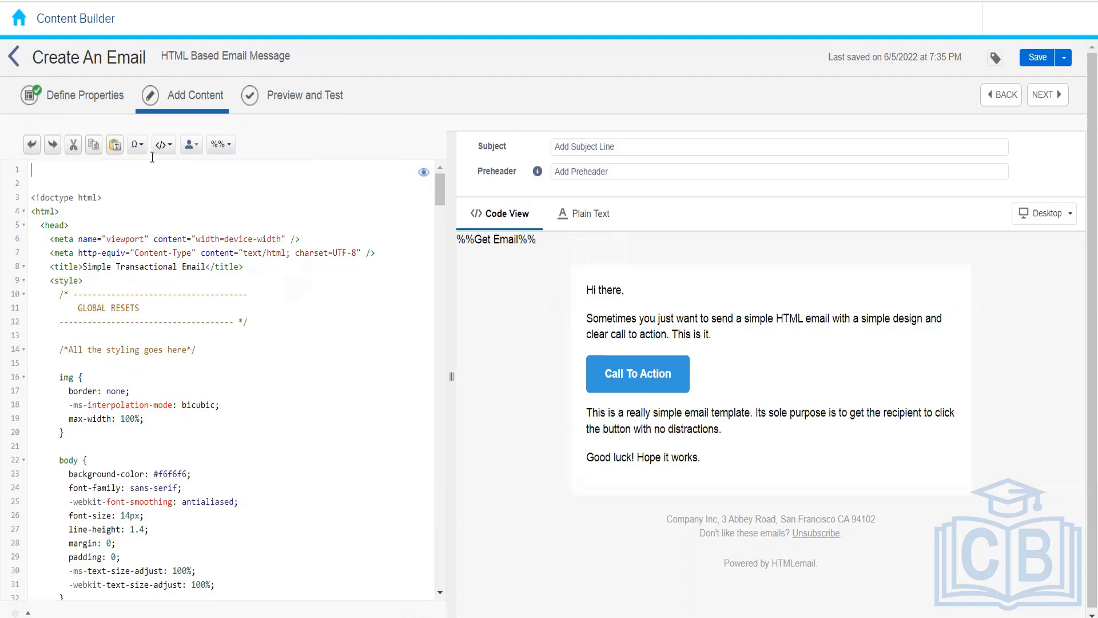
# Insert the Job ID system attribute on the first line of the code, and delete it again
pyautogui.click(197, 147)
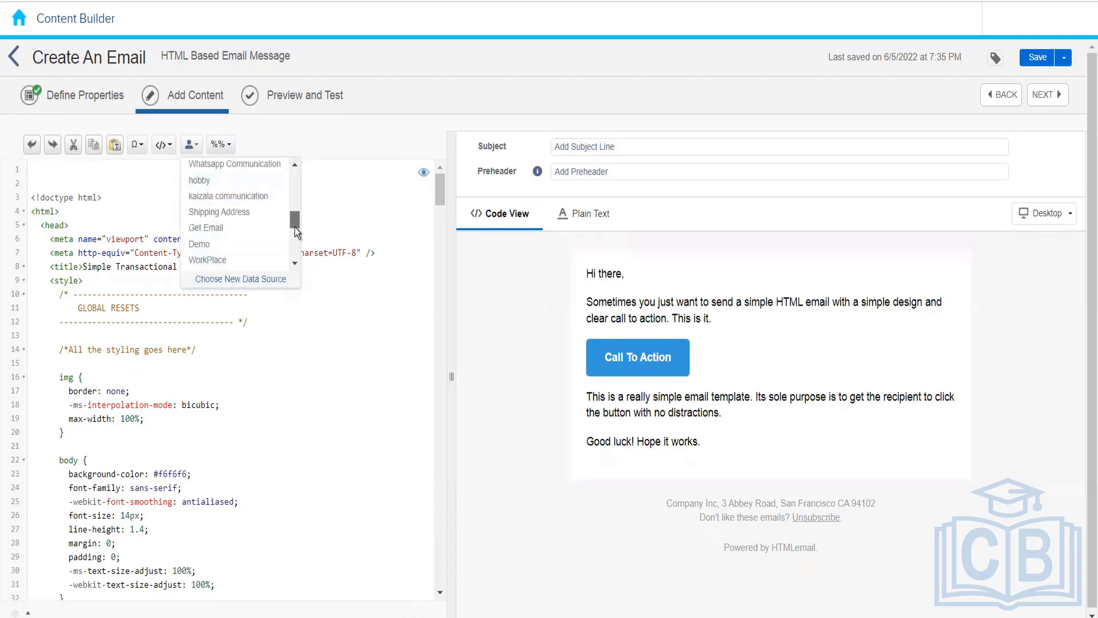
pyautogui.moveTo(295, 221); pyautogui.dragTo(296, 260)
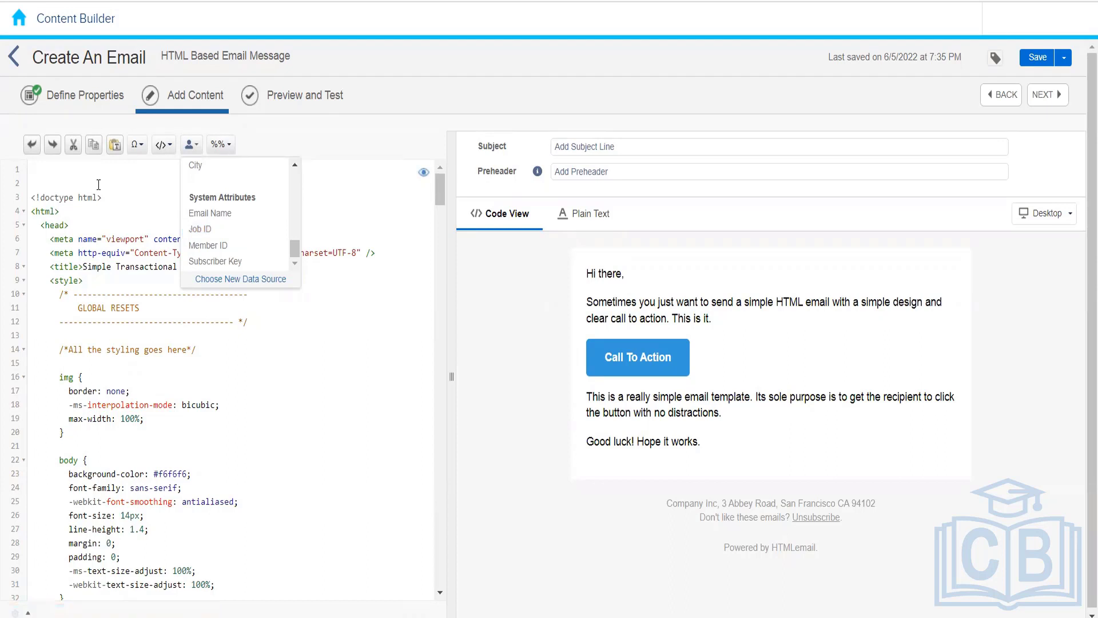
pyautogui.click(198, 229)
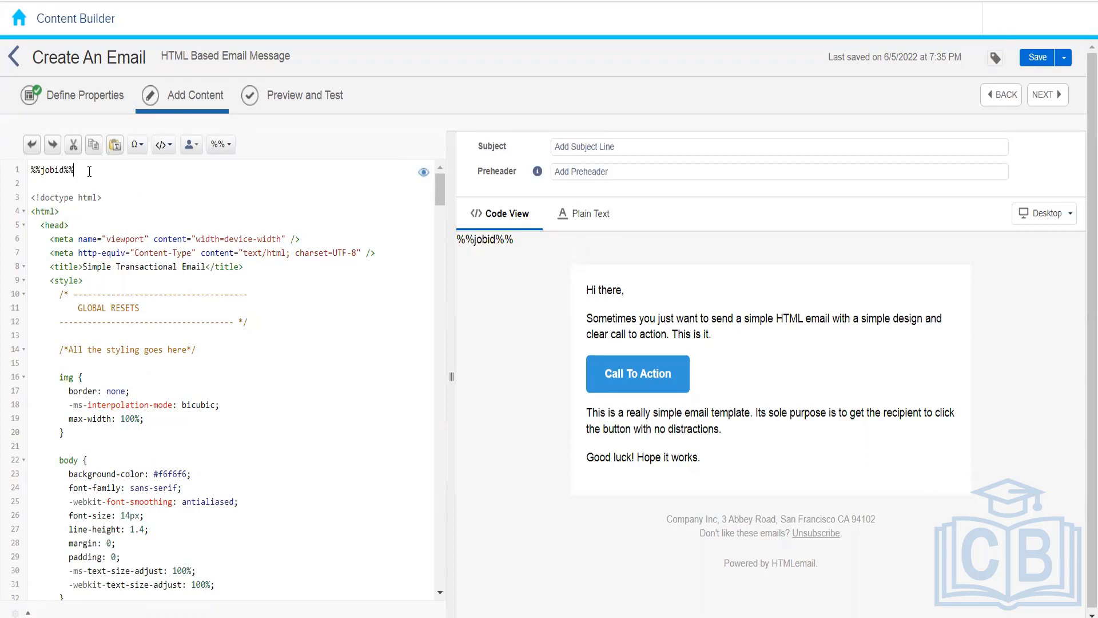
pyautogui.hotkey('shift', 'Left')
pyautogui.hotkey('shift', 'Left')
pyautogui.click(89, 172)
pyautogui.hotkey('shift', 'Home')
pyautogui.press('BackSpace')
pyautogui.click(190, 146)
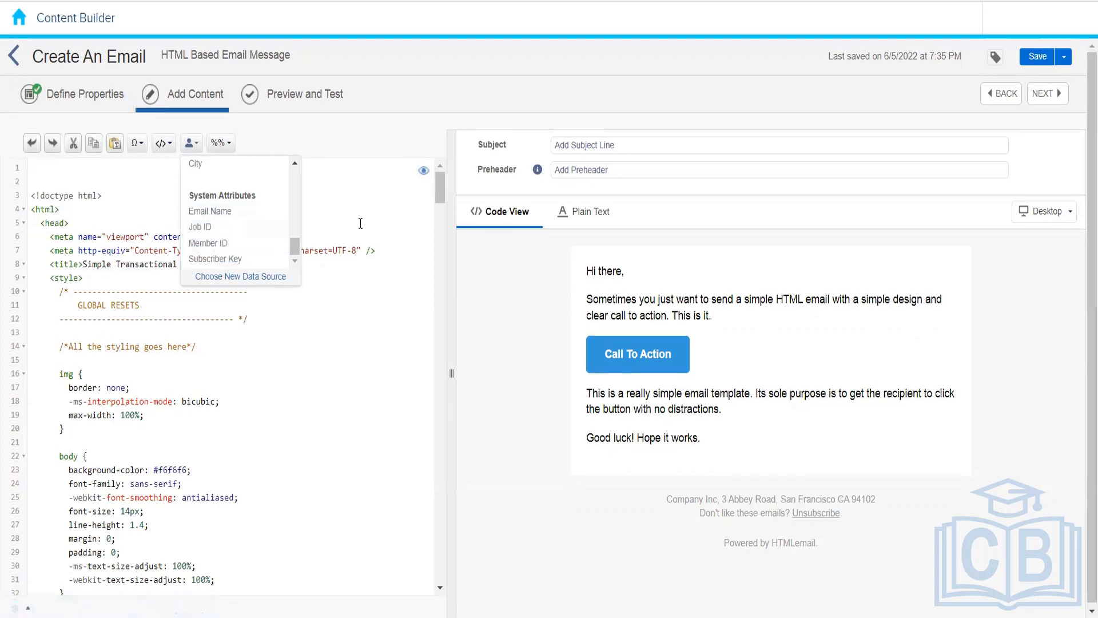
pyautogui.moveTo(949, 41)
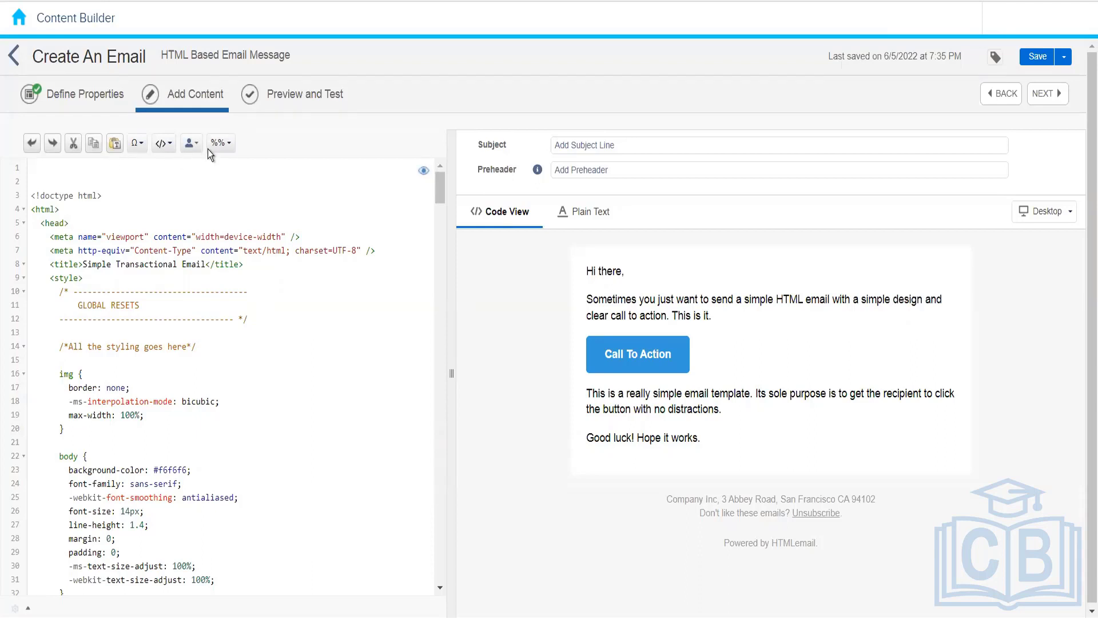
# Insert the Concat function on the first line of the code, and delete it again
pyautogui.click(222, 150)
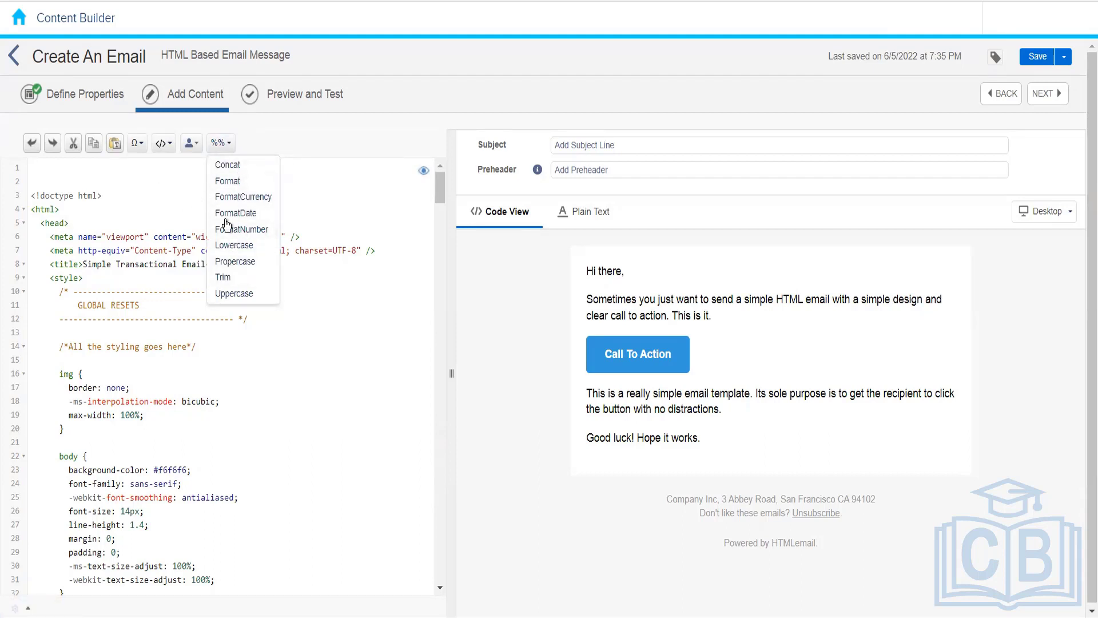
pyautogui.click(247, 169)
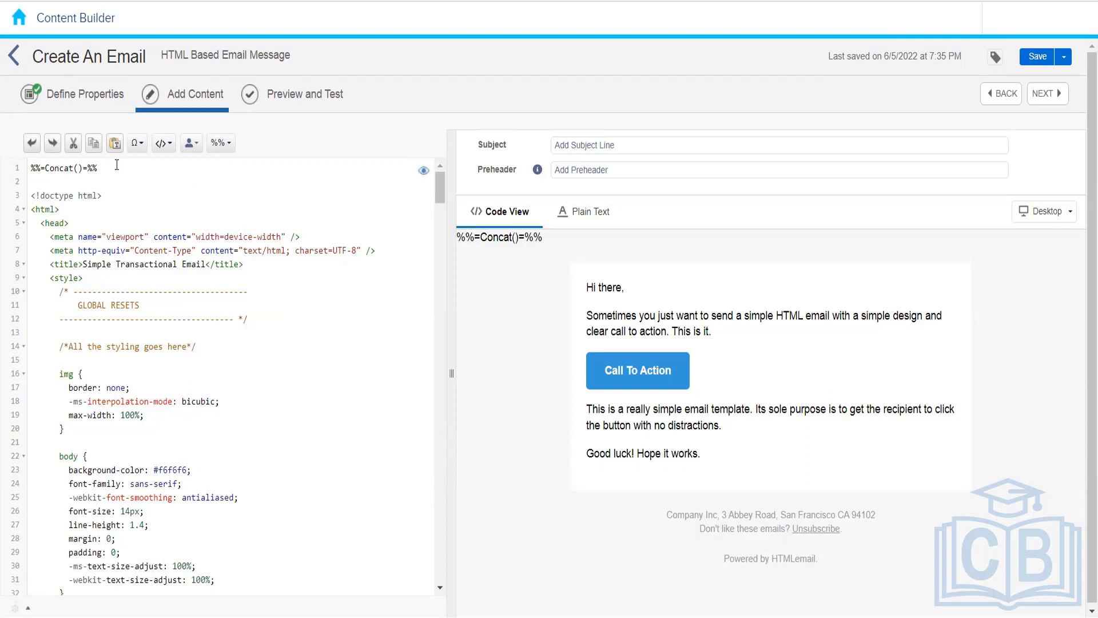
pyautogui.click(17, 167)
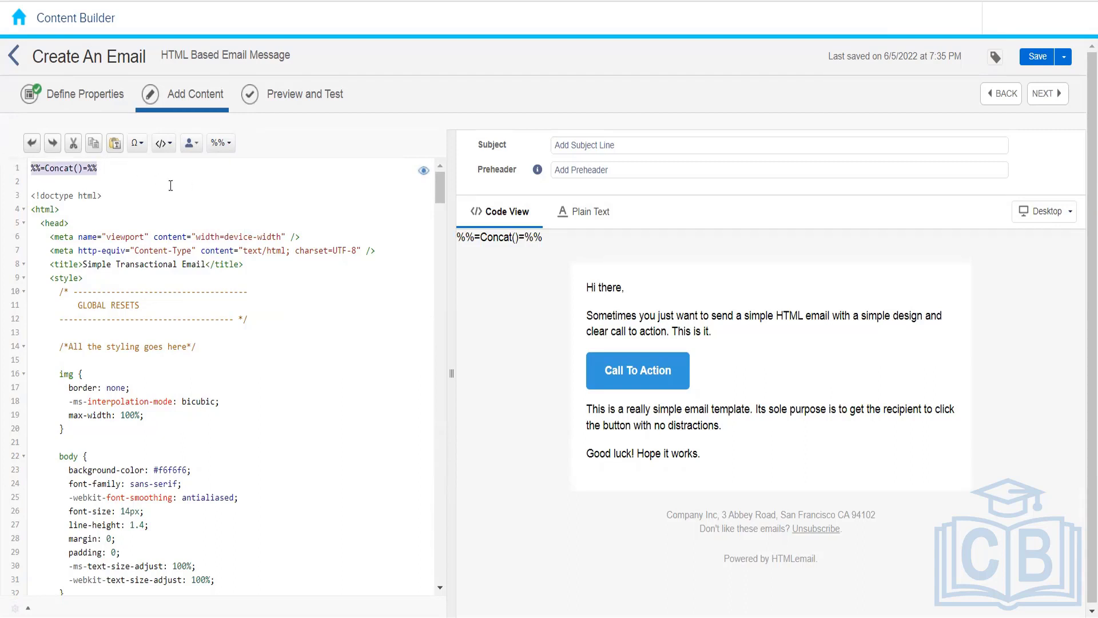
pyautogui.click(225, 148)
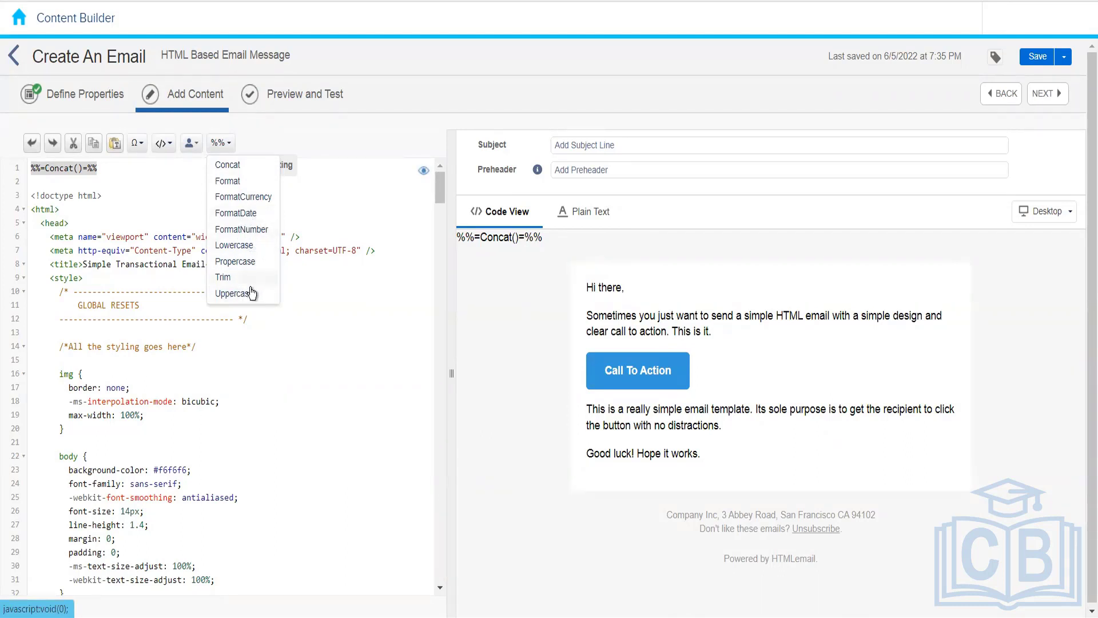
pyautogui.click(125, 170)
pyautogui.moveTo(126, 170); pyautogui.dragTo(31, 167)
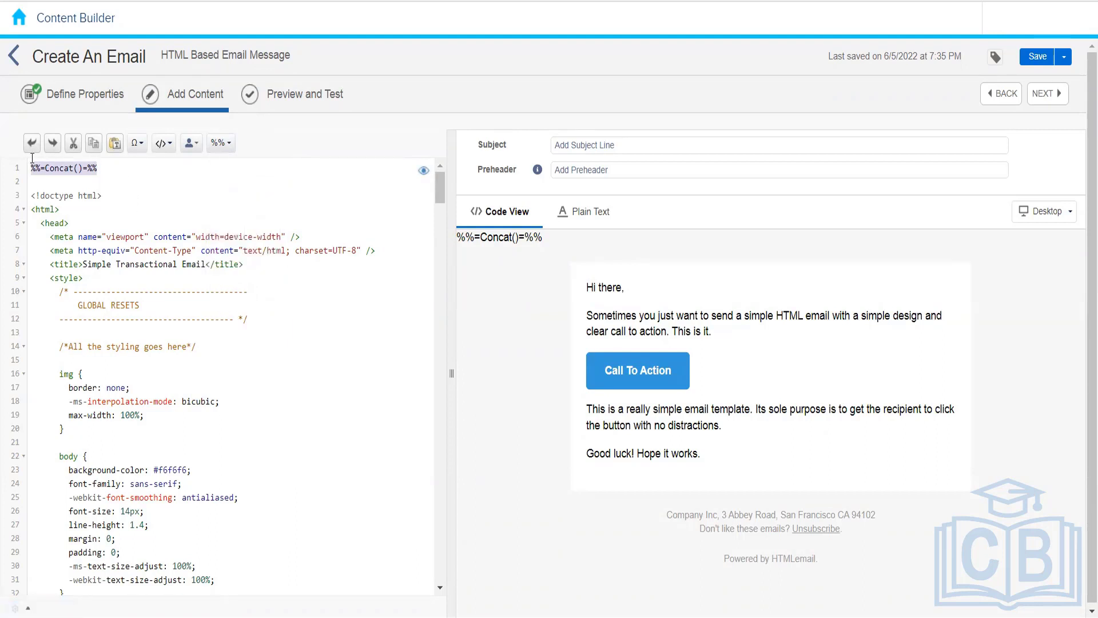
pyautogui.press('Delete')
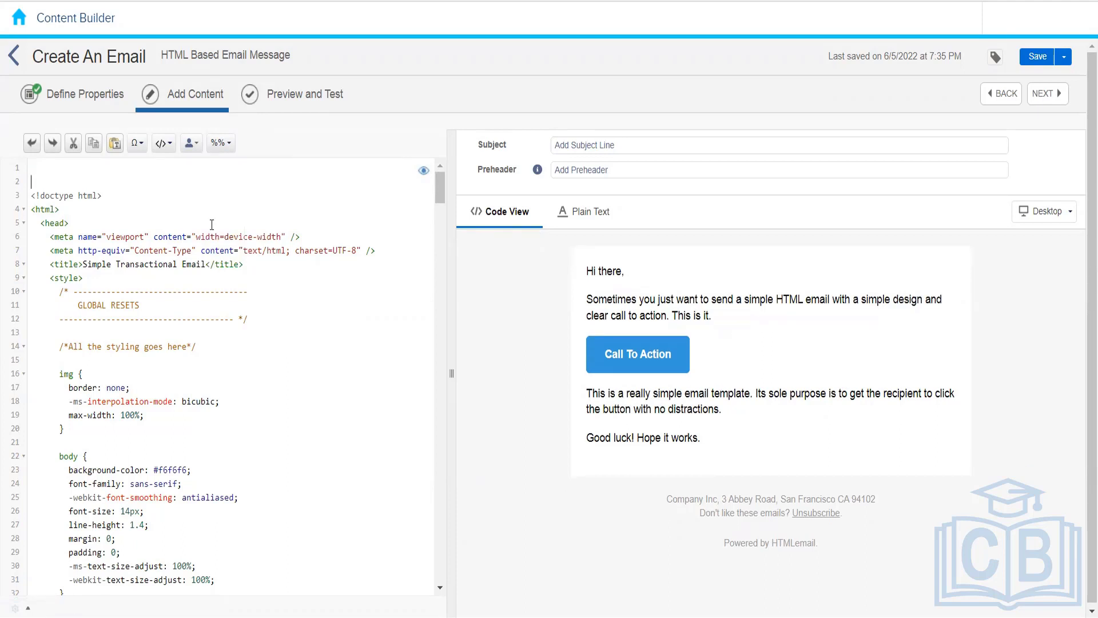
# Delete the two empty lines above the doctype declaration
pyautogui.press('Delete')
pyautogui.press('Delete')
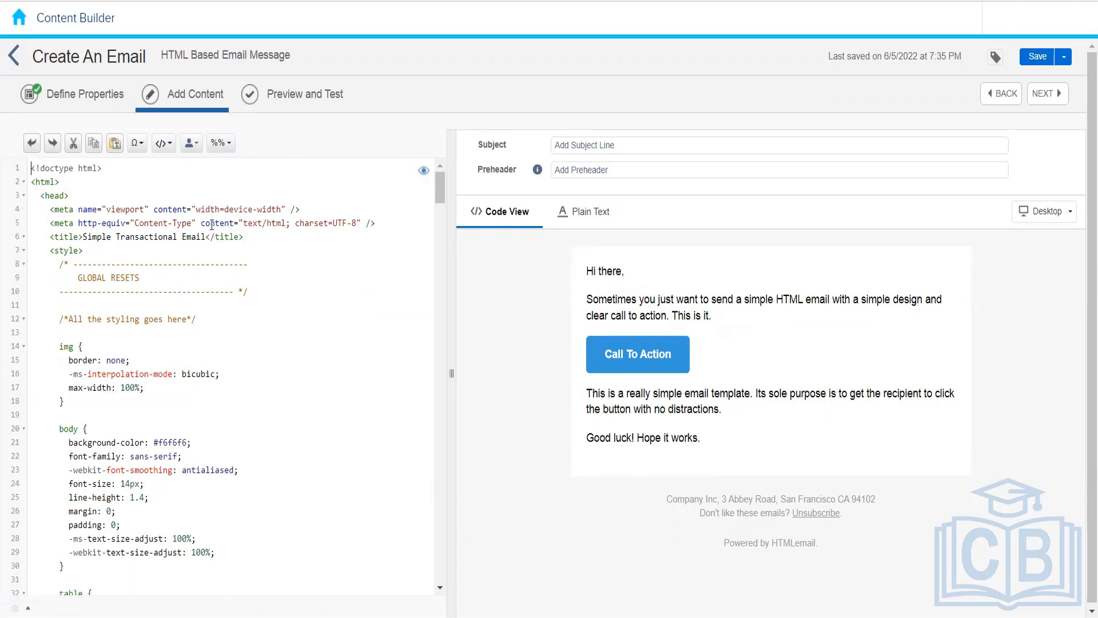
pyautogui.click(221, 143)
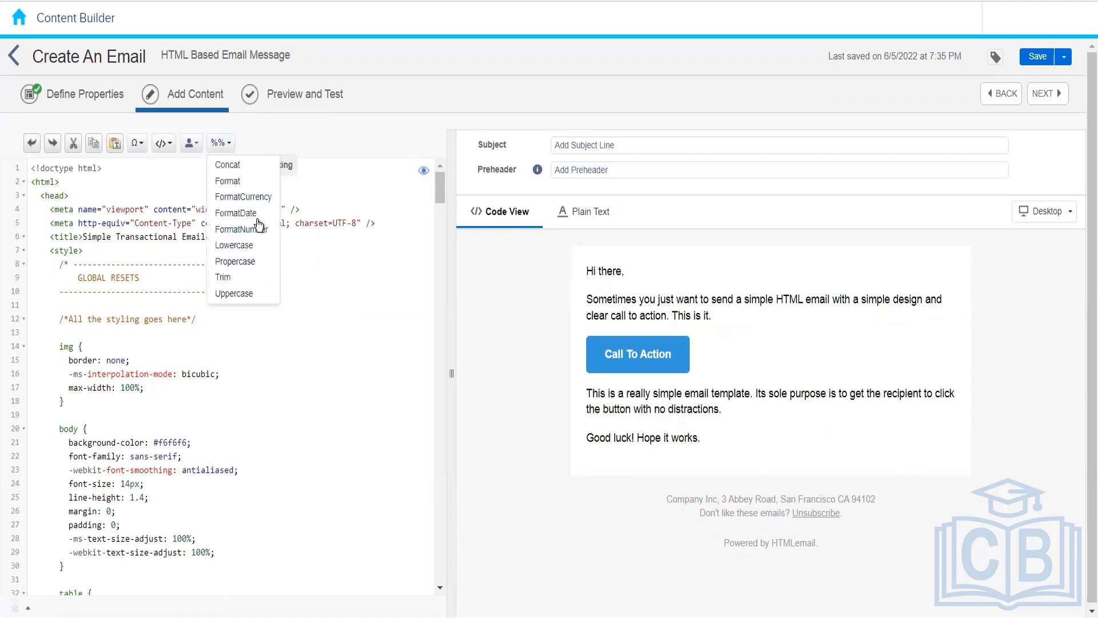
pyautogui.click(293, 368)
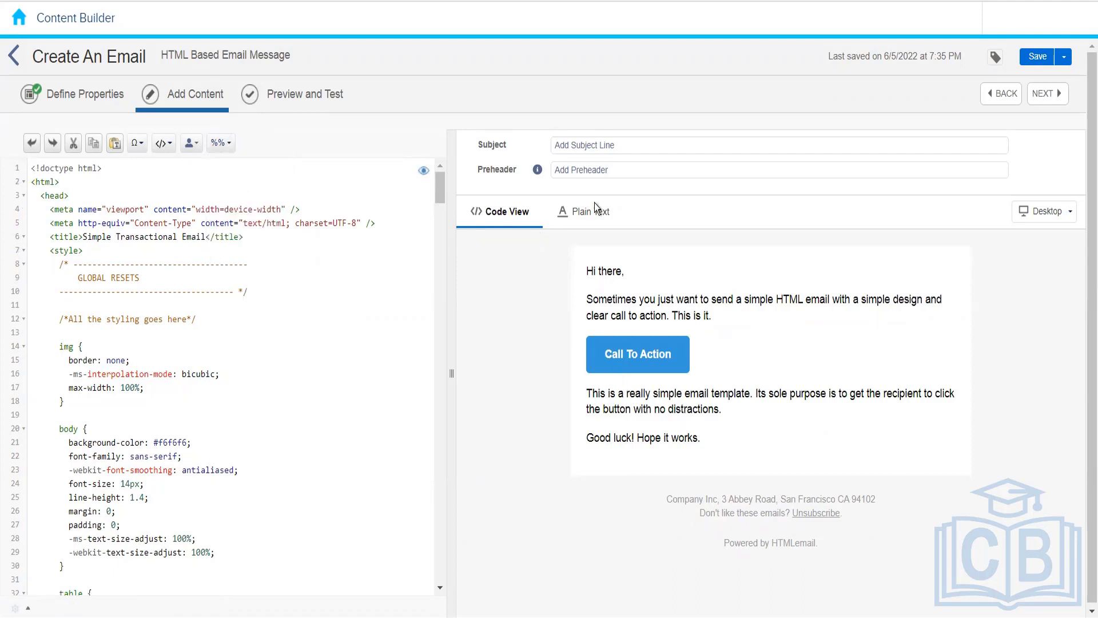
# Set the subject to the email's name, HTML Based Email Message, and save the email
pyautogui.moveTo(287, 60); pyautogui.dragTo(163, 53)
pyautogui.hotkey('ctrl', 'c')
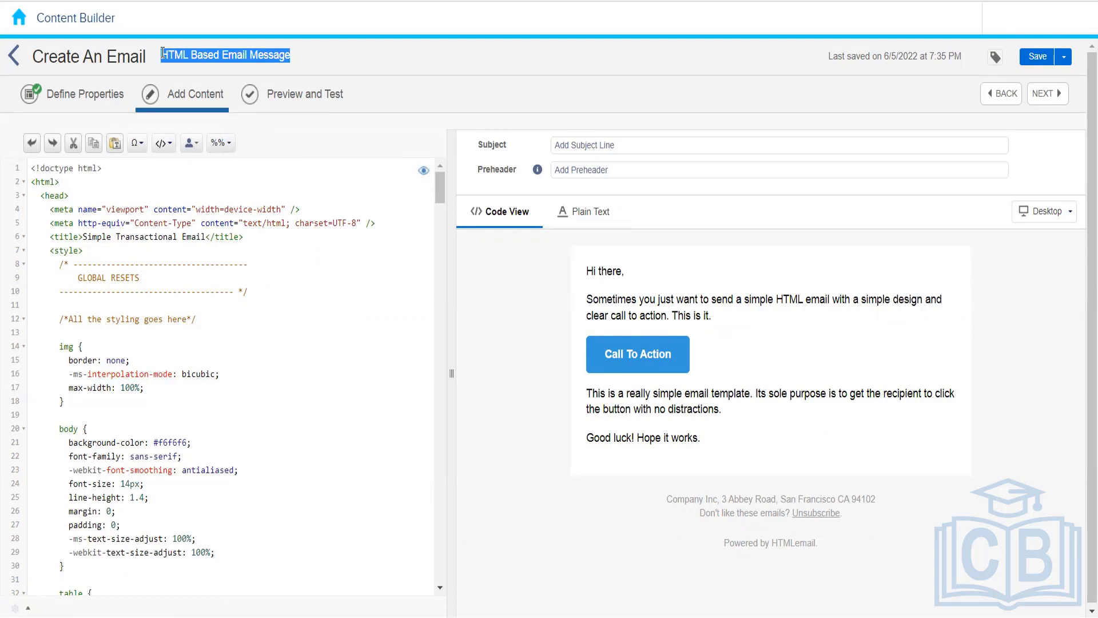
pyautogui.click(566, 146)
pyautogui.hotkey('ctrl', 'v')
pyautogui.click(686, 85)
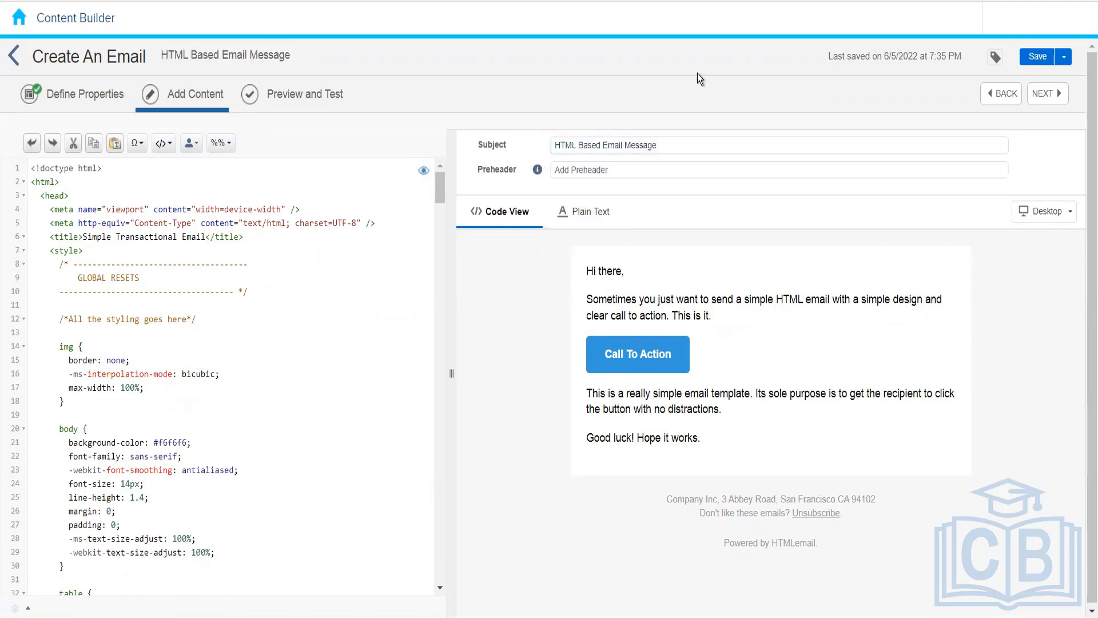
pyautogui.click(1044, 62)
pyautogui.click(1045, 62)
# Compare the plain text version of the email with its code view
pyautogui.click(589, 224)
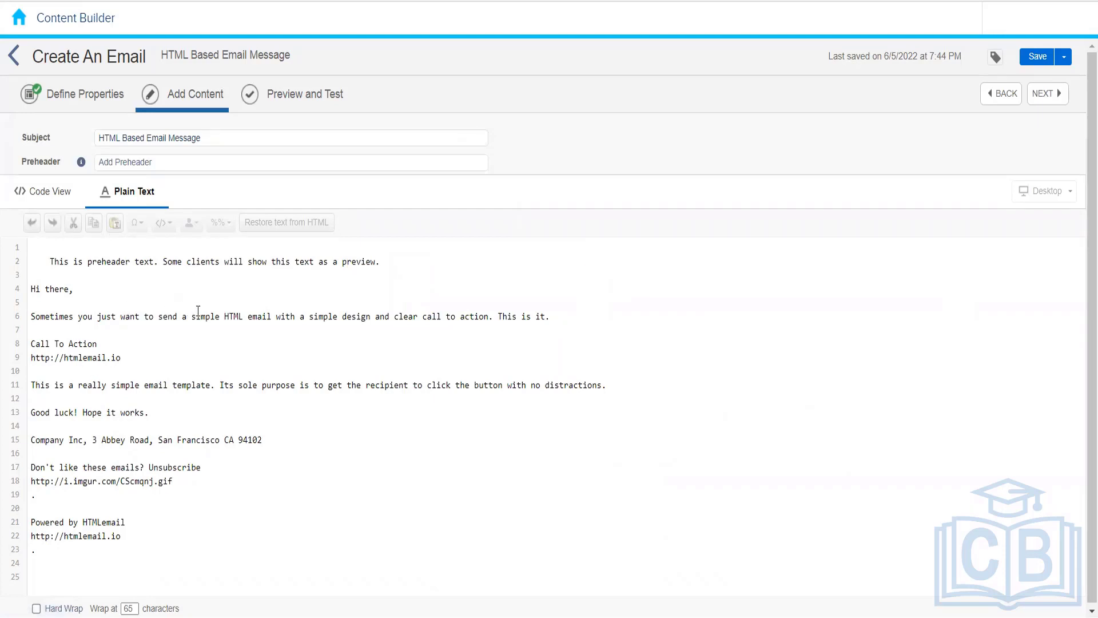
pyautogui.click(49, 193)
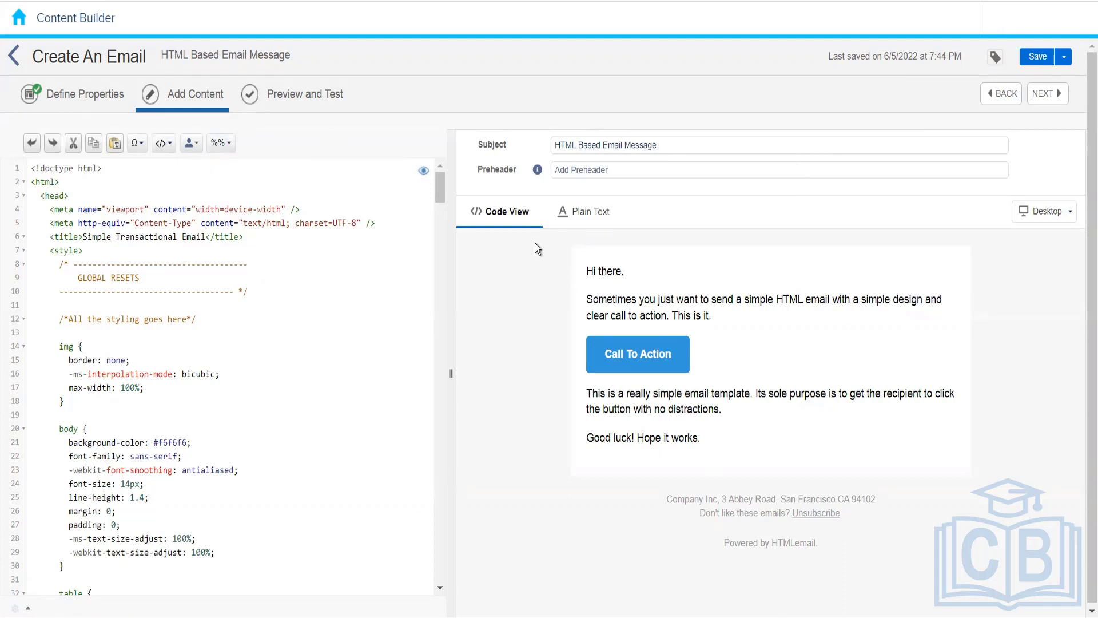
pyautogui.click(585, 214)
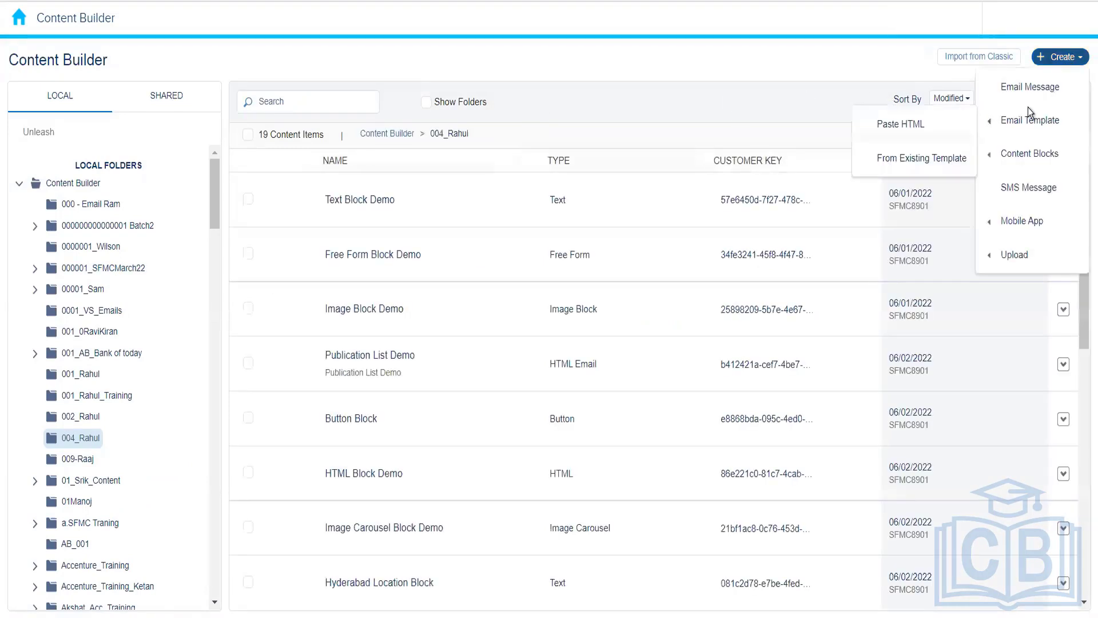
# Create a Text Only email message named Text Based Email Message, and proceed to adding its content
pyautogui.click(1012, 89)
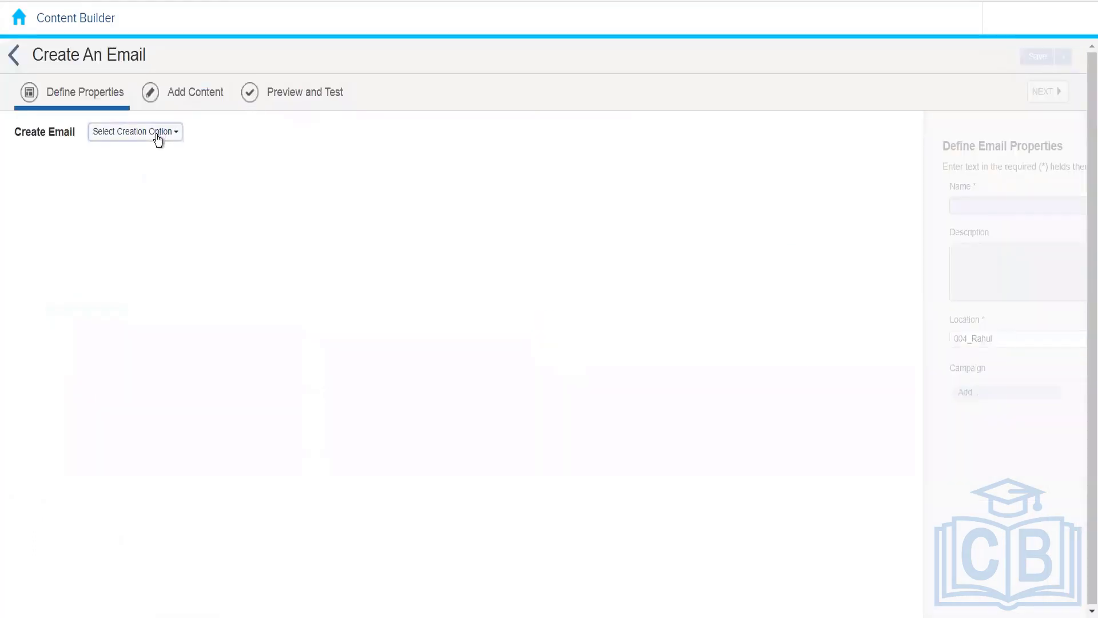
pyautogui.click(157, 136)
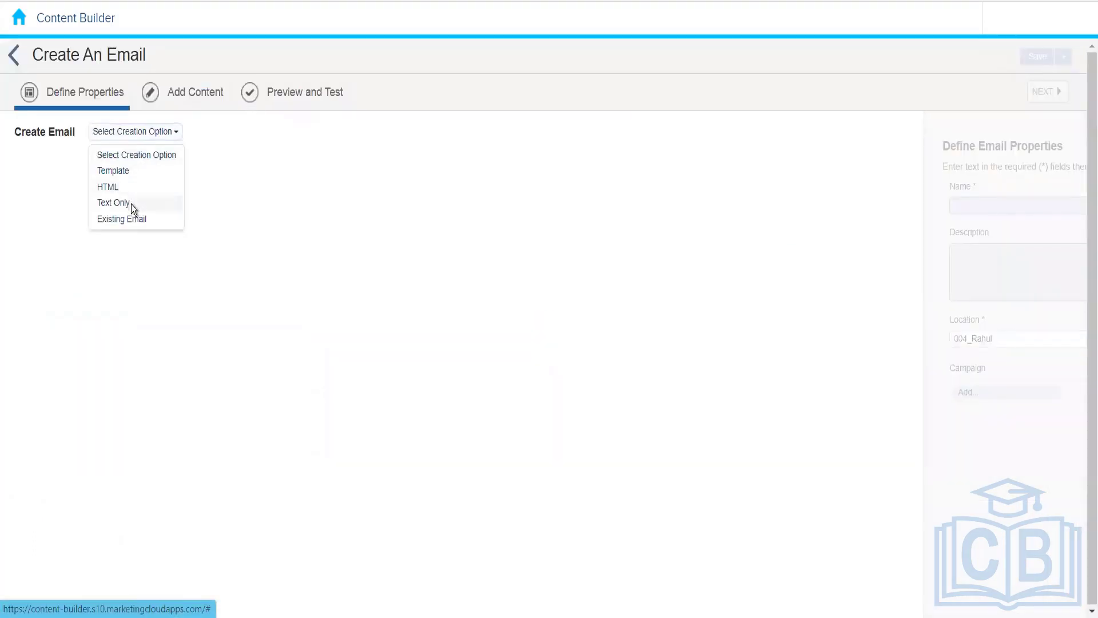
pyautogui.click(131, 204)
pyautogui.click(221, 204)
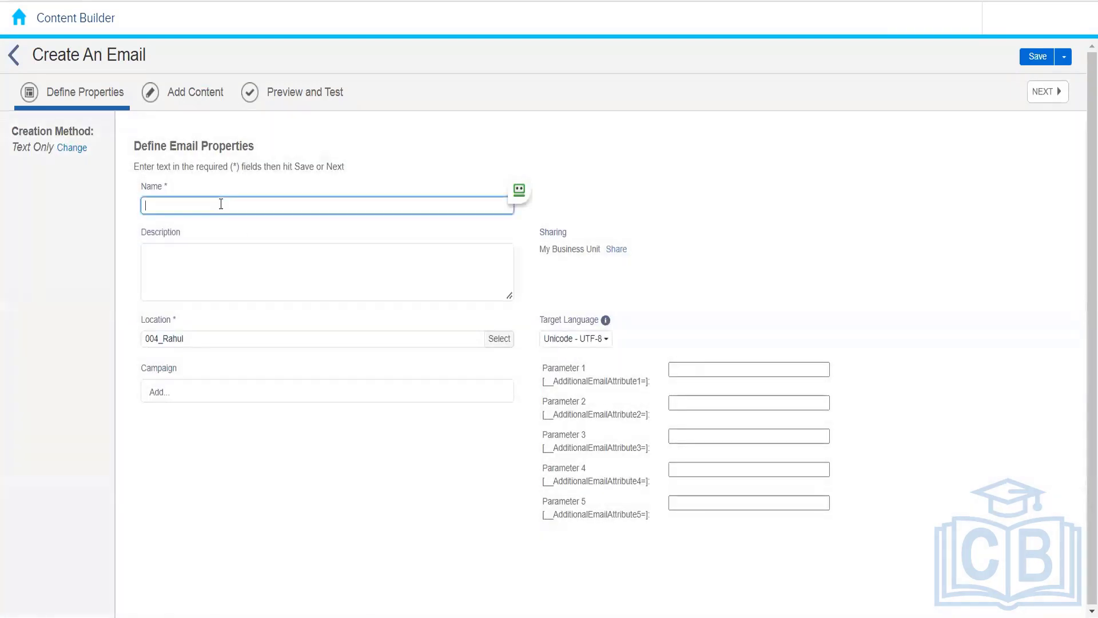
pyautogui.write('Text Based Email Message')
pyautogui.click(178, 99)
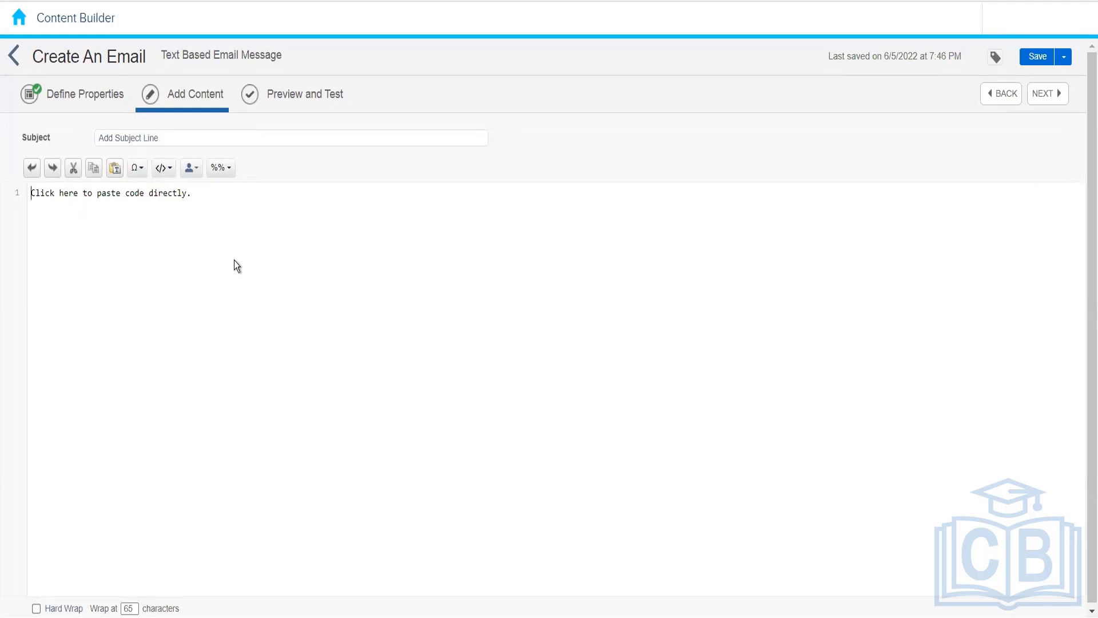
# Write "This is text based email message." as the body of the email
pyautogui.write('This')
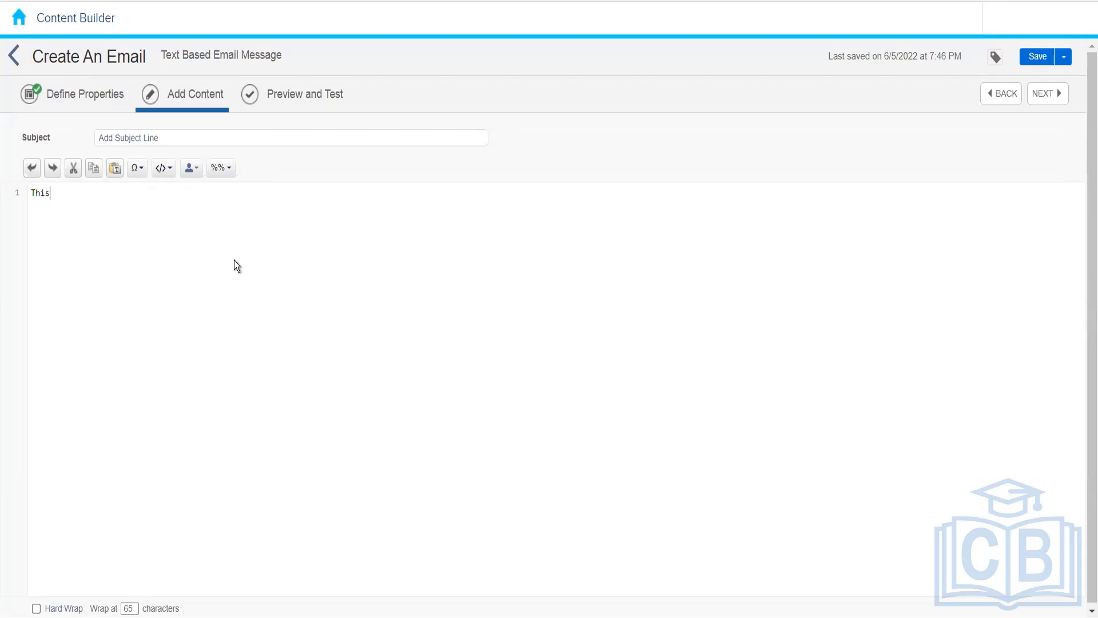
pyautogui.write(' is text based email message.')
# Insert the saved snippet Code_Snippet_test two lines below the body sentence, and delete it again
pyautogui.click(187, 171)
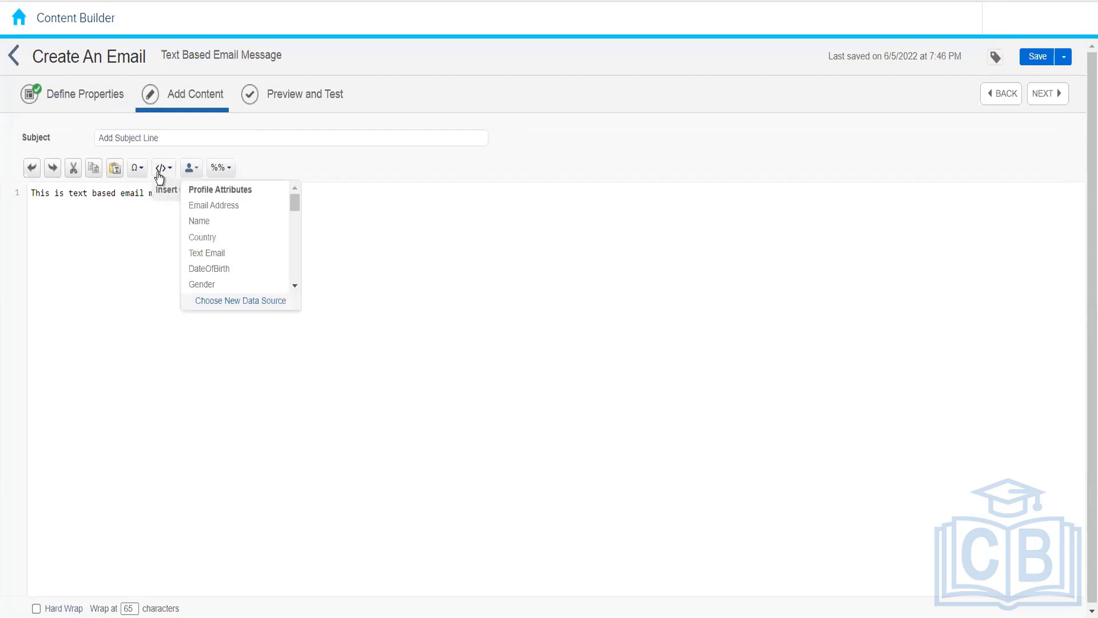
pyautogui.click(160, 173)
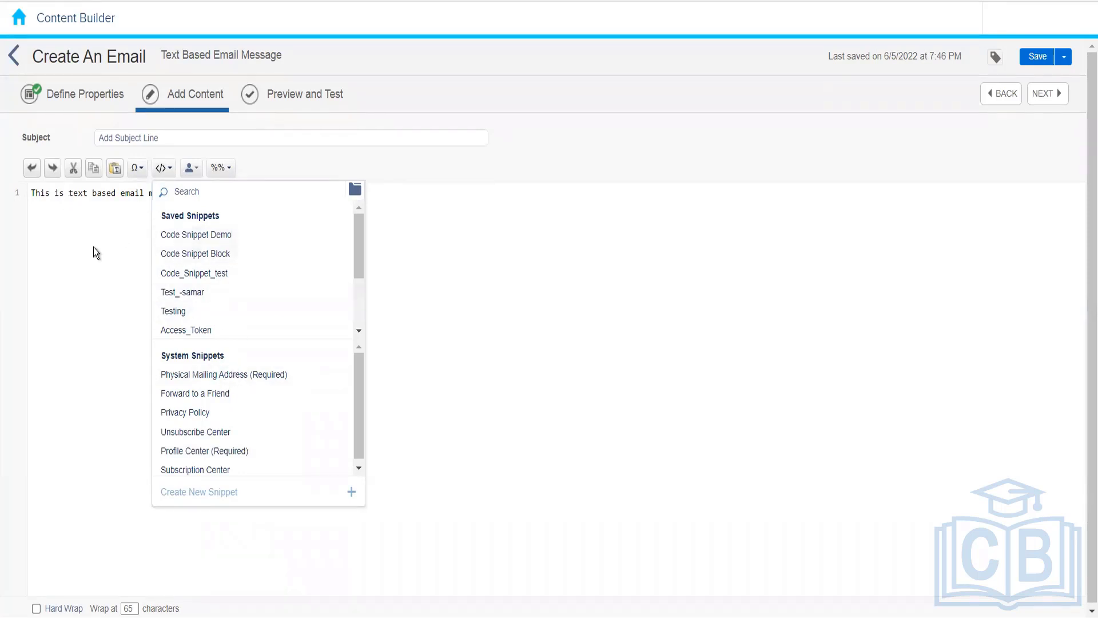
pyautogui.click(253, 245)
pyautogui.press('Return')
pyautogui.press('Return')
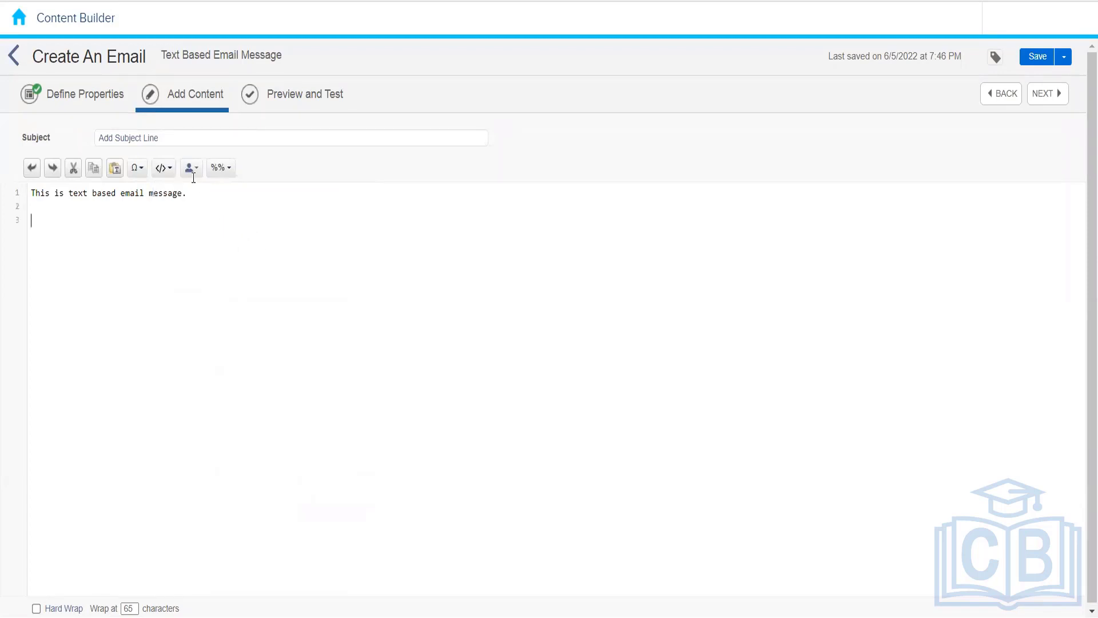
pyautogui.click(164, 167)
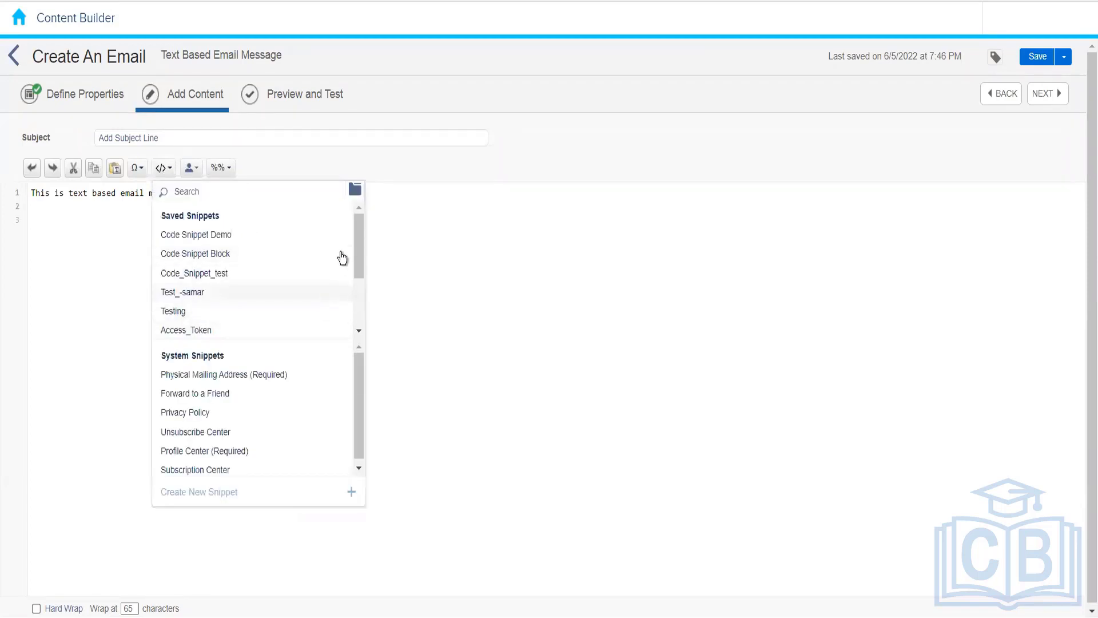
pyautogui.moveTo(355, 241); pyautogui.dragTo(356, 297)
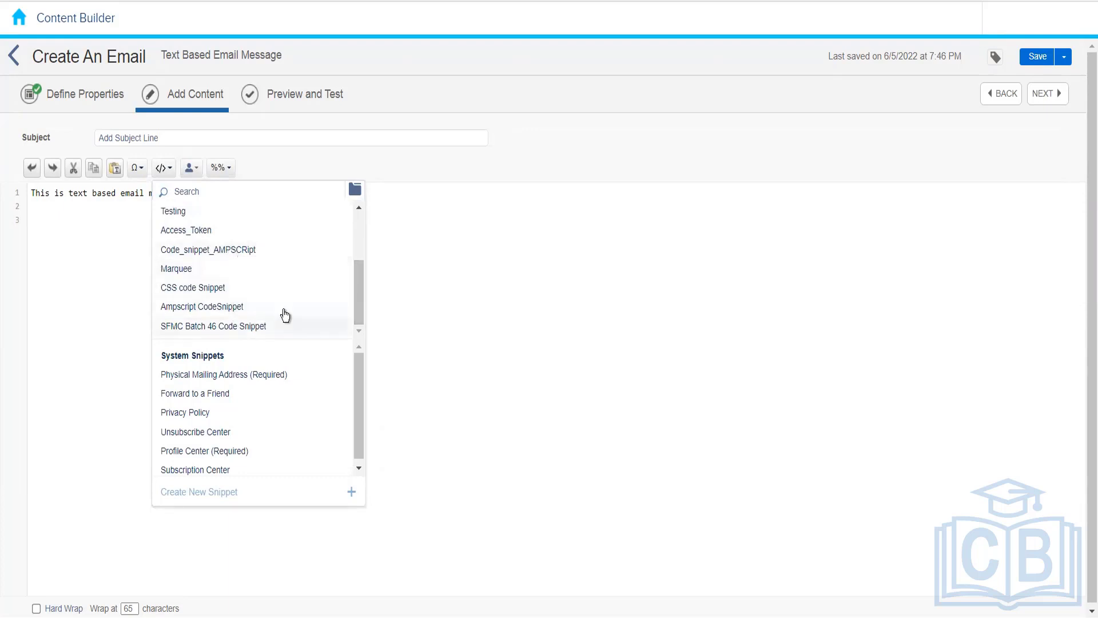
pyautogui.moveTo(358, 286); pyautogui.dragTo(360, 233)
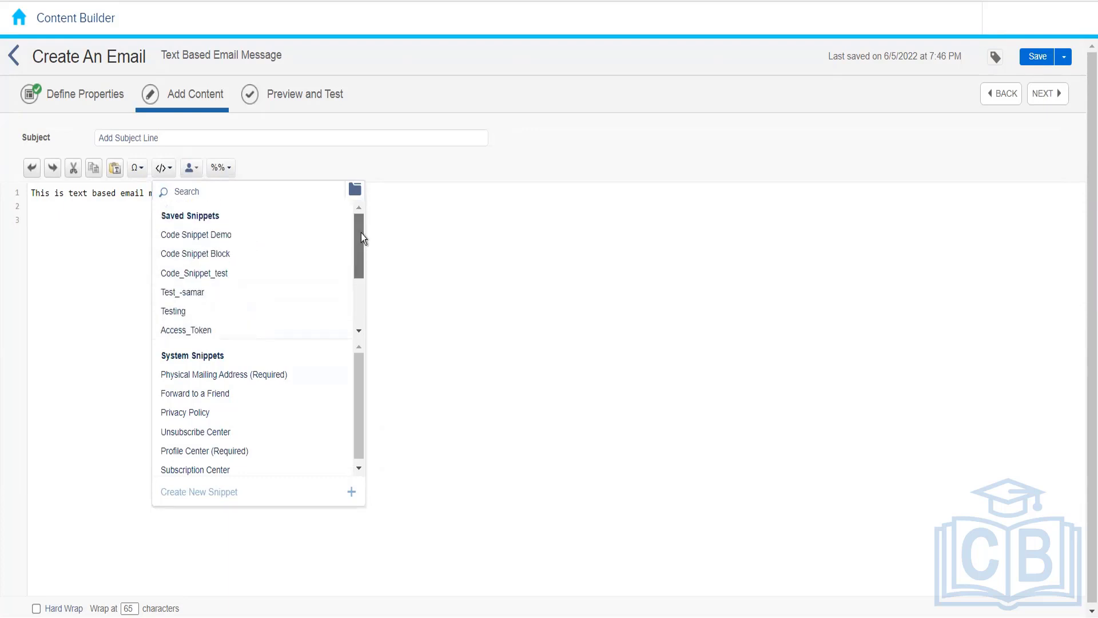
pyautogui.click(230, 274)
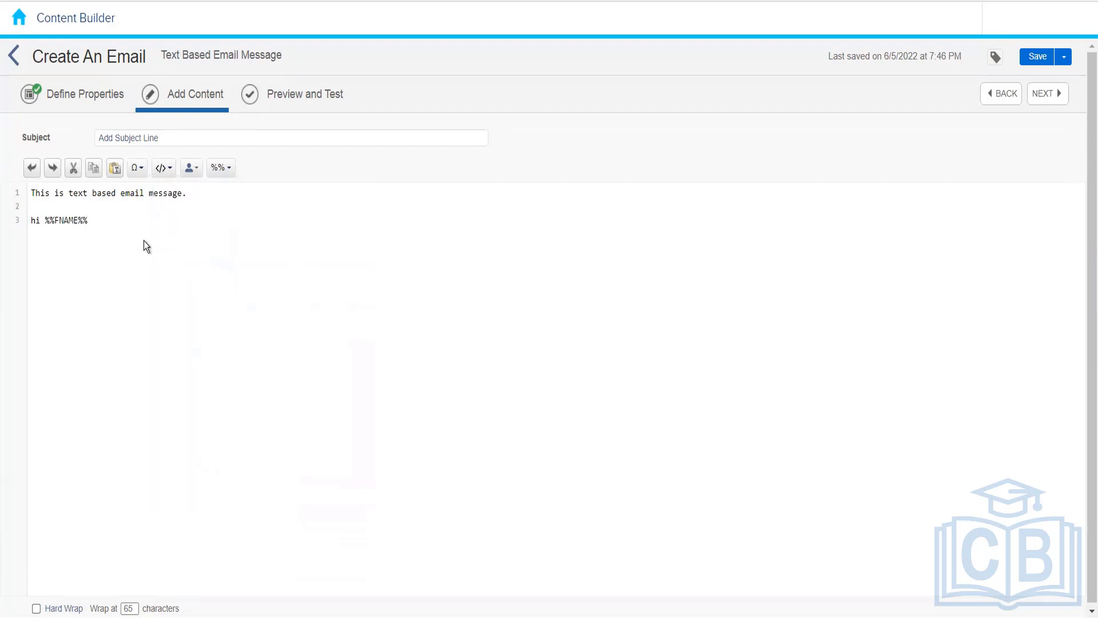
pyautogui.moveTo(120, 221); pyautogui.dragTo(8, 211)
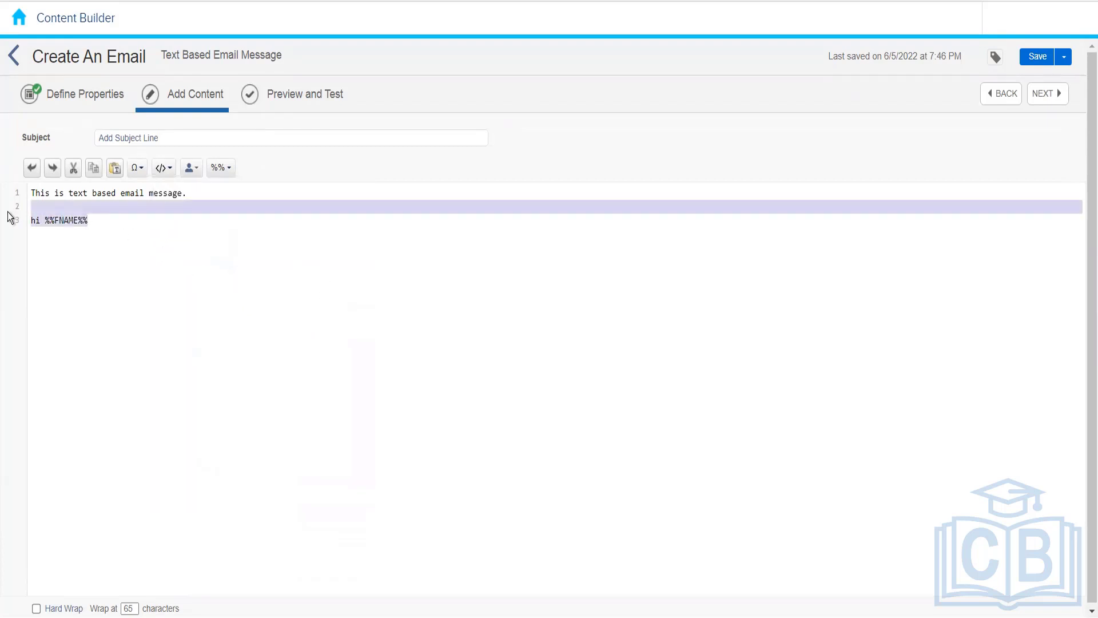
pyautogui.press('BackSpace')
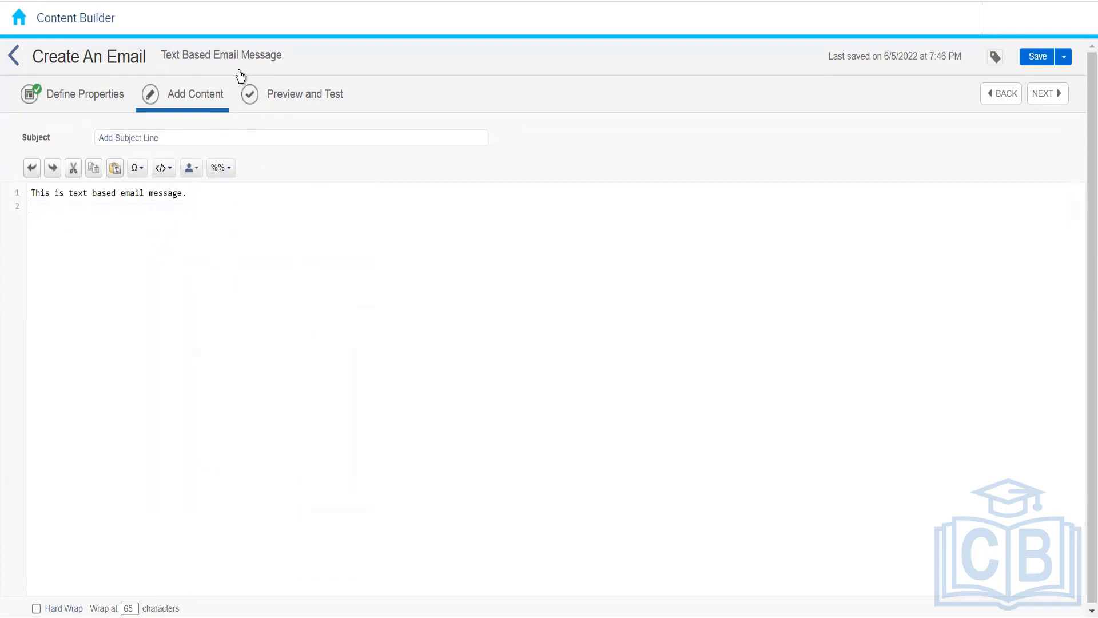
# Set the subject line to Text Based Email Message, matching the email's name, and save and close the email
pyautogui.click(163, 60)
pyautogui.hotkey('ctrl', 'c')
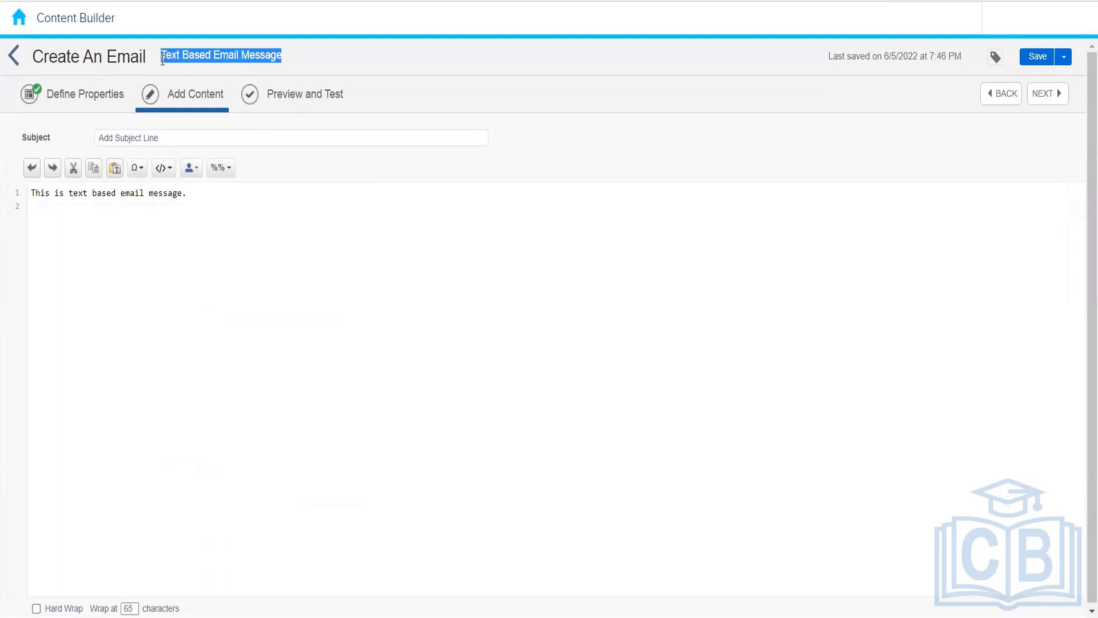
pyautogui.click(203, 137)
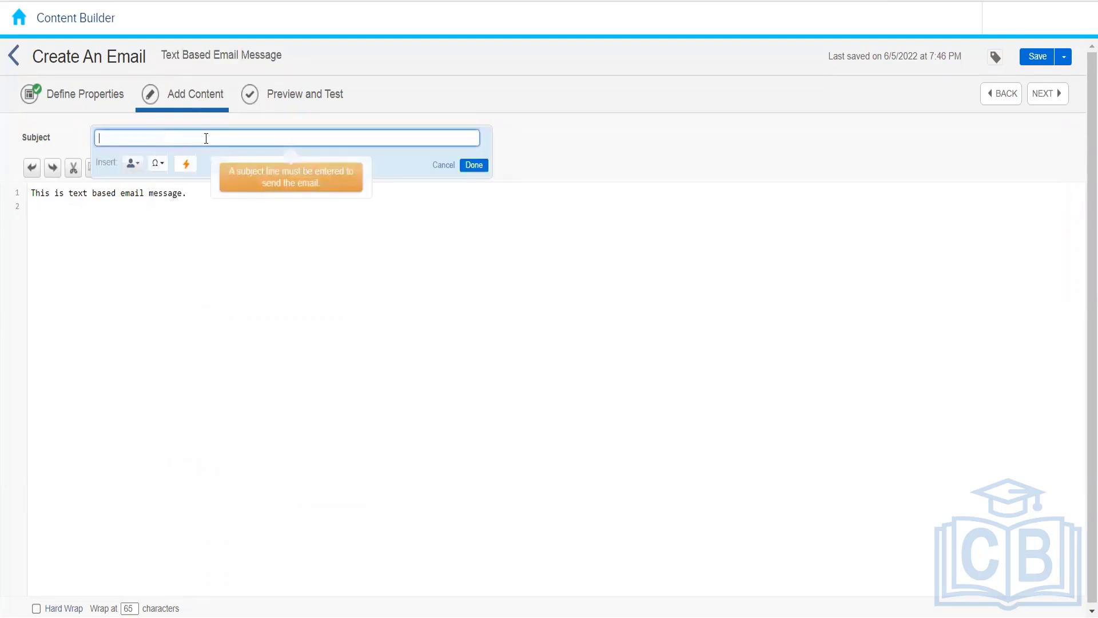
pyautogui.hotkey('ctrl', 'v')
pyautogui.click(382, 280)
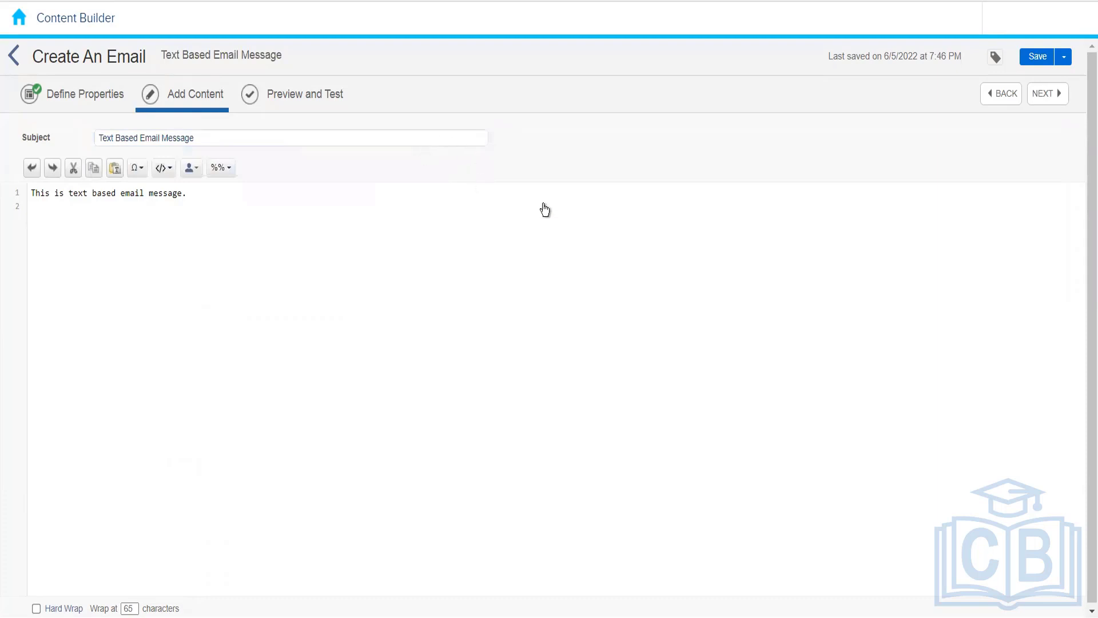
pyautogui.click(1032, 59)
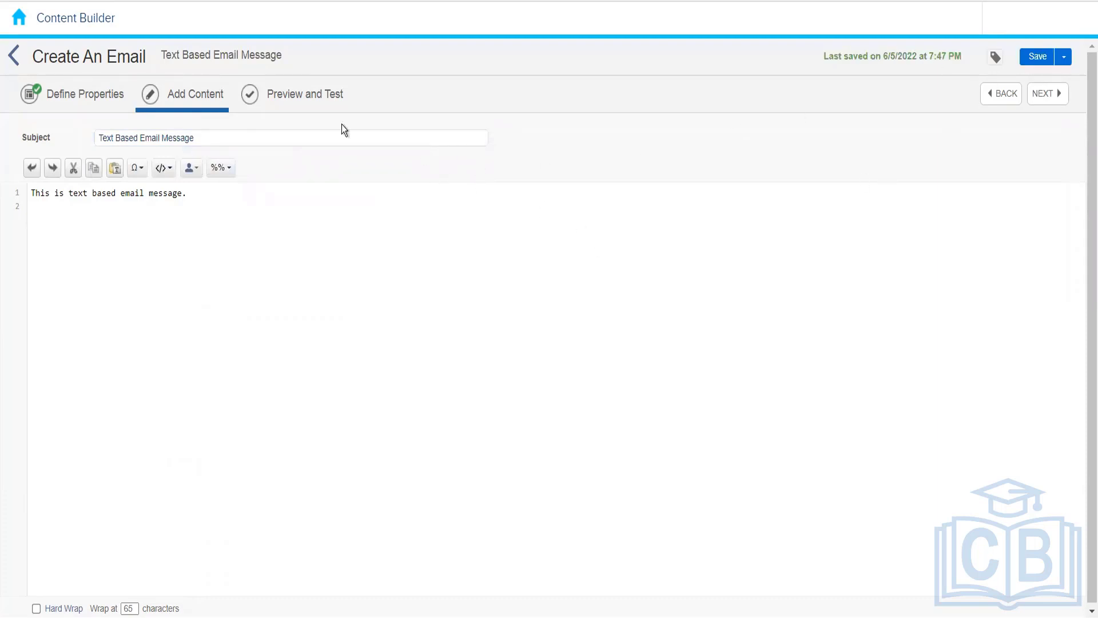
pyautogui.moveTo(18, 17)
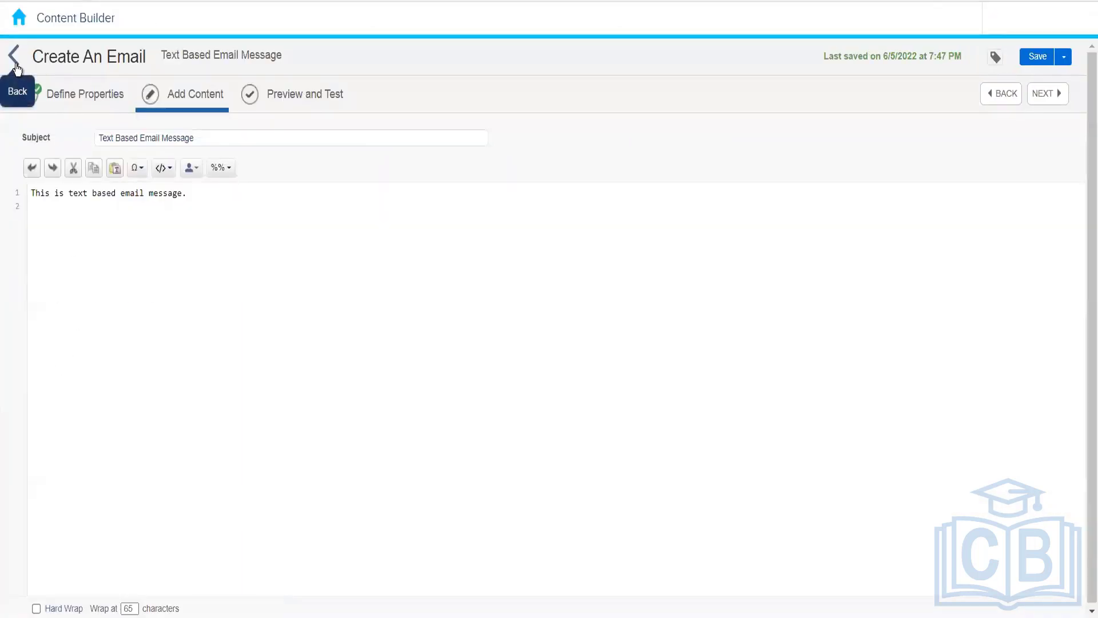
pyautogui.click(15, 64)
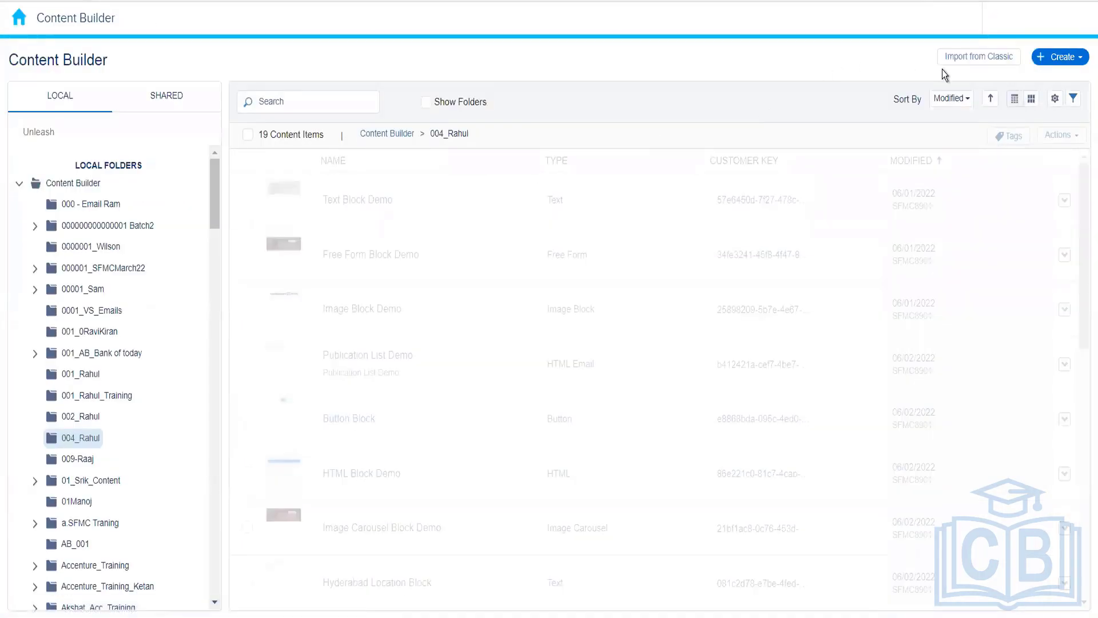
# Start a new email message from the basic template 1 Column Image
pyautogui.click(1064, 58)
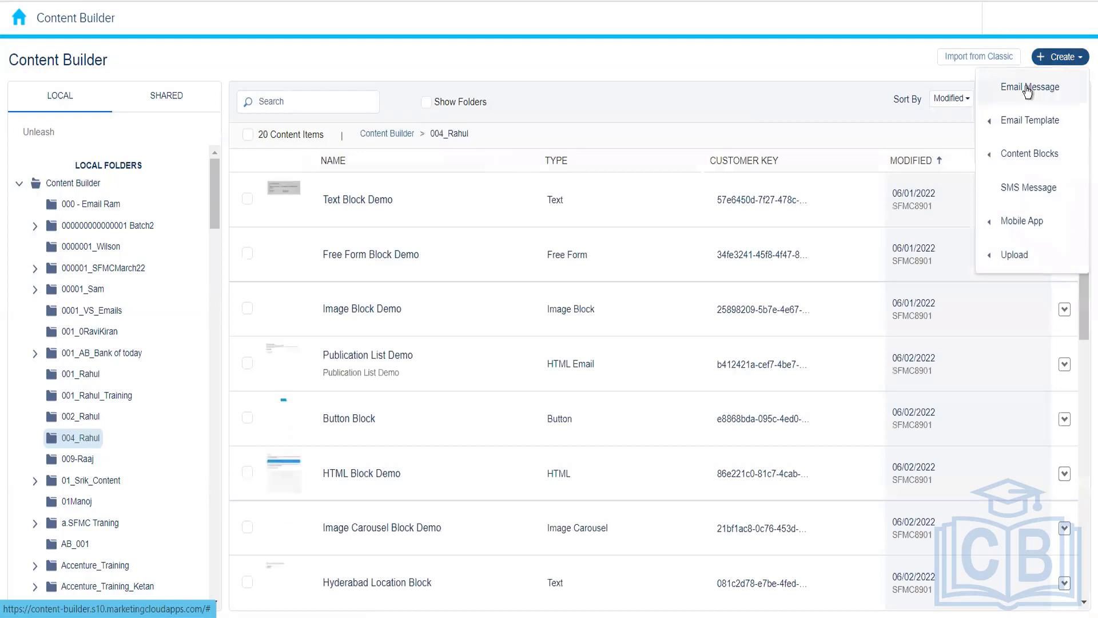
pyautogui.click(1028, 89)
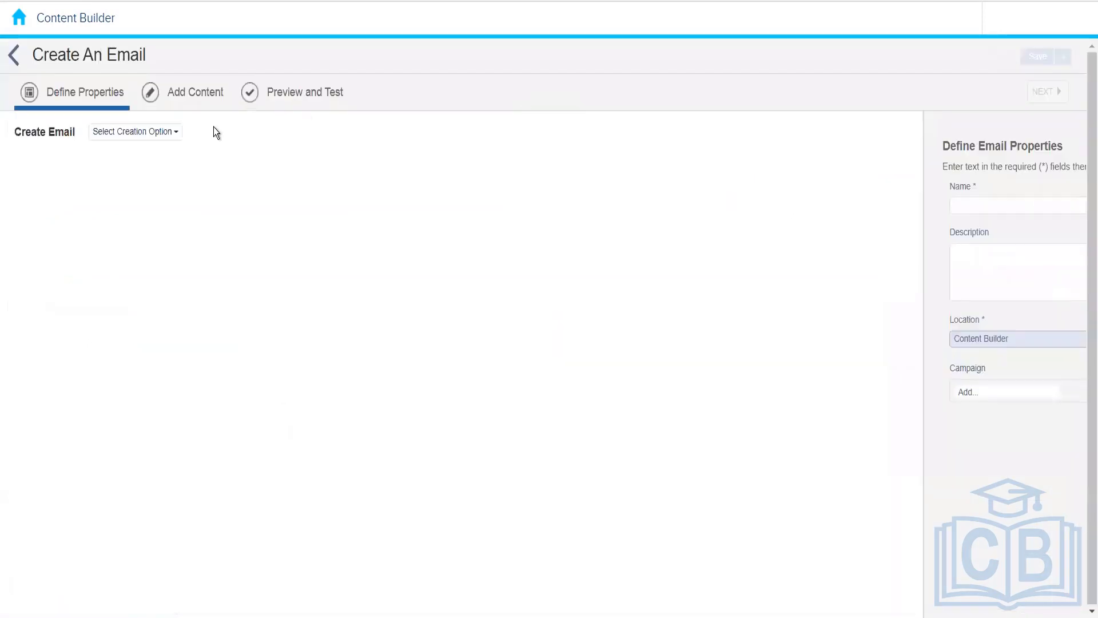
pyautogui.click(170, 141)
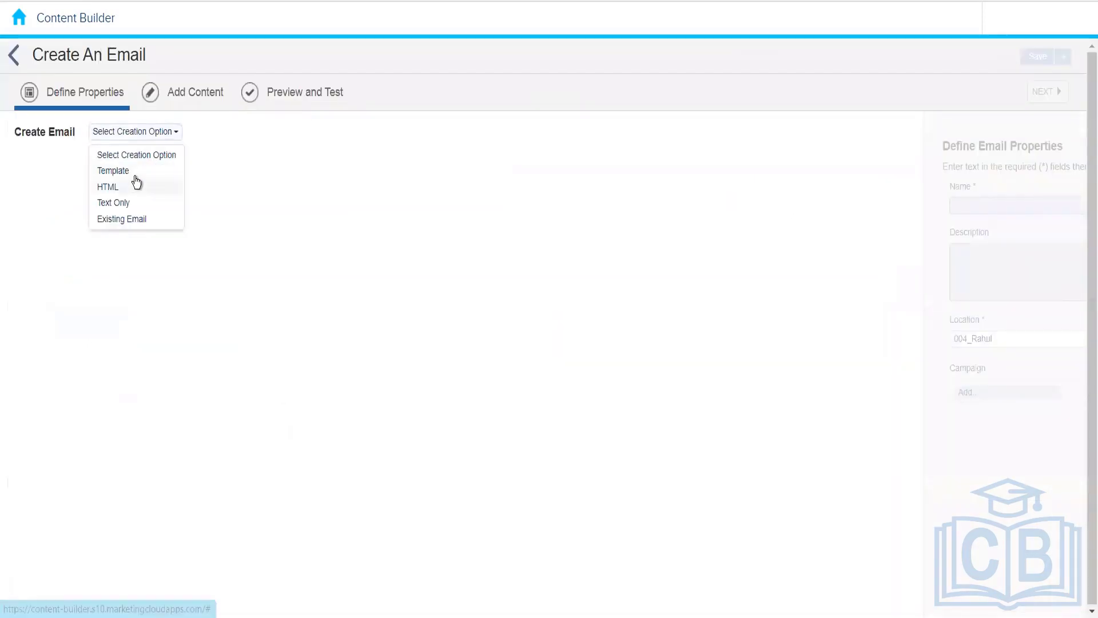
pyautogui.click(135, 174)
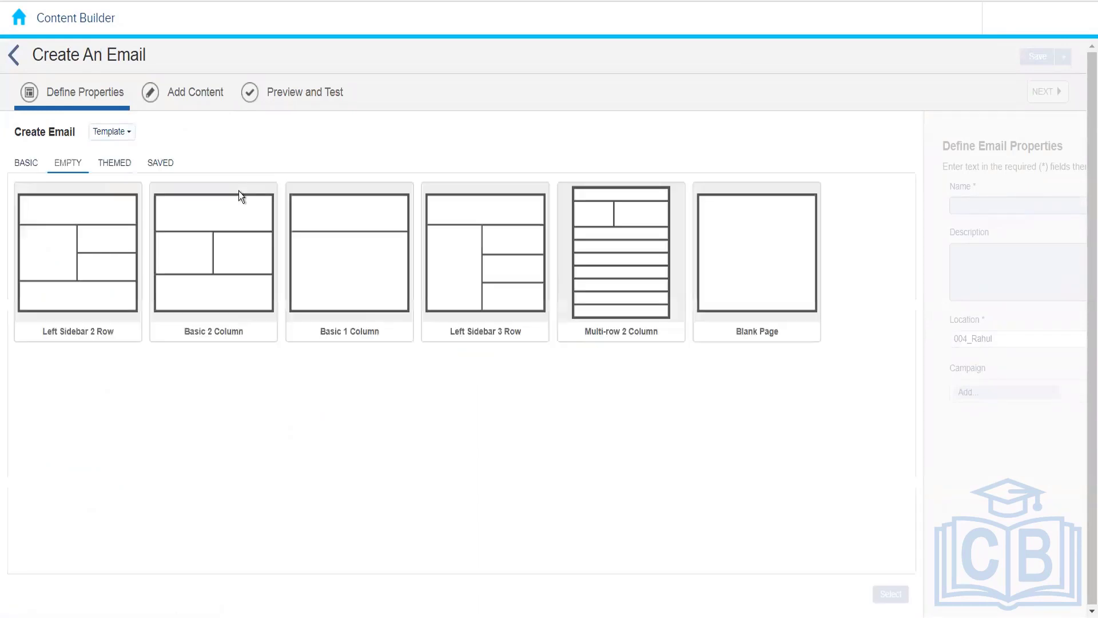
pyautogui.click(35, 164)
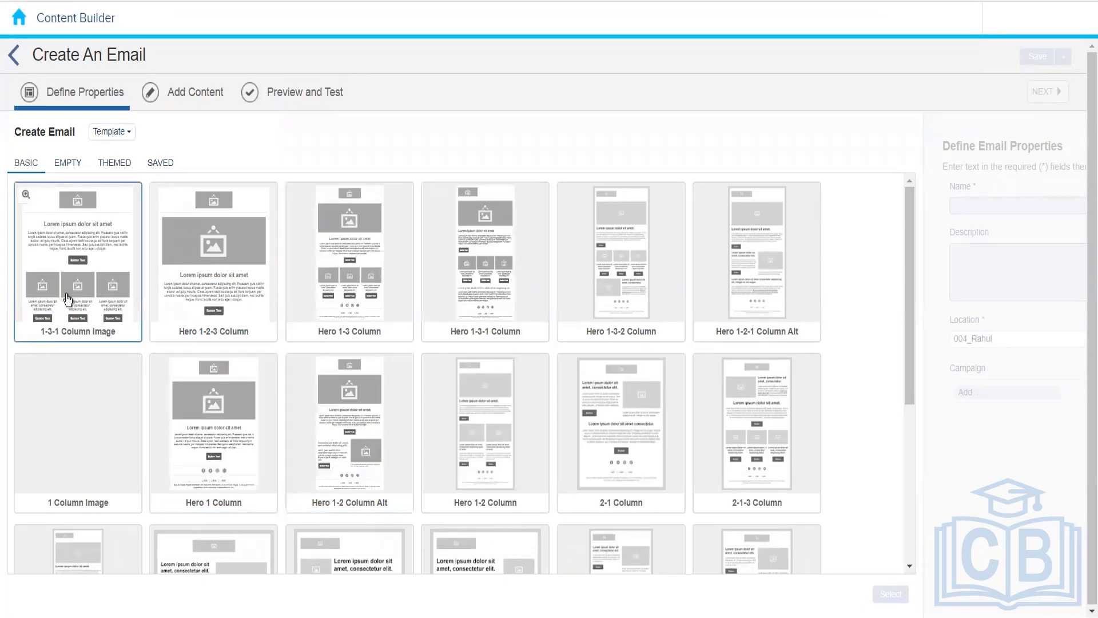
pyautogui.click(89, 421)
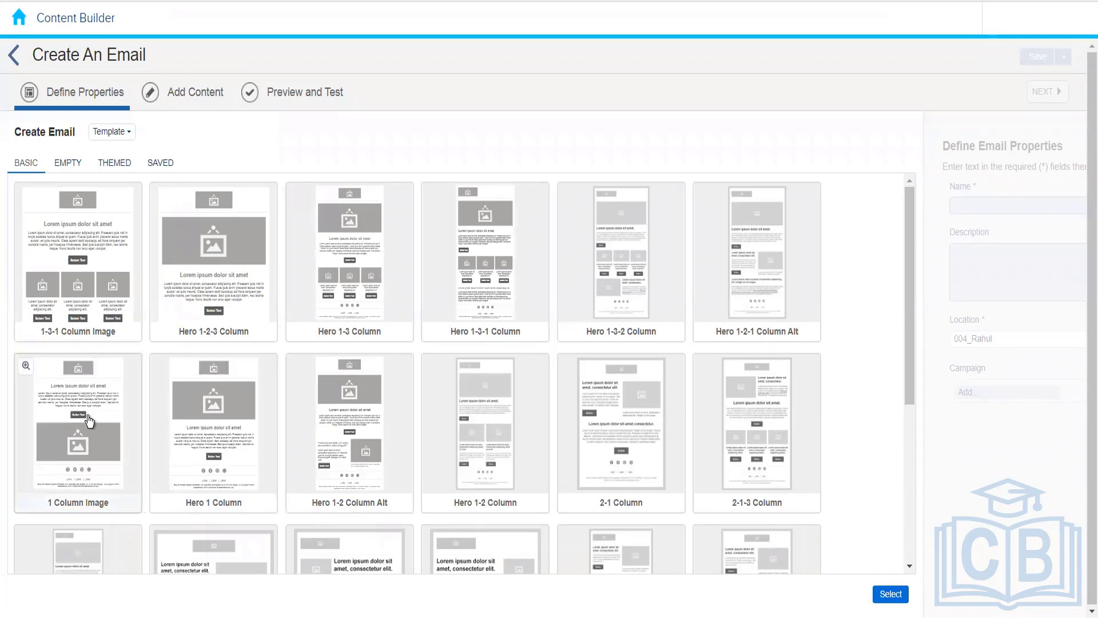
pyautogui.click(891, 595)
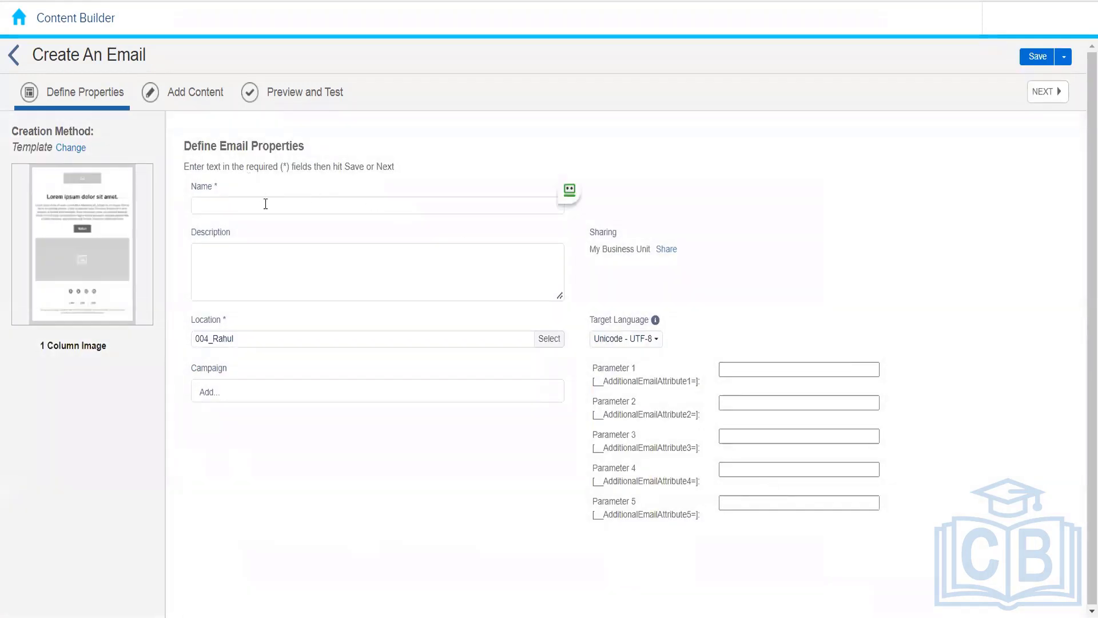
# Name the email Basic Template Based Email message and proceed to adding its content
pyautogui.click(265, 204)
pyautogui.write('Temp')
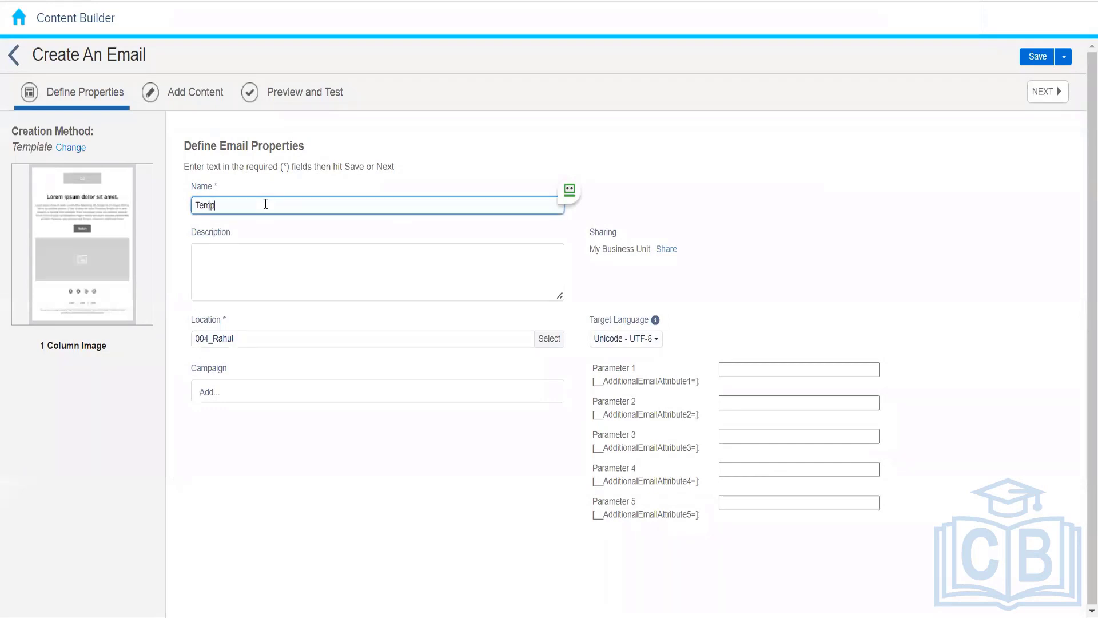
pyautogui.write('late Based E')
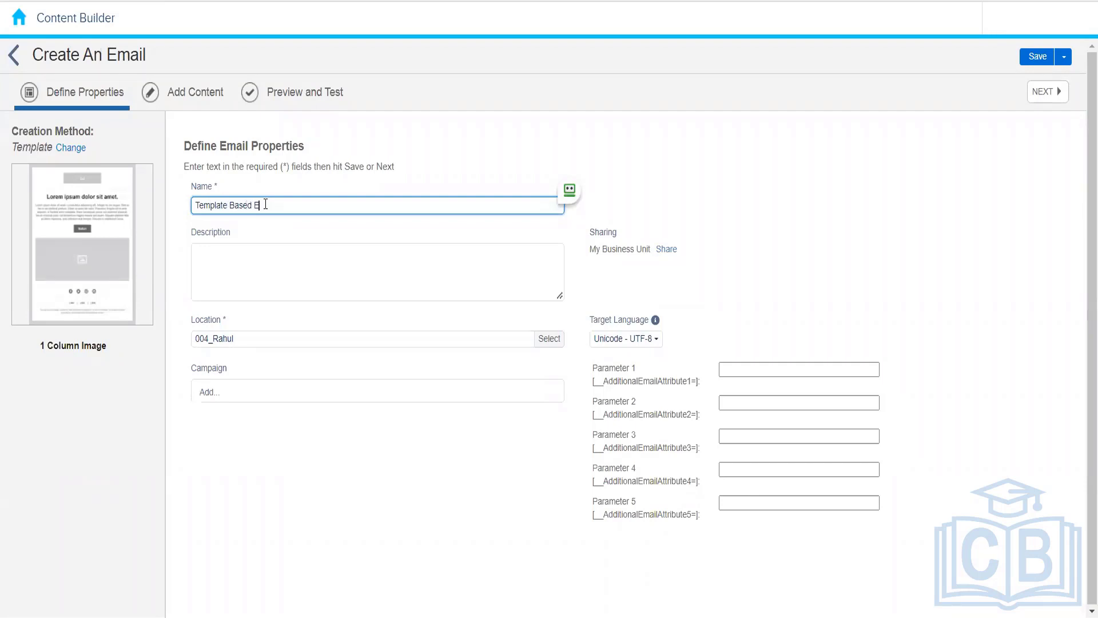
pyautogui.write('mail message ')
pyautogui.write('Bas')
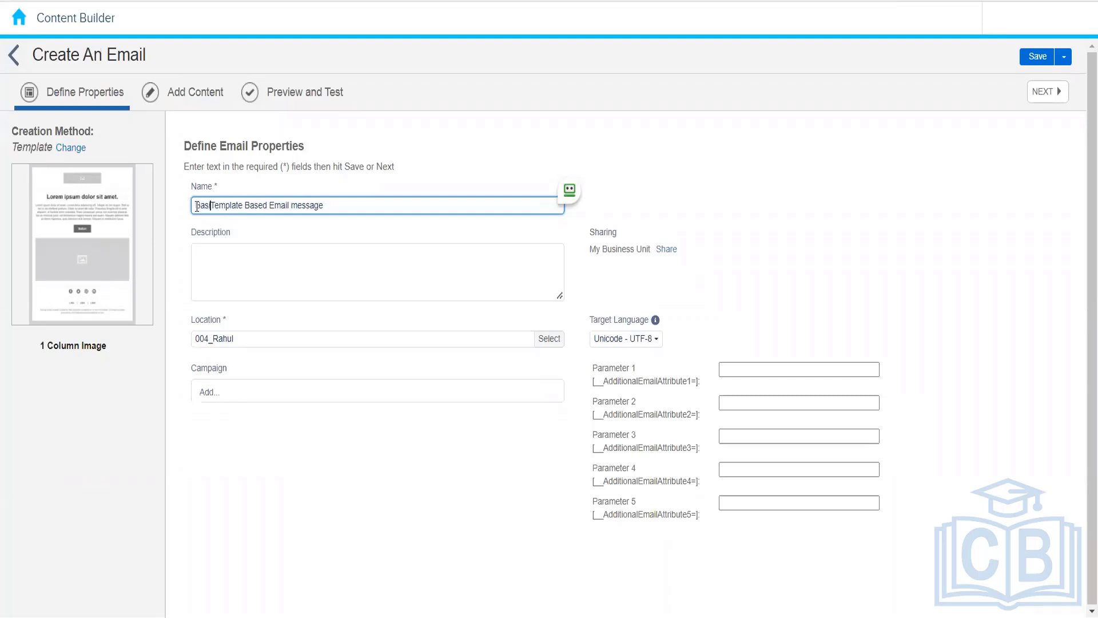
pyautogui.write('ic')
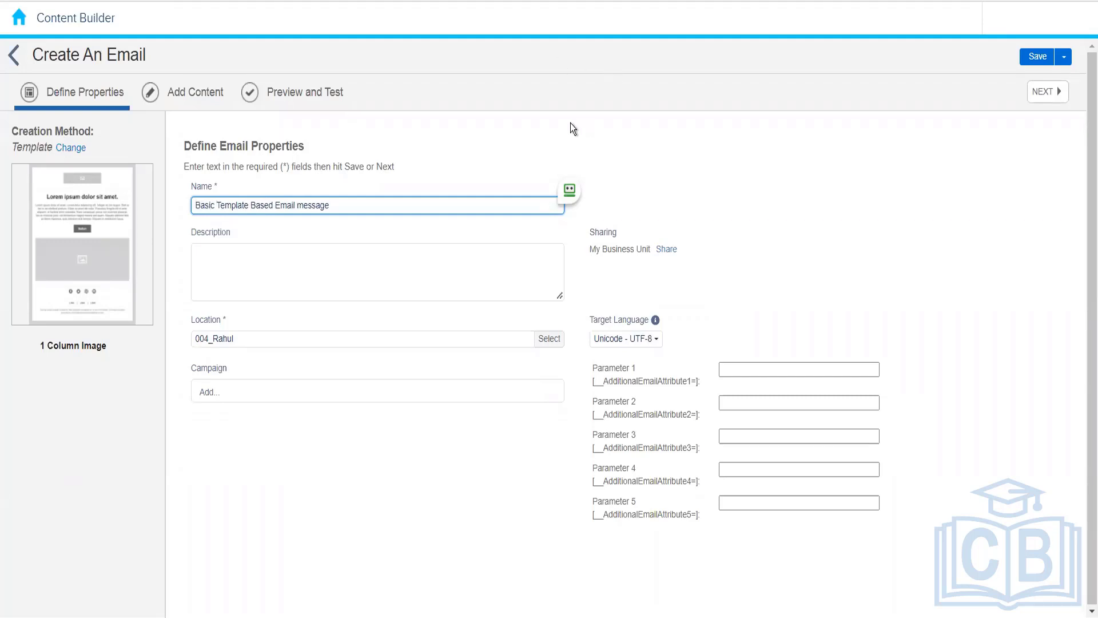
pyautogui.click(197, 92)
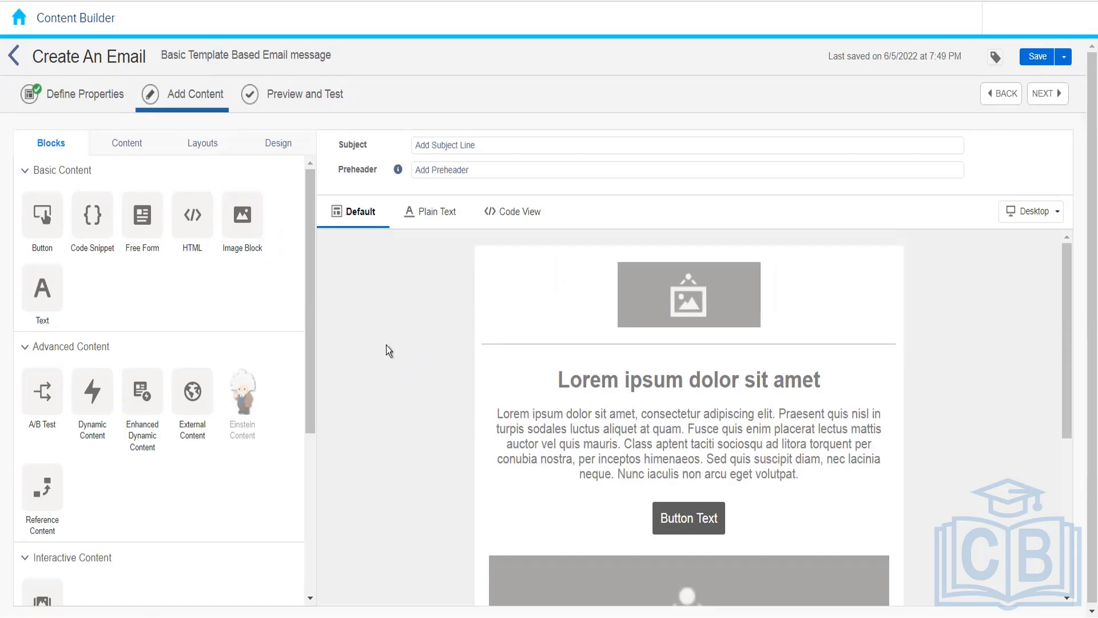
# Examine the template's structure from the header image through the main layout block to the footer links
pyautogui.moveTo(1068, 309); pyautogui.dragTo(1057, 503)
pyautogui.scroll(10, 1078, 237)
pyautogui.moveTo(1063, 345); pyautogui.dragTo(1066, 539)
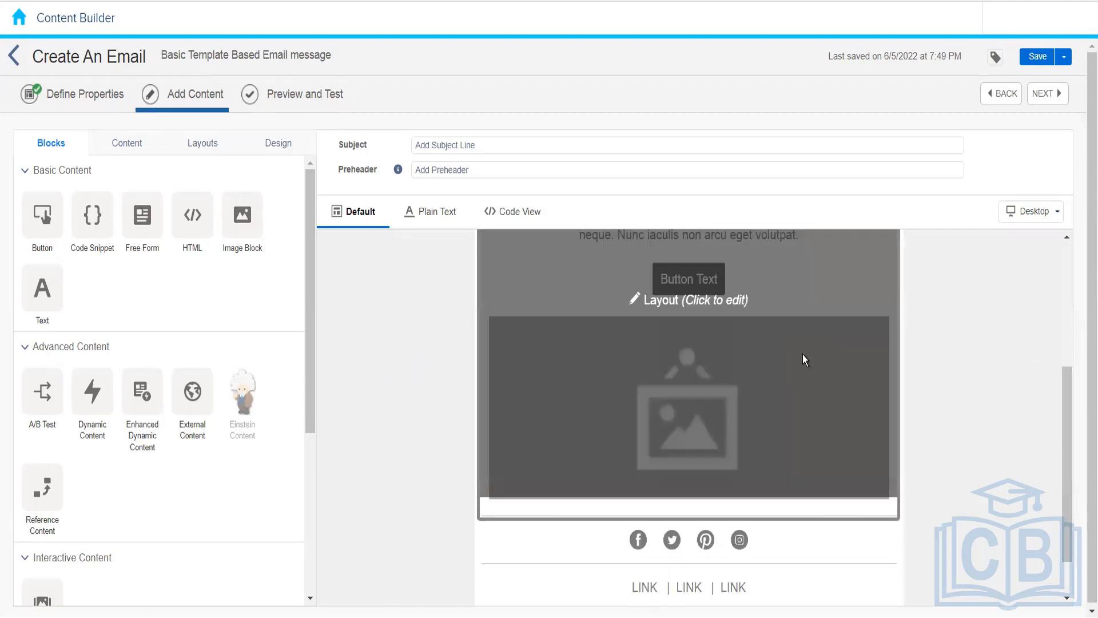
pyautogui.click(803, 356)
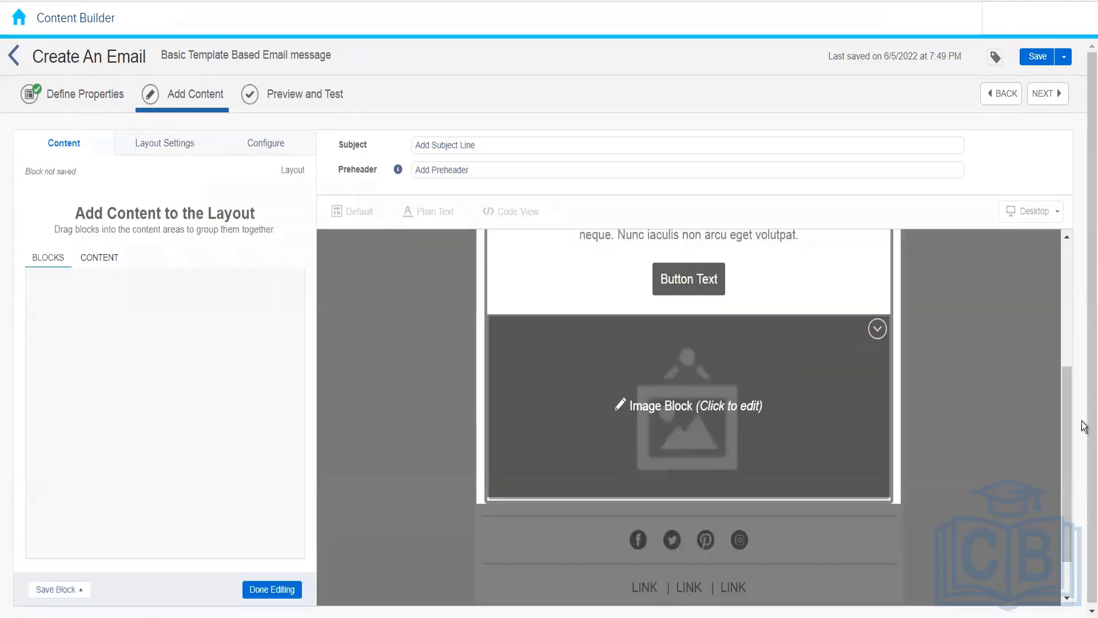
pyautogui.moveTo(1069, 482); pyautogui.dragTo(1069, 410)
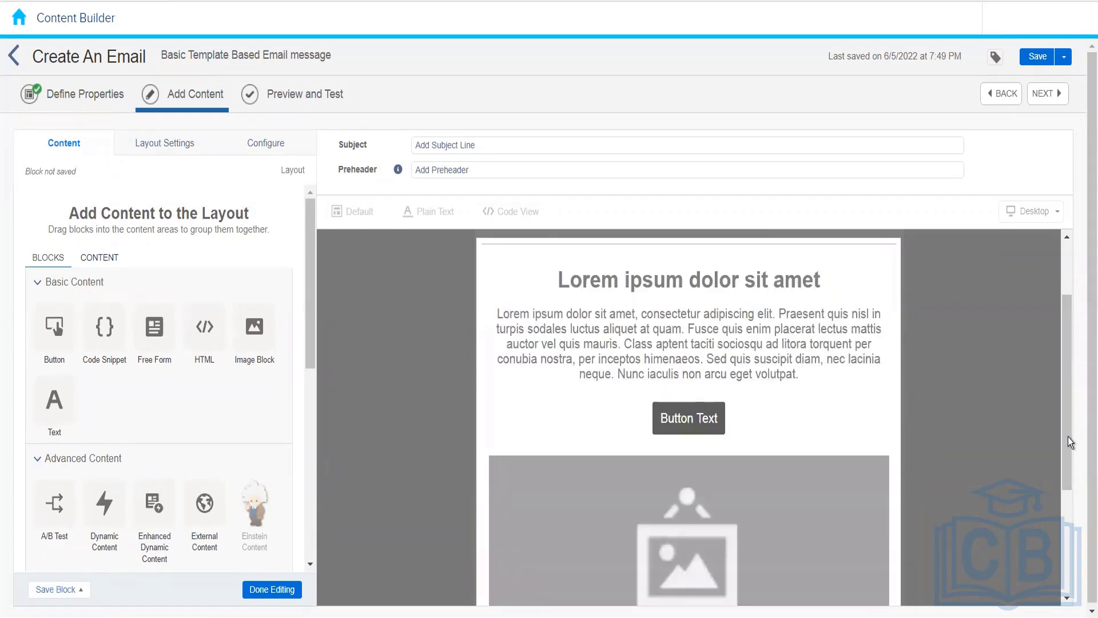
pyautogui.scroll(-3, 1067, 458)
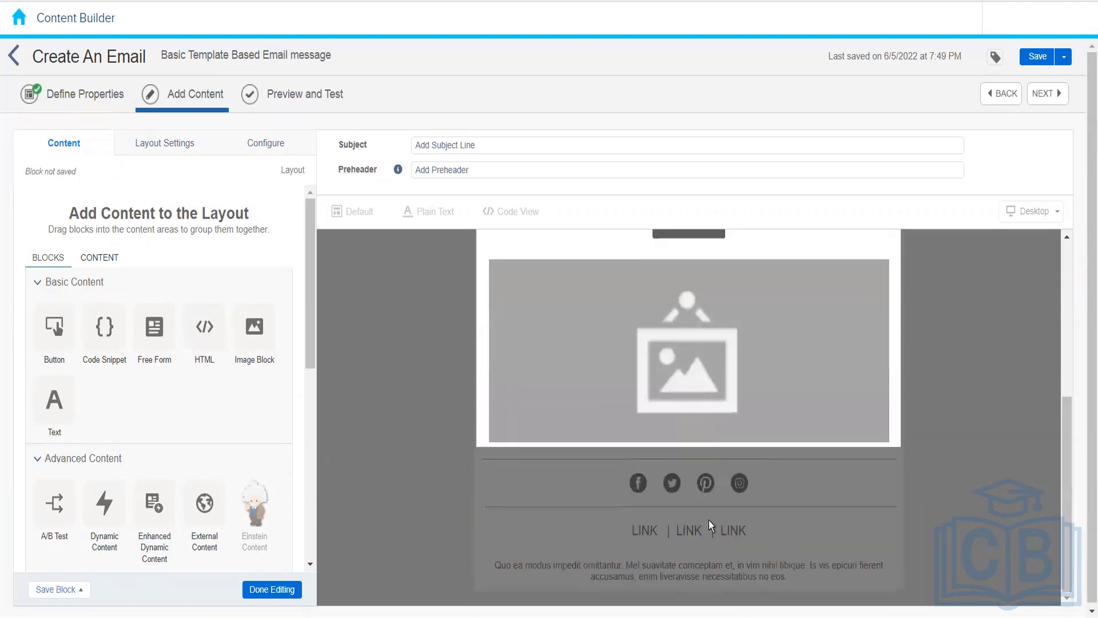
pyautogui.click(269, 589)
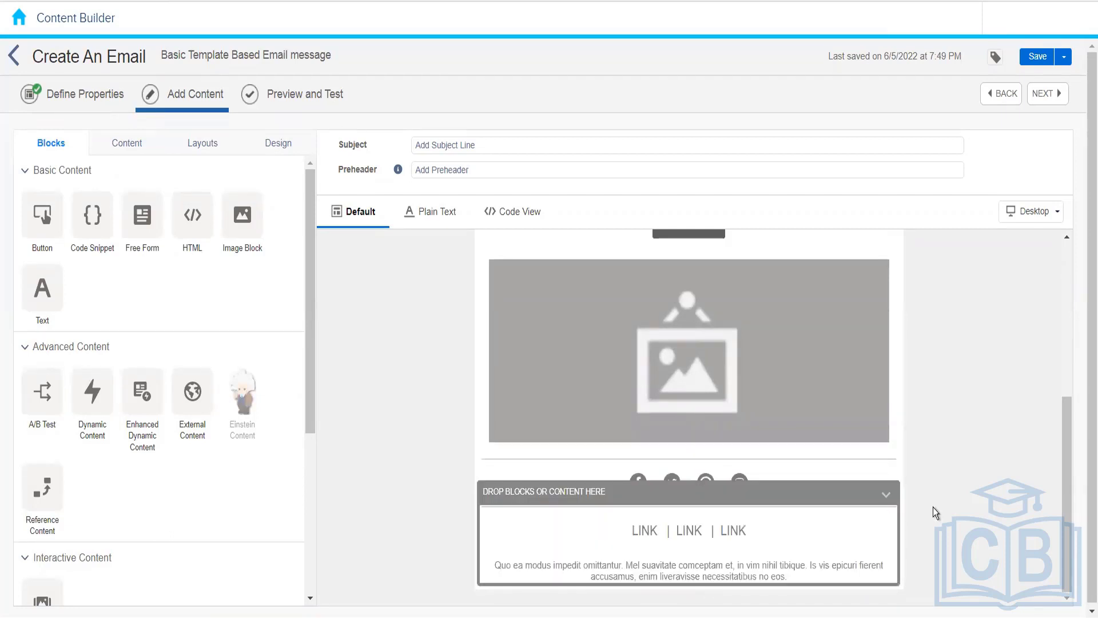
pyautogui.moveTo(1061, 582); pyautogui.dragTo(1056, 300)
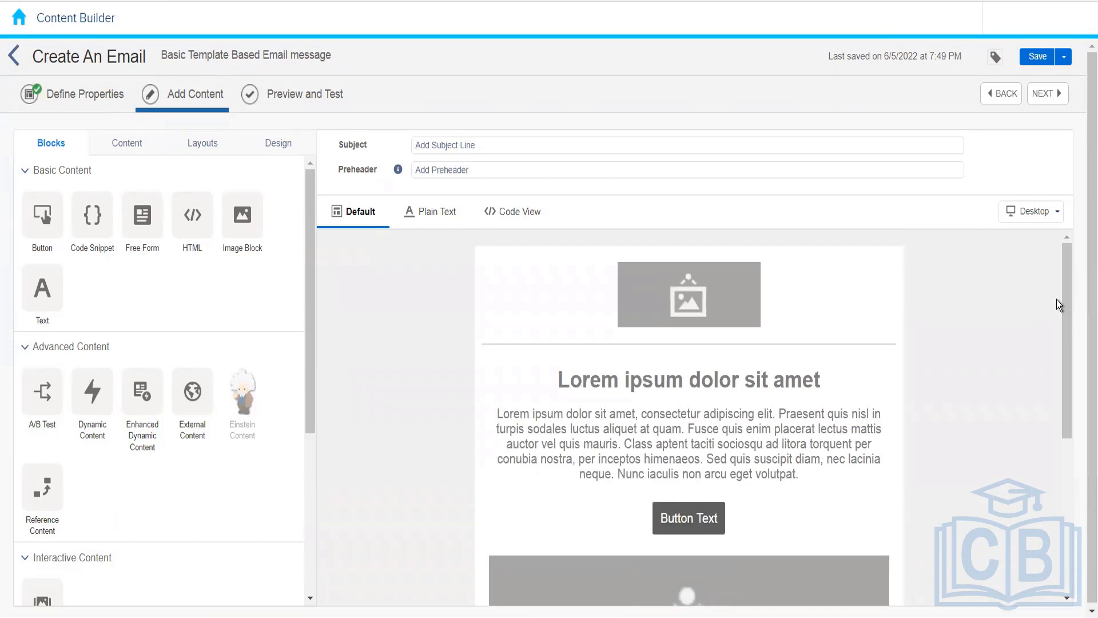
# Replace the placeholder image in the email's header with NTO White.png from the existing content
pyautogui.click(680, 302)
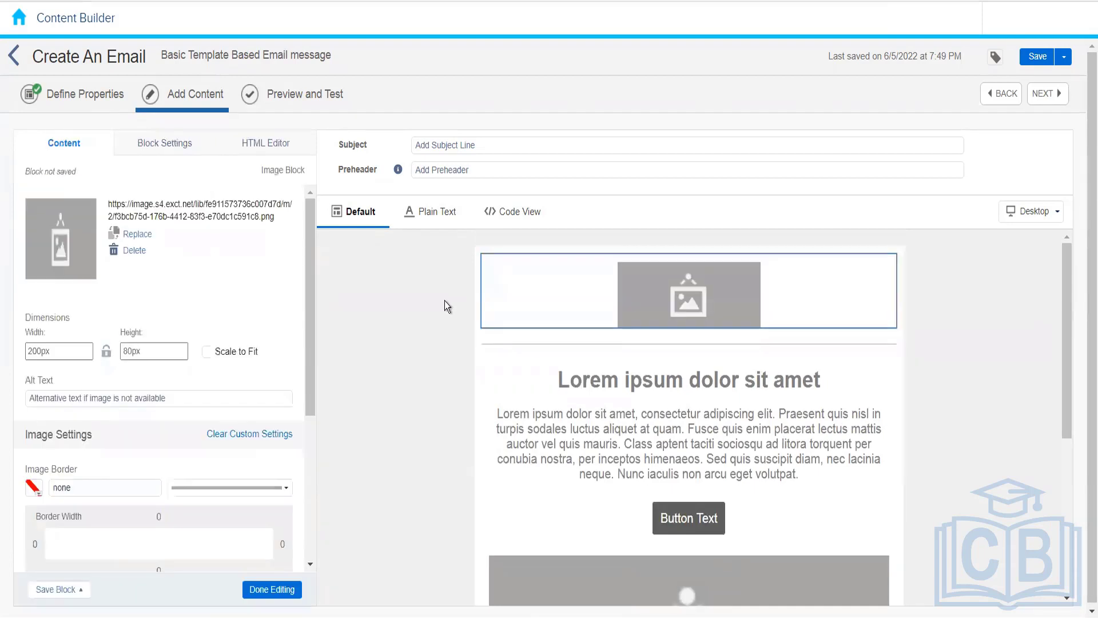
pyautogui.click(137, 235)
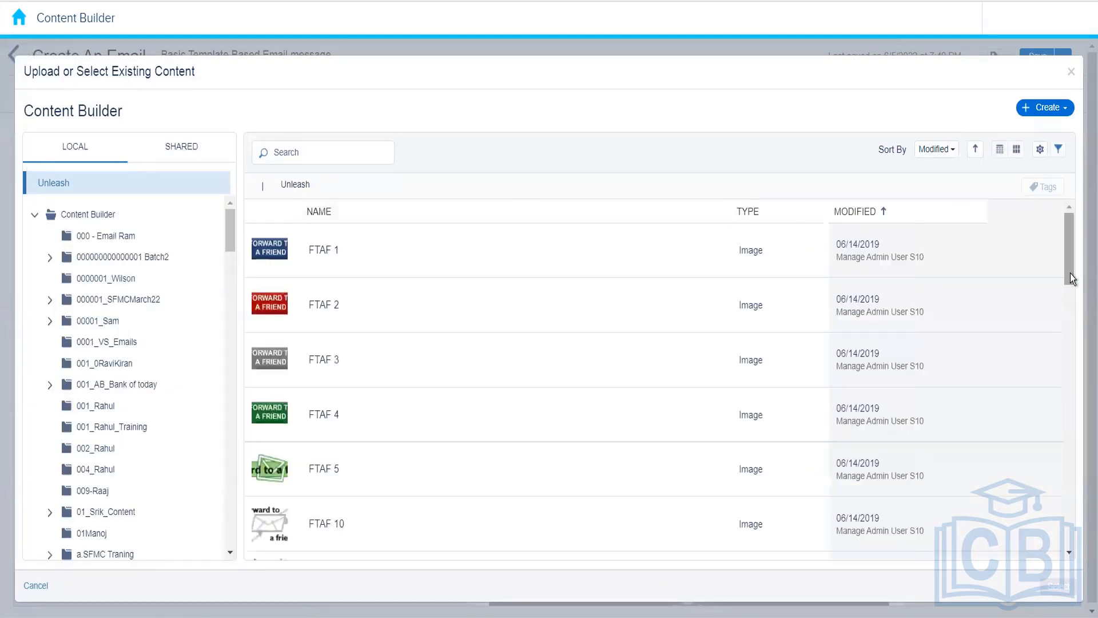
pyautogui.moveTo(1070, 274); pyautogui.dragTo(1076, 552)
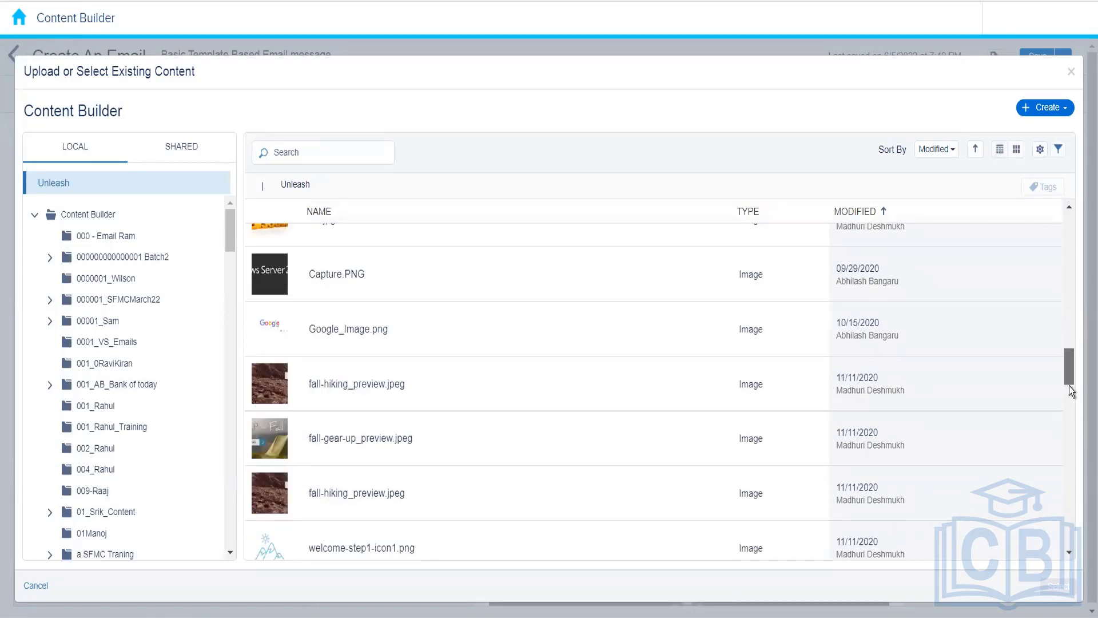
pyautogui.moveTo(1069, 386); pyautogui.dragTo(1073, 408)
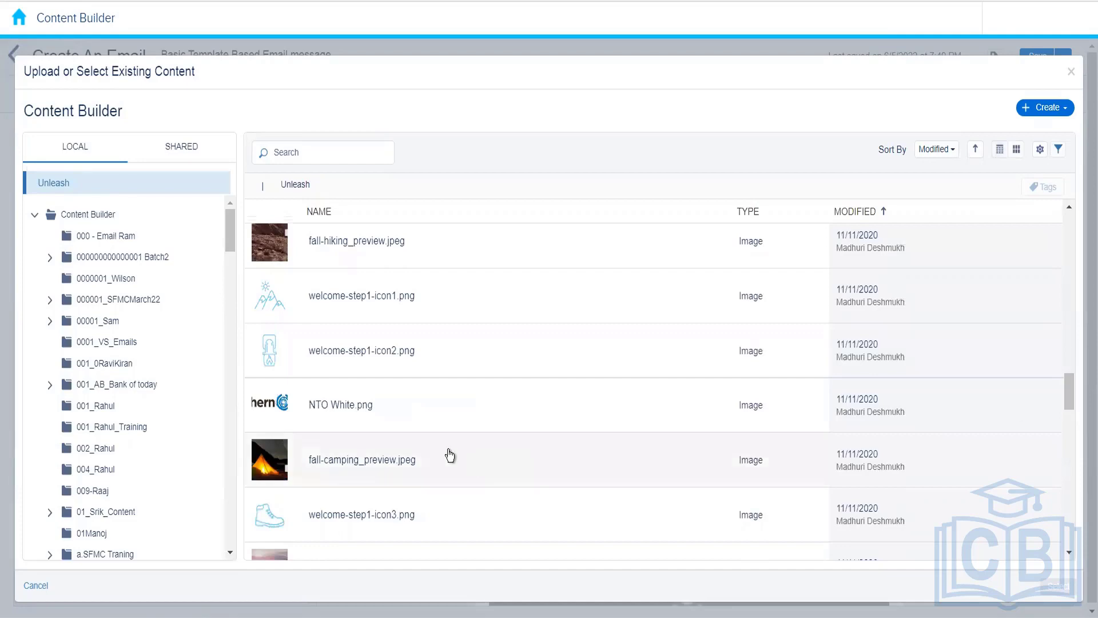
pyautogui.click(609, 429)
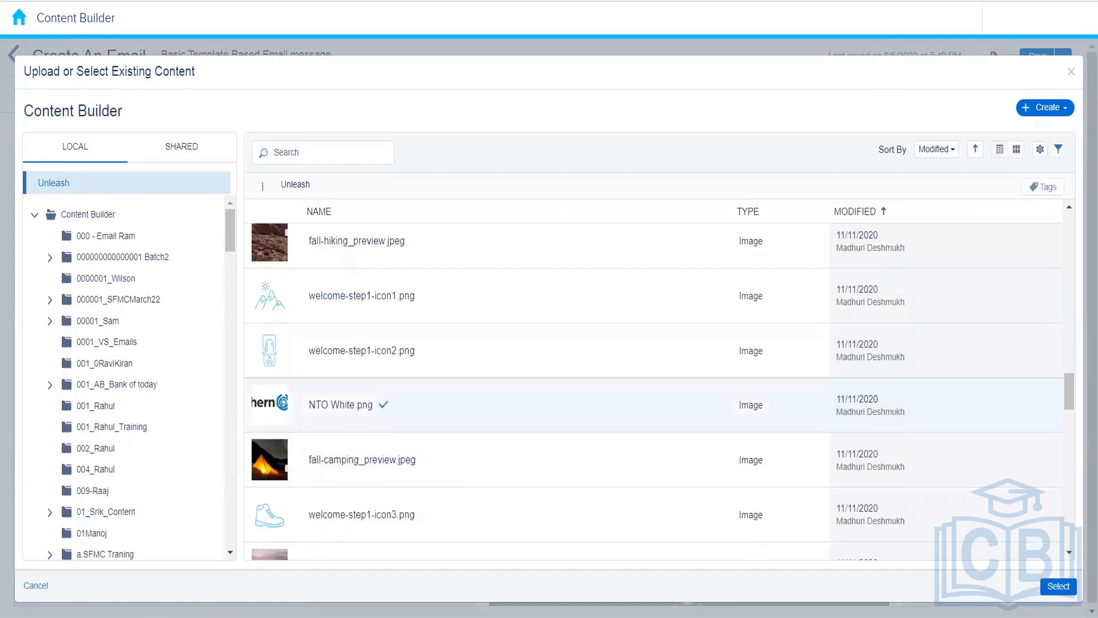
pyautogui.click(1058, 587)
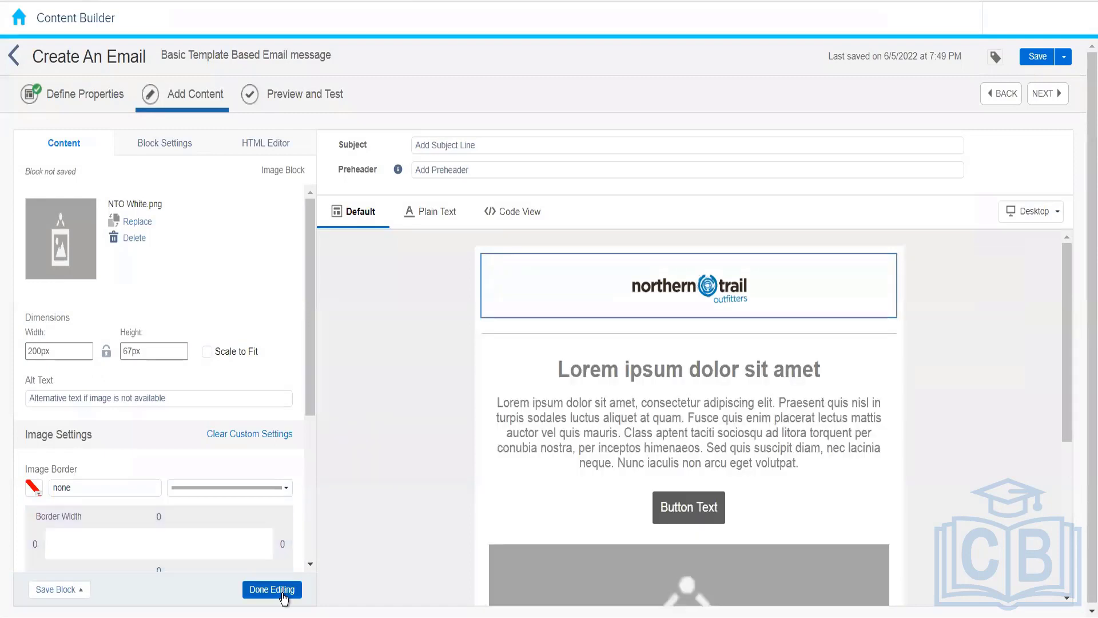
pyautogui.click(261, 590)
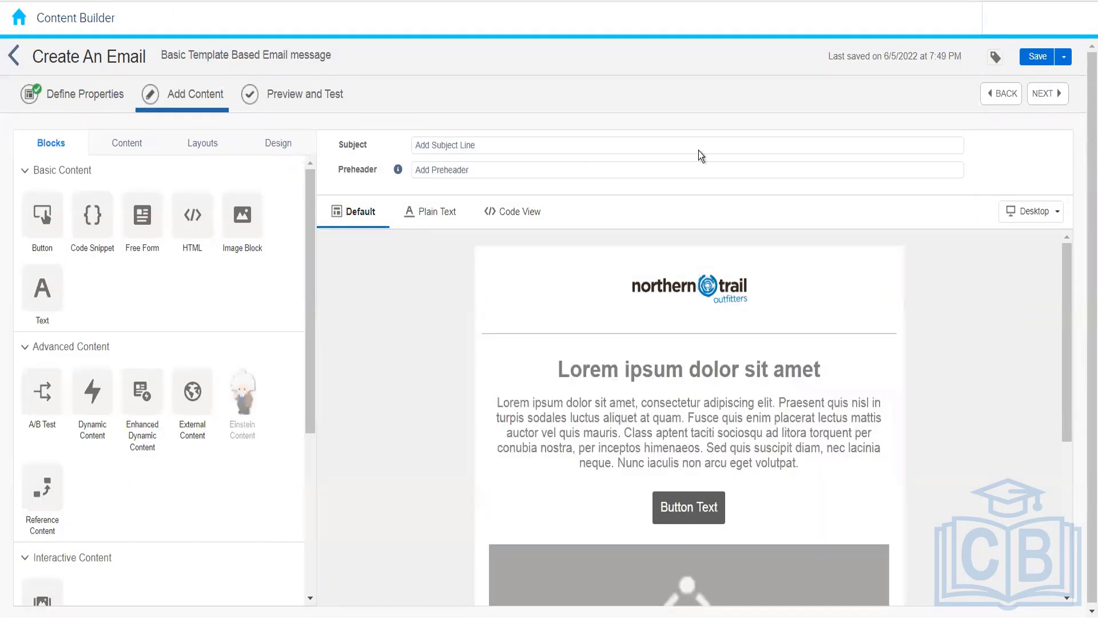
# Set the subject line to Basic Template Based Email message, copied from the email's name
pyautogui.moveTo(358, 53); pyautogui.dragTo(142, 71)
pyautogui.hotkey('ctrl', 'c')
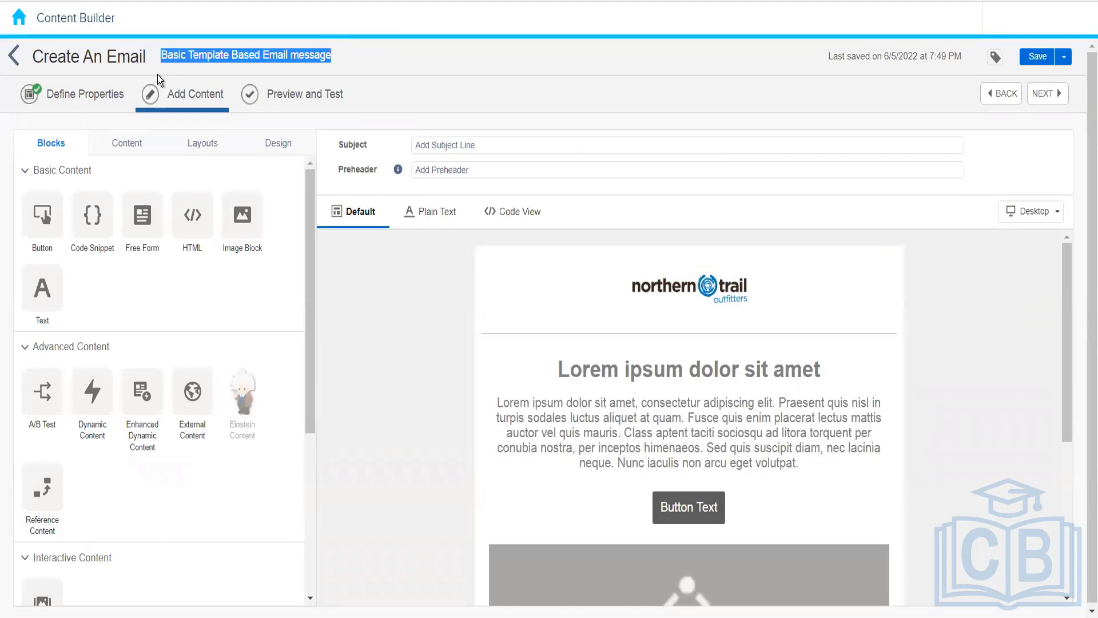
pyautogui.click(477, 144)
pyautogui.hotkey('ctrl', 'v')
pyautogui.click(407, 341)
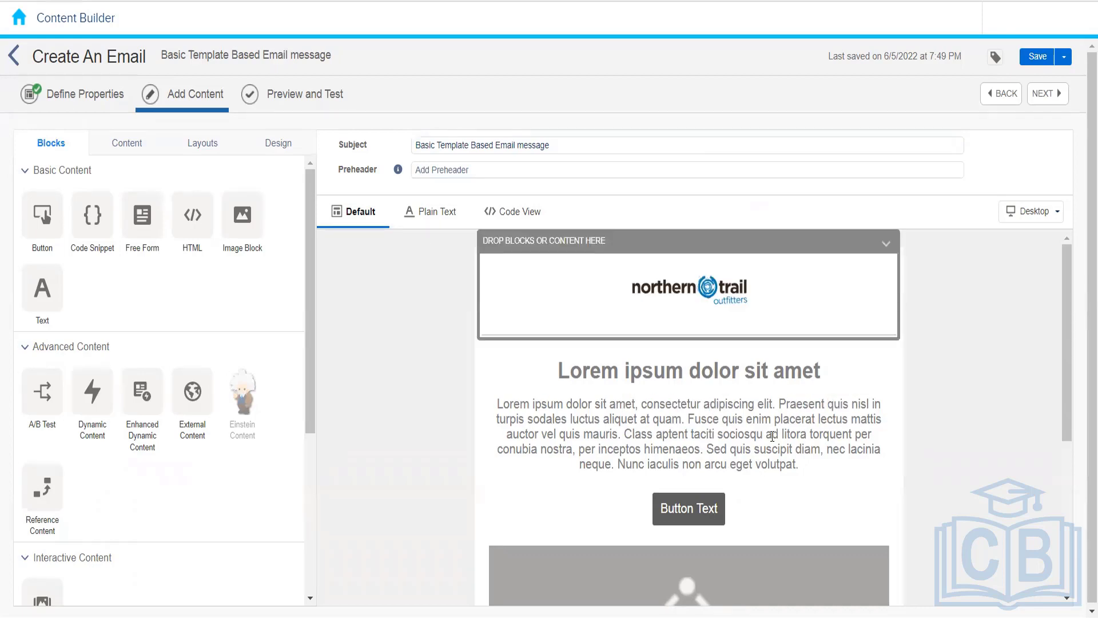
# Review the plain text version of the template-based email, and examine its locked HTML code through to the end
pyautogui.click(424, 217)
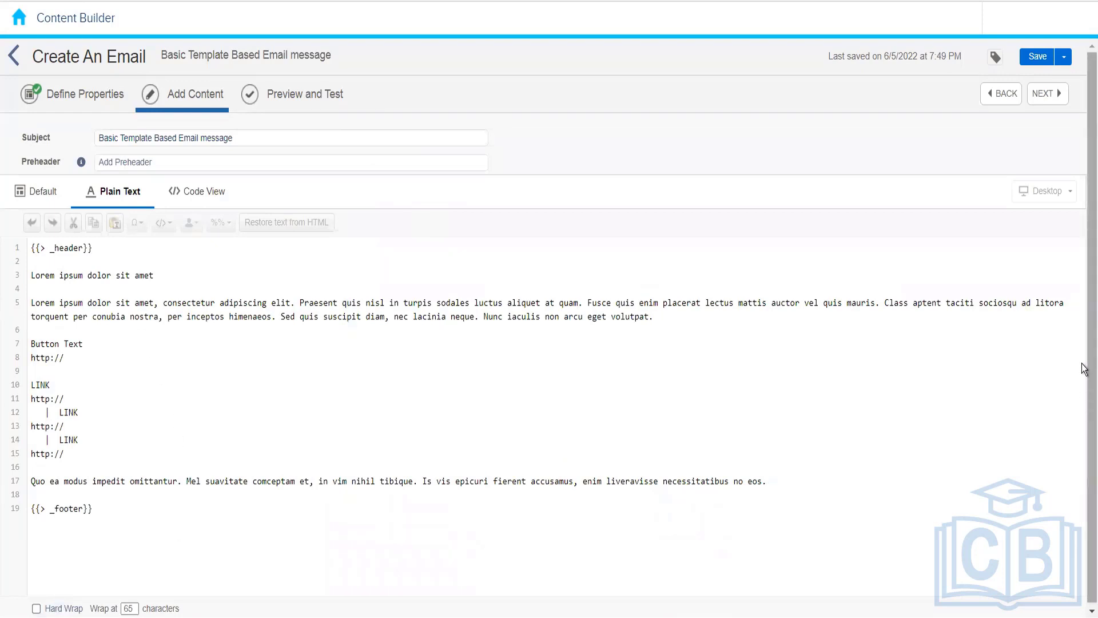
pyautogui.scroll(-1, 1085, 445)
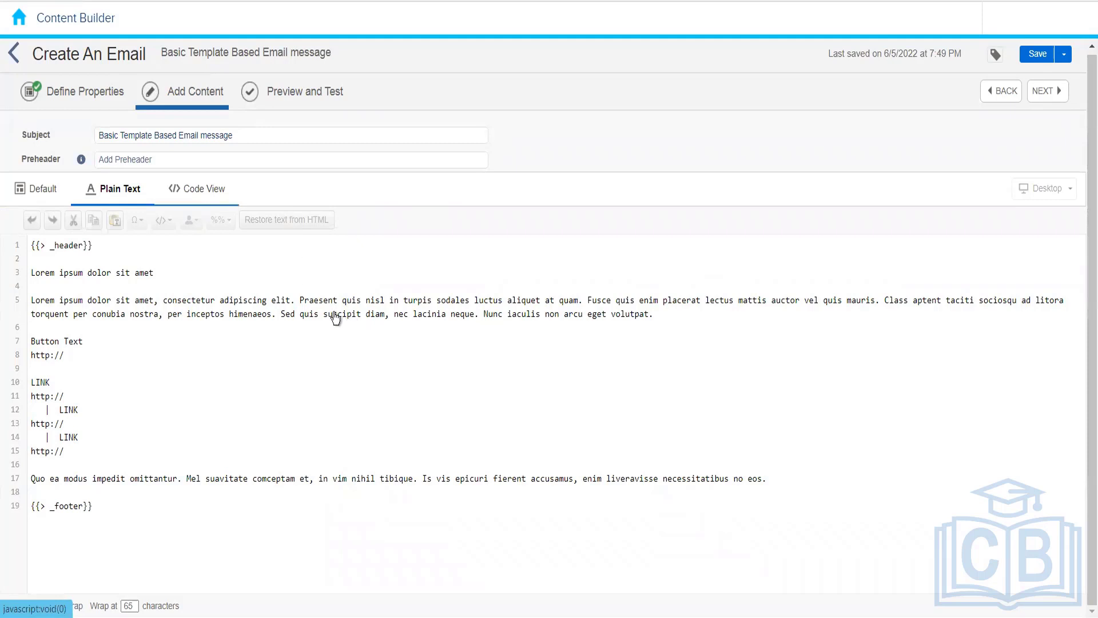
pyautogui.click(172, 194)
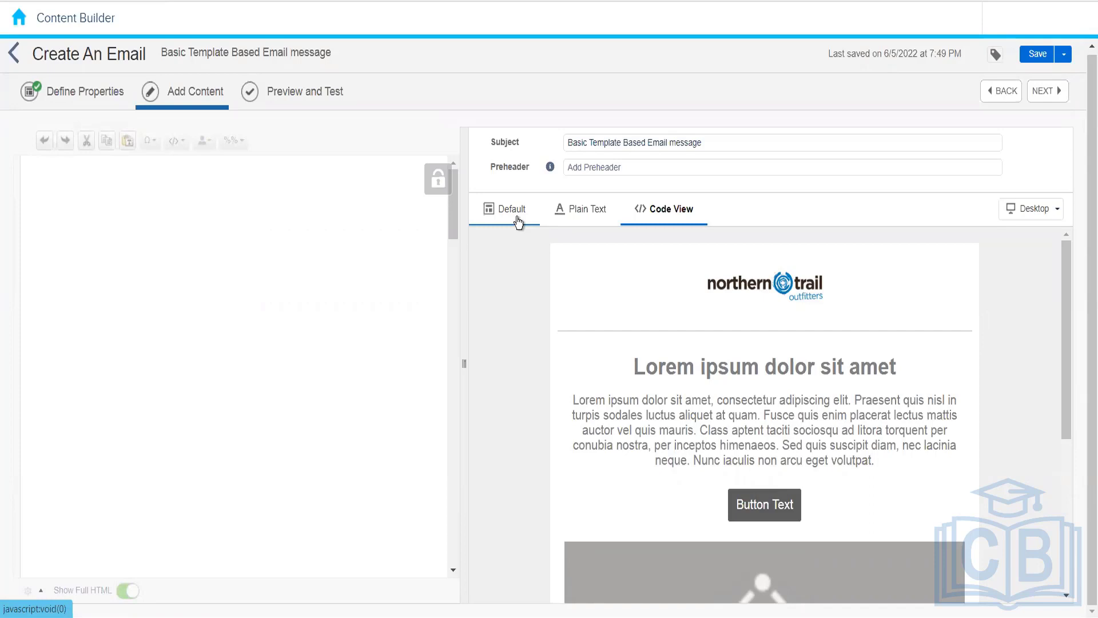
pyautogui.click(518, 222)
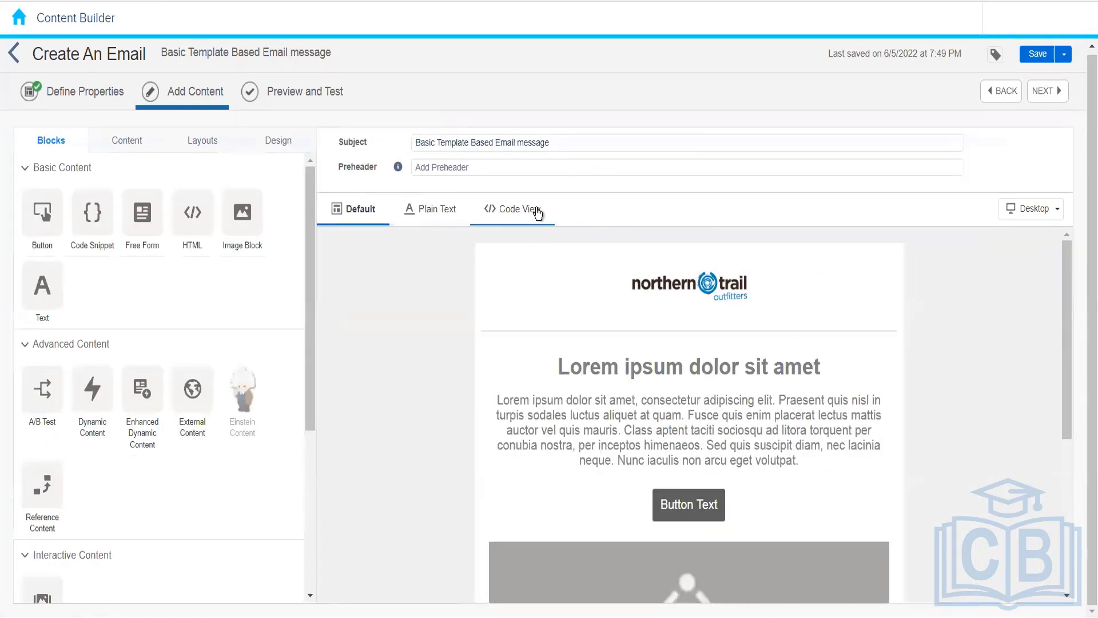
pyautogui.click(532, 211)
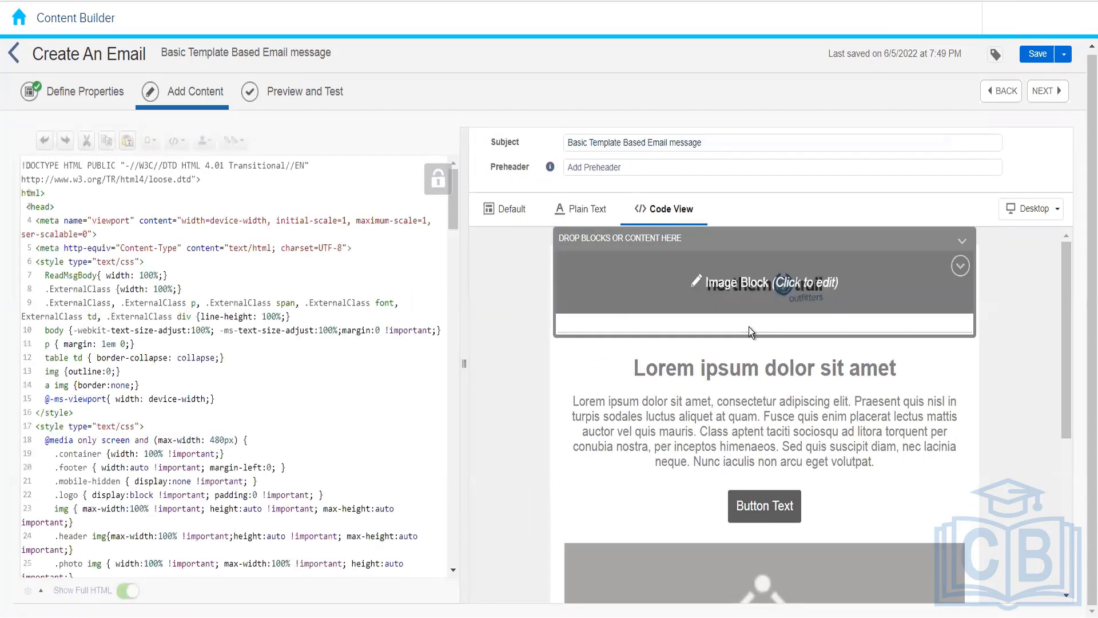
pyautogui.moveTo(452, 222); pyautogui.dragTo(462, 489)
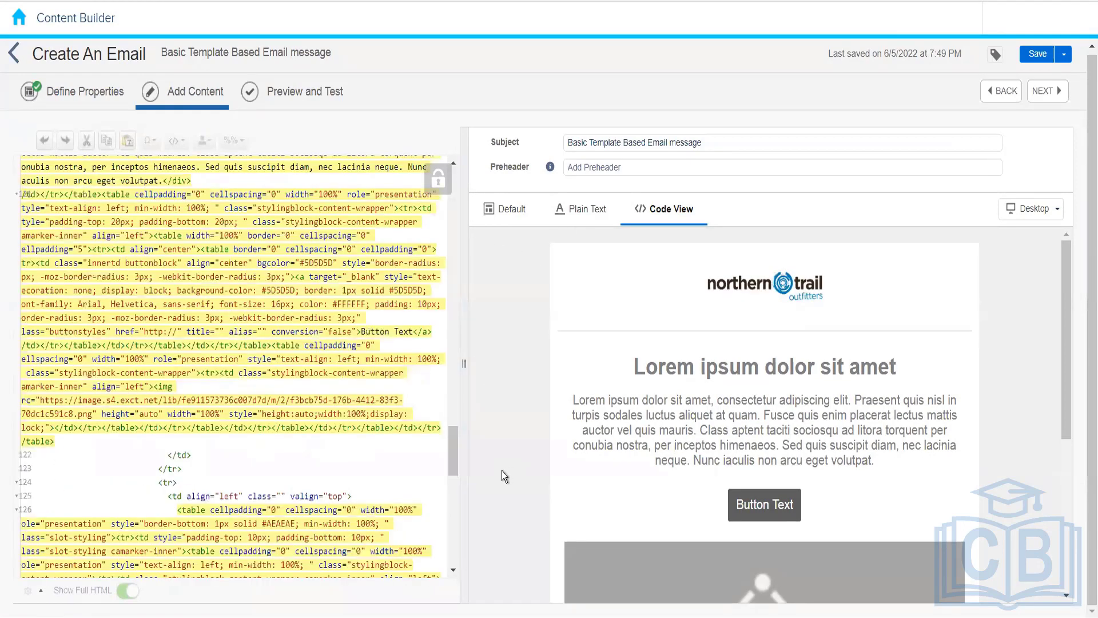
pyautogui.scroll(-2, 456, 550)
pyautogui.scroll(-3, 455, 552)
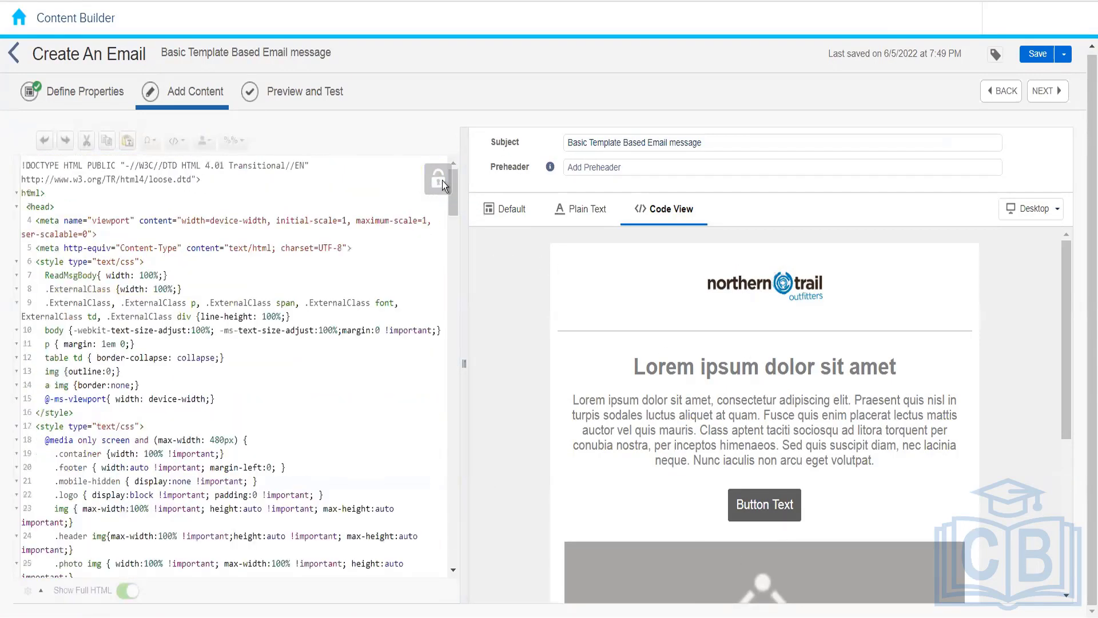
# Return to the default view, save the template-based email and go back to the content list
pyautogui.click(502, 211)
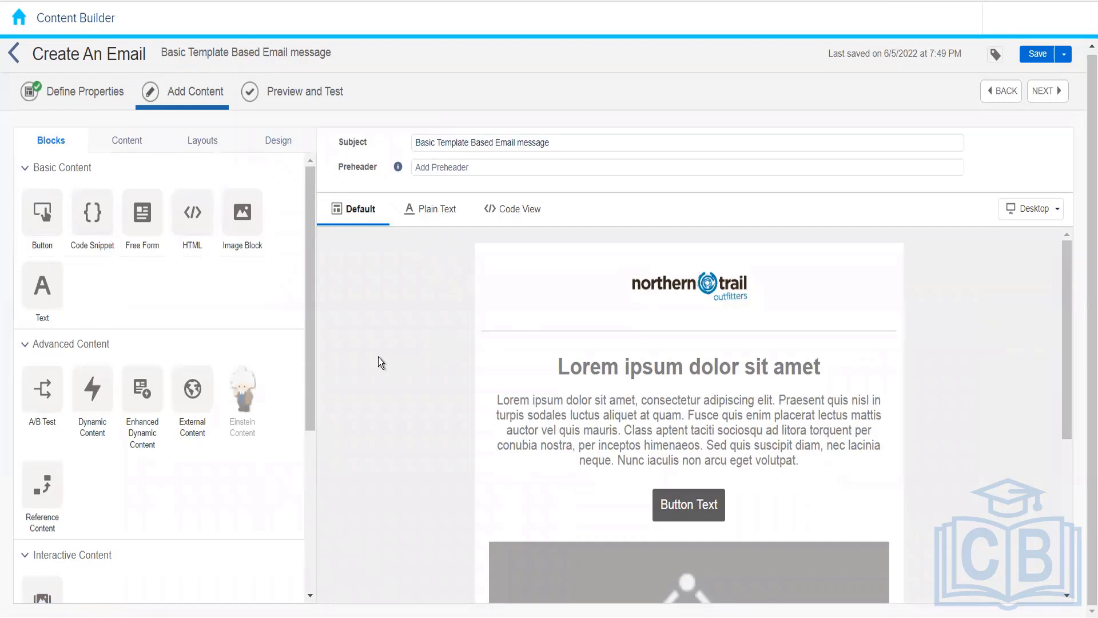
pyautogui.click(1037, 54)
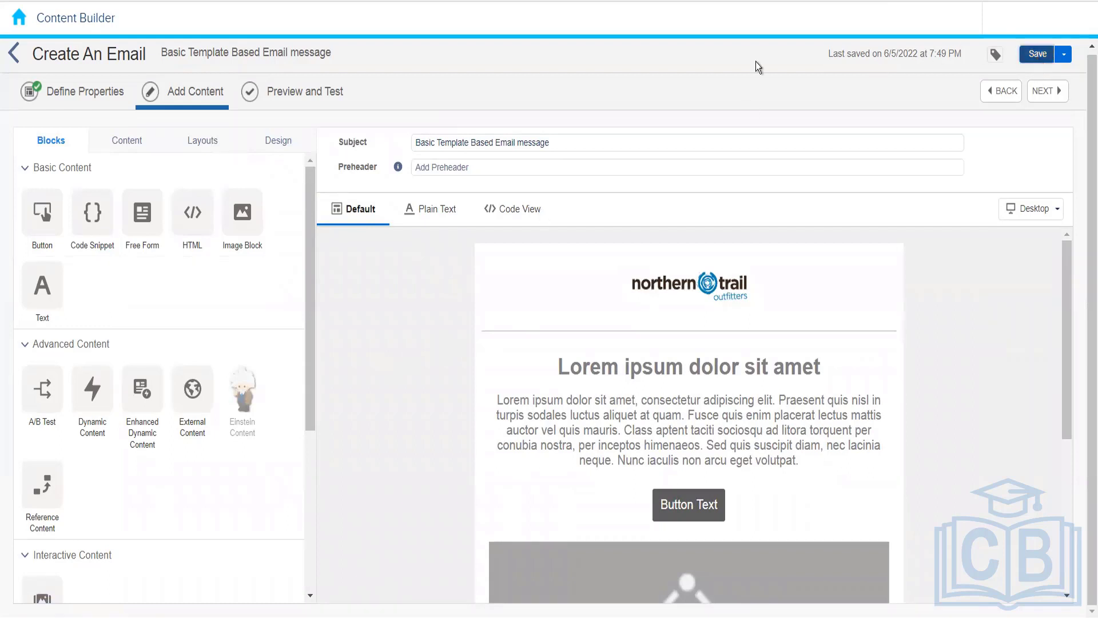
pyautogui.click(16, 58)
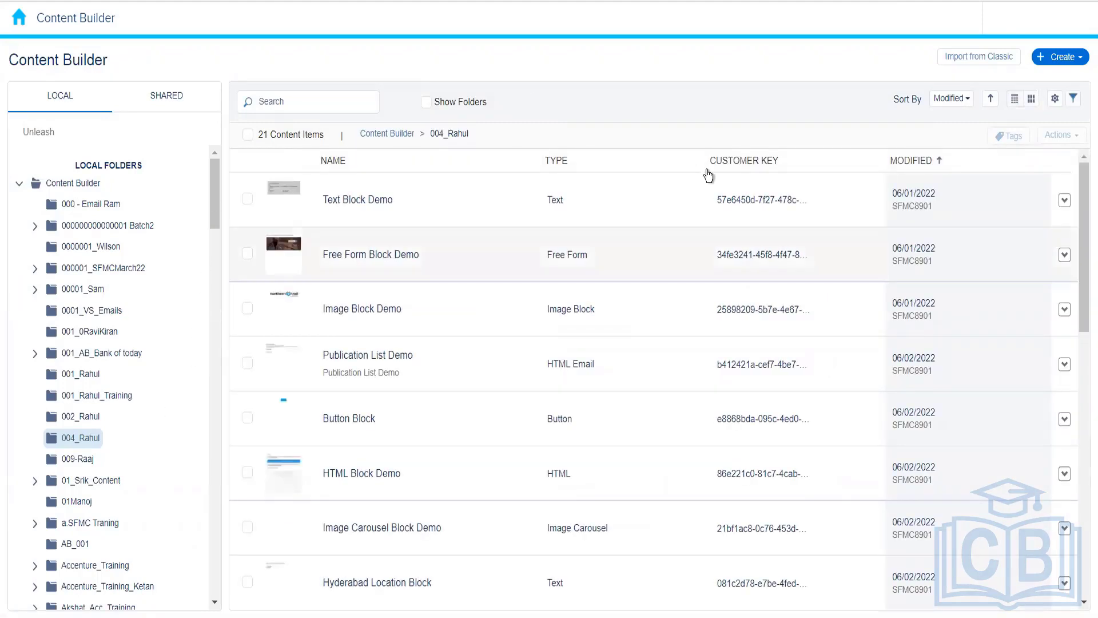
# Create a new template-based email message using the empty Multi-row 2 Column template
pyautogui.click(1075, 61)
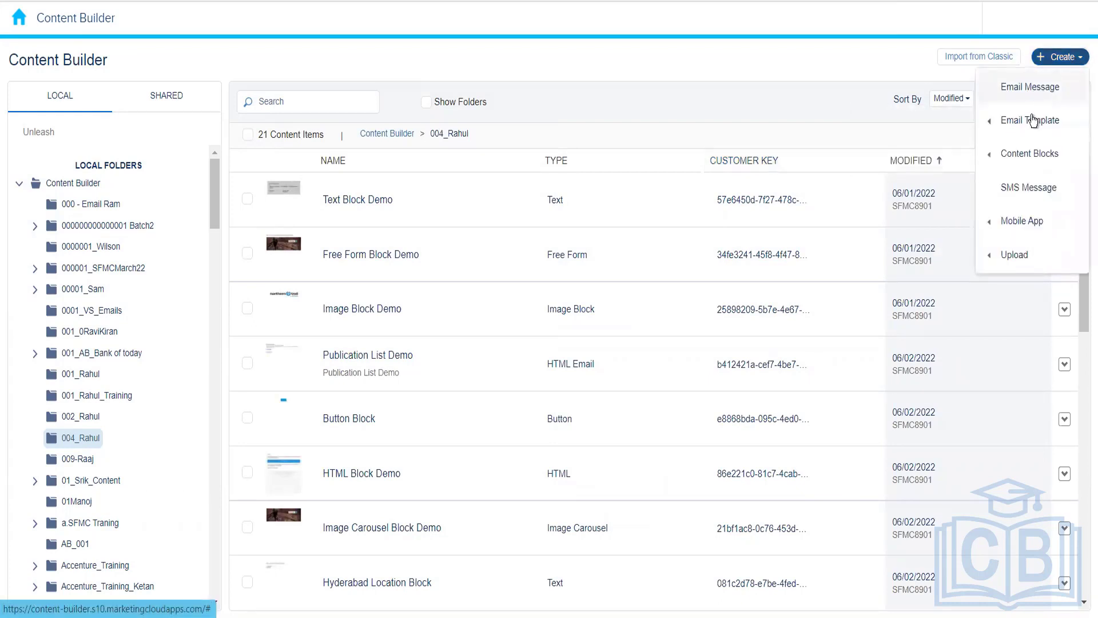
pyautogui.moveTo(1028, 127)
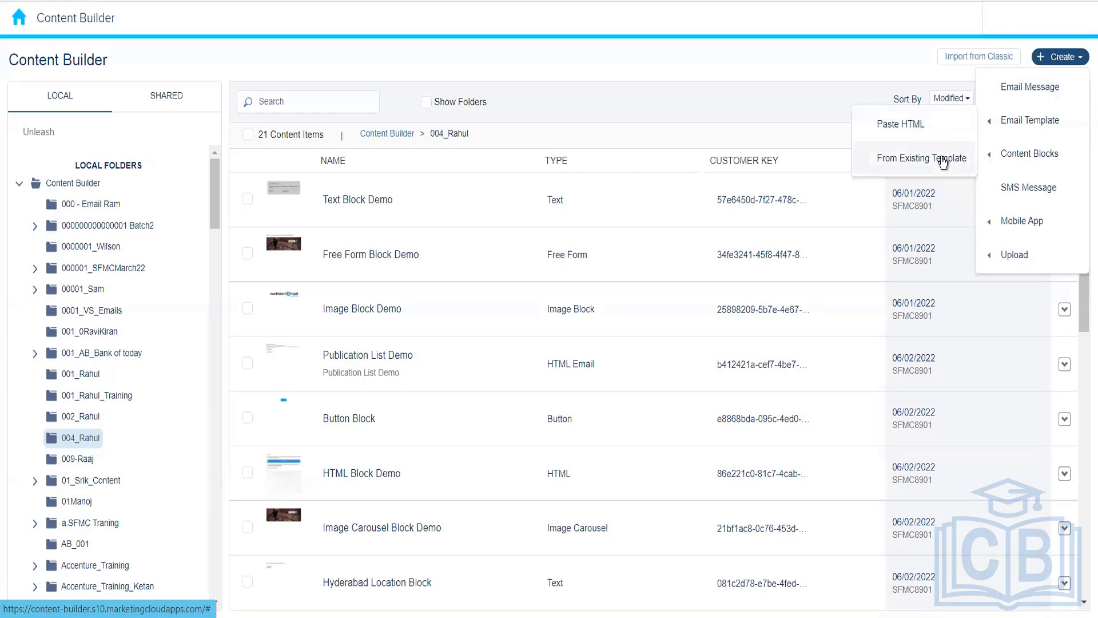
pyautogui.click(1036, 92)
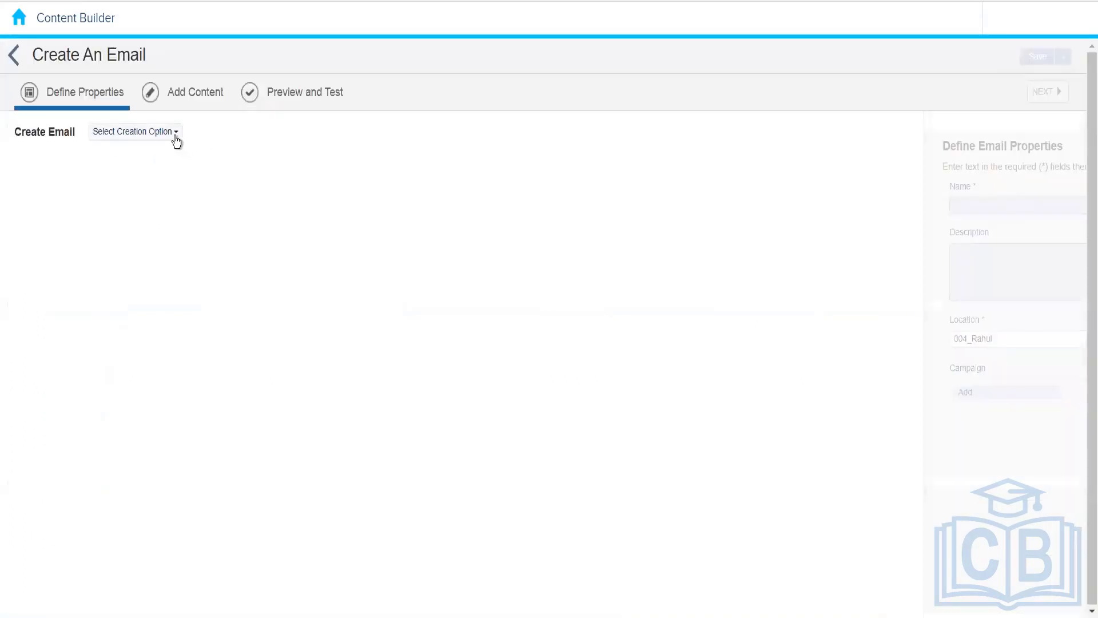
pyautogui.click(178, 137)
pyautogui.click(138, 171)
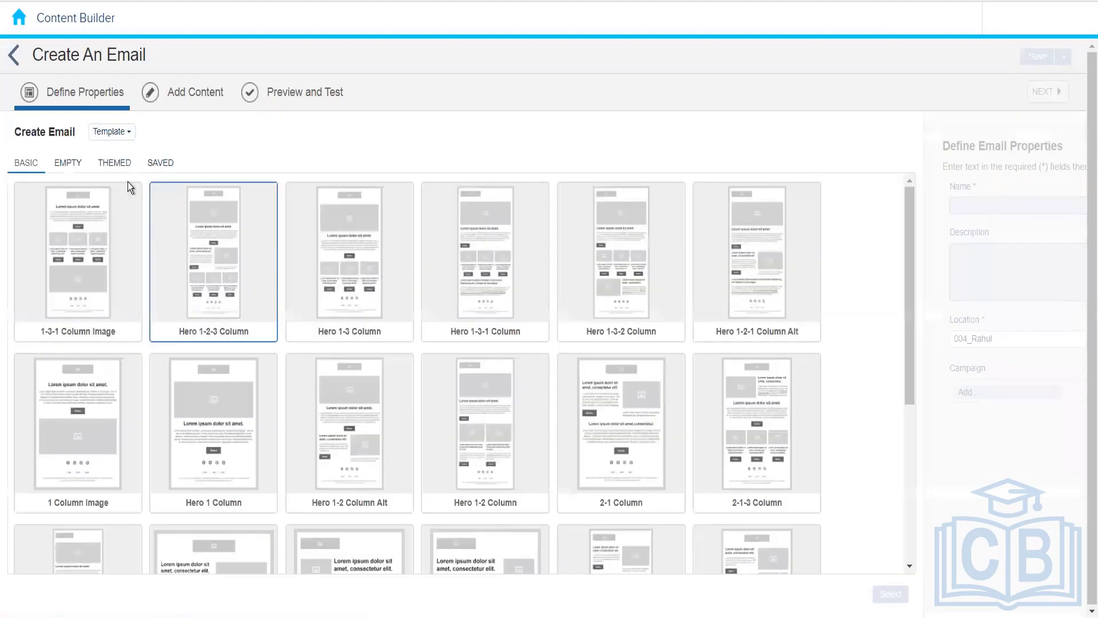
pyautogui.click(59, 165)
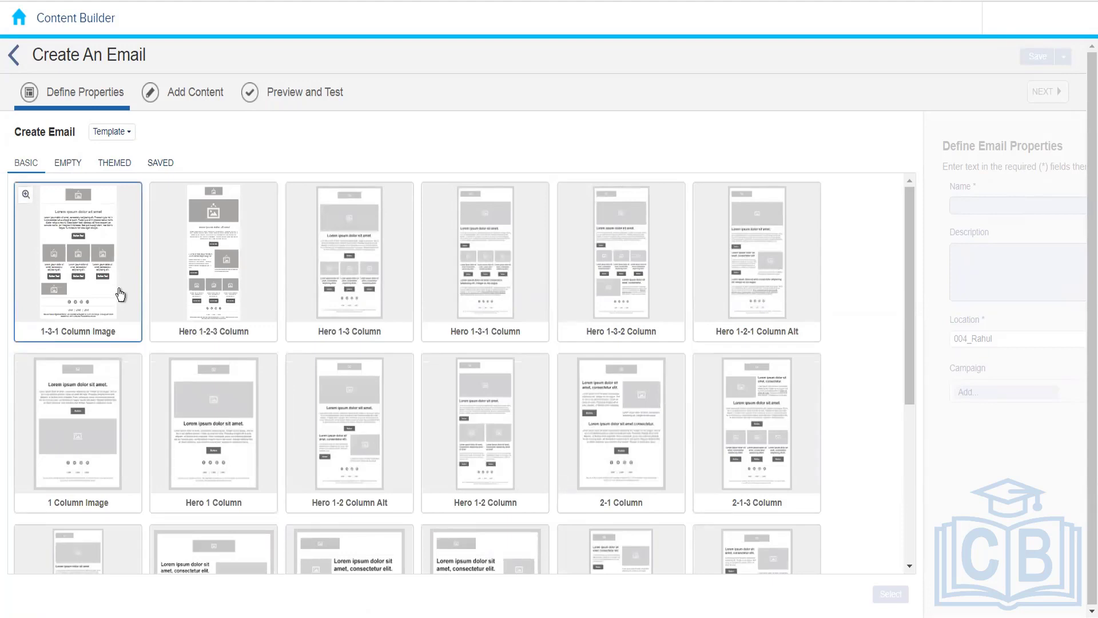
pyautogui.click(71, 164)
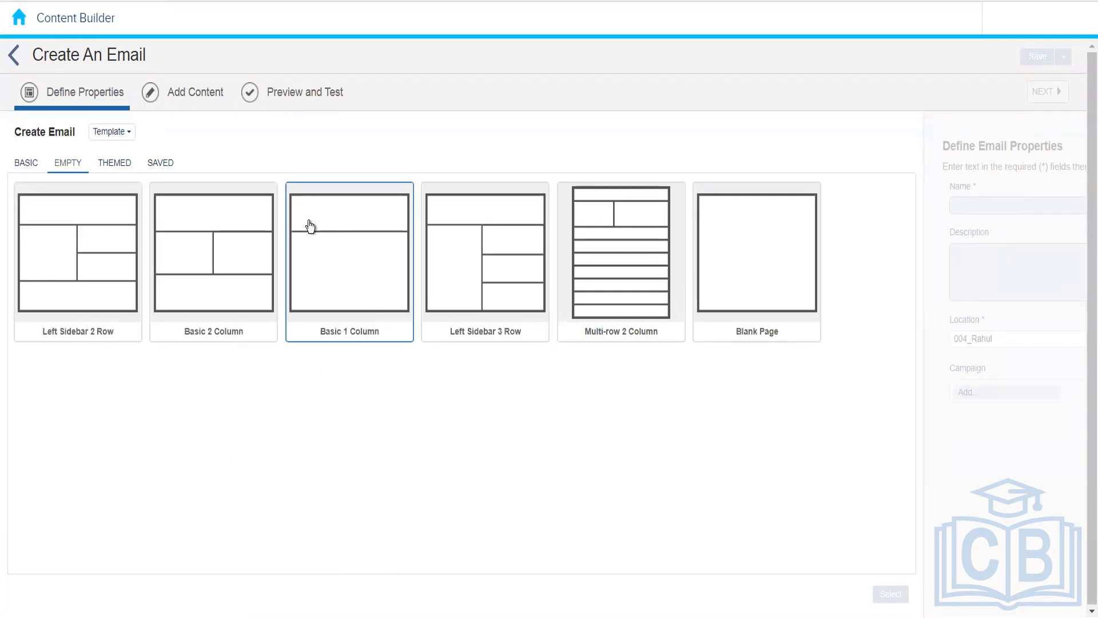
pyautogui.click(632, 286)
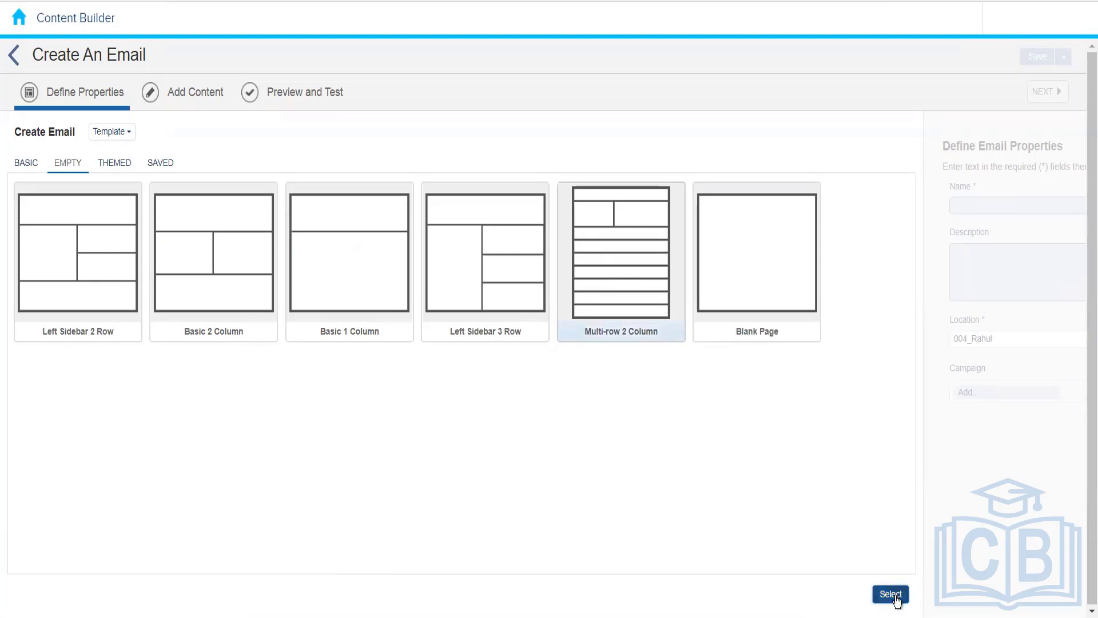
pyautogui.click(892, 594)
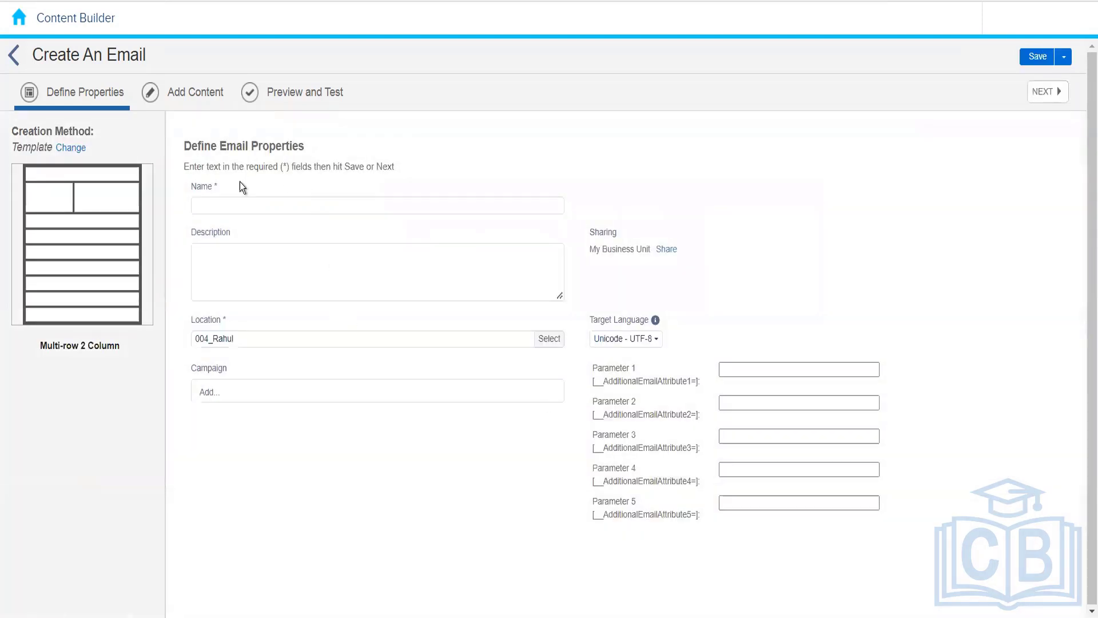
# Name the email Empty Template Email Message and proceed to adding its content
pyautogui.click(239, 205)
pyautogui.write('Empty')
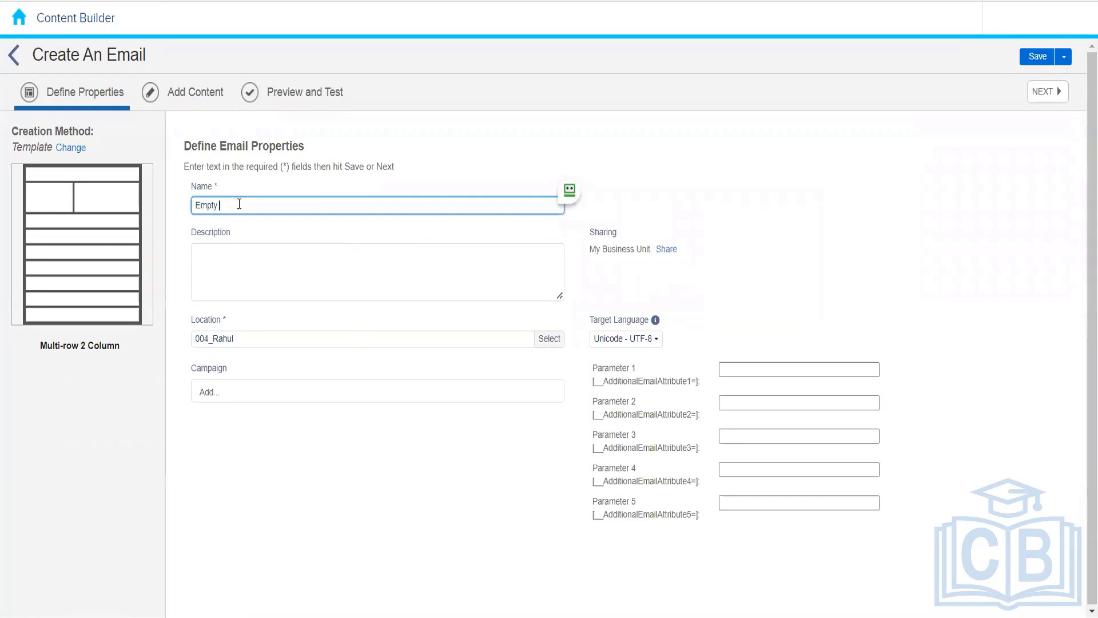
pyautogui.write(' Templatew')
pyautogui.press('BackSpace')
pyautogui.write('Email Message')
pyautogui.click(495, 176)
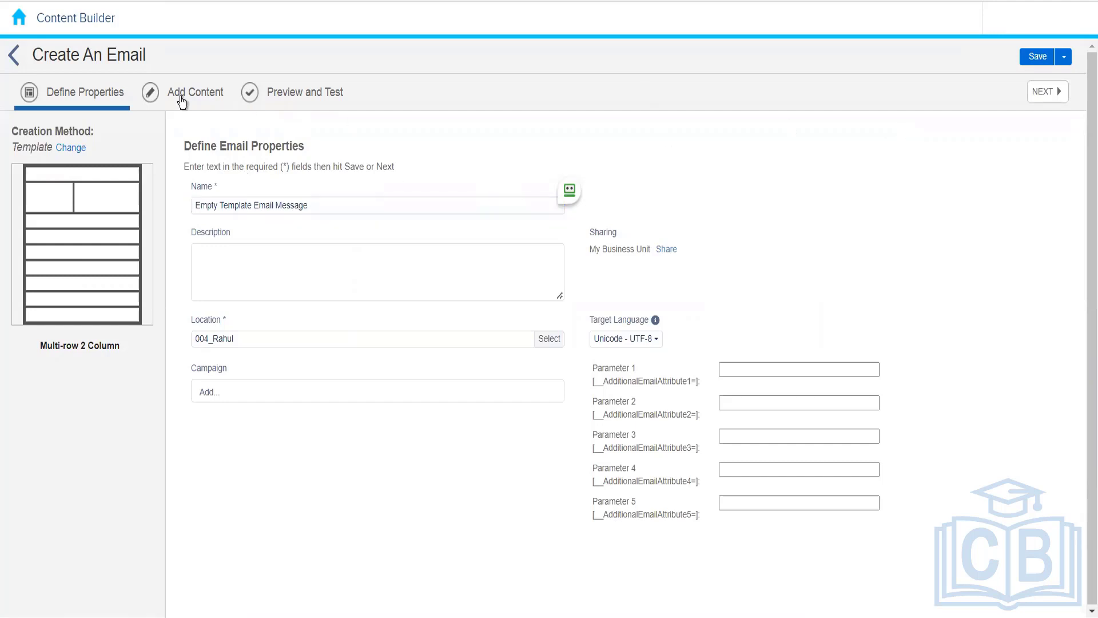
pyautogui.click(181, 97)
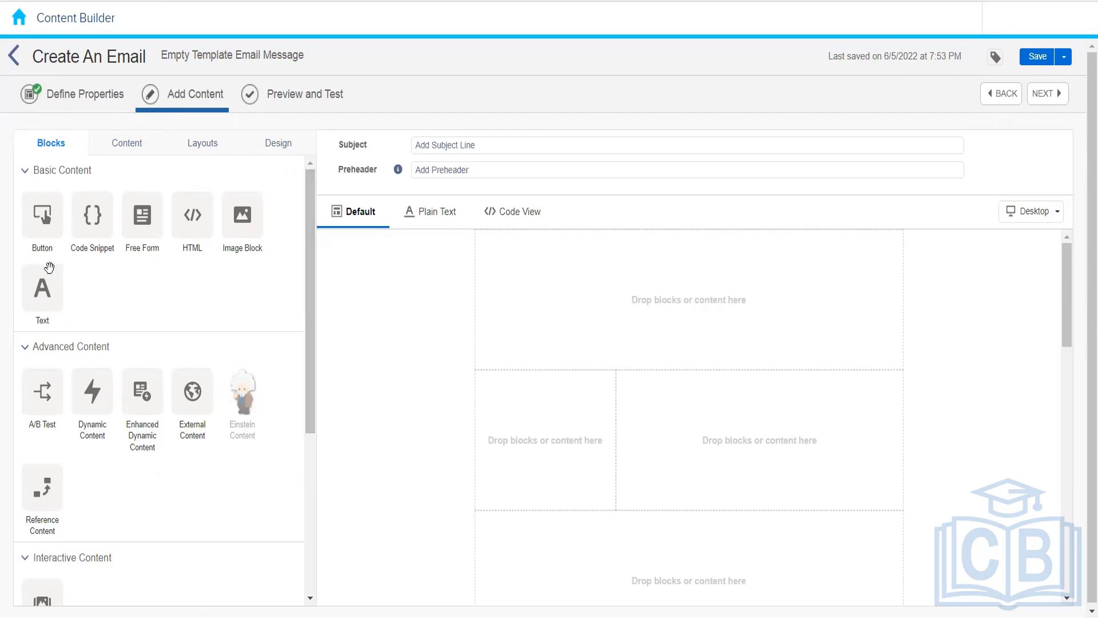
# Place a Text block in the template's uppermost content area, finish editing it, and leave the email without saving the changes
pyautogui.moveTo(46, 276); pyautogui.dragTo(620, 282)
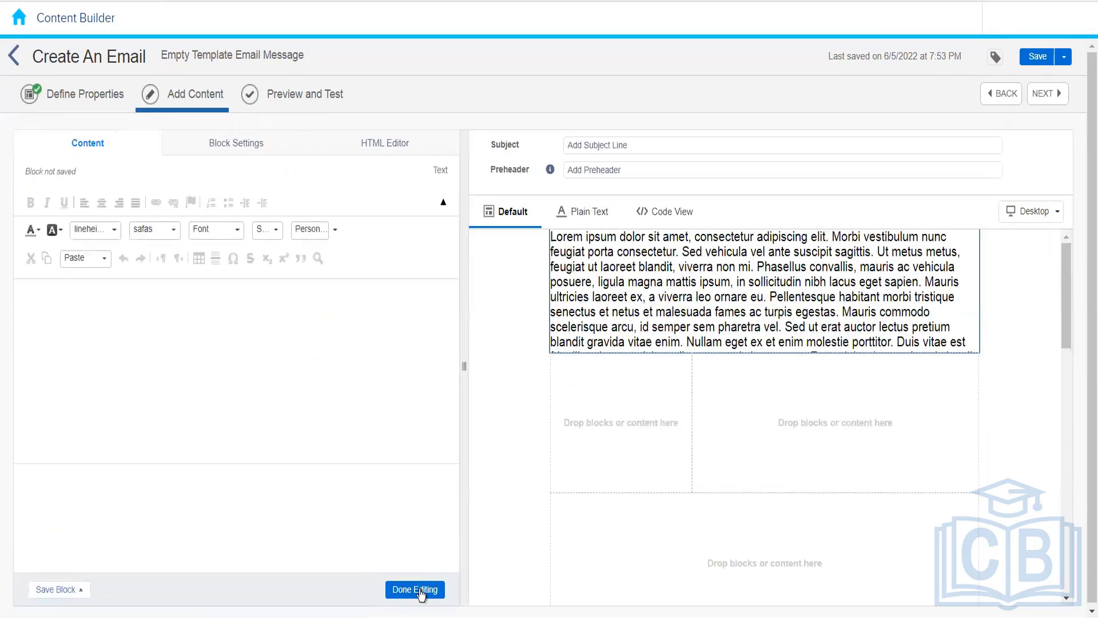
pyautogui.click(418, 589)
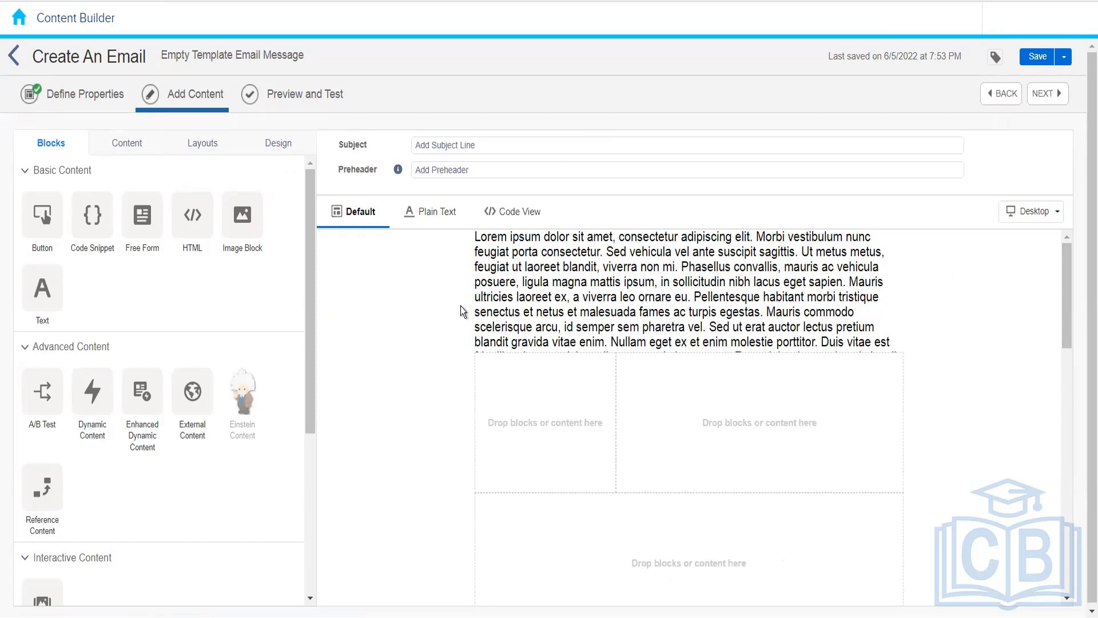
pyautogui.click(15, 62)
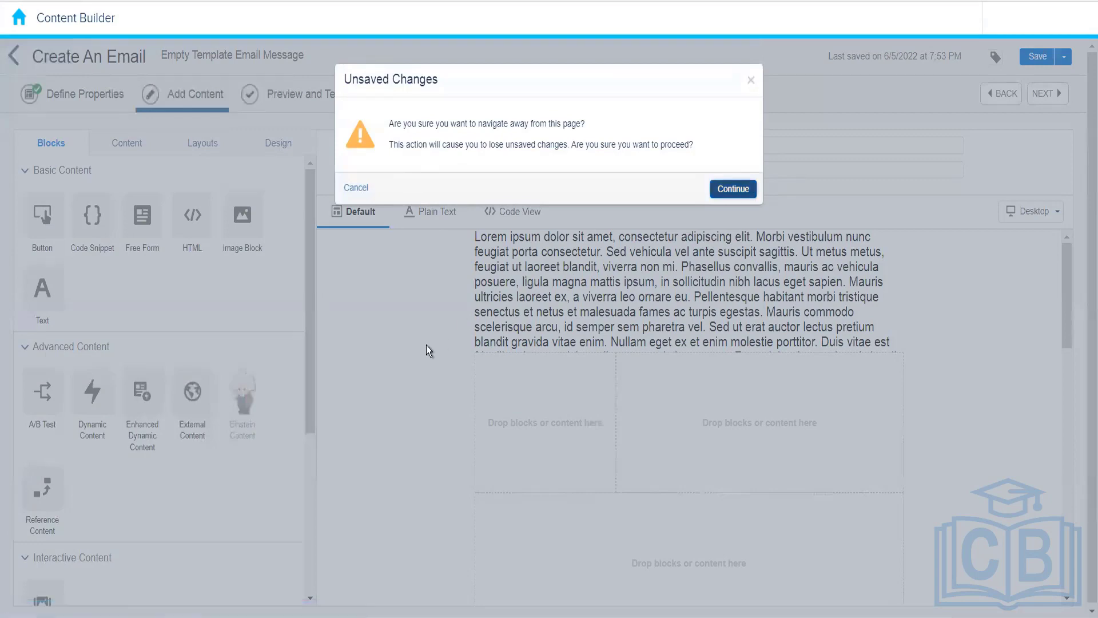
pyautogui.press('Return')
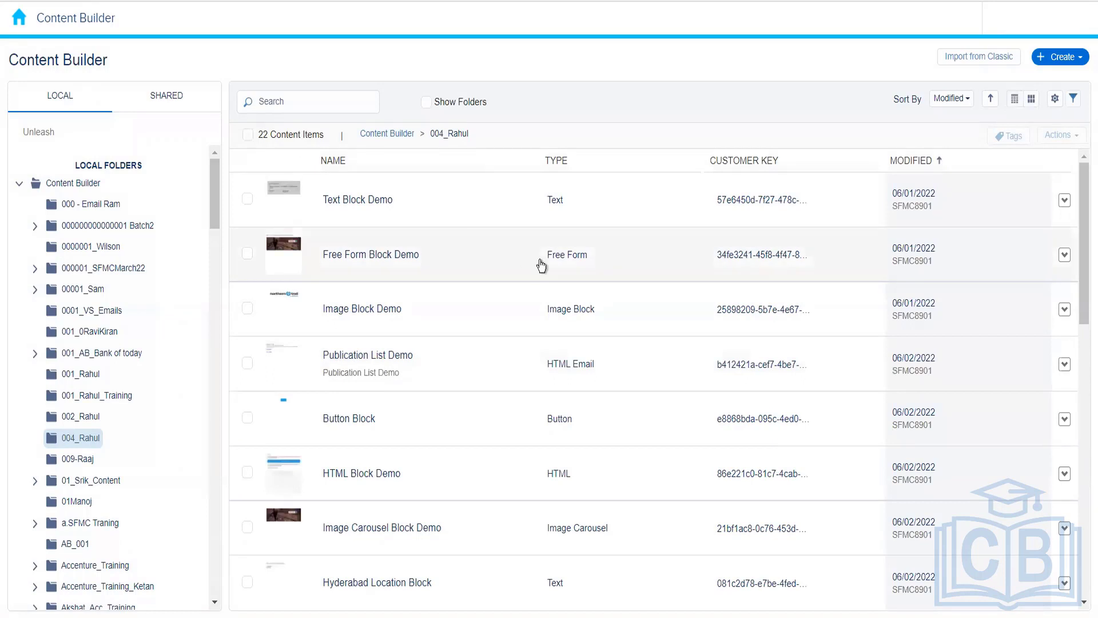
# Start another new email message with Template as the creation option
pyautogui.click(1083, 58)
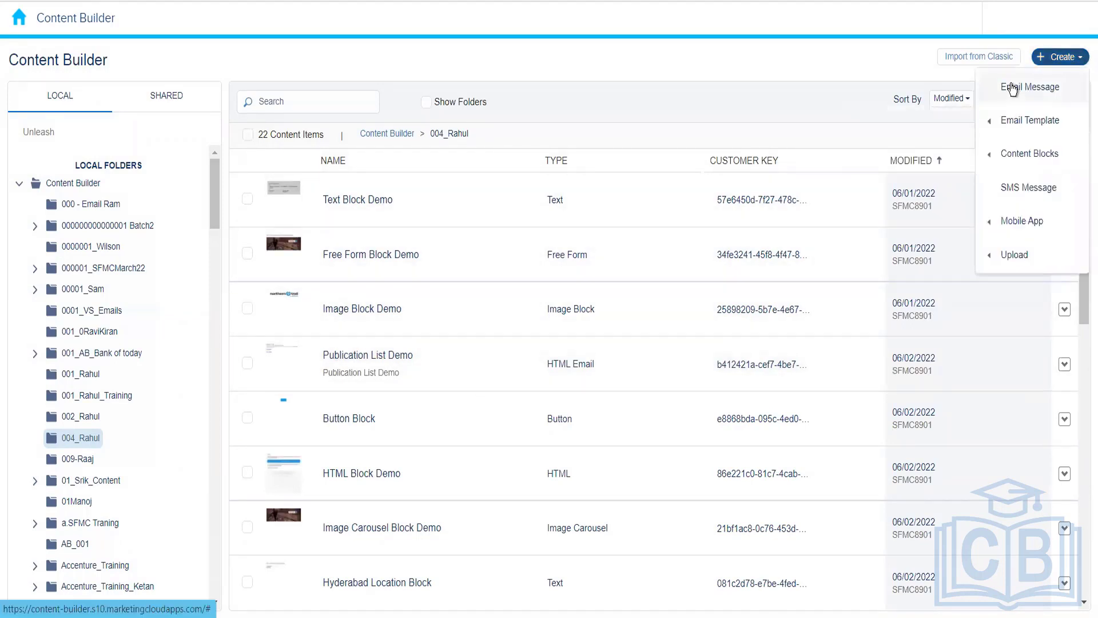
pyautogui.click(1013, 89)
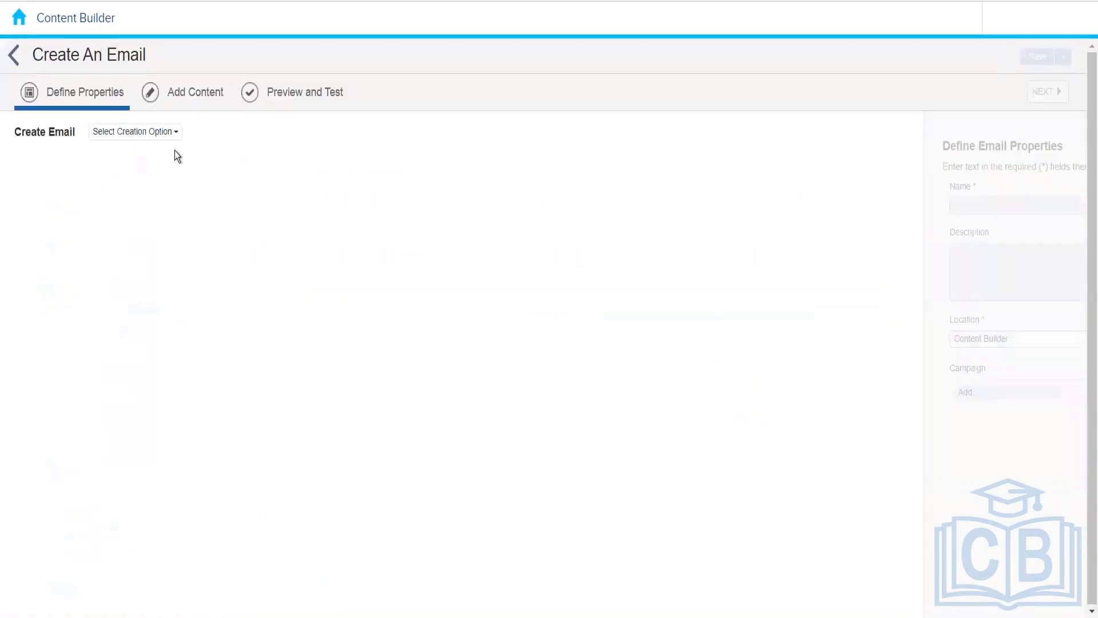
pyautogui.click(165, 133)
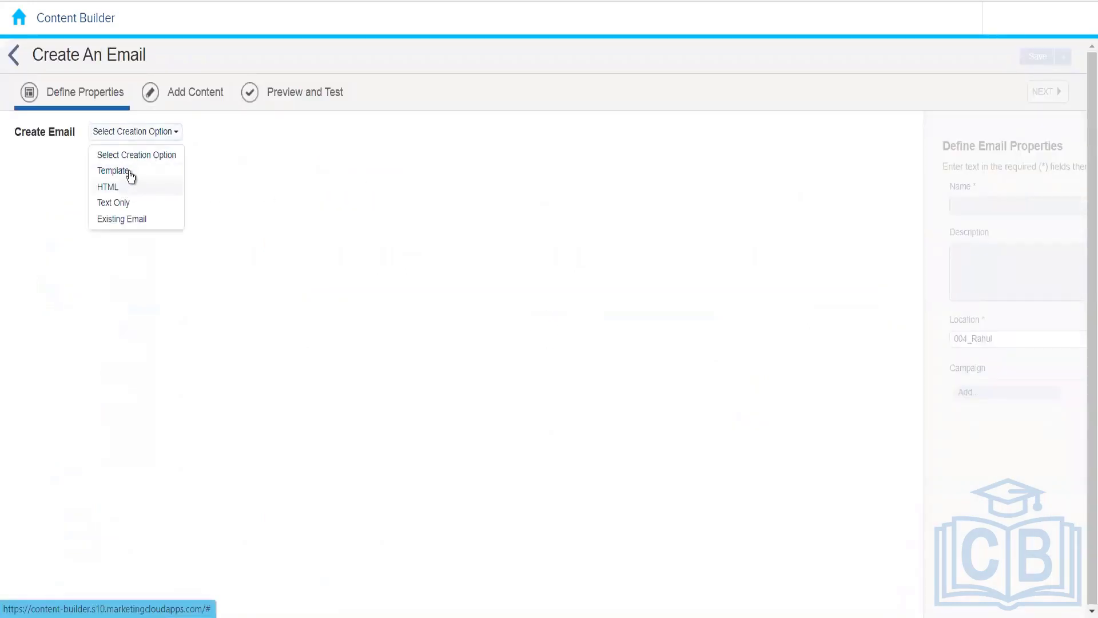
pyautogui.click(131, 173)
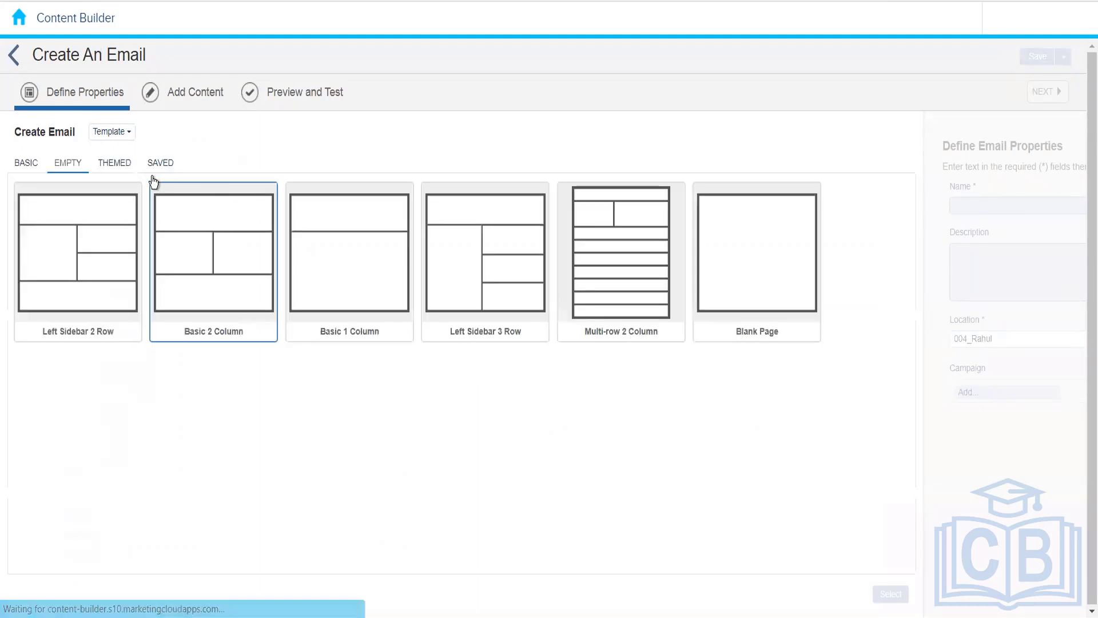
# Compare the themed templates with the basic and empty ones, and look through the themed designs down to the retail layouts
pyautogui.click(111, 167)
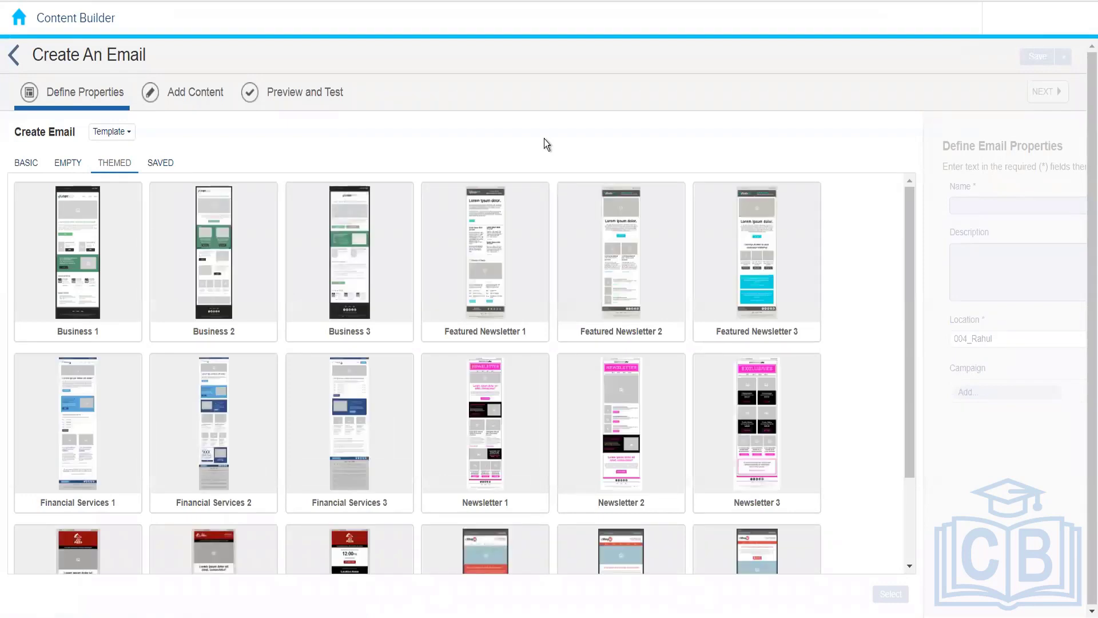
pyautogui.click(23, 168)
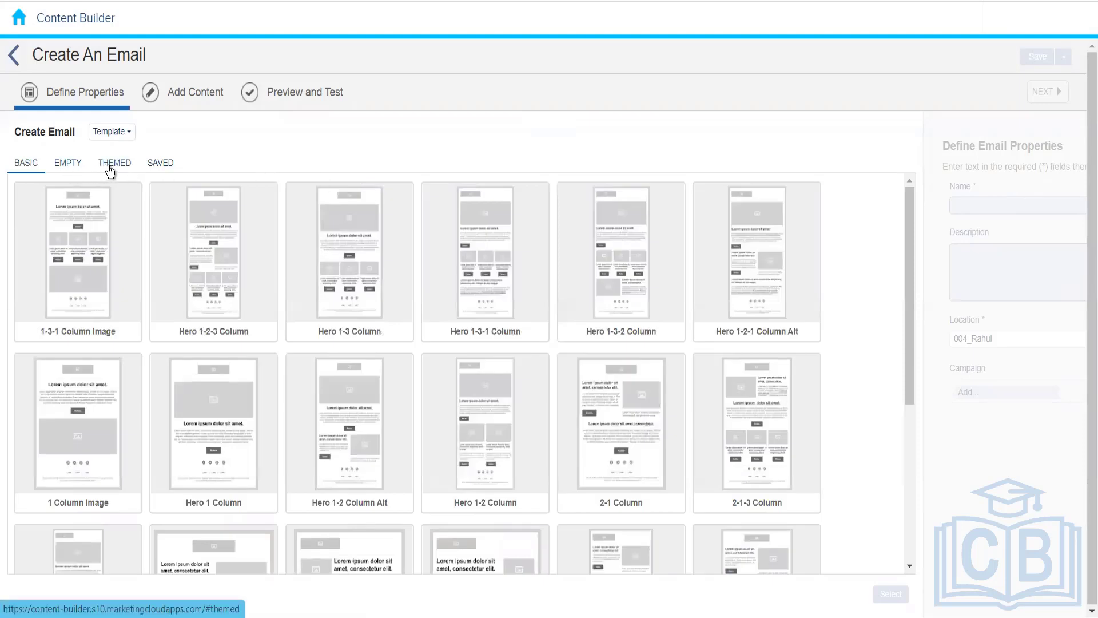
pyautogui.click(68, 164)
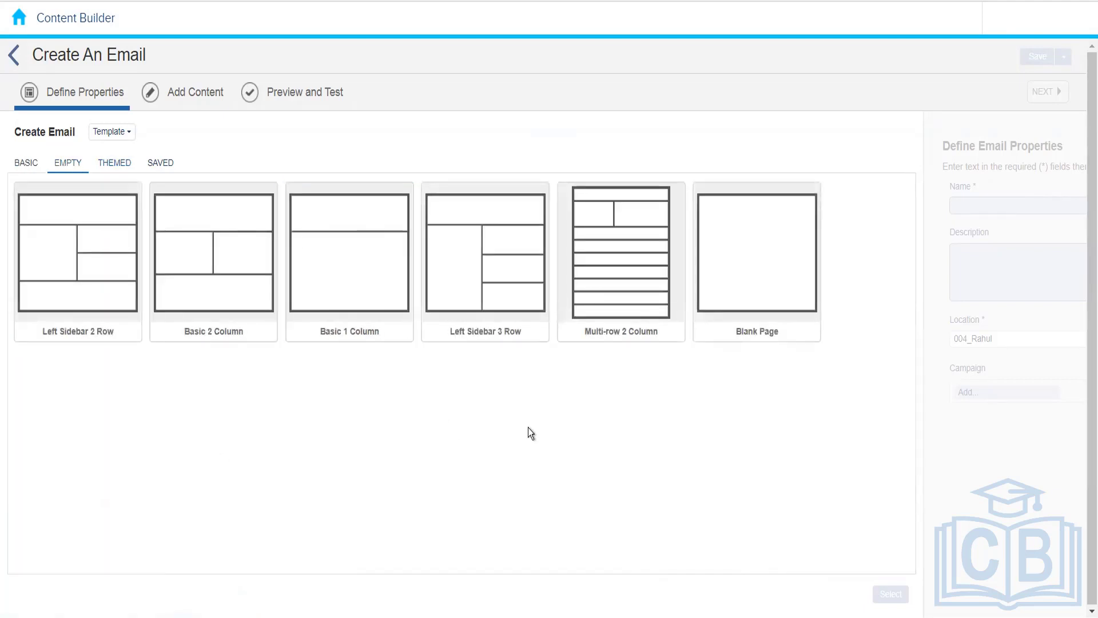
pyautogui.click(122, 164)
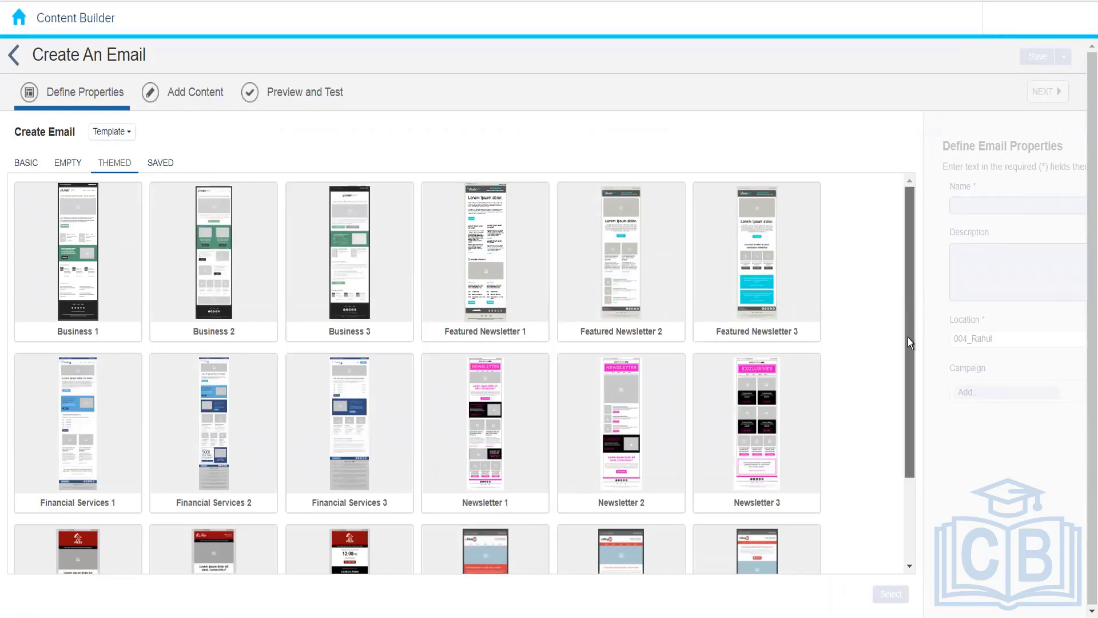
pyautogui.moveTo(908, 337); pyautogui.dragTo(898, 427)
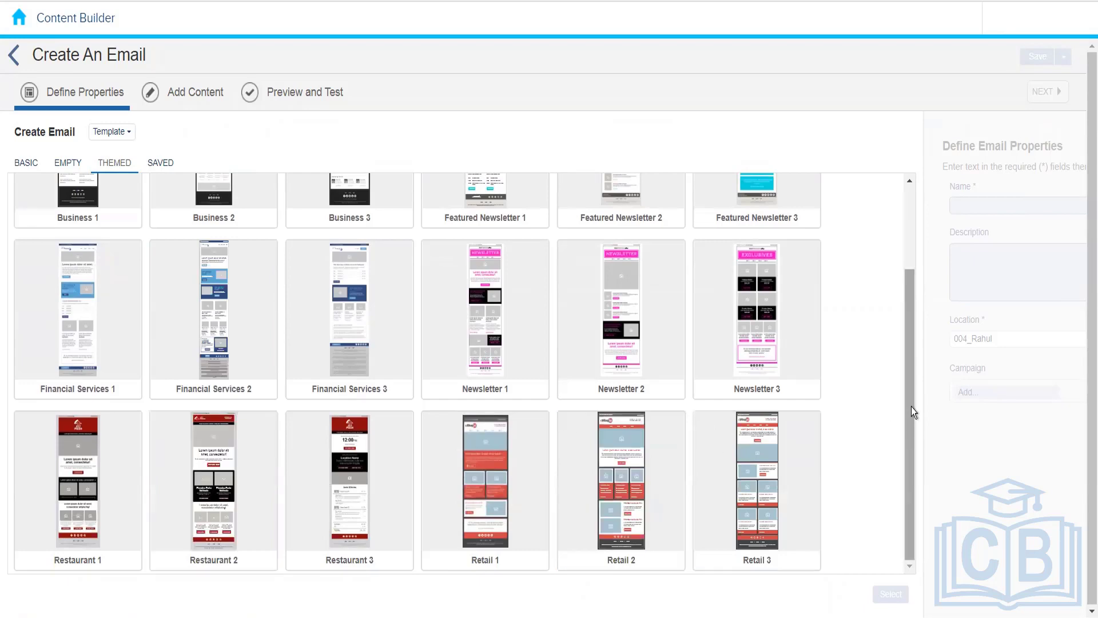
pyautogui.moveTo(911, 407); pyautogui.dragTo(887, 540)
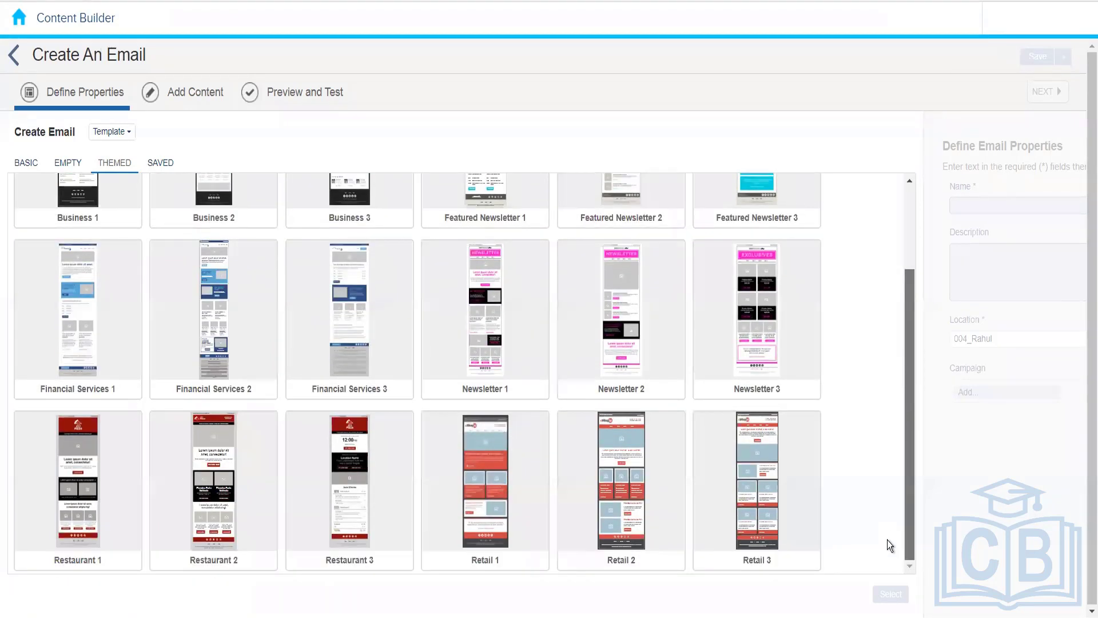
# Create the email from the Restaurant 1 themed template under the name Themed Template Email Message and proceed to adding its content
pyautogui.click(65, 520)
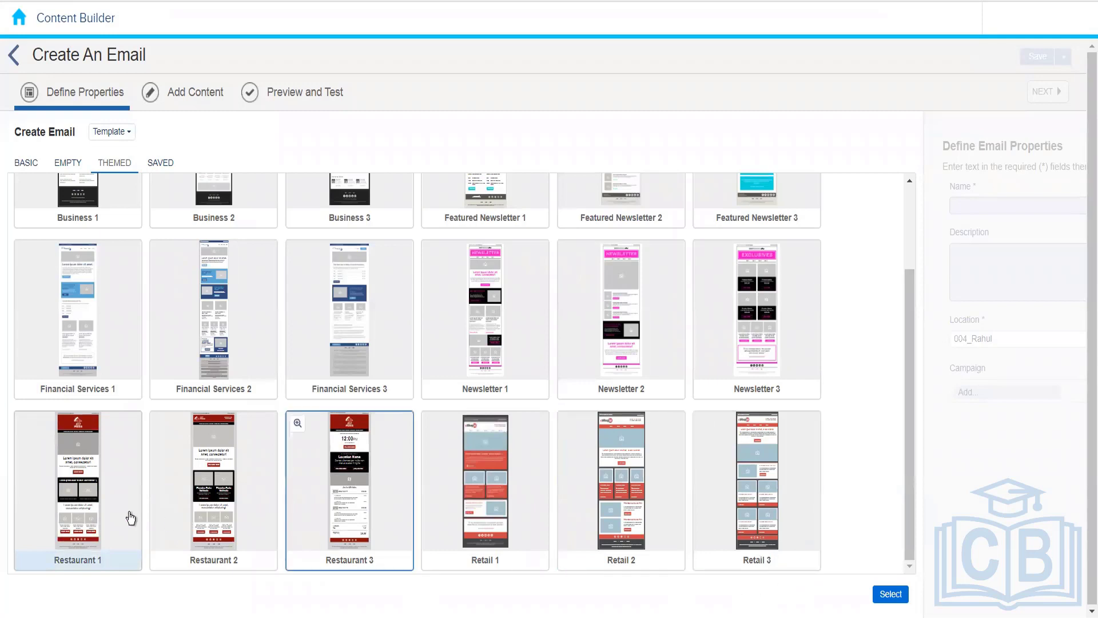
pyautogui.click(890, 595)
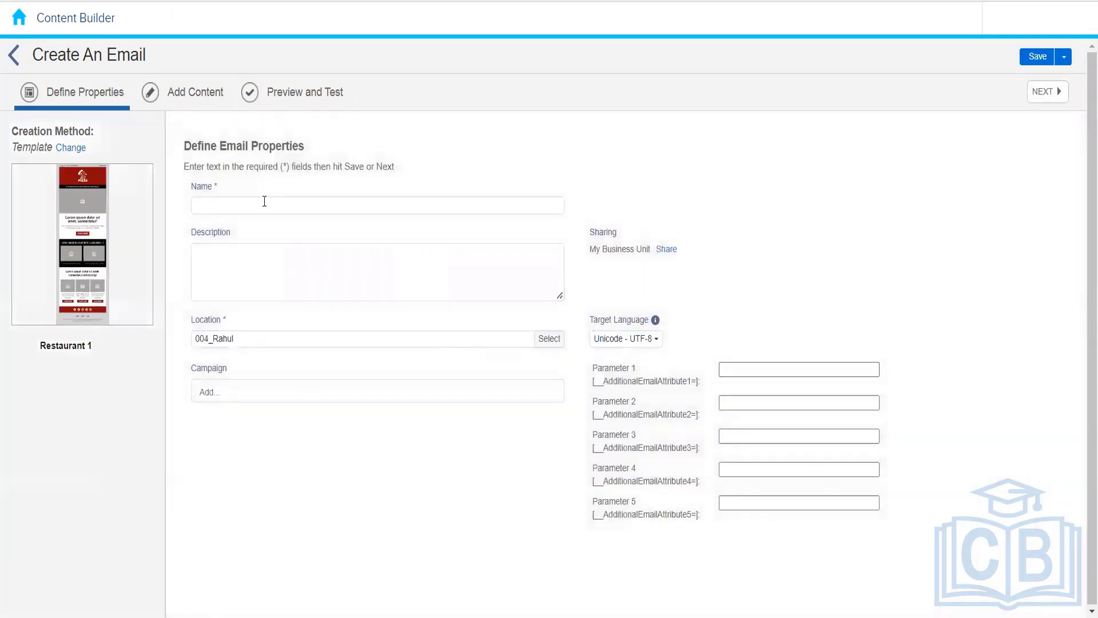
pyautogui.click(264, 209)
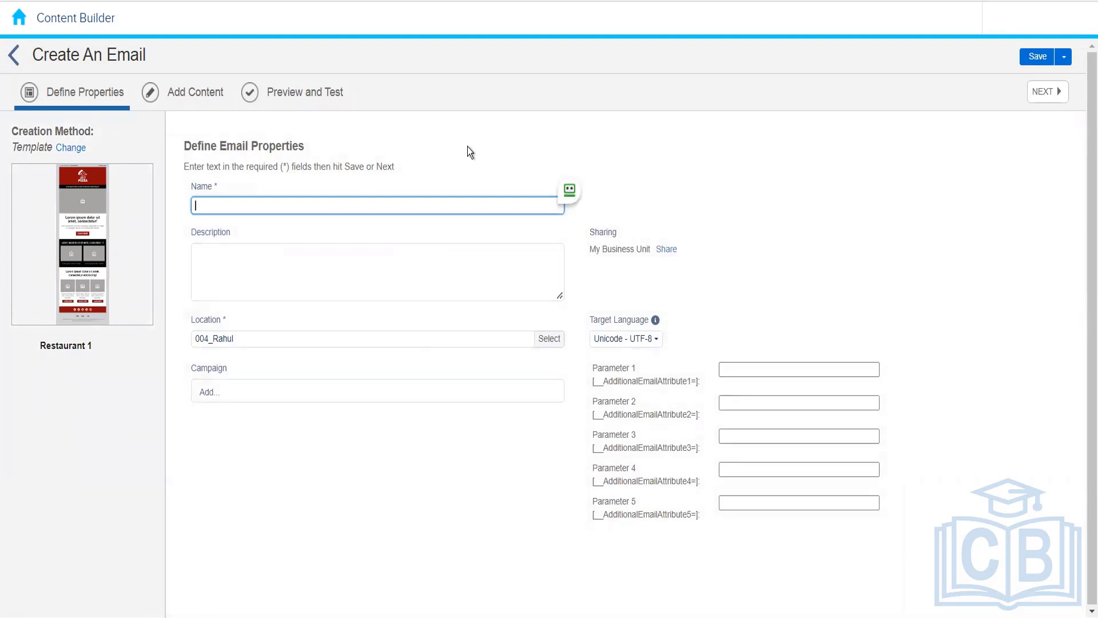
pyautogui.write('hemed Template Email Message')
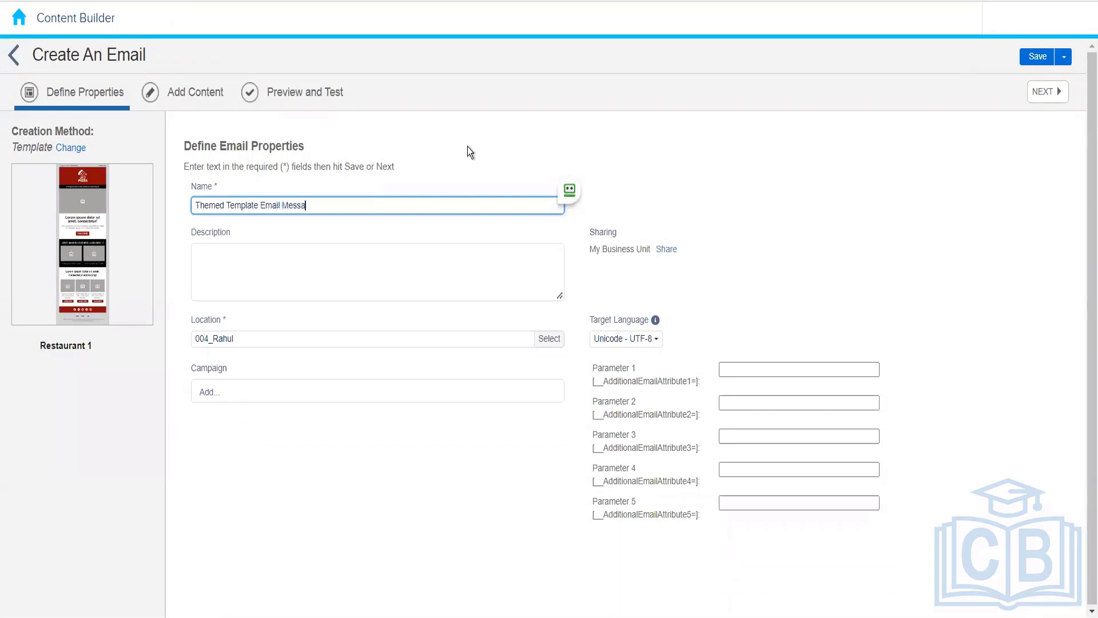
pyautogui.click(416, 145)
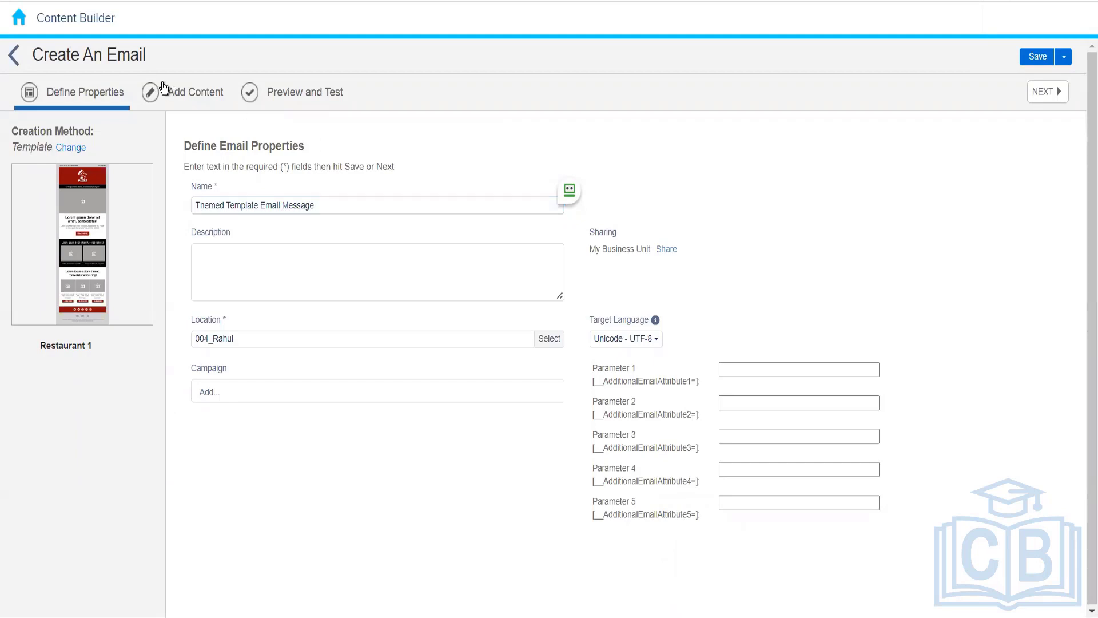
pyautogui.click(181, 97)
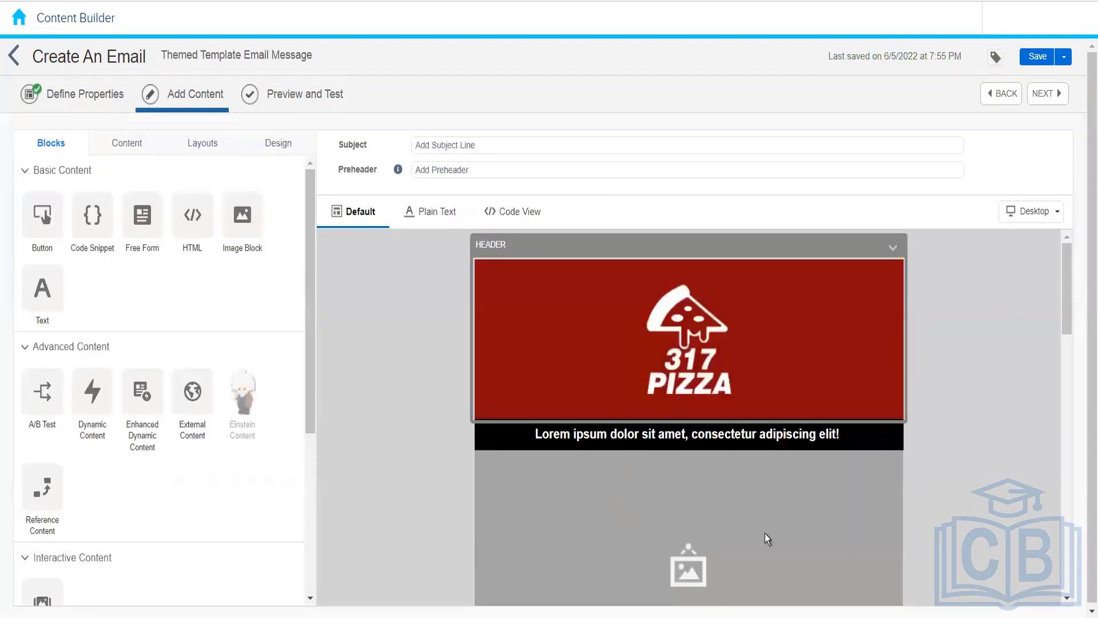
# Inspect the preheader layout in its editor, close it unchanged, and look through the template down to the footer links
pyautogui.moveTo(1066, 305); pyautogui.dragTo(1075, 221)
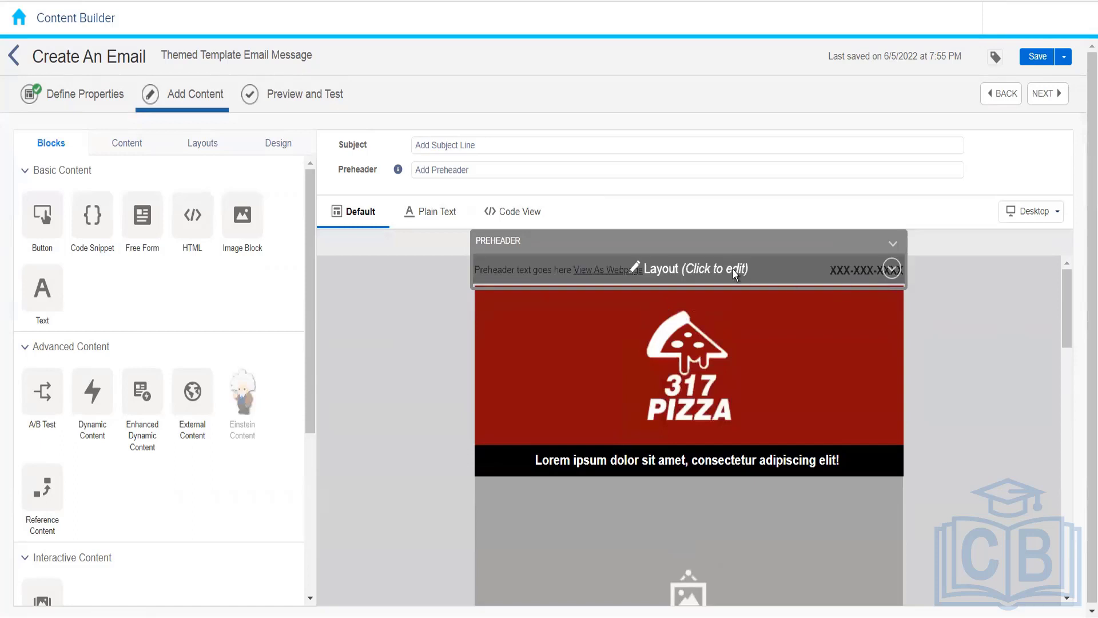
pyautogui.click(811, 275)
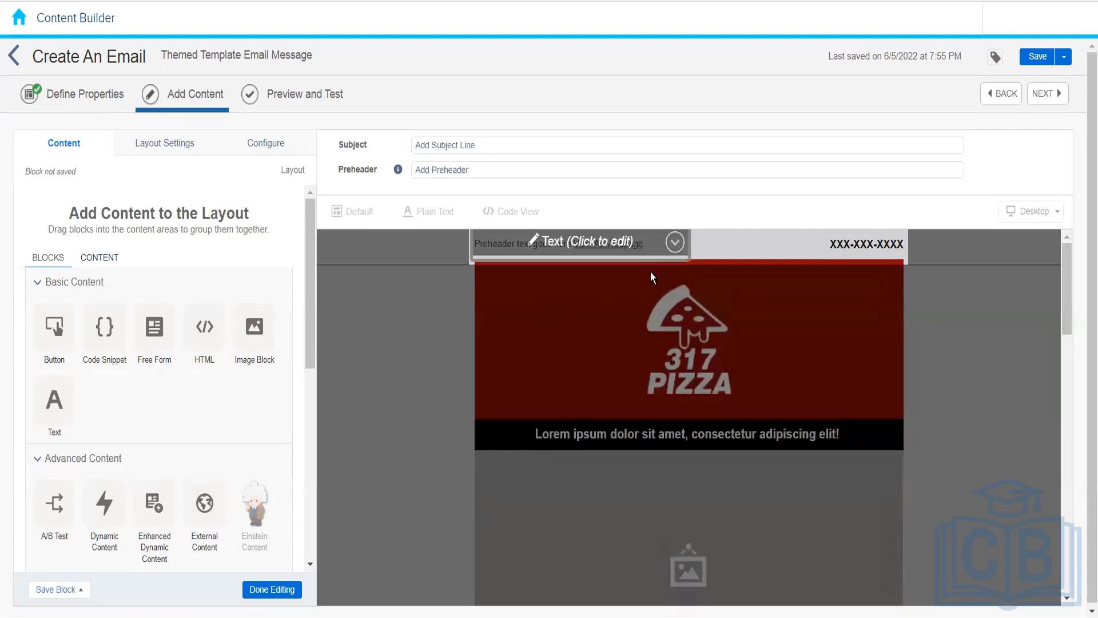
pyautogui.click(273, 595)
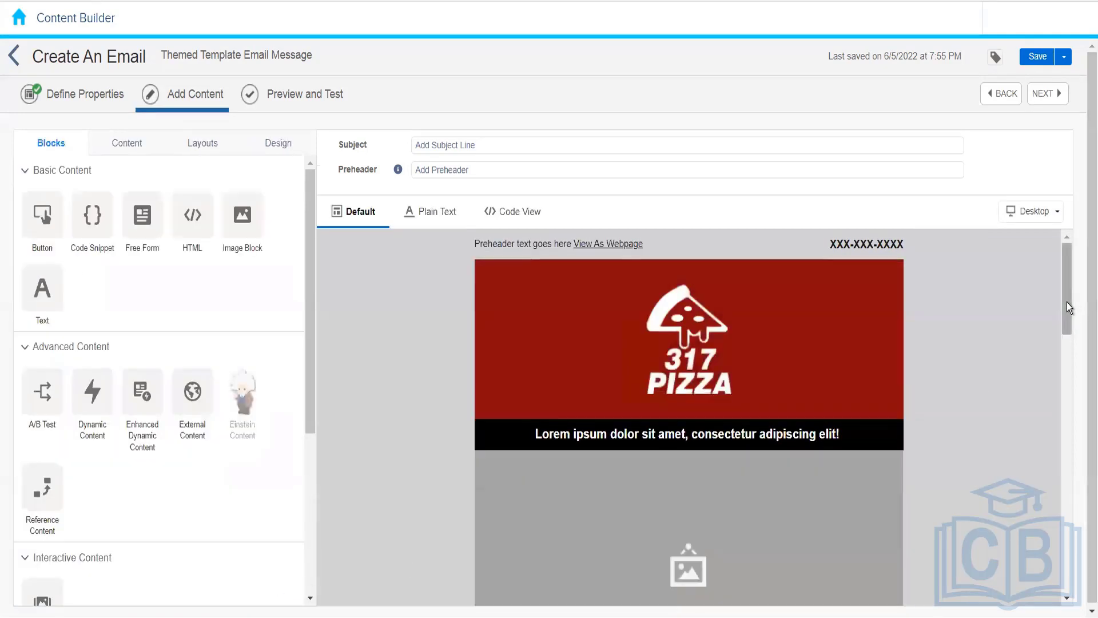
pyautogui.moveTo(1066, 302); pyautogui.dragTo(1061, 589)
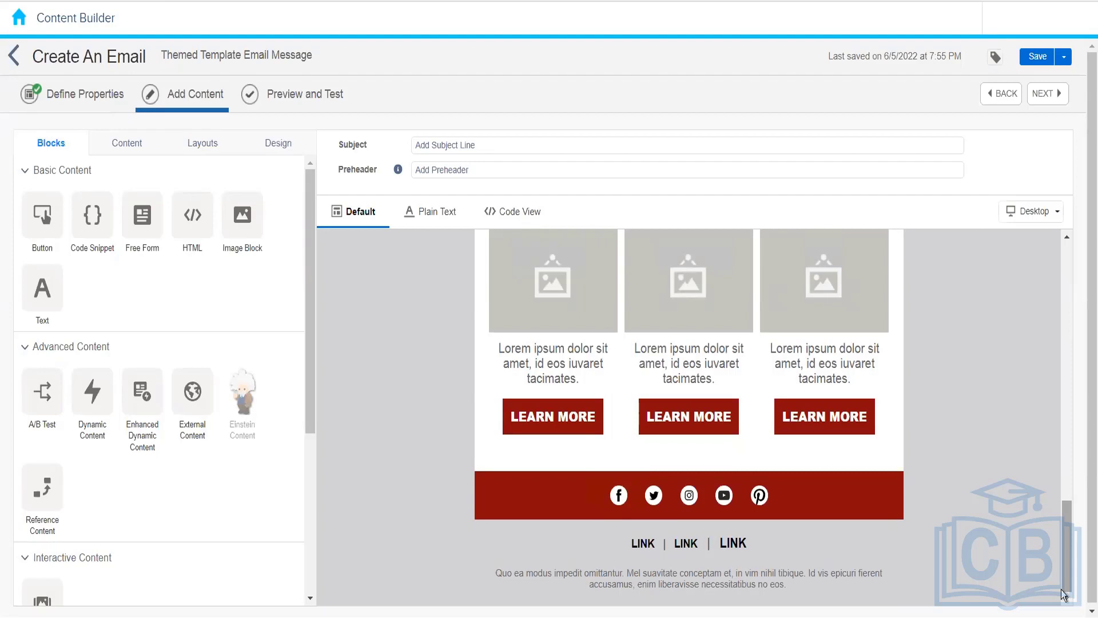
pyautogui.moveTo(1066, 585); pyautogui.dragTo(1049, 325)
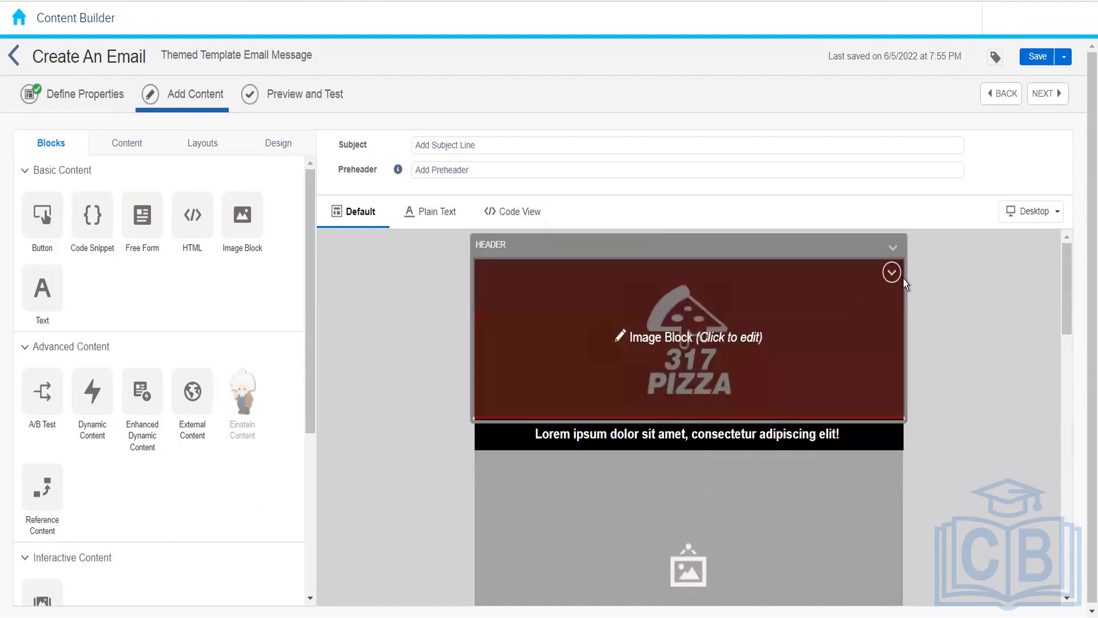
# Delete the pizza logo image block from the header, and open and close the text block beneath it without editing
pyautogui.click(890, 273)
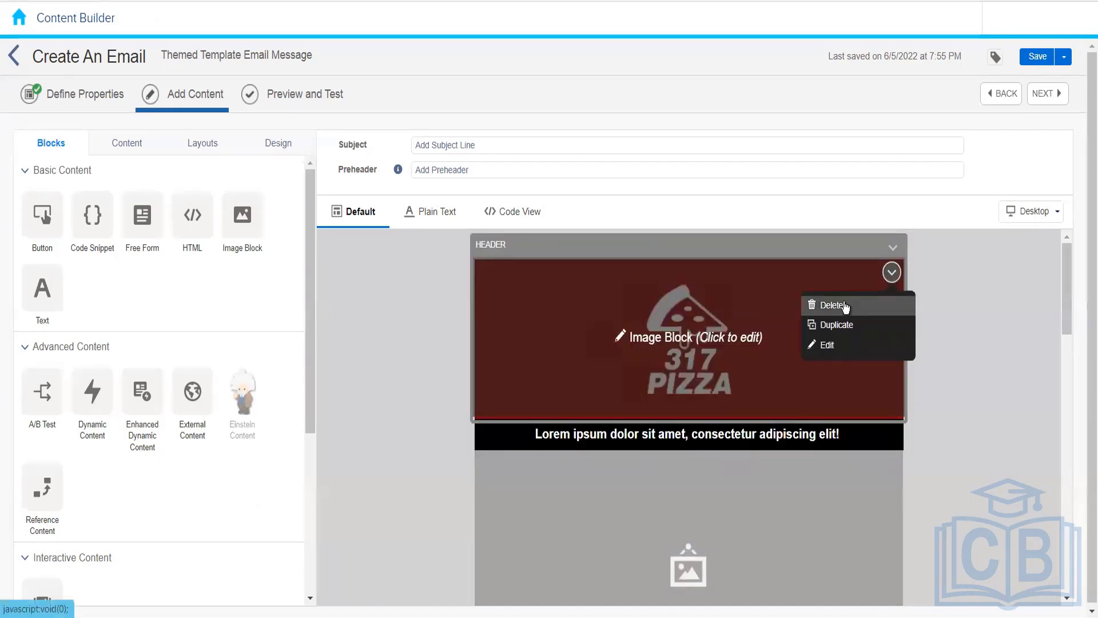
pyautogui.click(839, 307)
pyautogui.click(707, 350)
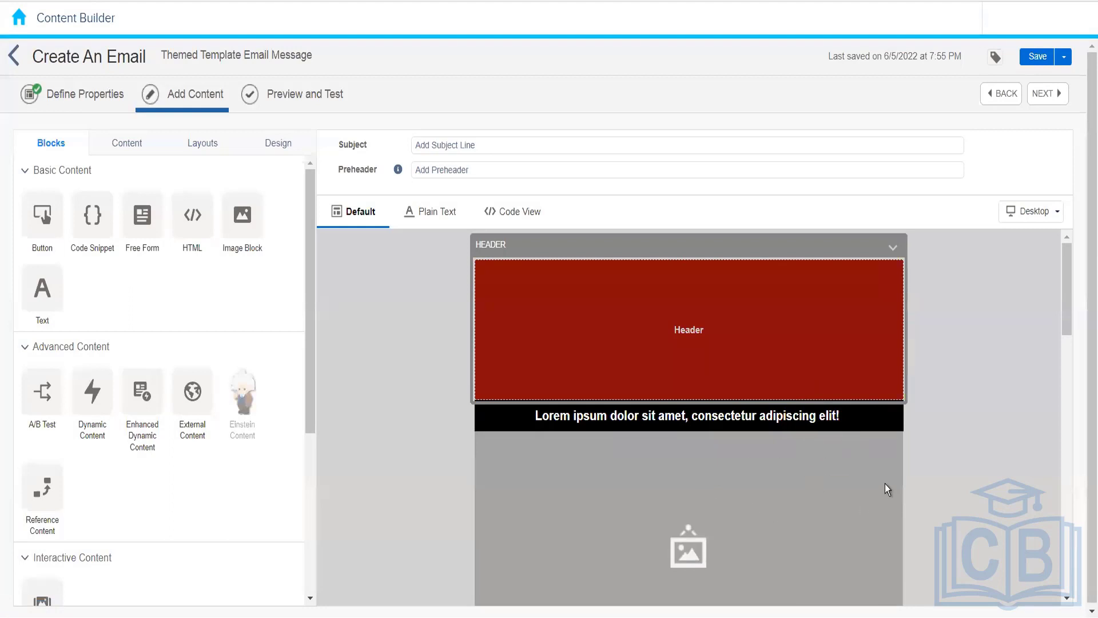
pyautogui.click(868, 413)
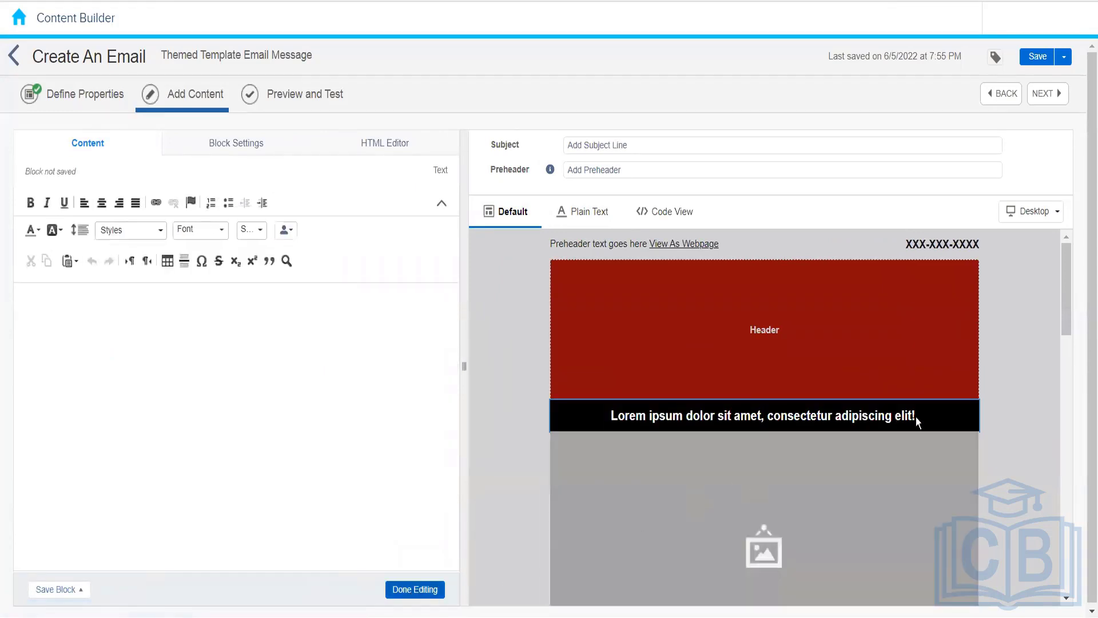
pyautogui.click(685, 476)
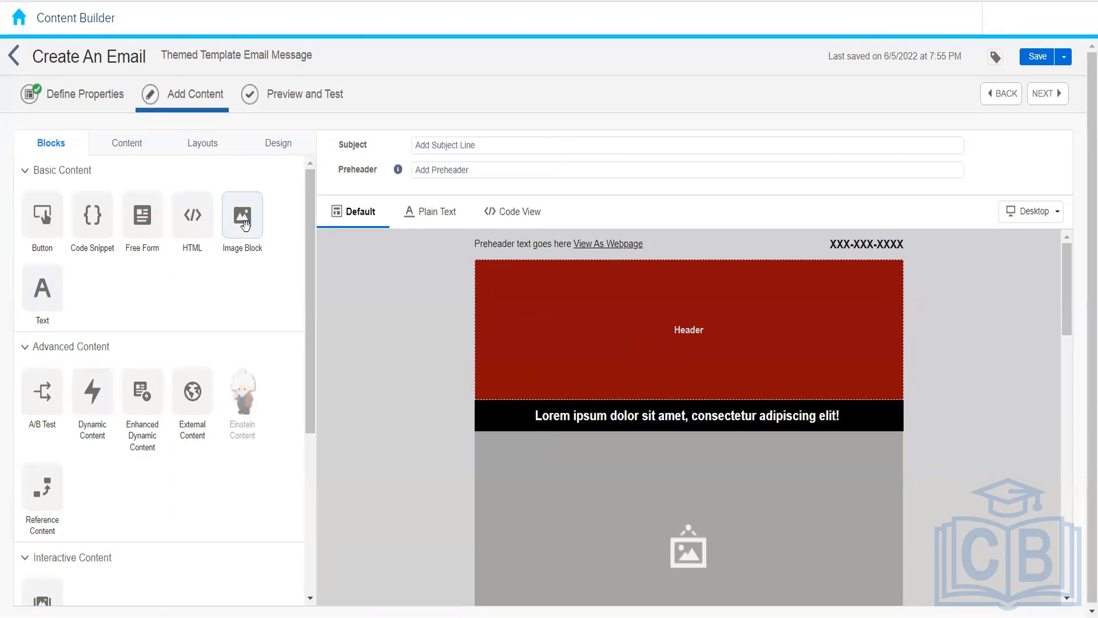
# Place an Image Block in the emptied header area and finish editing it without adding an image
pyautogui.moveTo(243, 216); pyautogui.dragTo(682, 251)
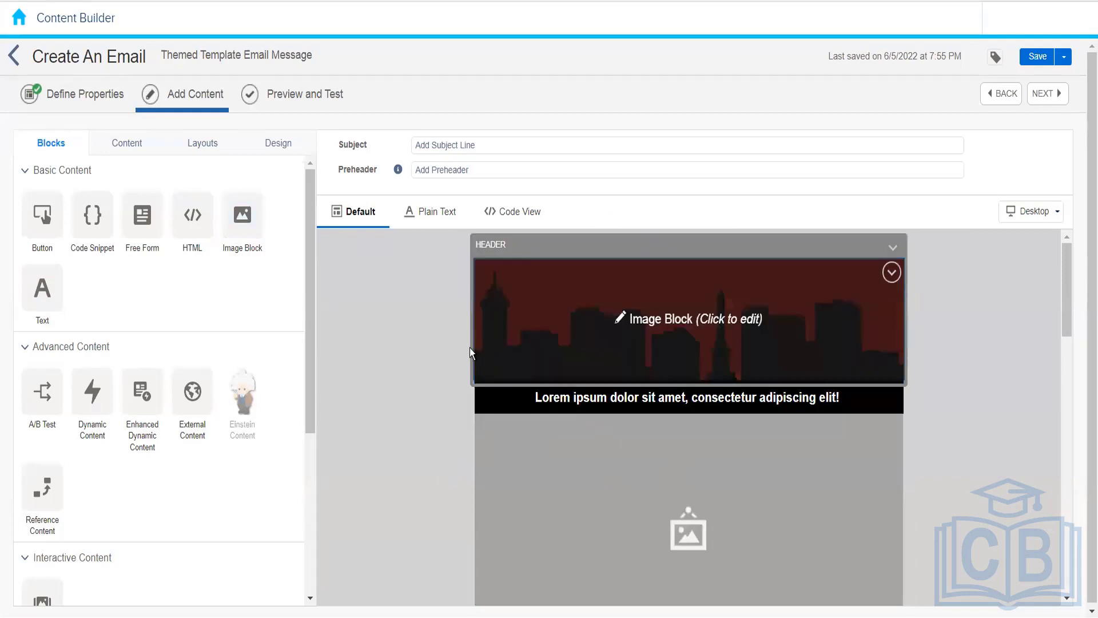
pyautogui.moveTo(469, 348); pyautogui.dragTo(309, 357)
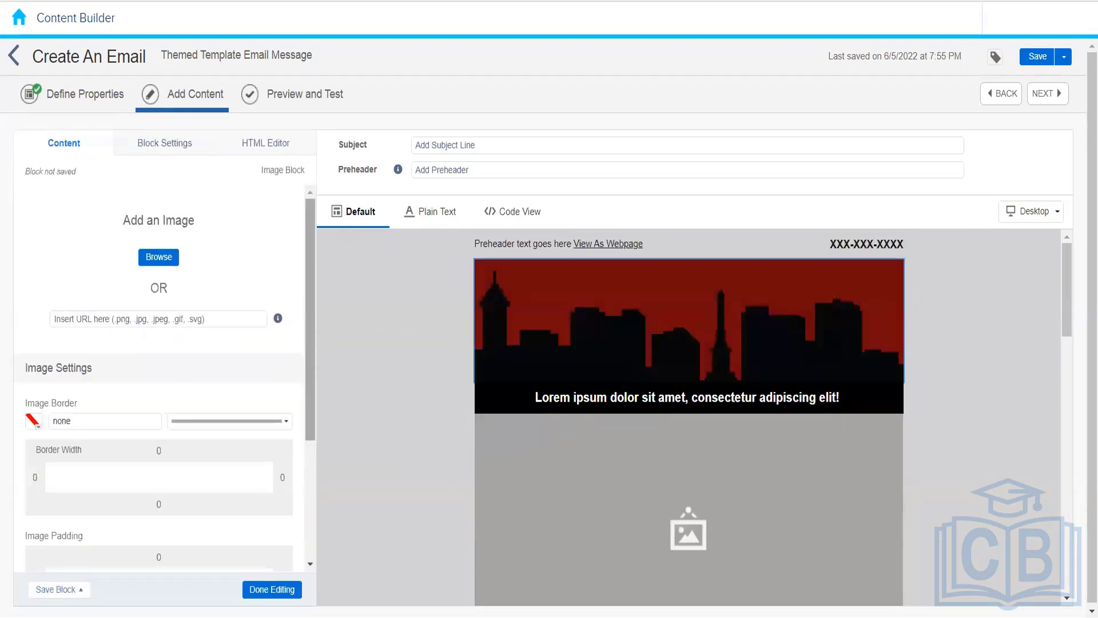
pyautogui.click(269, 589)
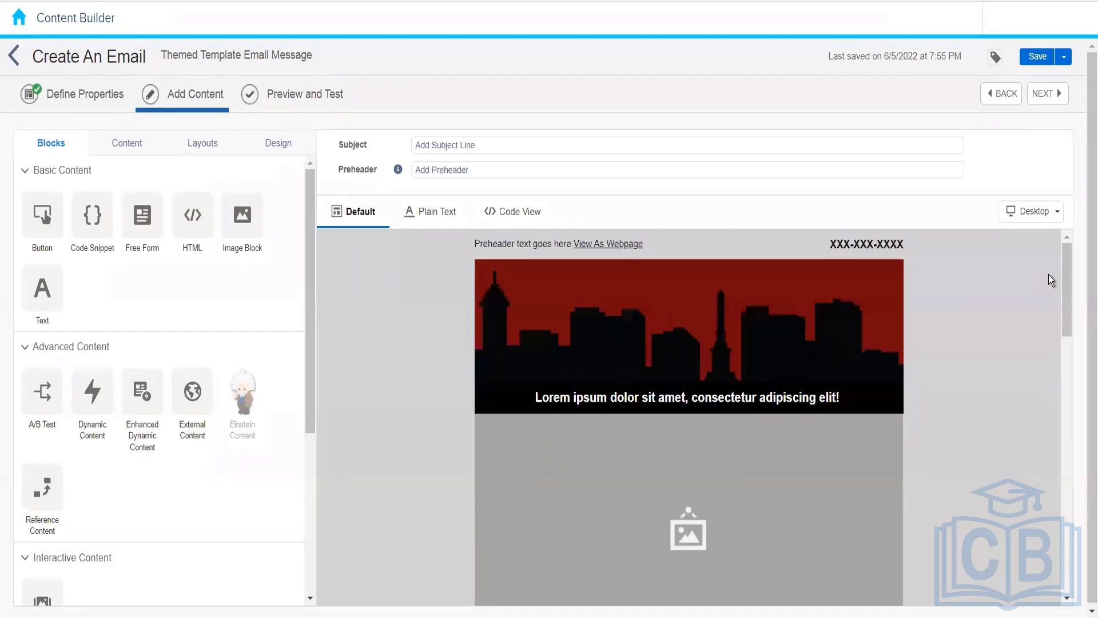
# Set the subject line to Themed Template Email Message, reusing the email's name, and save the email
pyautogui.moveTo(1062, 276); pyautogui.dragTo(1065, 227)
pyautogui.click(163, 56)
pyautogui.hotkey('ctrl', 'c')
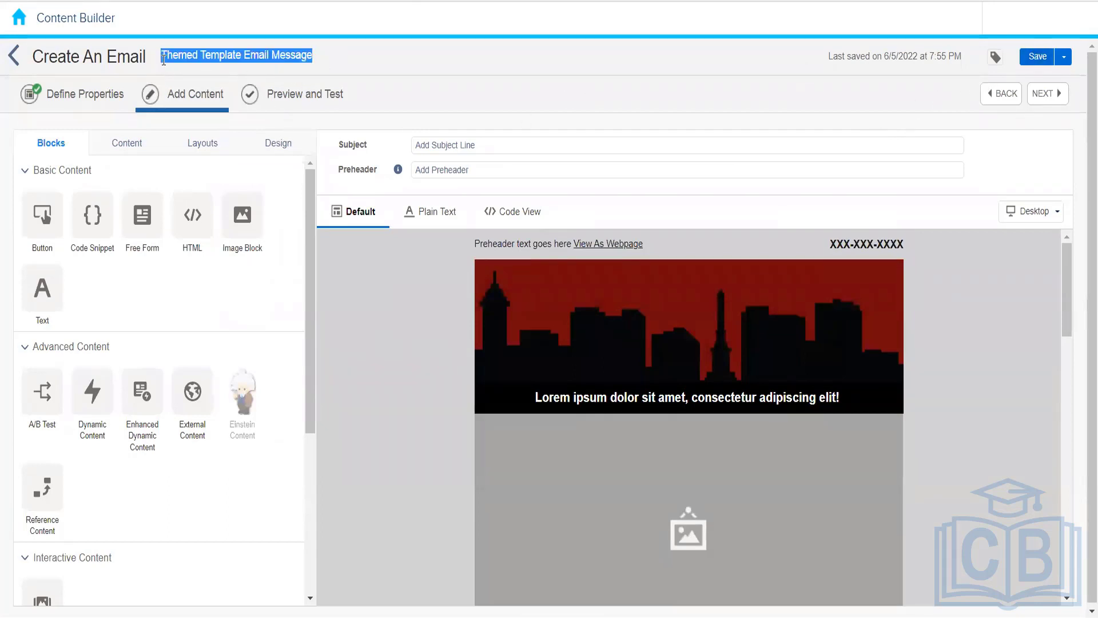
pyautogui.click(455, 149)
pyautogui.hotkey('ctrl', 'v')
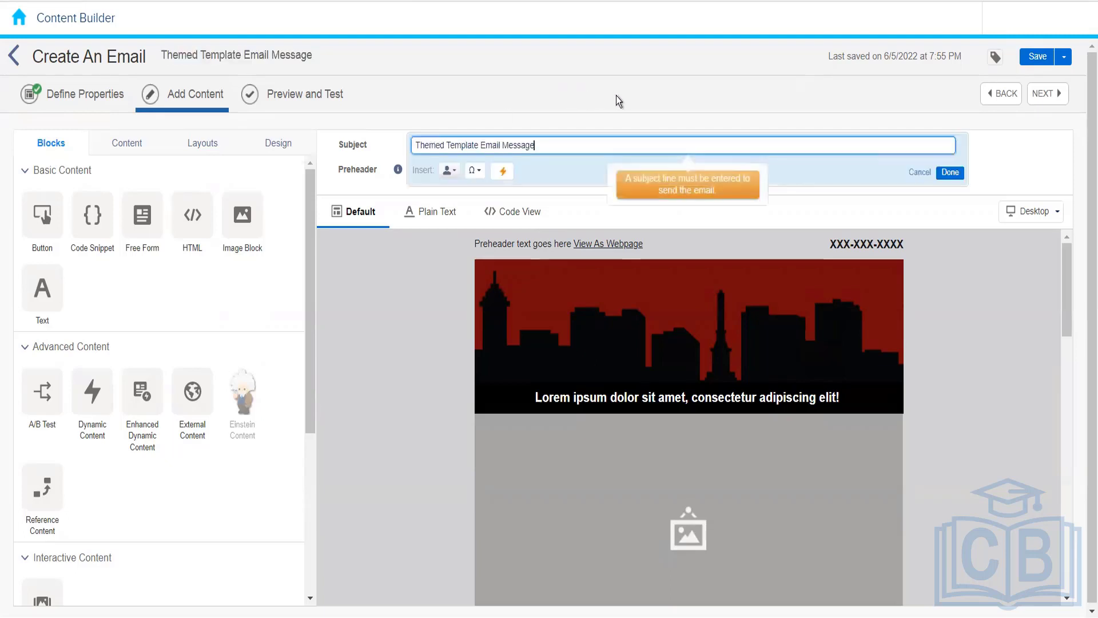
pyautogui.click(957, 174)
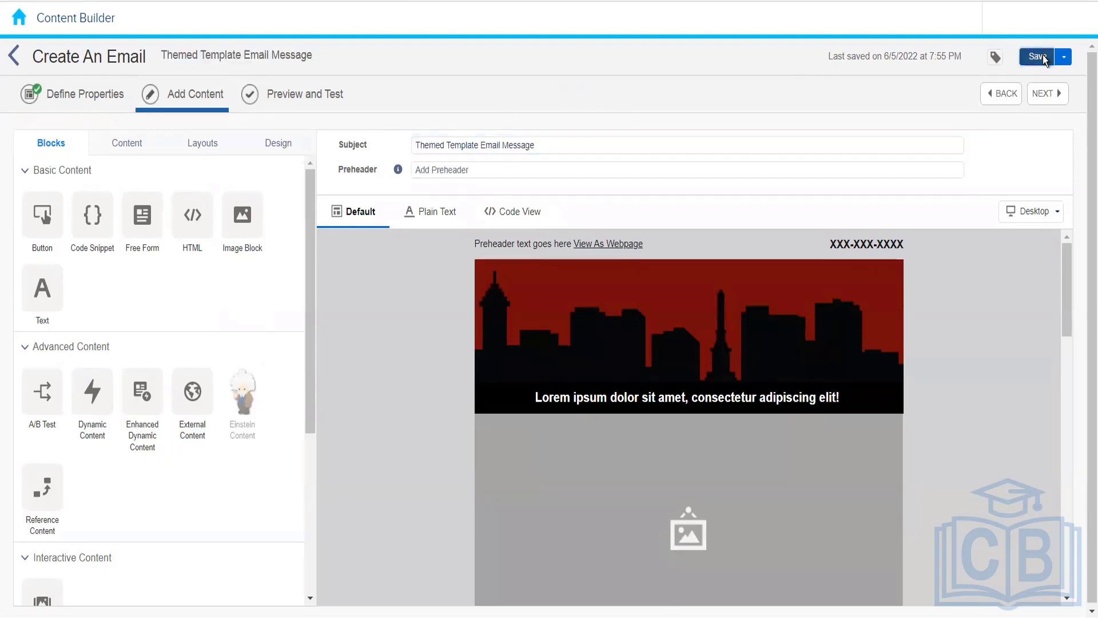
pyautogui.click(1044, 59)
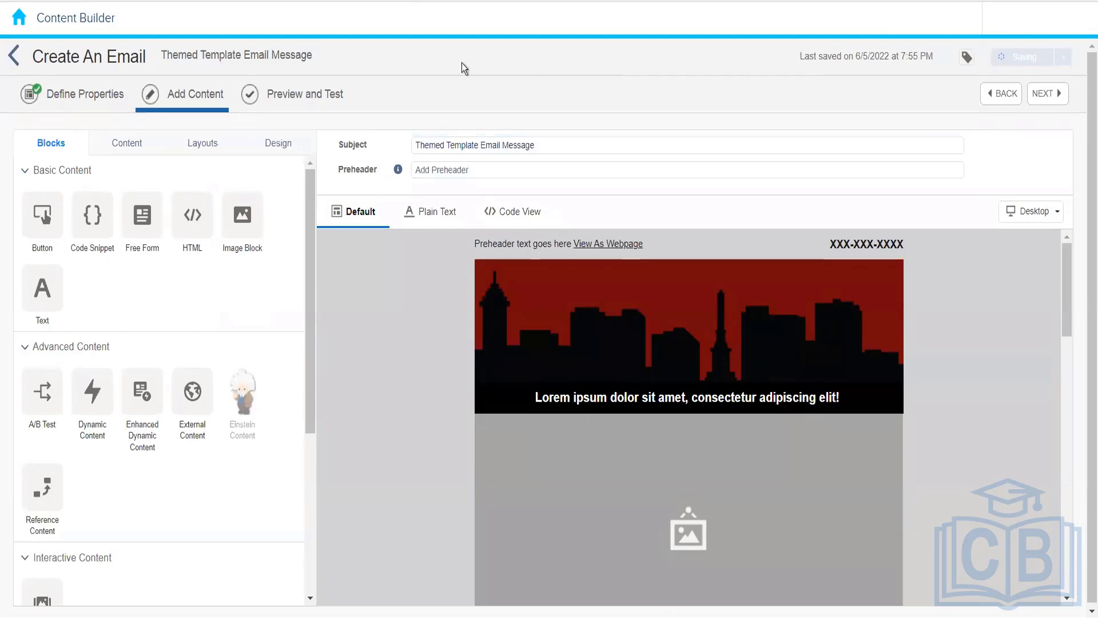
# Return to the content list and start another new email message with Template as the creation option
pyautogui.click(14, 64)
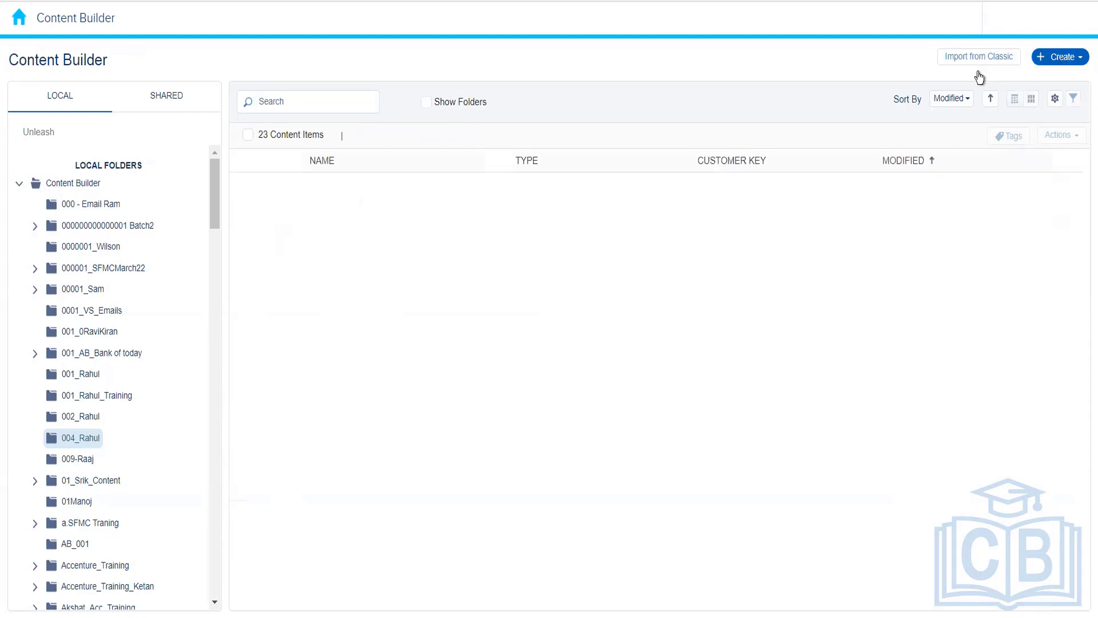
pyautogui.click(1064, 57)
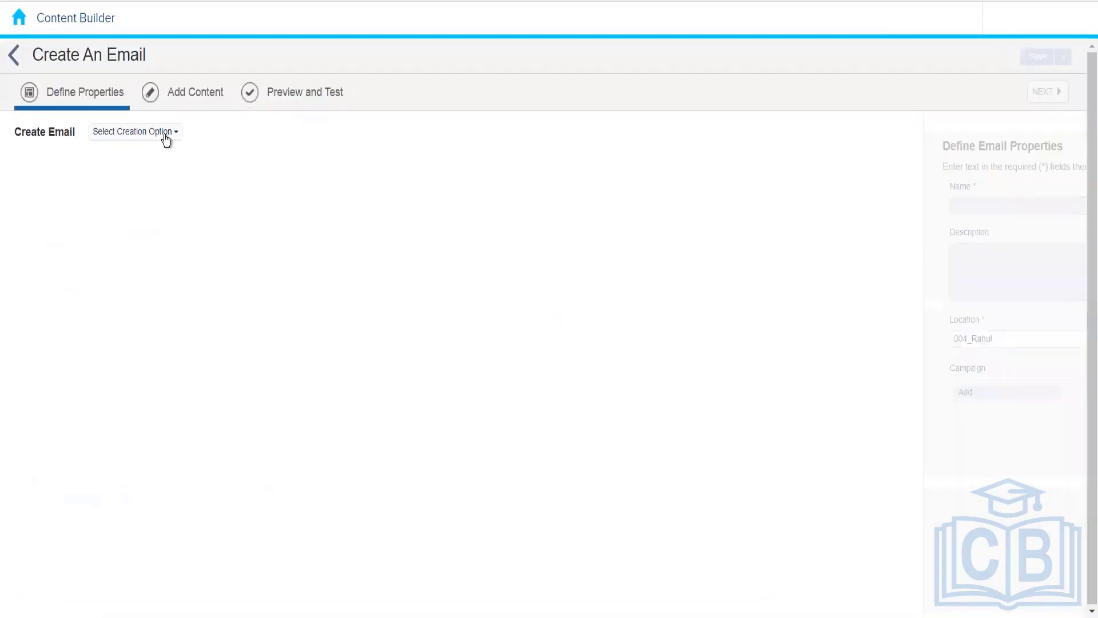
pyautogui.click(165, 135)
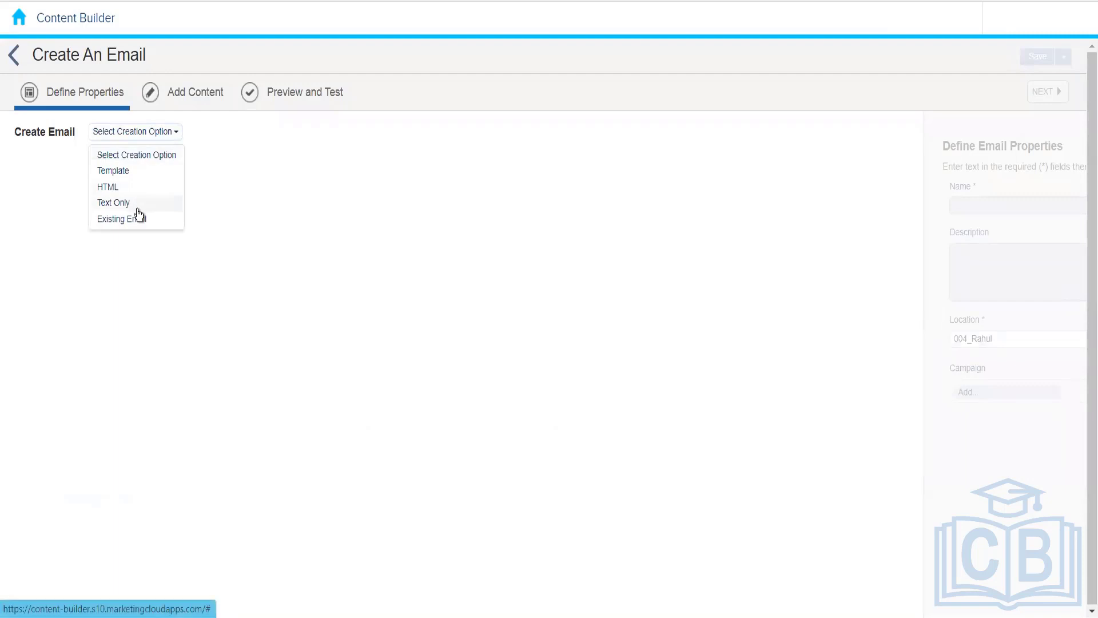
pyautogui.click(136, 171)
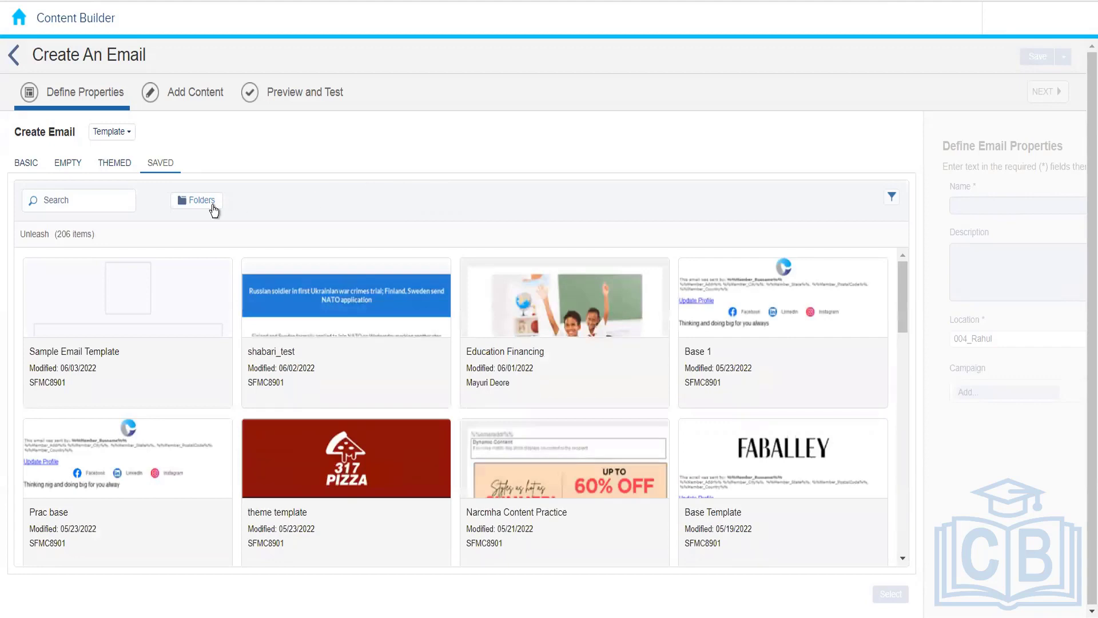
# Browse the saved templates and narrow them to the local folder that matches the email's location
pyautogui.click(178, 336)
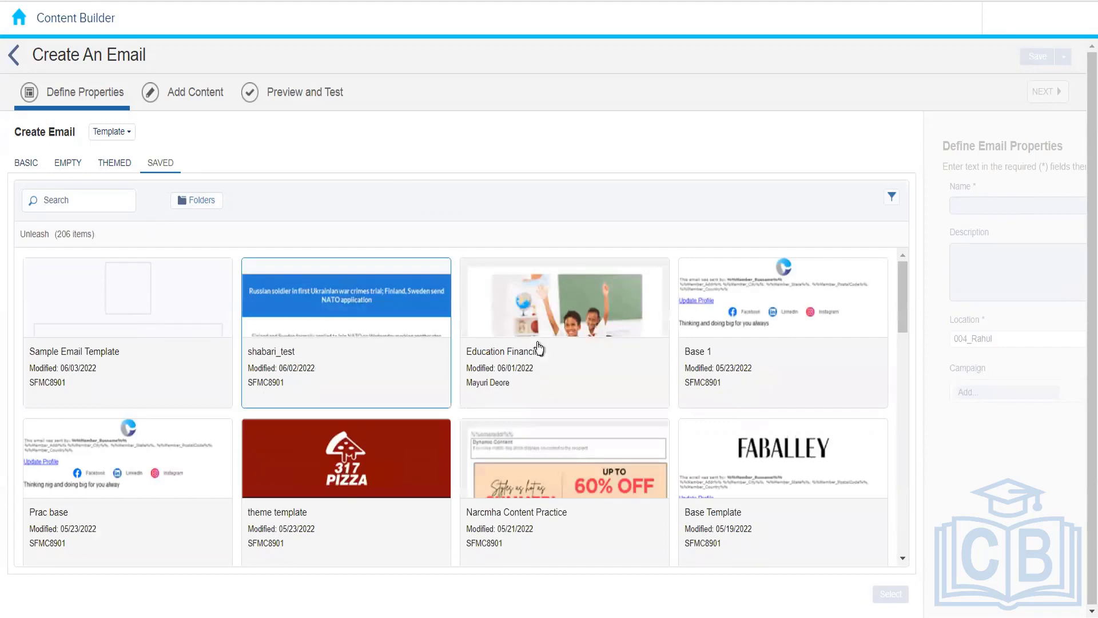
pyautogui.moveTo(901, 311); pyautogui.dragTo(921, 248)
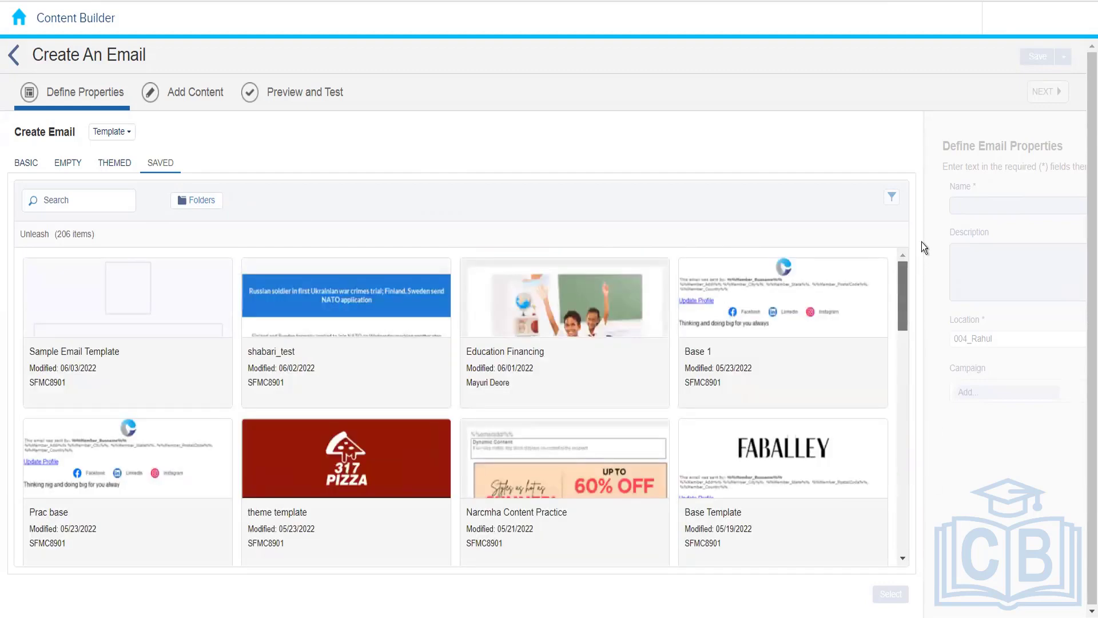
pyautogui.click(197, 207)
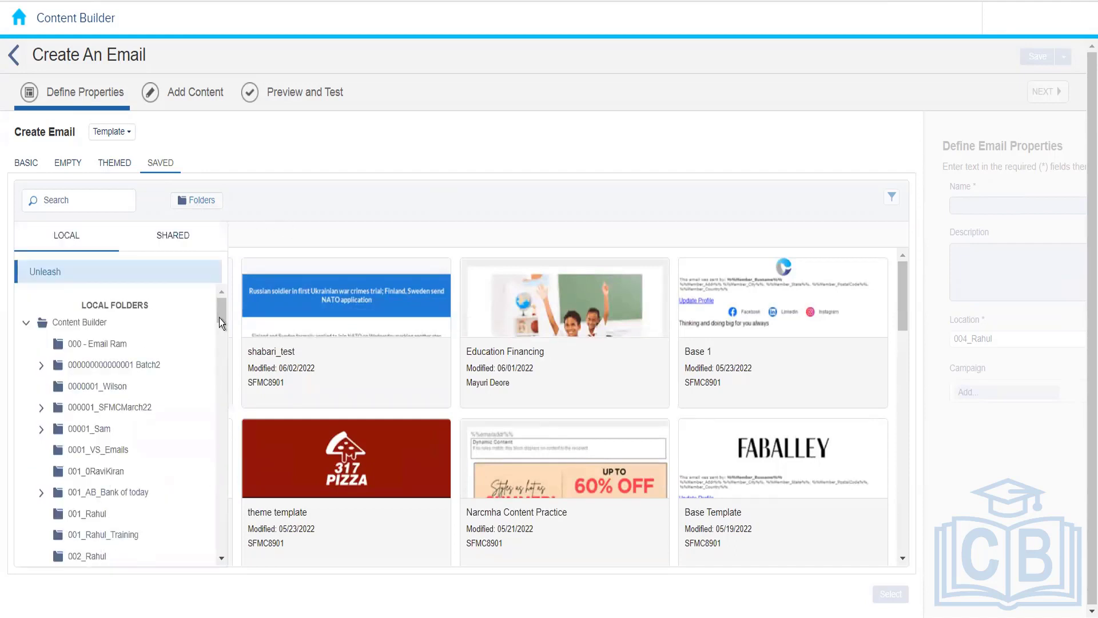
pyautogui.moveTo(218, 318); pyautogui.dragTo(98, 422)
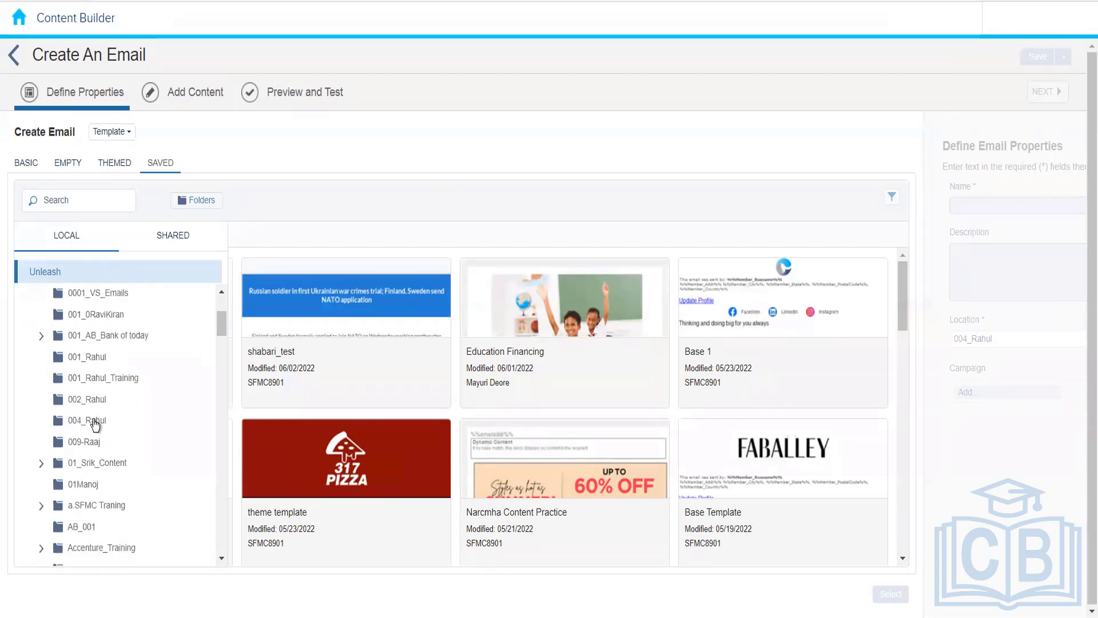
pyautogui.click(310, 198)
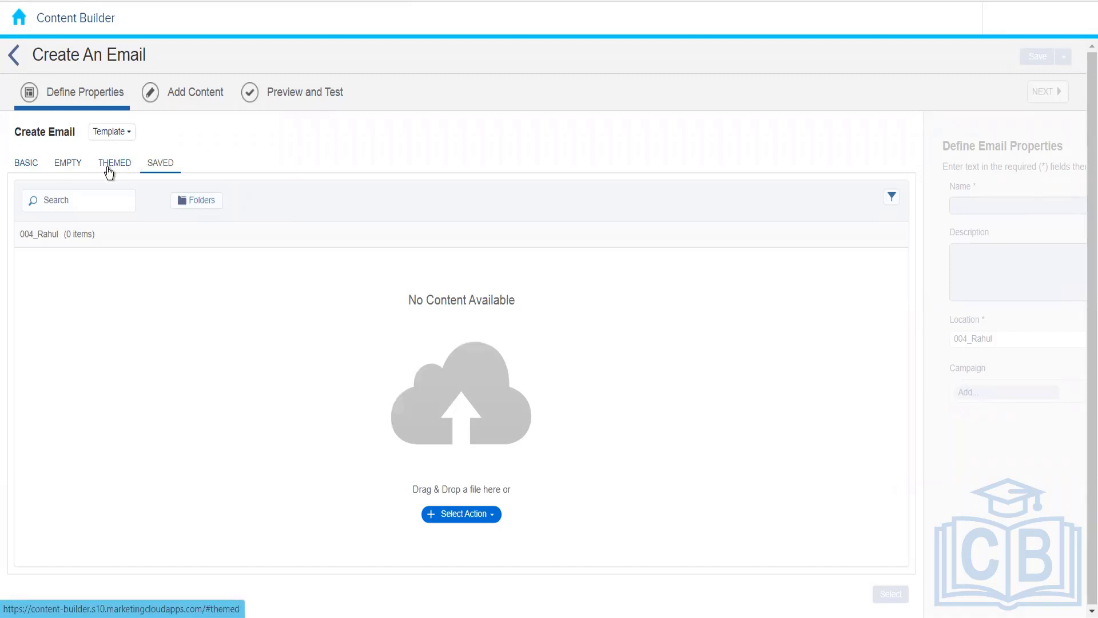
# Browse the themed and empty templates and the saved ones at the Unleash folder level, and leave the email without choosing one
pyautogui.click(107, 171)
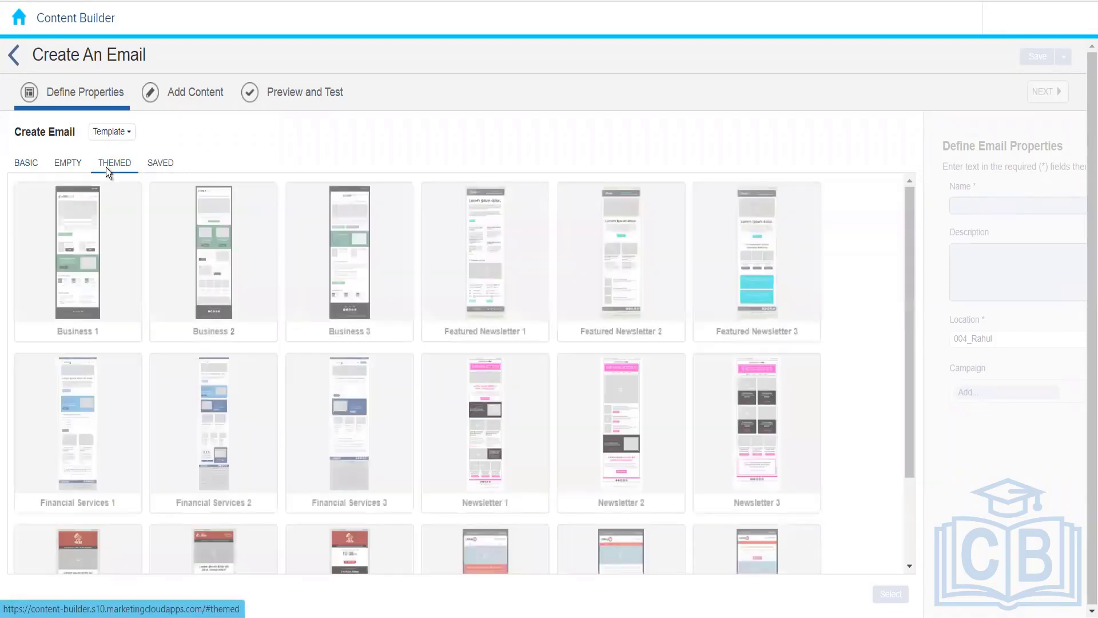
pyautogui.click(68, 168)
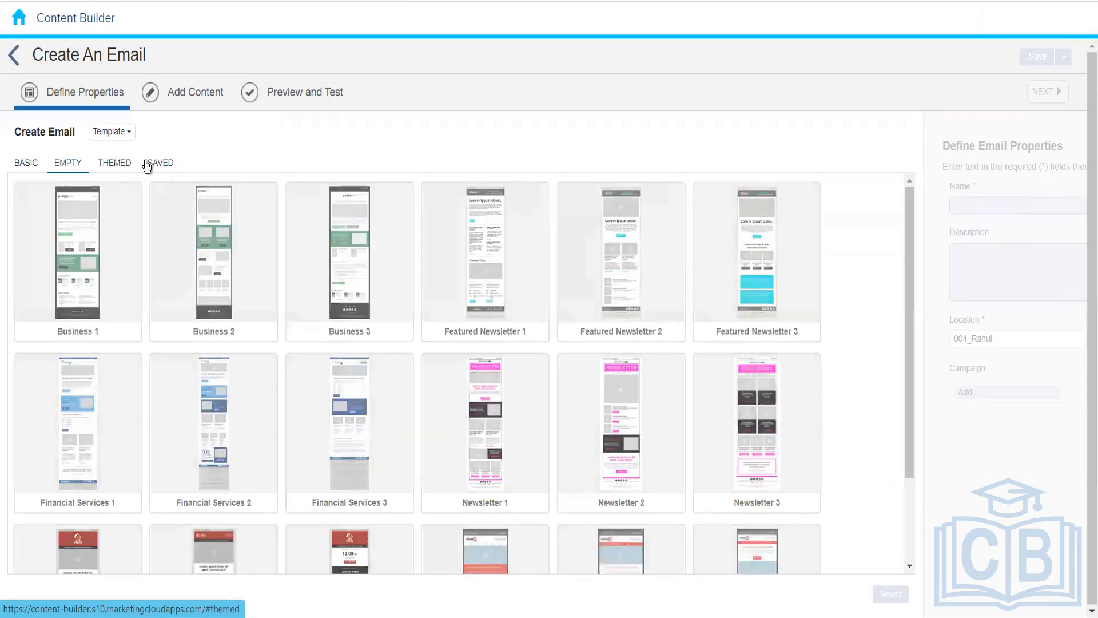
pyautogui.click(147, 162)
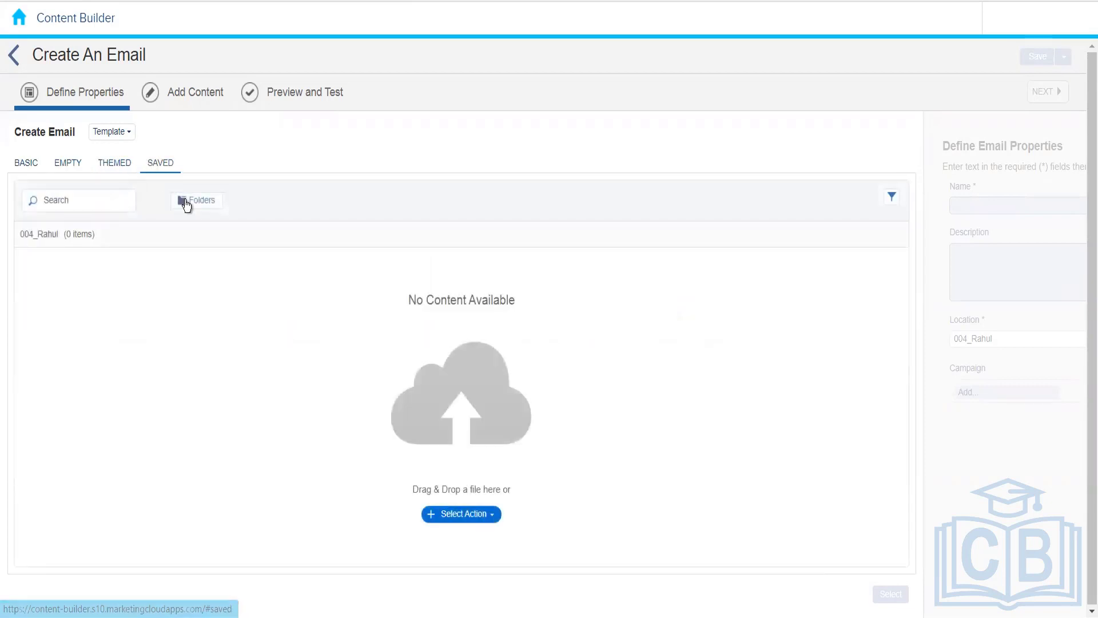
pyautogui.click(190, 202)
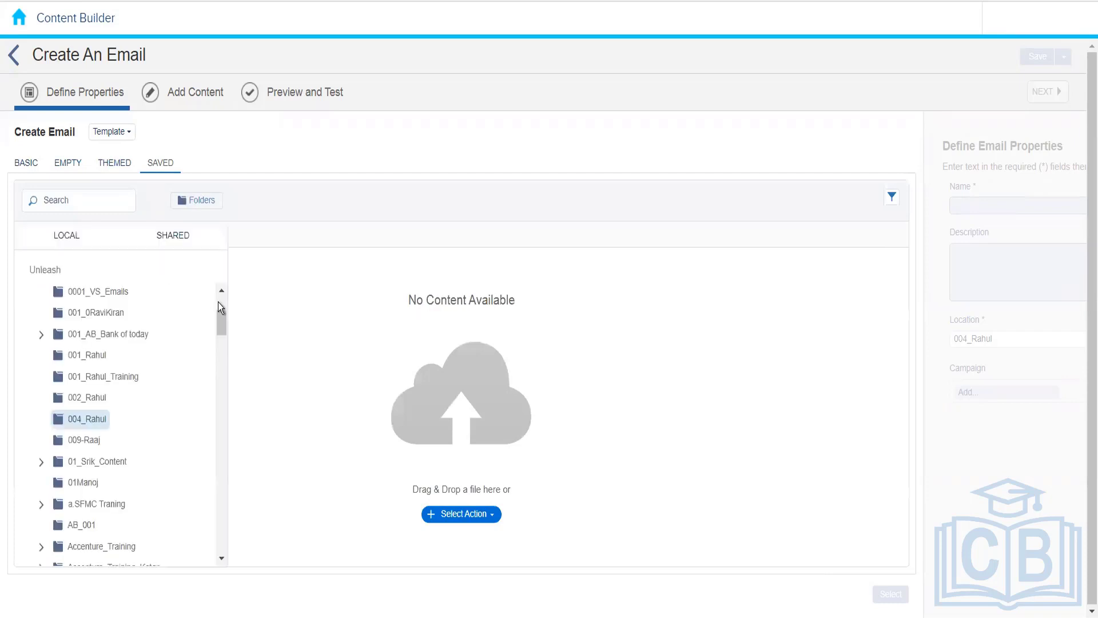
pyautogui.click(331, 167)
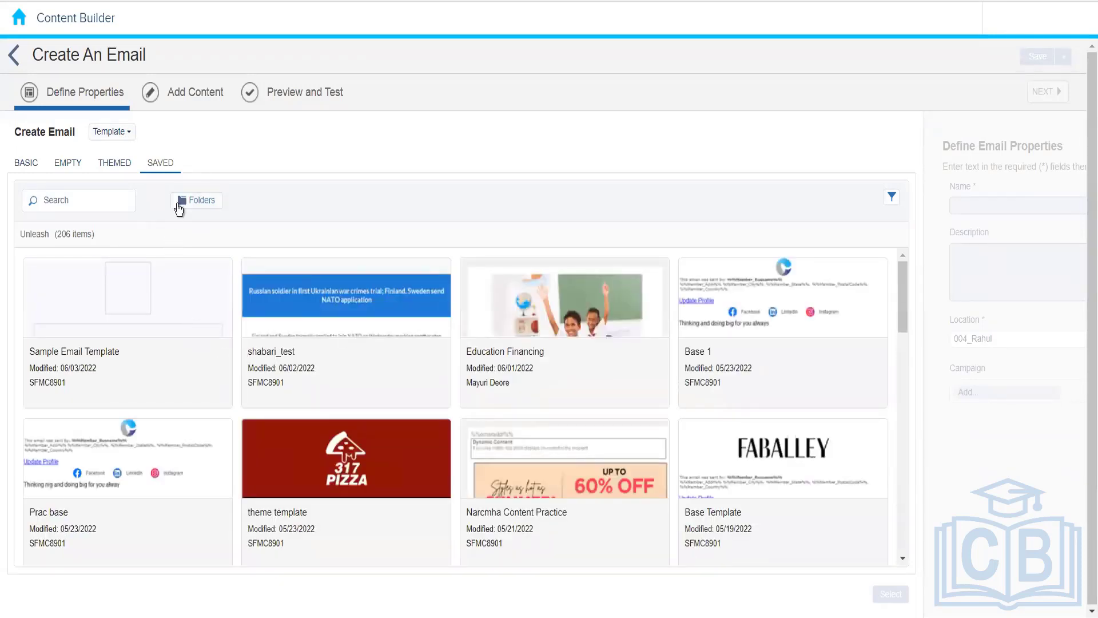
pyautogui.click(14, 57)
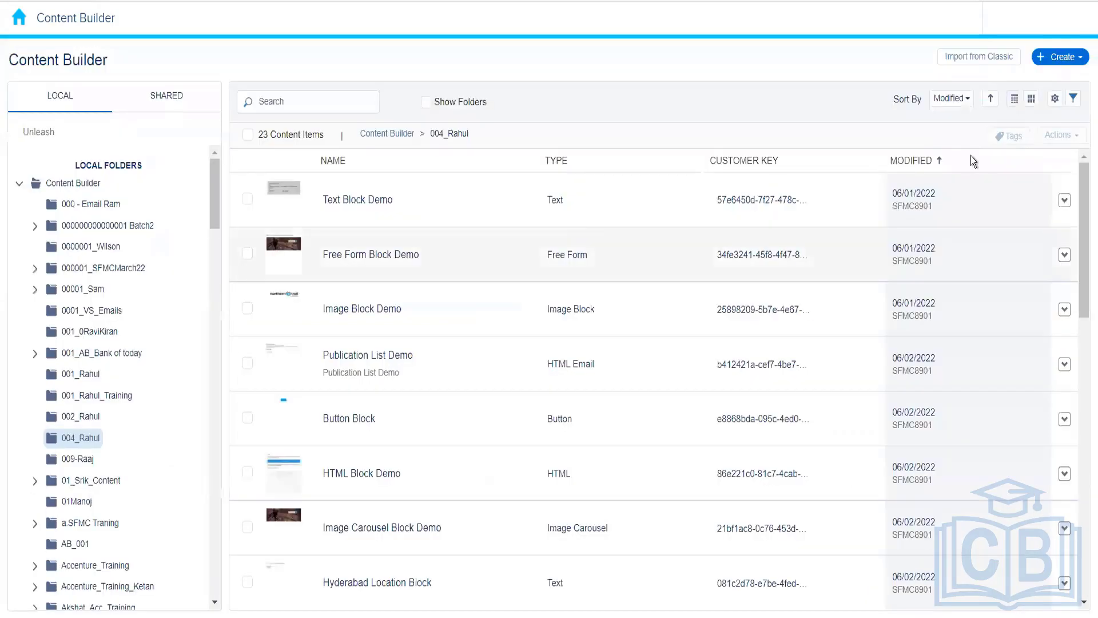
# Open the Paste HTML editor for a new email template and exit it without saving
pyautogui.click(1062, 57)
pyautogui.moveTo(1028, 122)
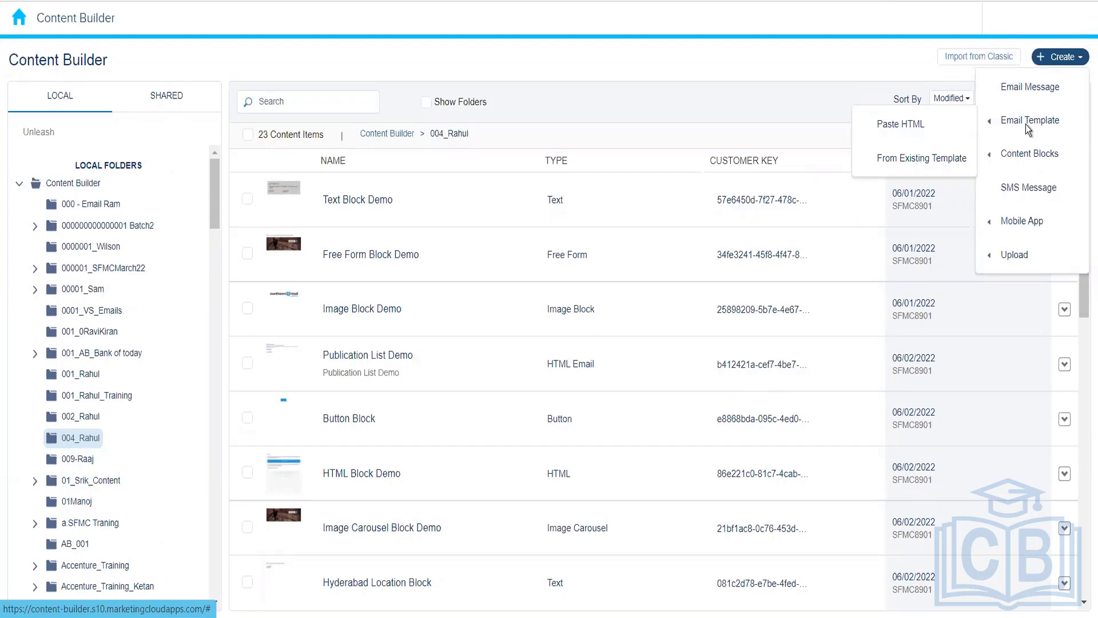
pyautogui.moveTo(1010, 159)
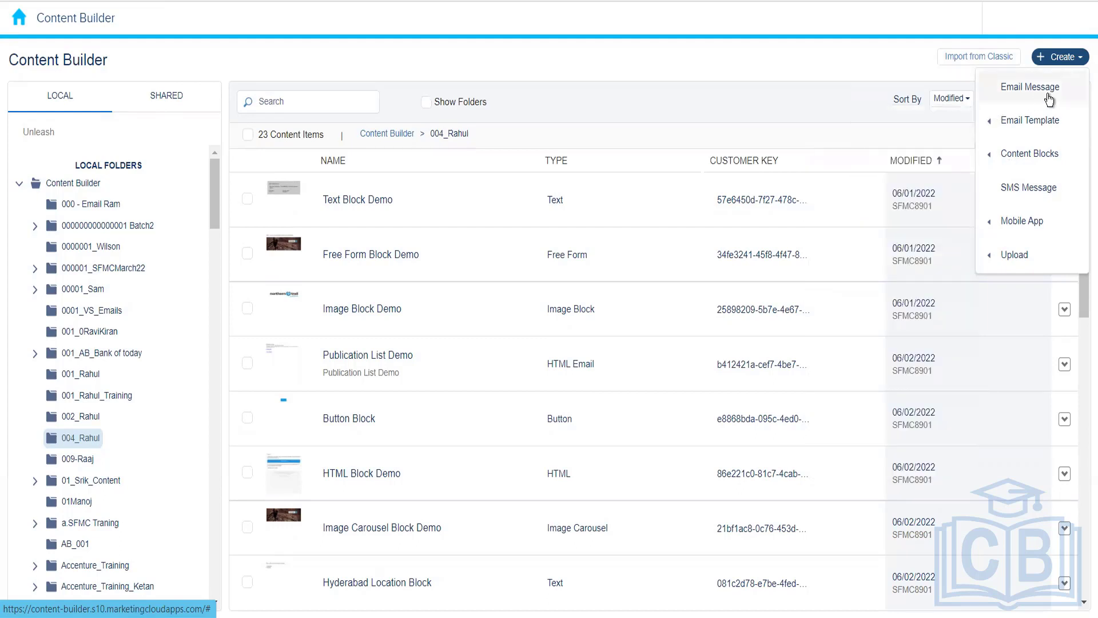
pyautogui.moveTo(996, 130)
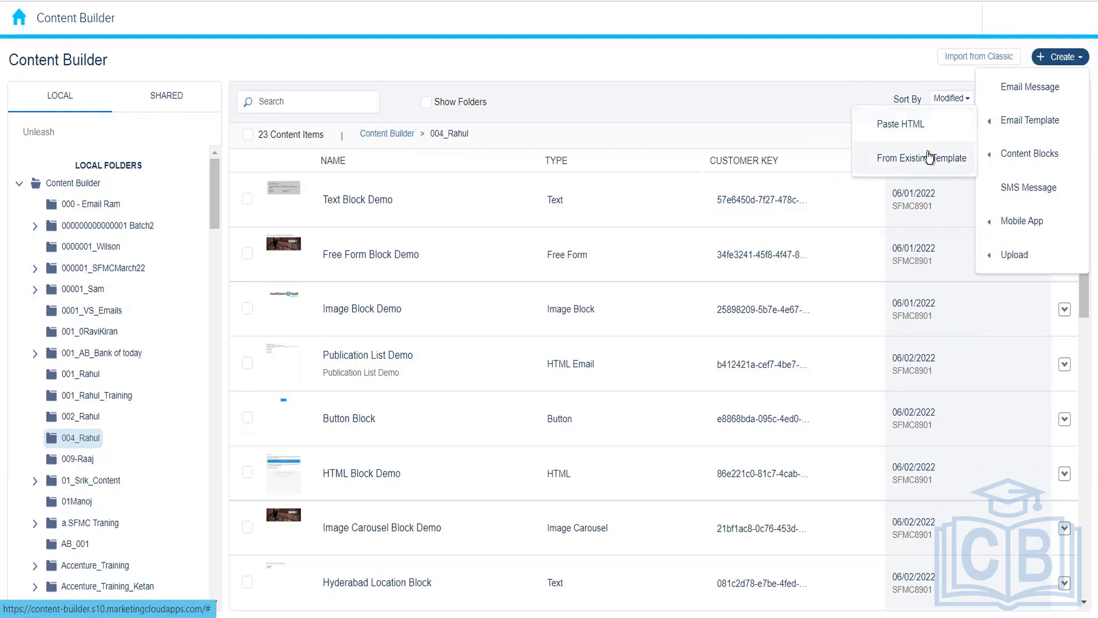
pyautogui.click(908, 126)
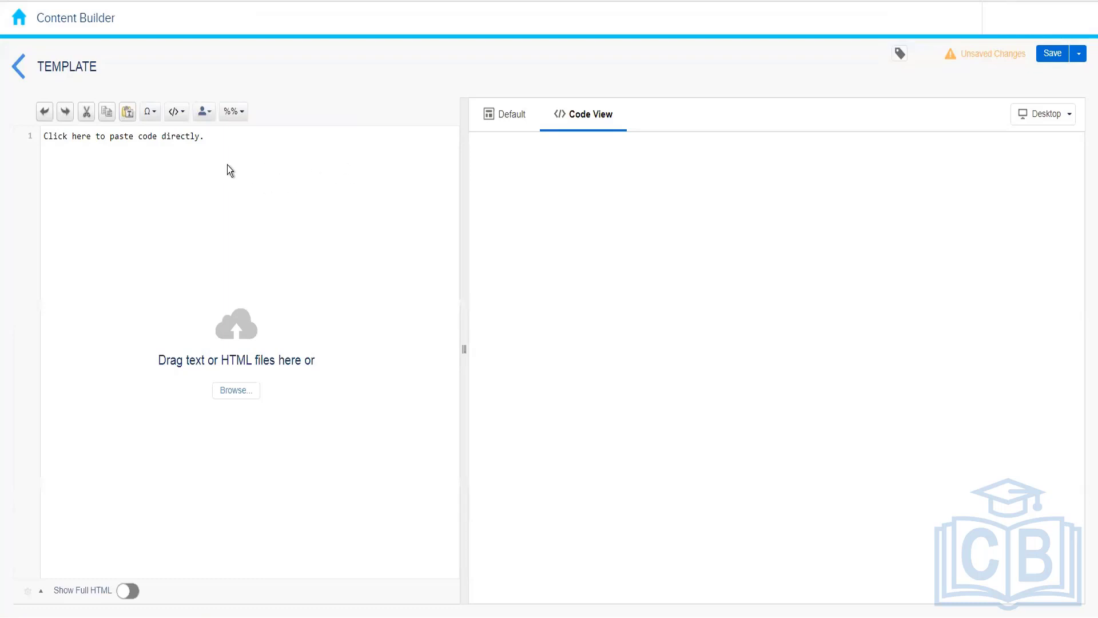
pyautogui.click(19, 66)
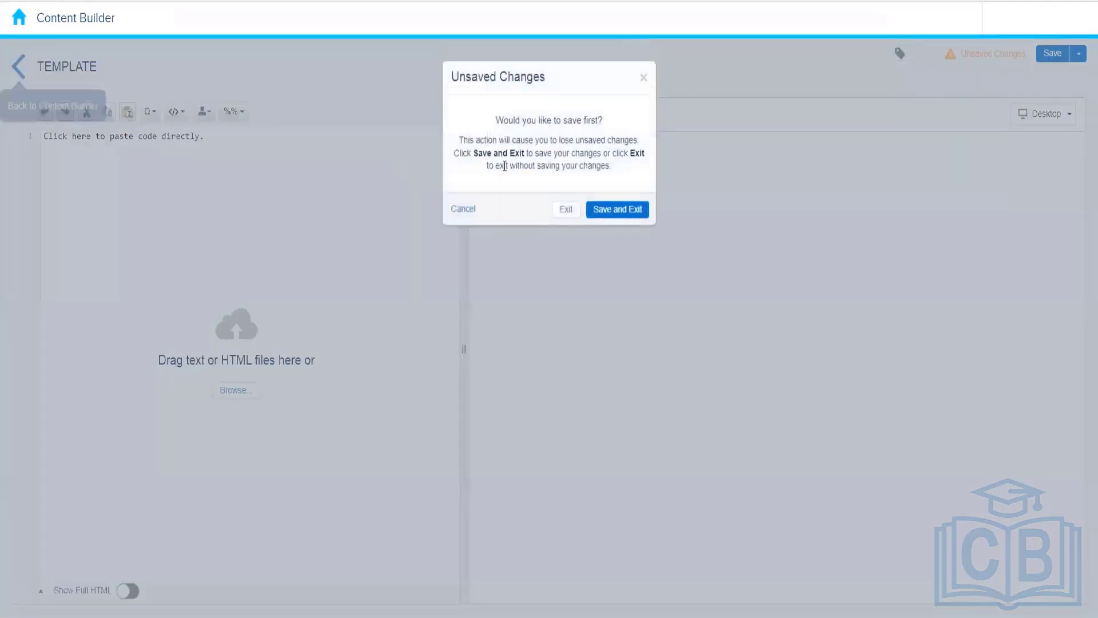
pyautogui.click(572, 215)
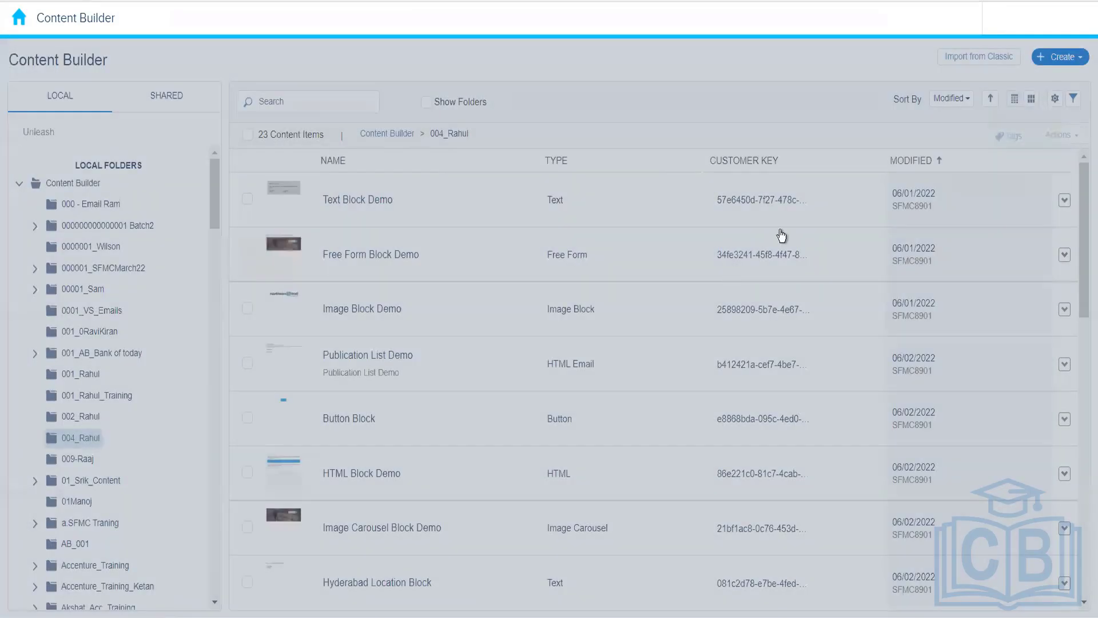
# Start an email template from an existing one, review the basic, themed and saved options, and base it on Hero 1-3 Column
pyautogui.click(1074, 58)
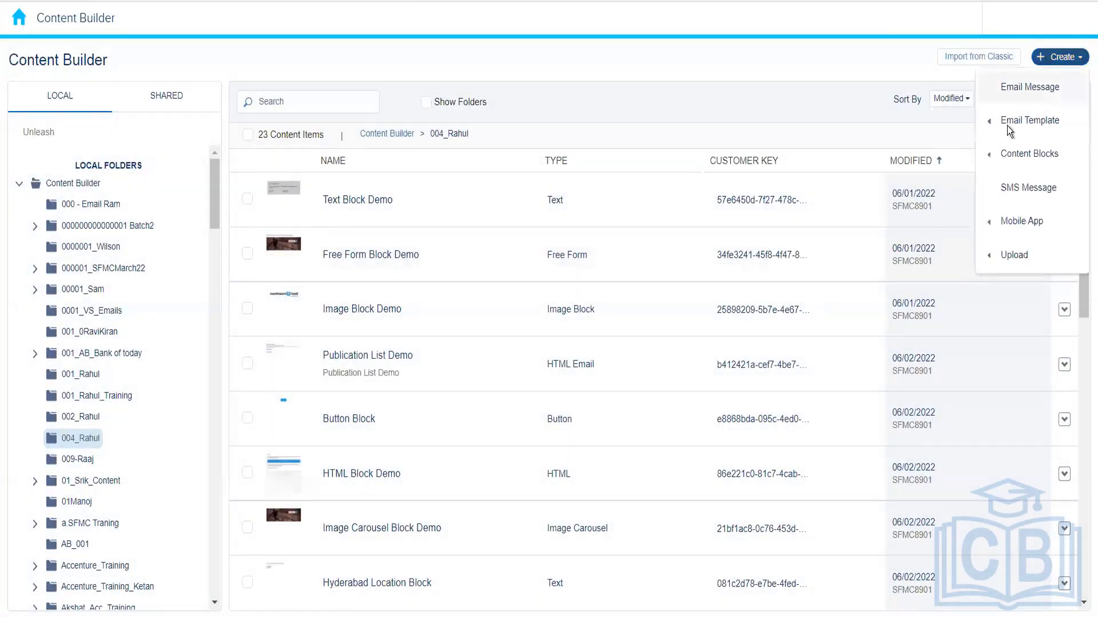
pyautogui.click(914, 161)
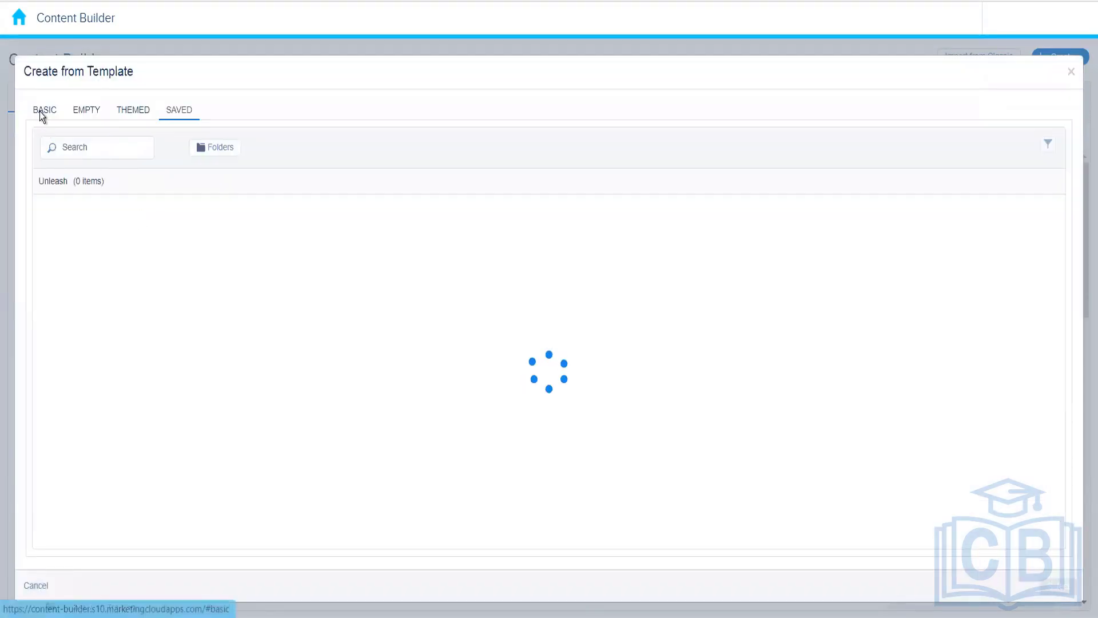
pyautogui.click(40, 111)
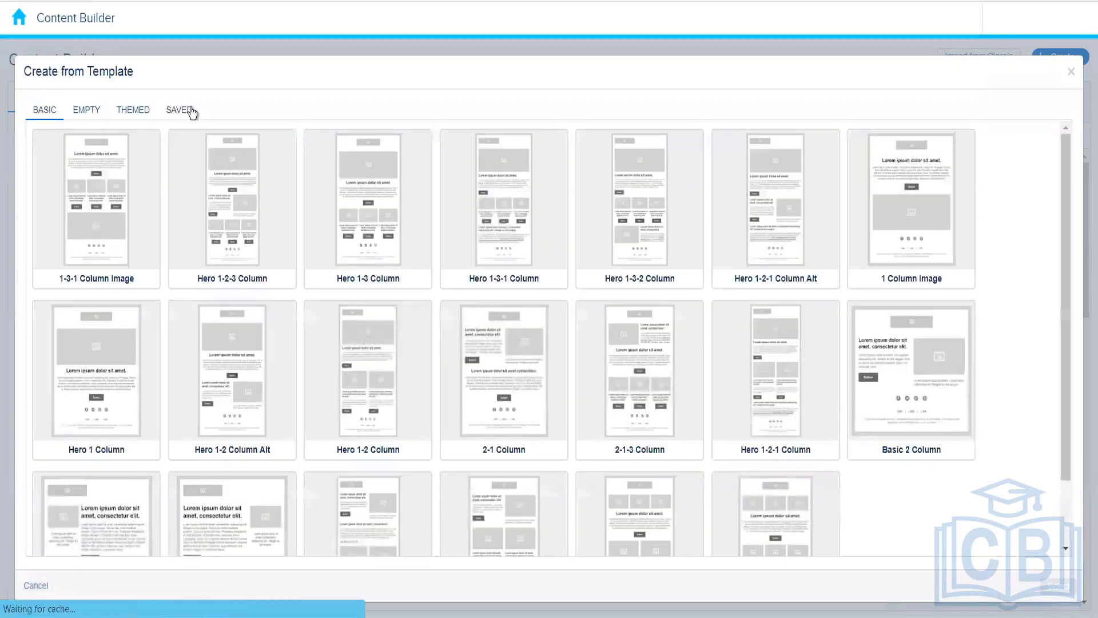
pyautogui.click(141, 113)
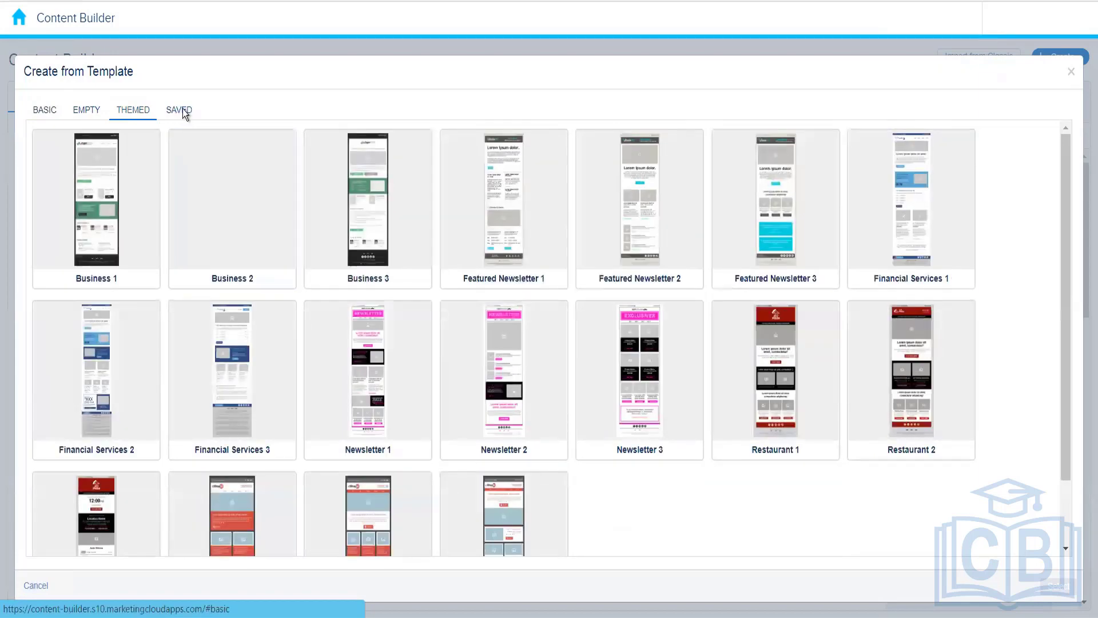
pyautogui.click(183, 109)
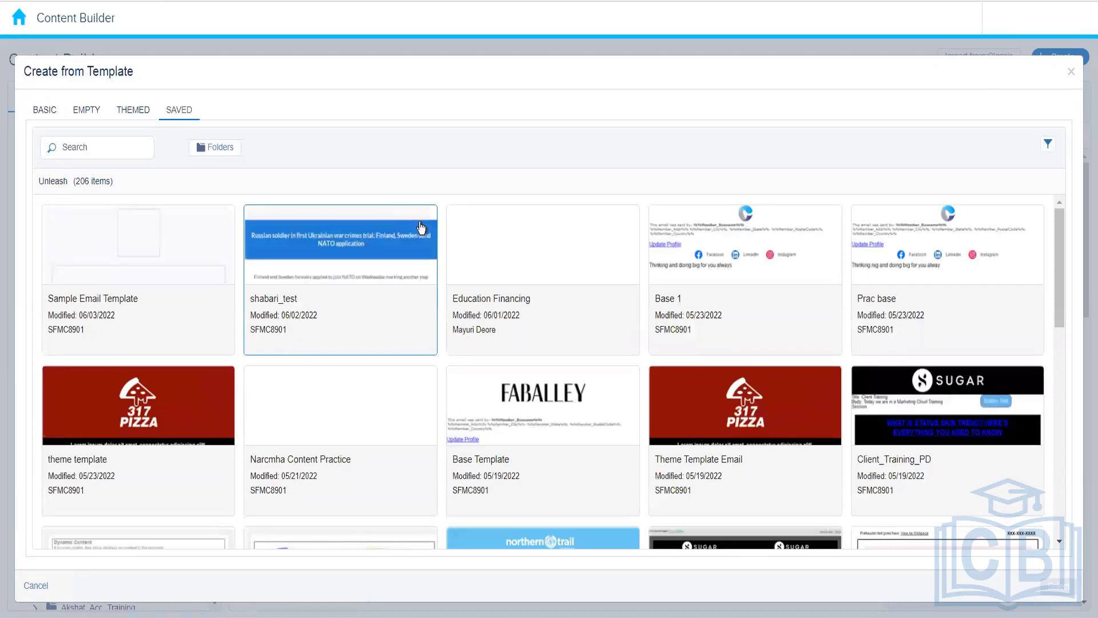
pyautogui.click(43, 114)
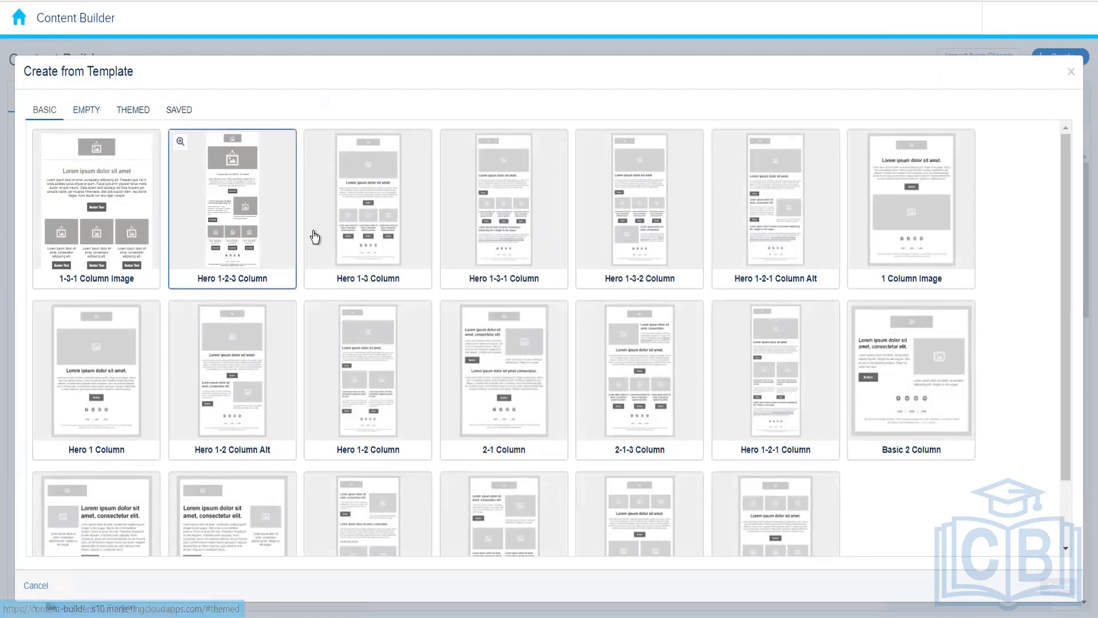
pyautogui.click(394, 206)
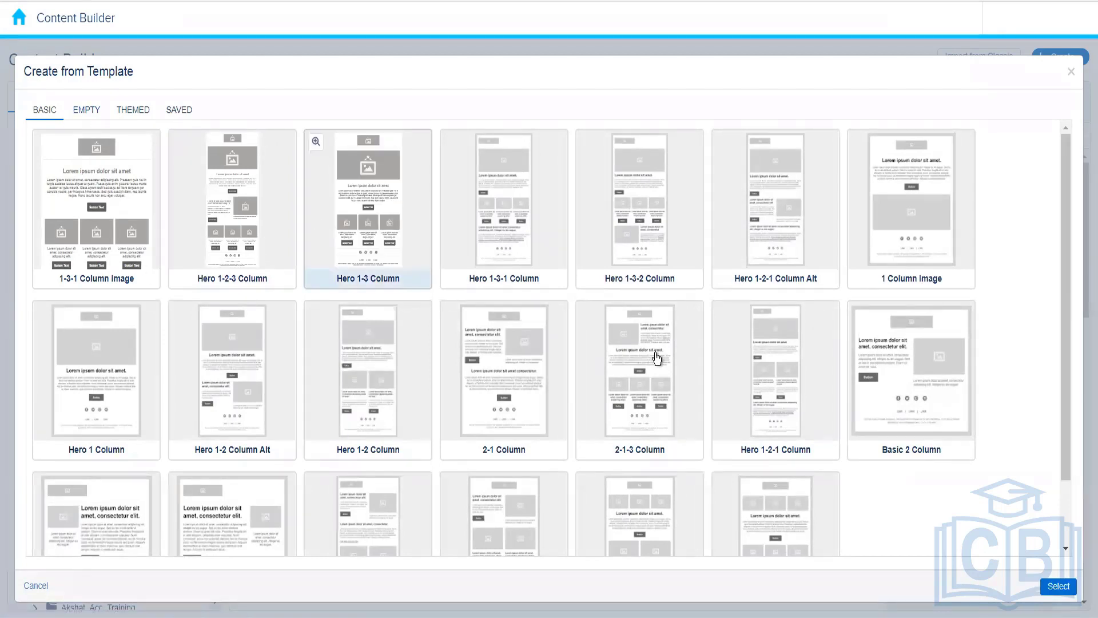
pyautogui.click(1057, 587)
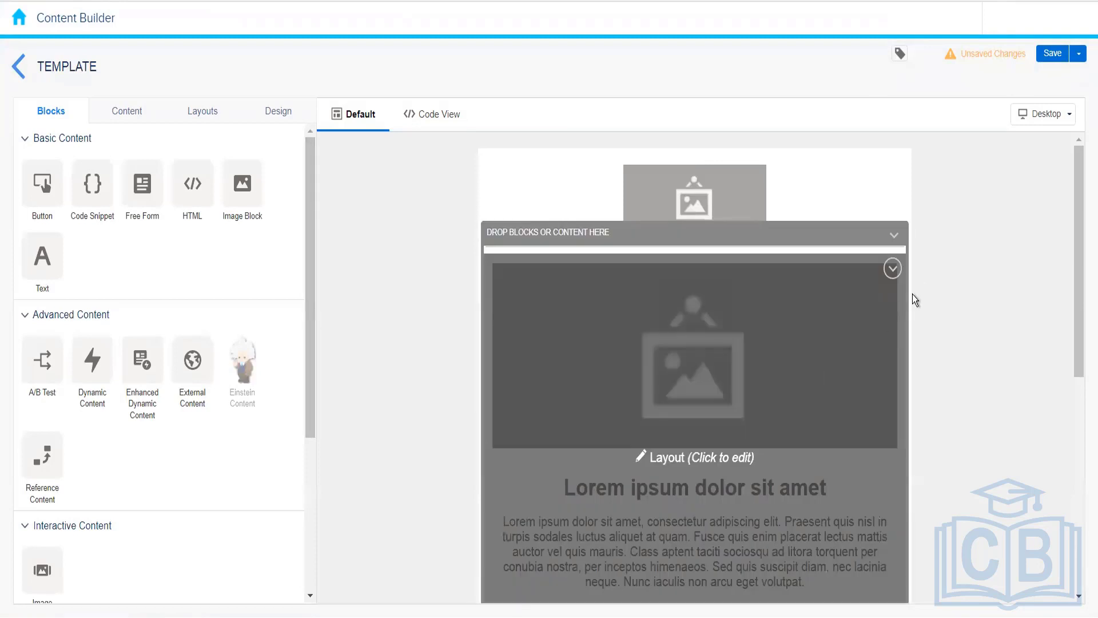
# Delete the hero layout block with the large image and heading from the template body
pyautogui.click(895, 274)
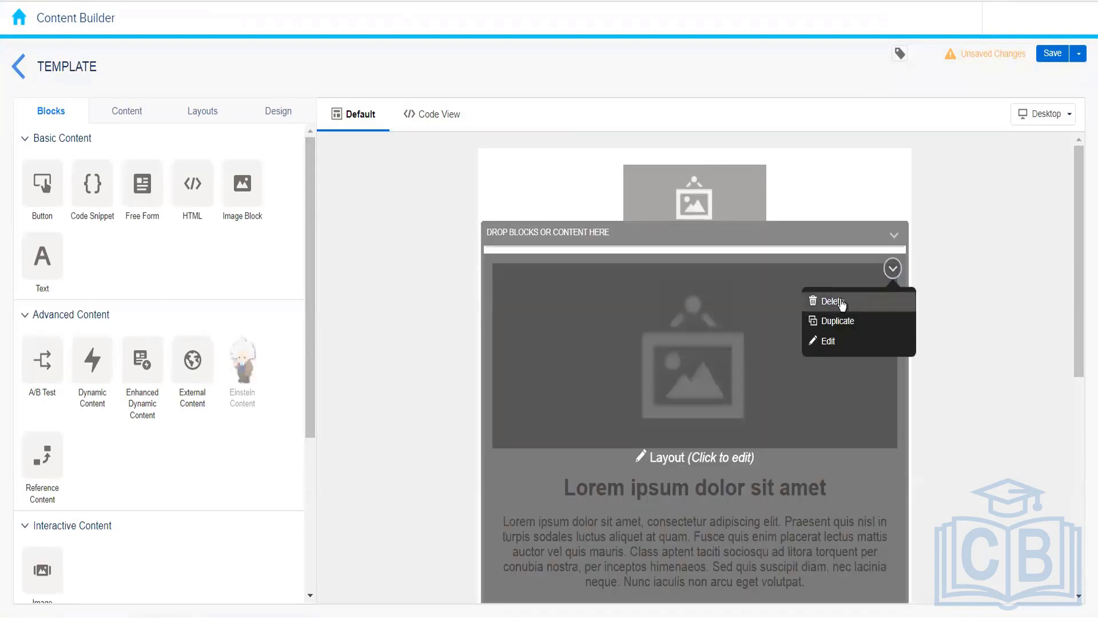
pyautogui.click(817, 299)
pyautogui.click(713, 301)
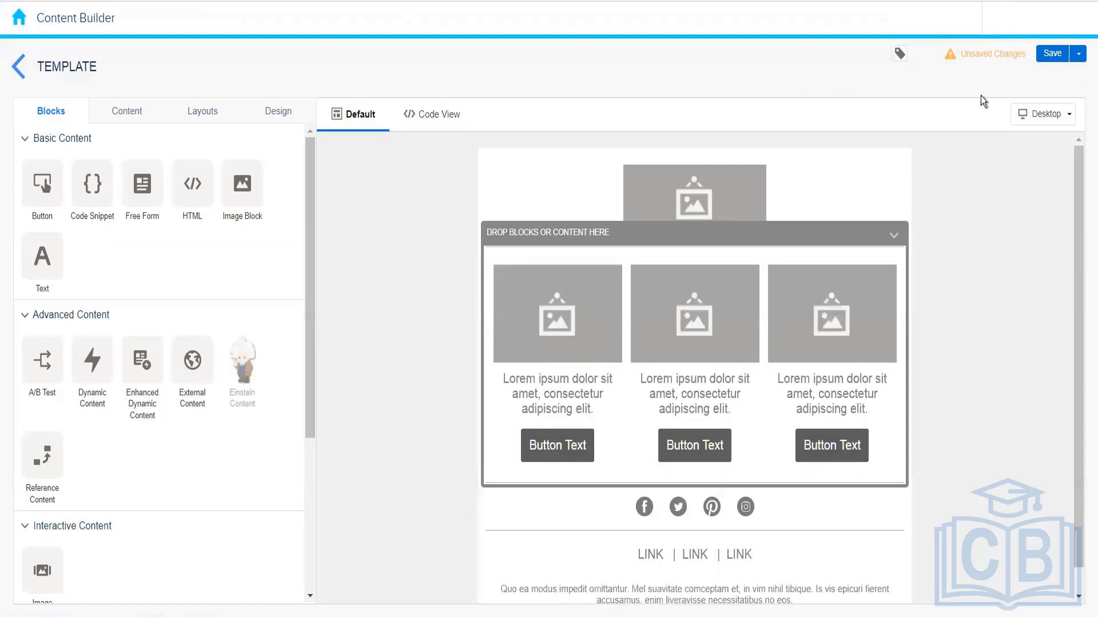
# Save the template as Basic Template 2 Demo in its current location and return to the content list
pyautogui.click(1042, 59)
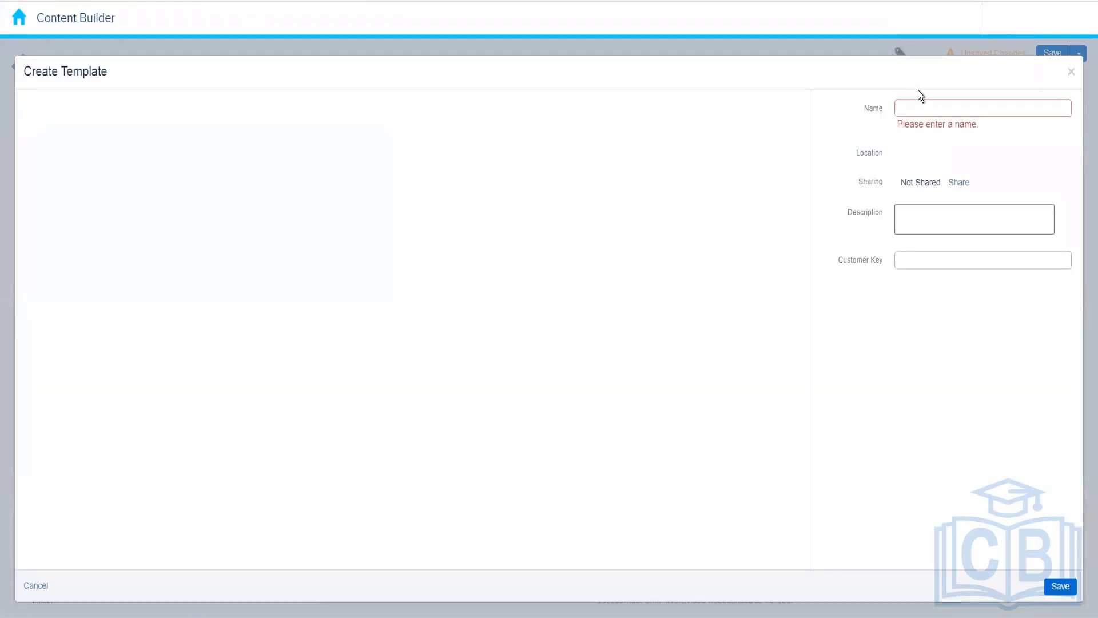
pyautogui.click(921, 112)
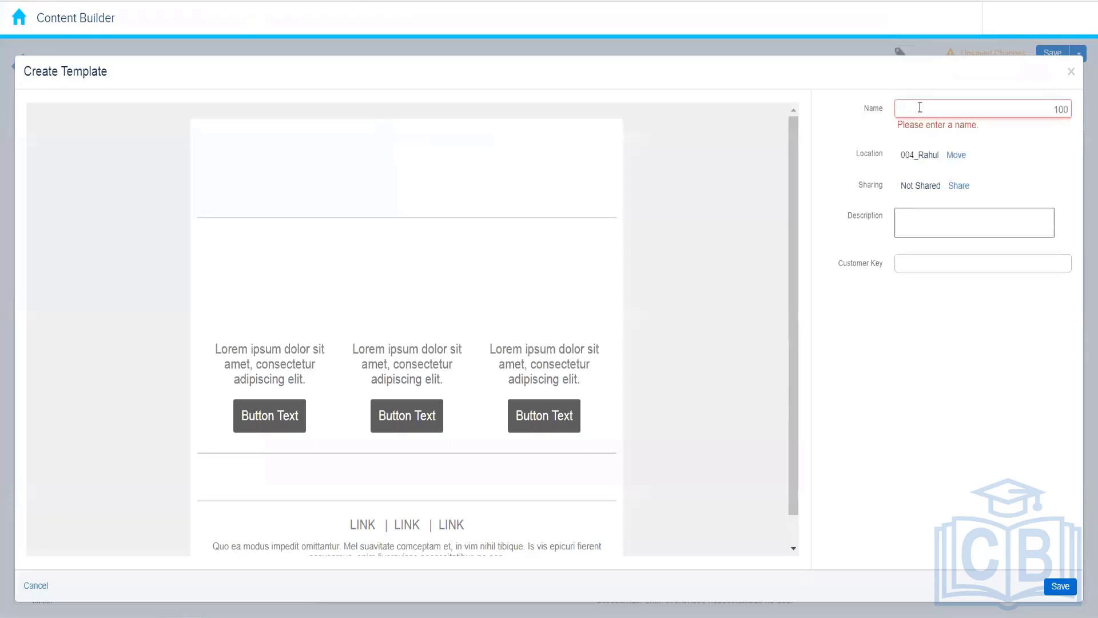
pyautogui.write('Basic Templa')
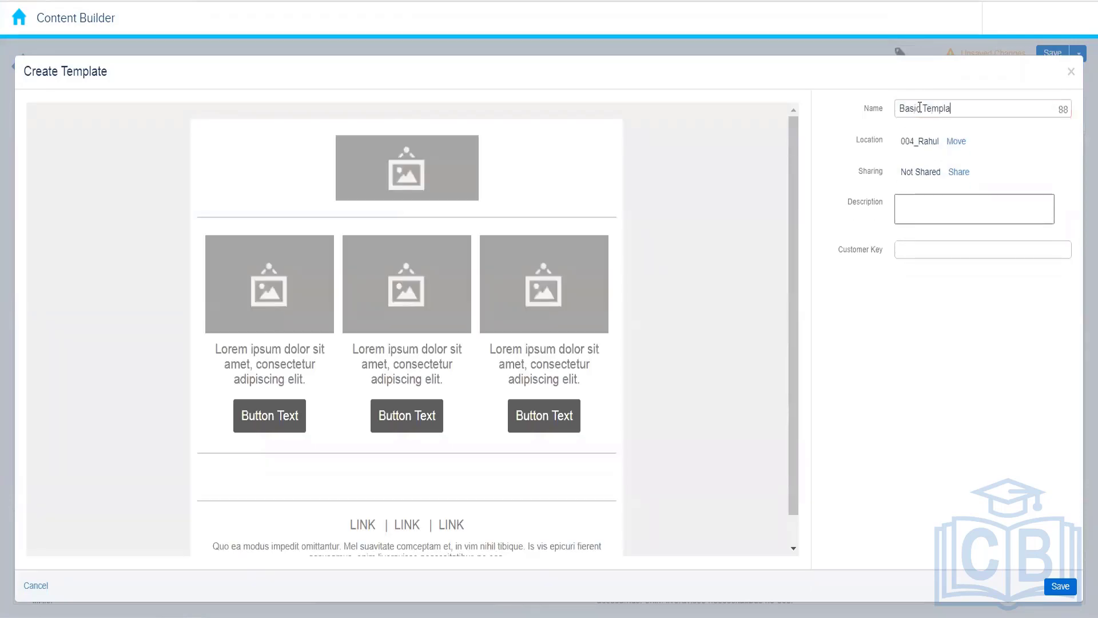
pyautogui.write('te 2')
pyautogui.write('De')
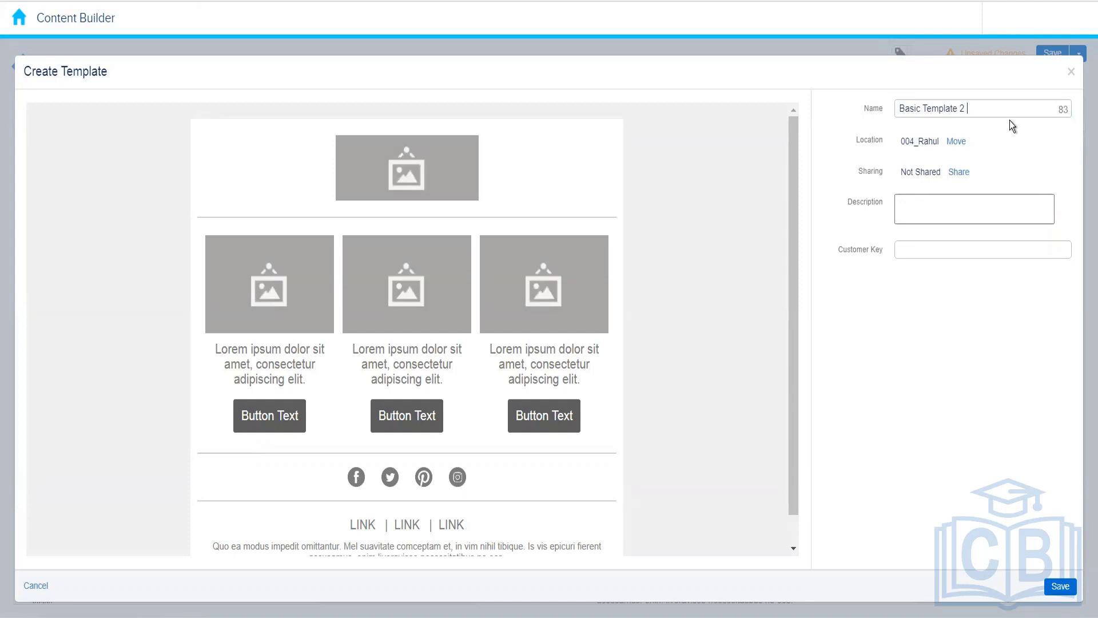
pyautogui.write('mo')
pyautogui.click(1060, 586)
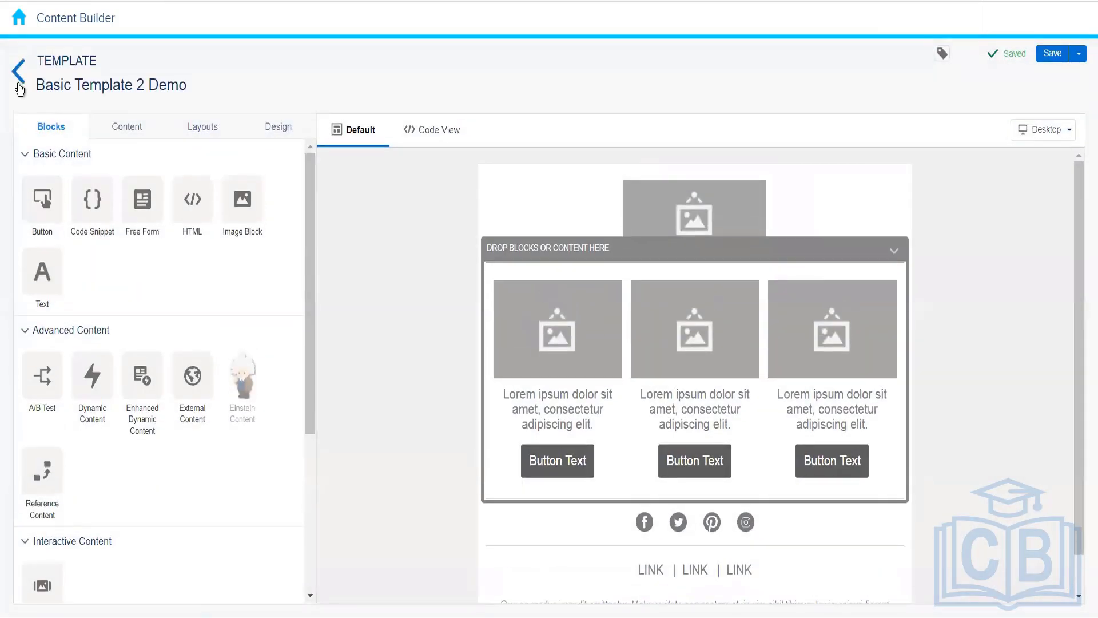
pyautogui.click(18, 85)
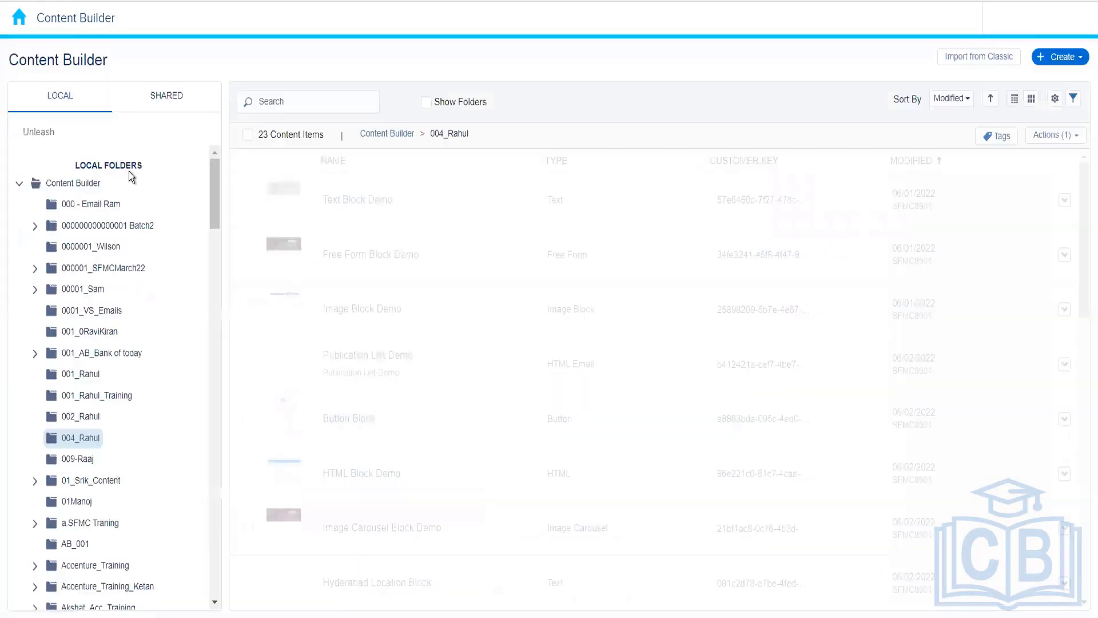
# Check the saved templates offered for a new template based on an existing one, and cancel the creation
pyautogui.click(1075, 64)
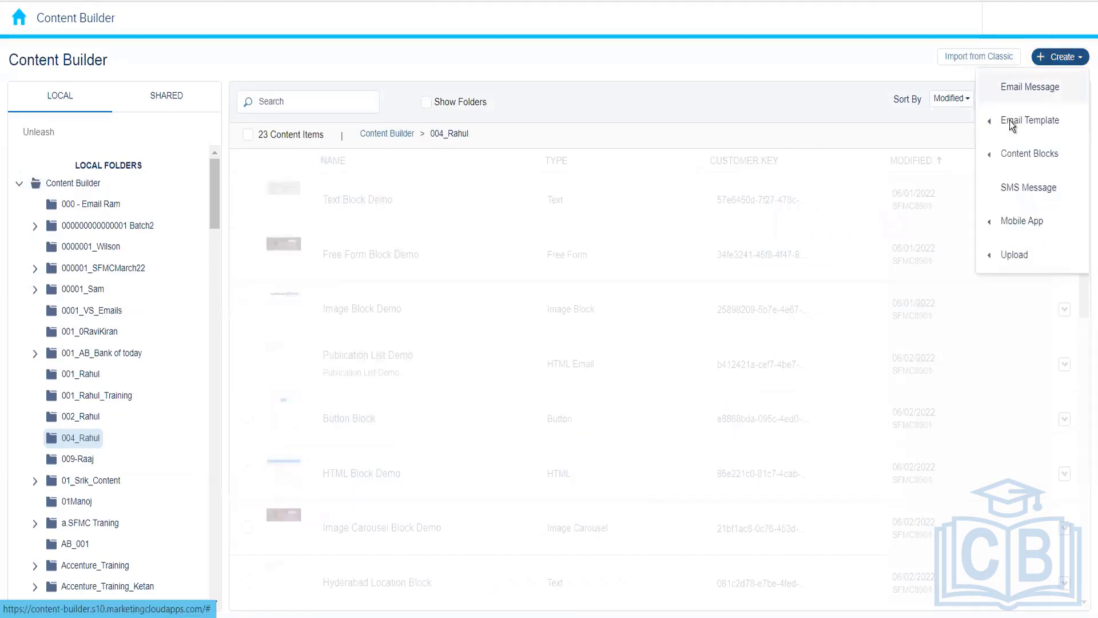
pyautogui.moveTo(1012, 124)
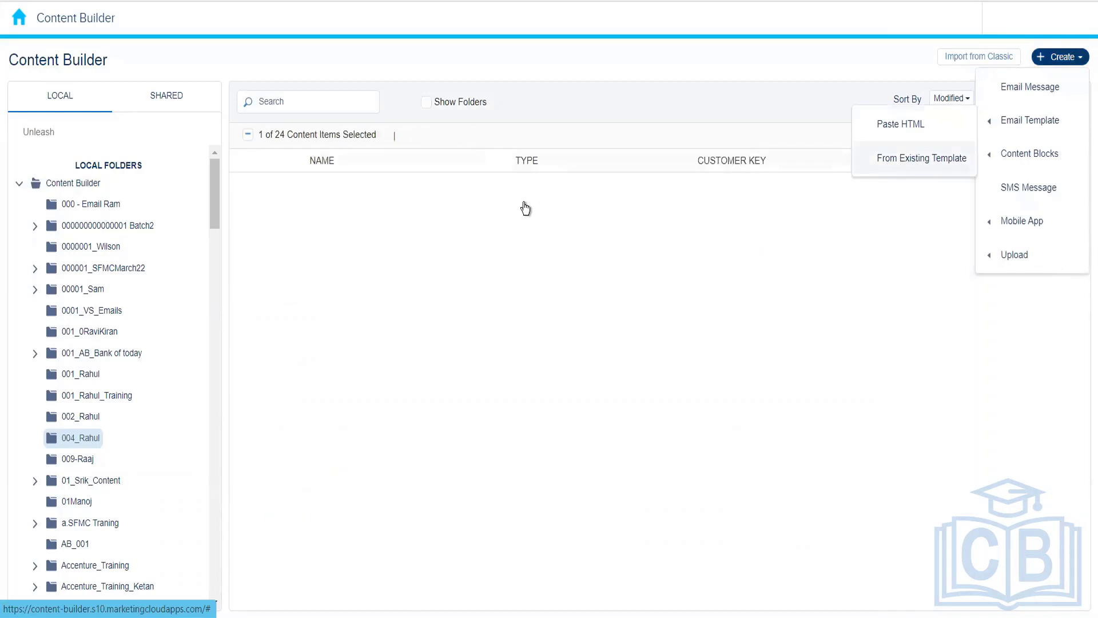
pyautogui.click(340, 229)
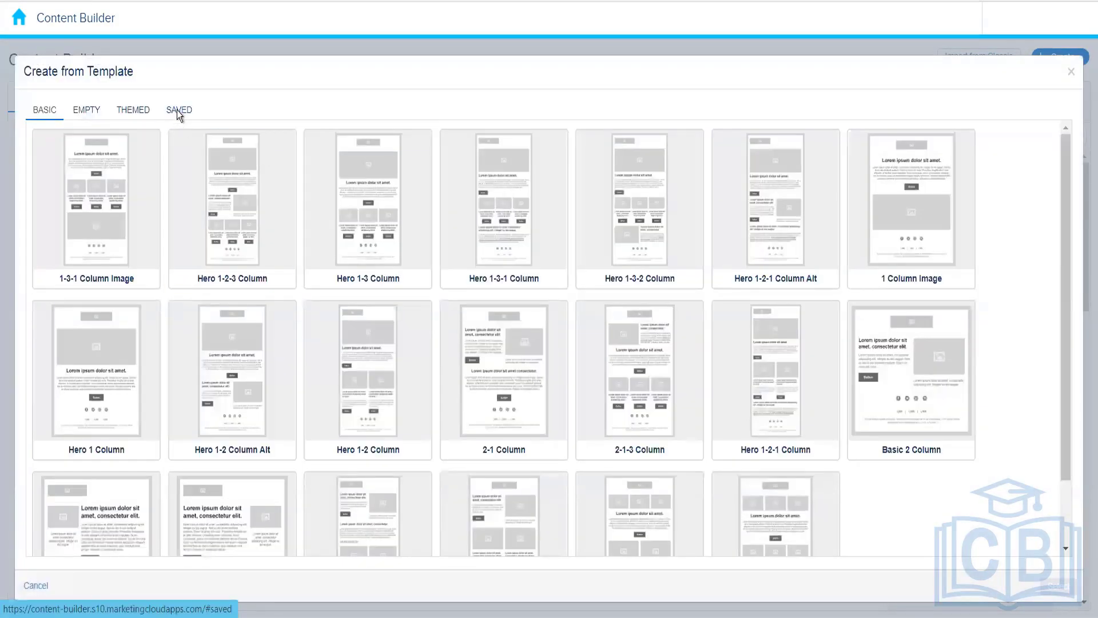
pyautogui.click(176, 110)
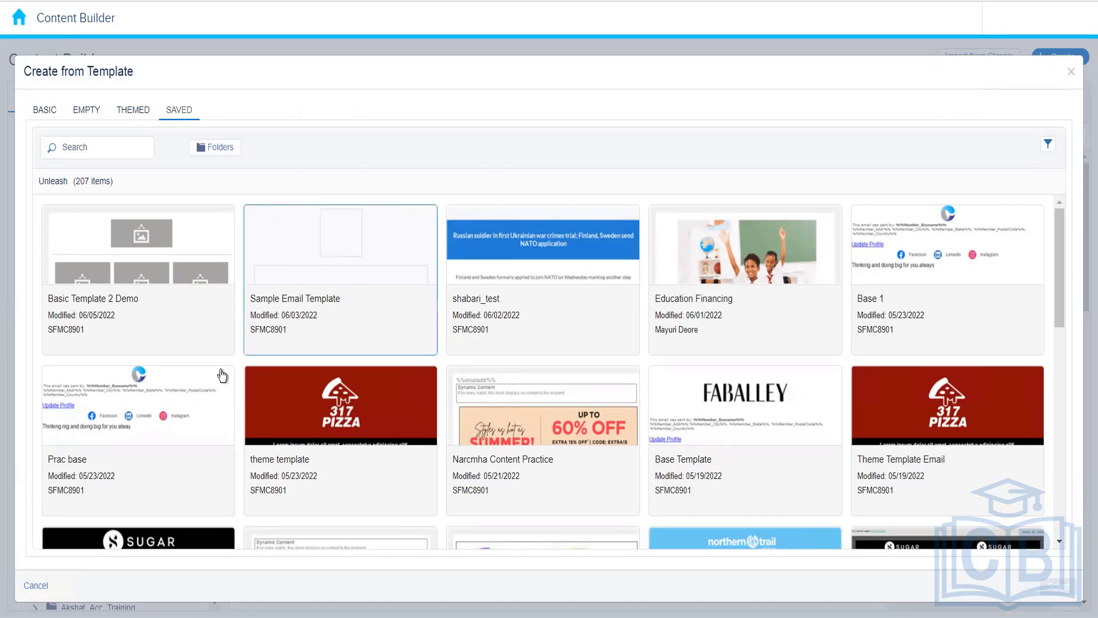
pyautogui.click(43, 590)
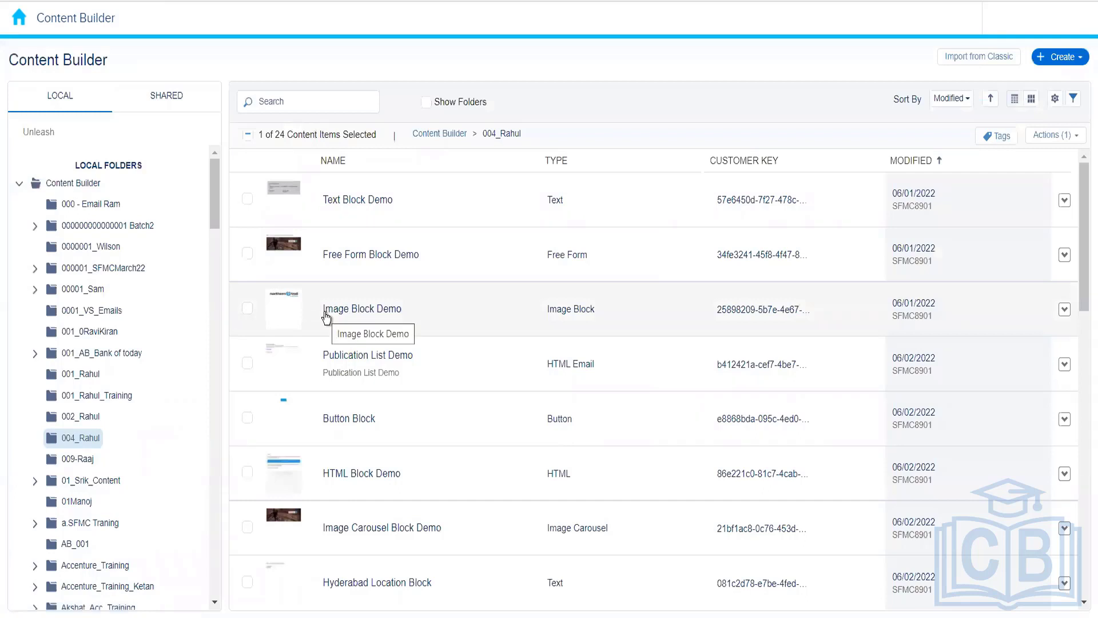
# Start a new email message, review its creation options, and choose to base it on an existing email
pyautogui.click(1059, 57)
pyautogui.click(1014, 100)
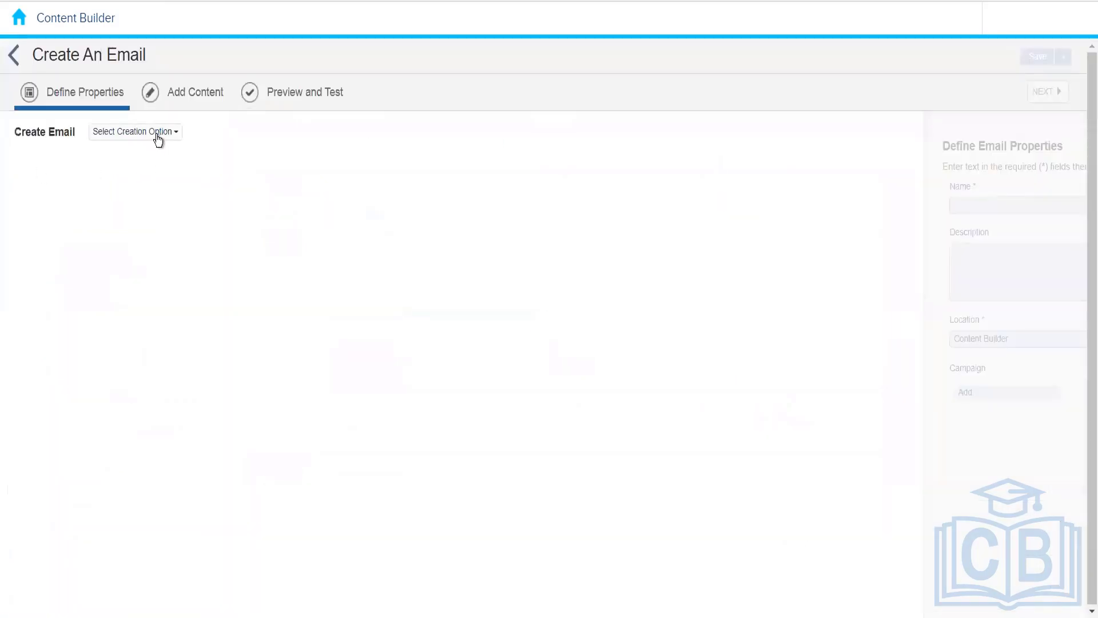
pyautogui.click(157, 134)
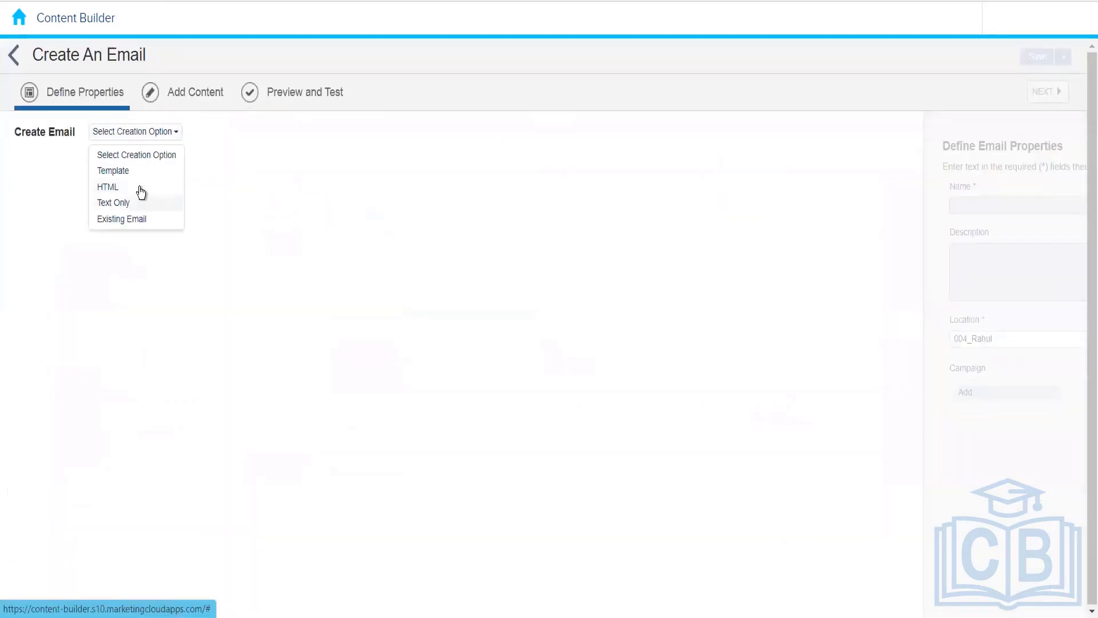
pyautogui.click(158, 223)
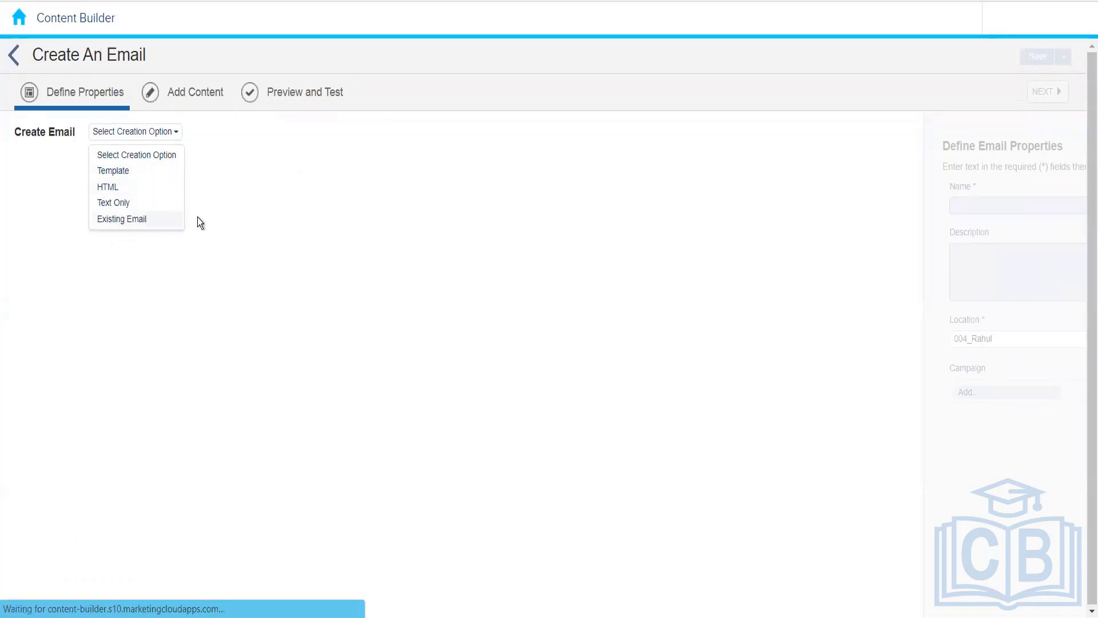
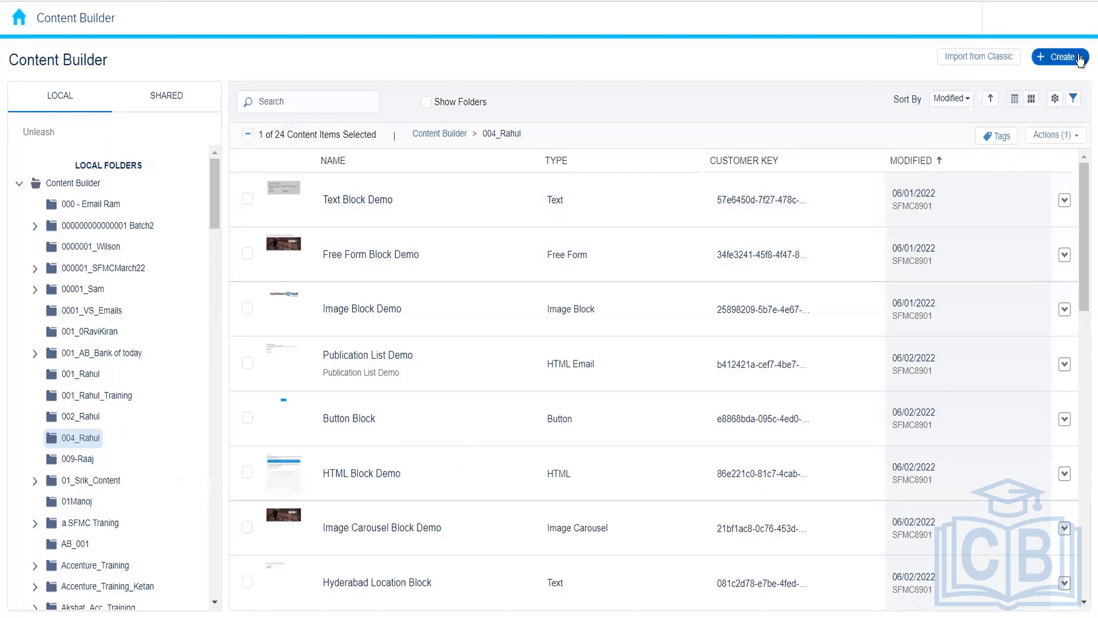
# Check the saved templates offered for a new template-based email message, and cancel the creation
pyautogui.click(1073, 57)
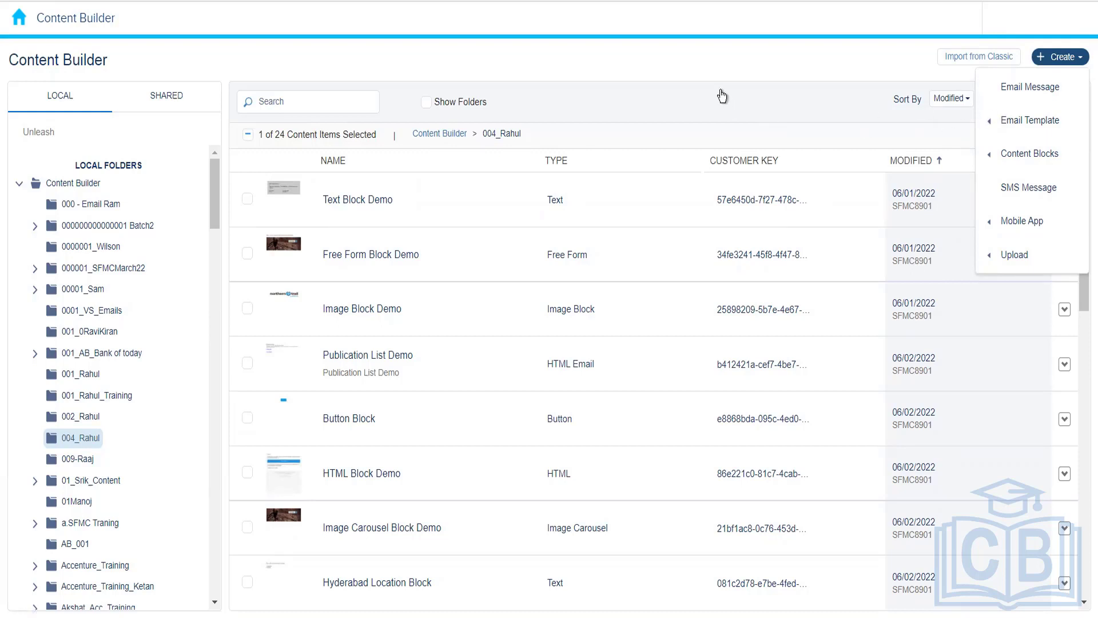
pyautogui.click(771, 77)
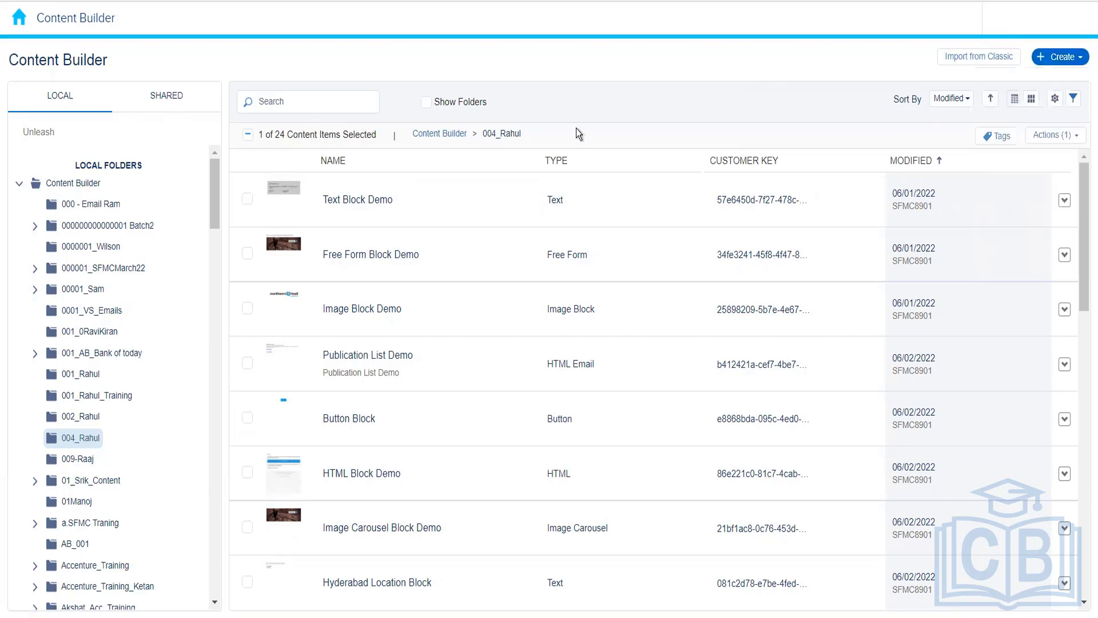
pyautogui.click(1075, 55)
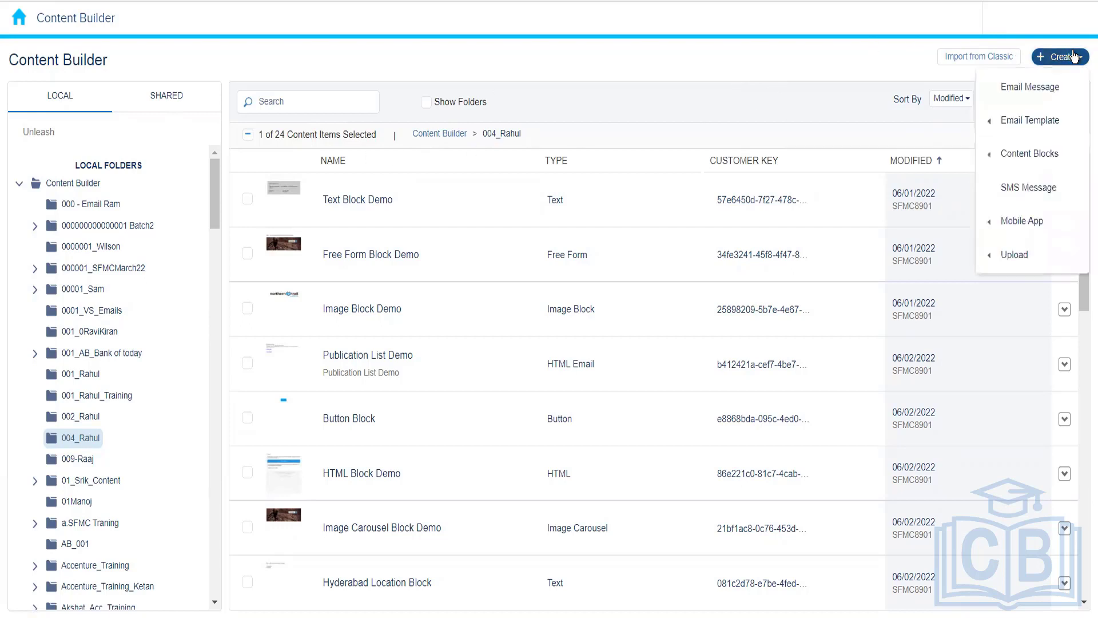
pyautogui.click(952, 84)
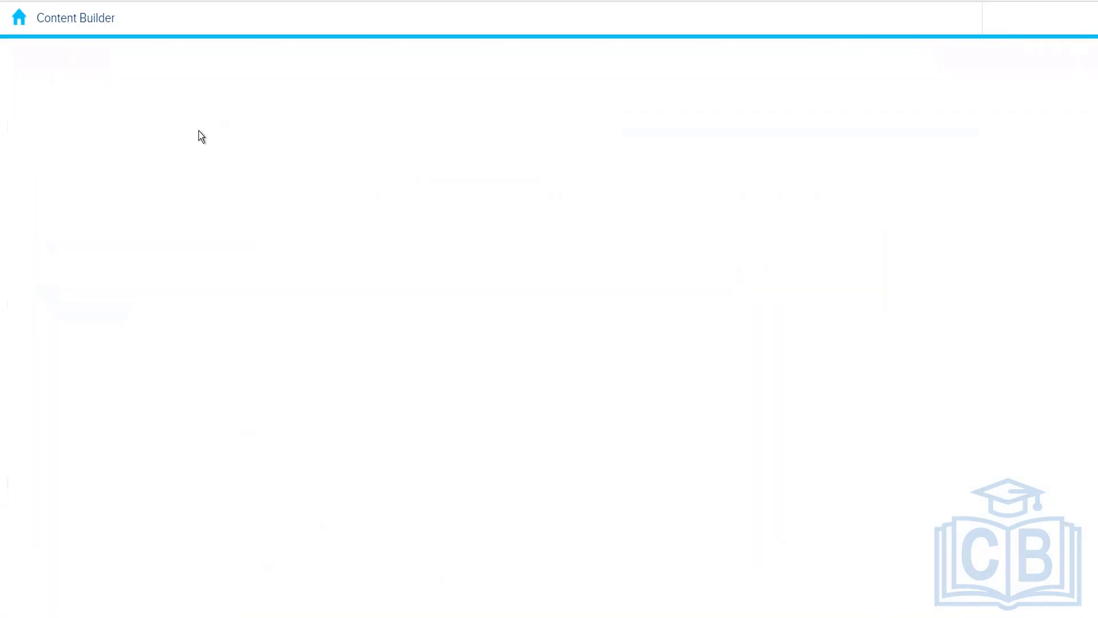
pyautogui.click(138, 135)
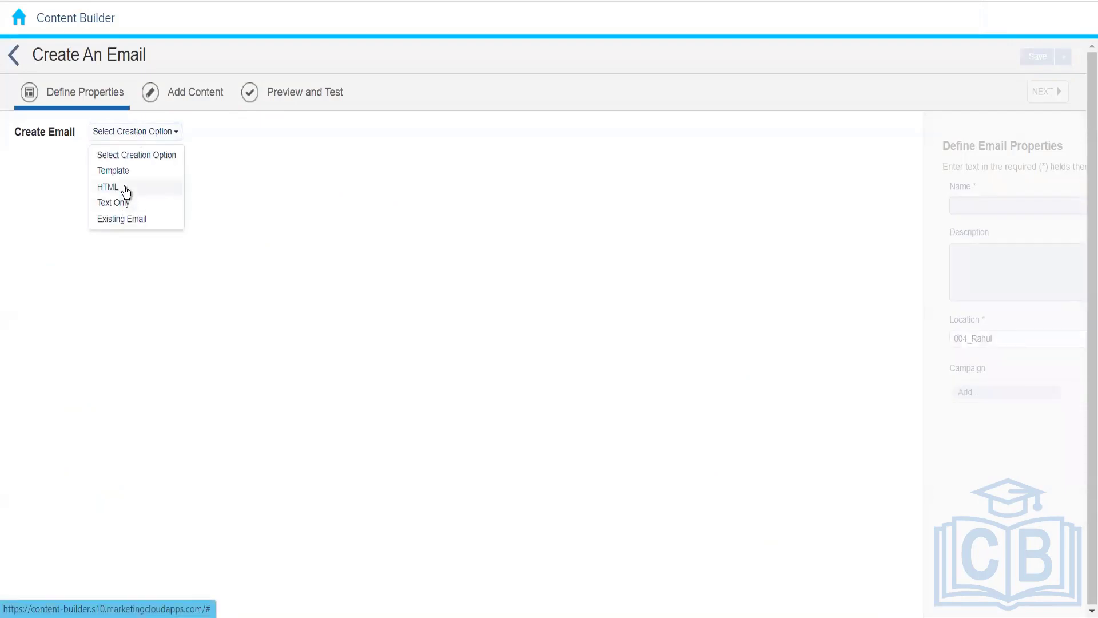
pyautogui.click(123, 172)
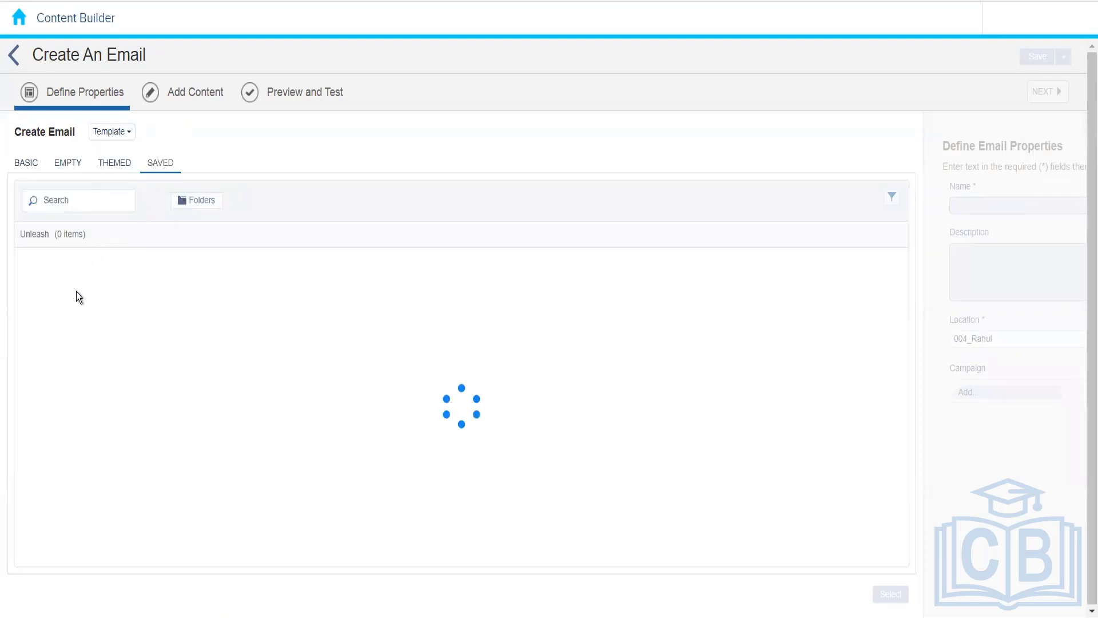
pyautogui.click(15, 69)
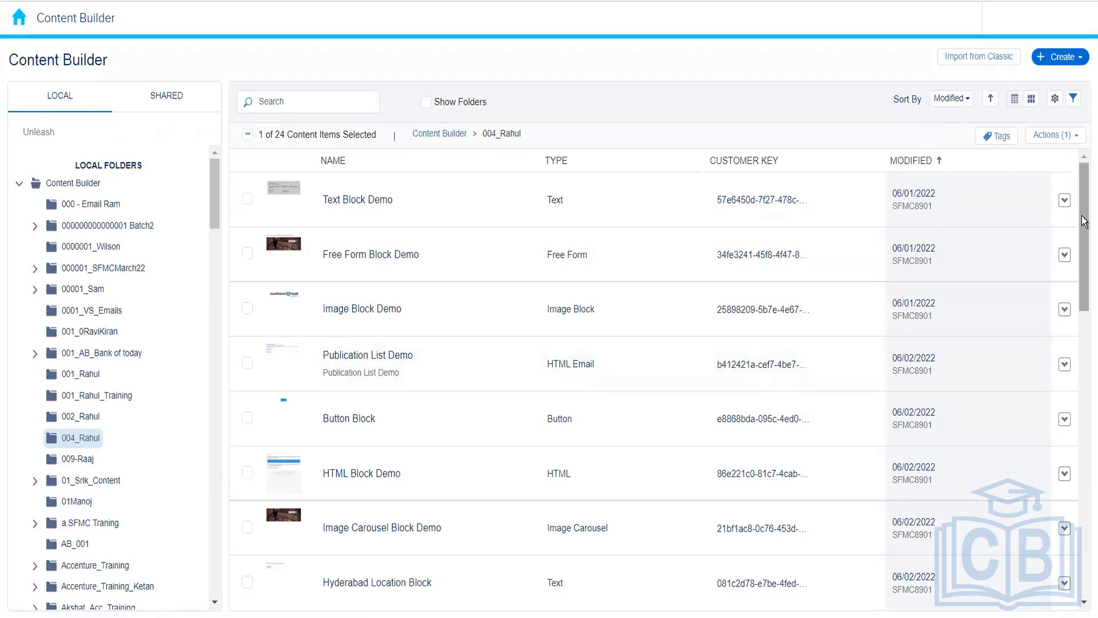
# Try inserting a Text block above the heading in Basic Template Based Email message, and discard the unsaved changes
pyautogui.scroll(-10, 1073, 396)
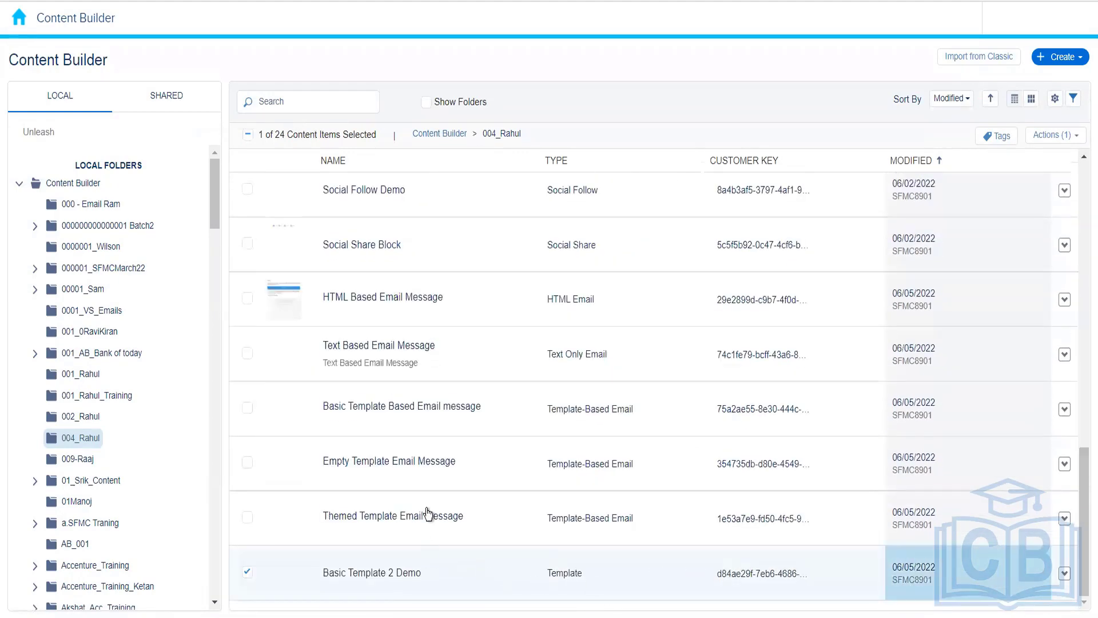
pyautogui.click(429, 413)
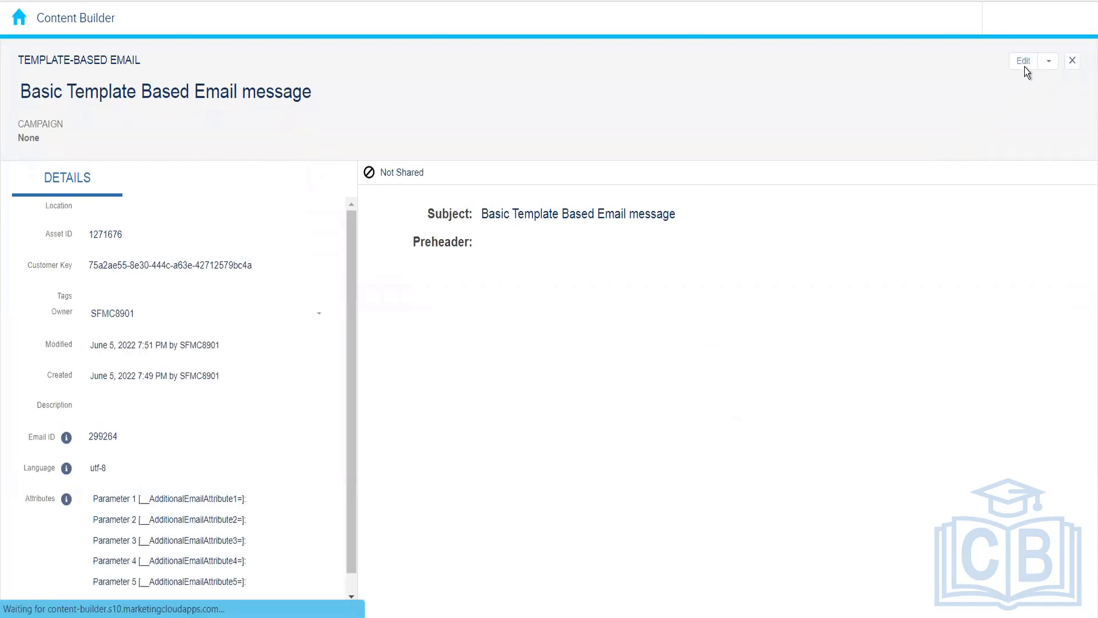
pyautogui.click(1025, 63)
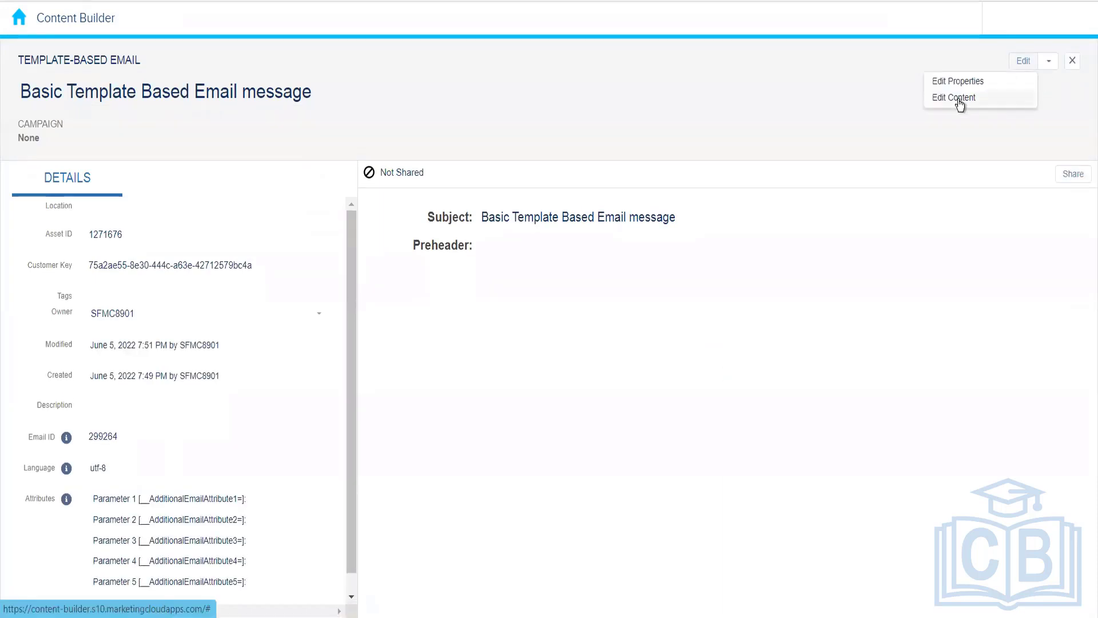
pyautogui.click(954, 97)
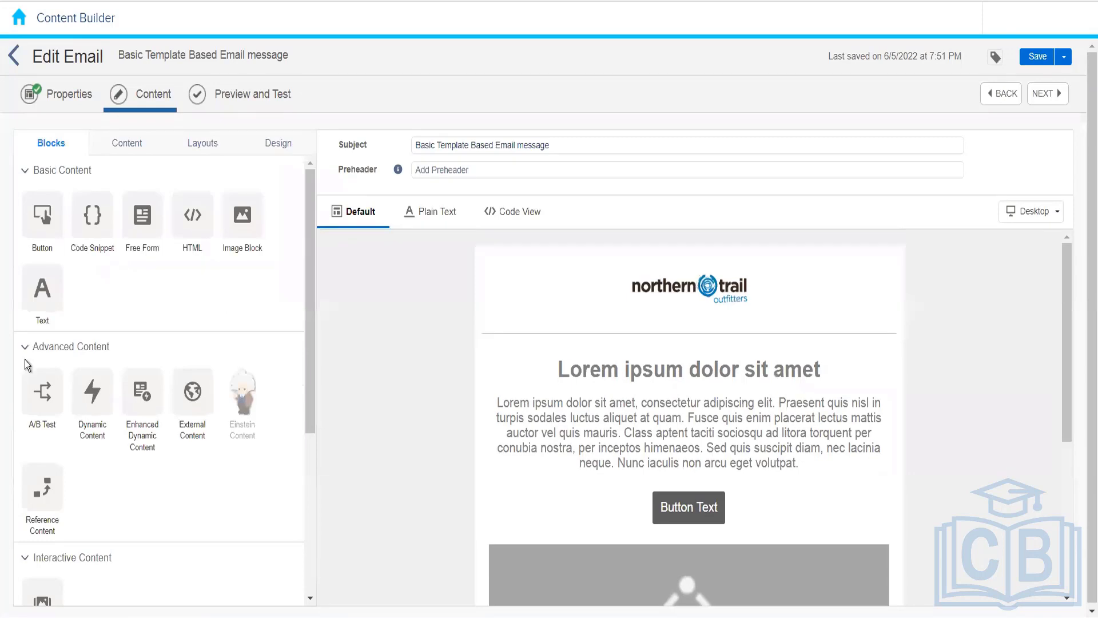
pyautogui.moveTo(42, 287); pyautogui.dragTo(566, 344)
pyautogui.click(695, 390)
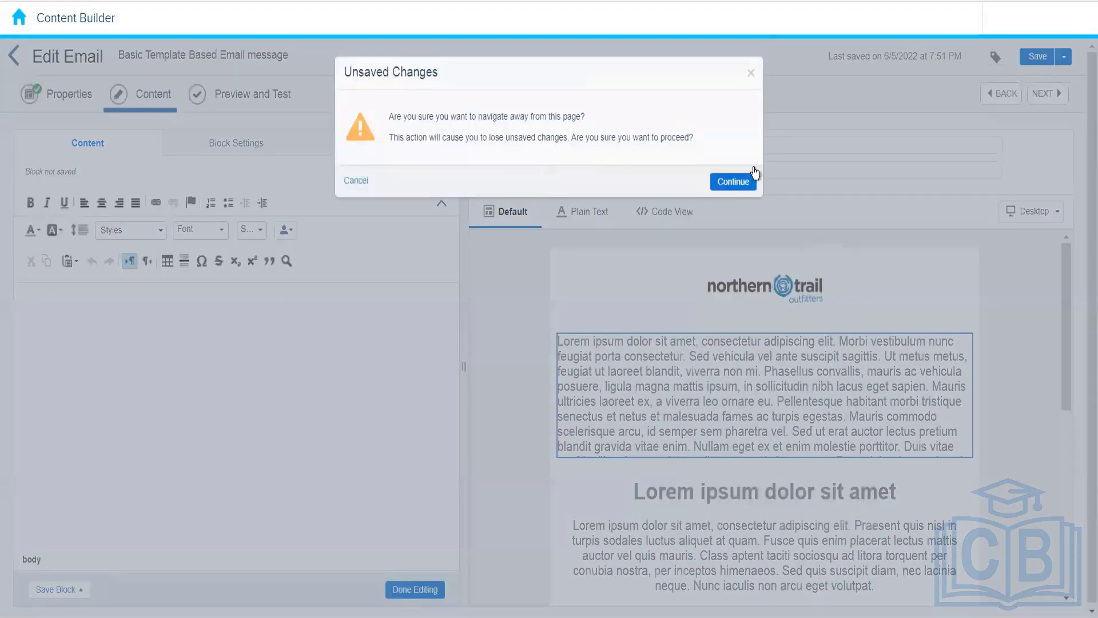
pyautogui.click(732, 184)
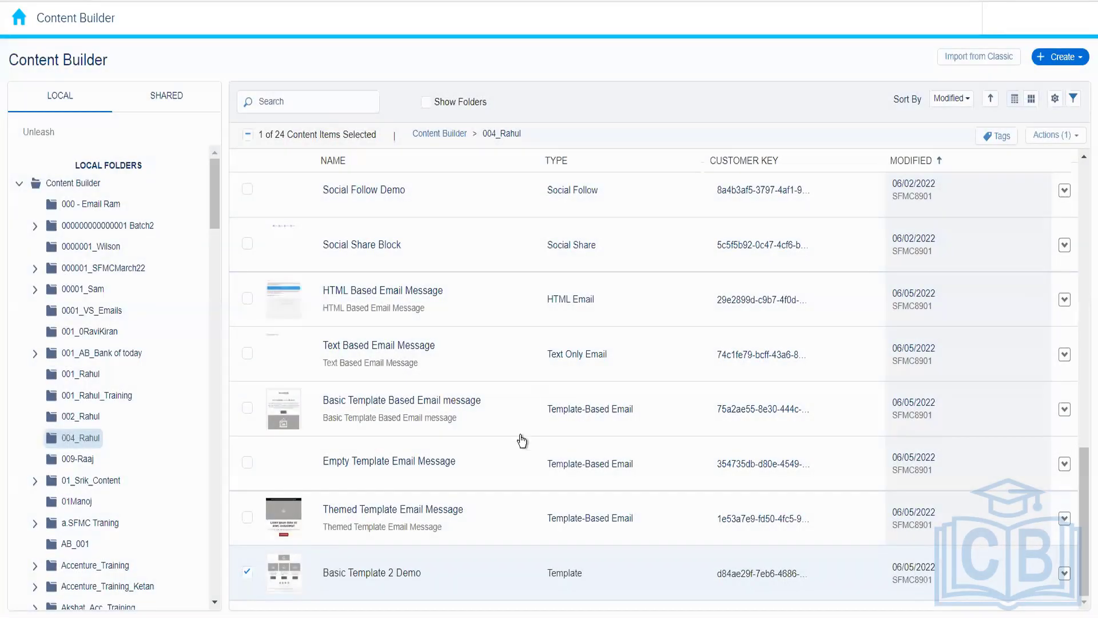
# Reopen the content of Basic Template Based Email message for editing
pyautogui.click(488, 424)
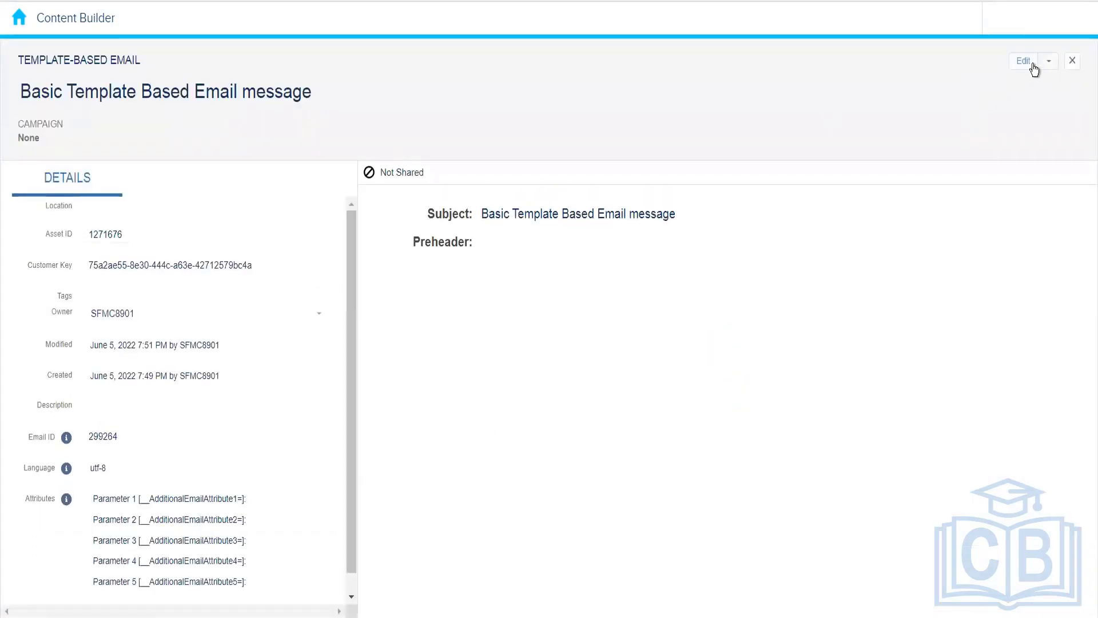
pyautogui.click(1024, 61)
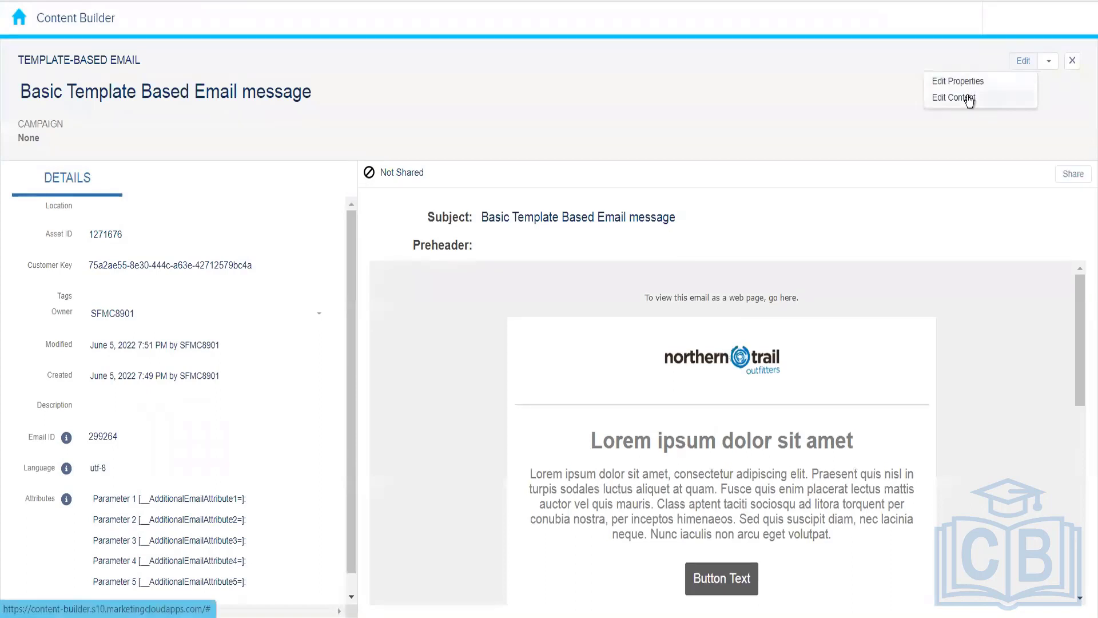
pyautogui.click(971, 97)
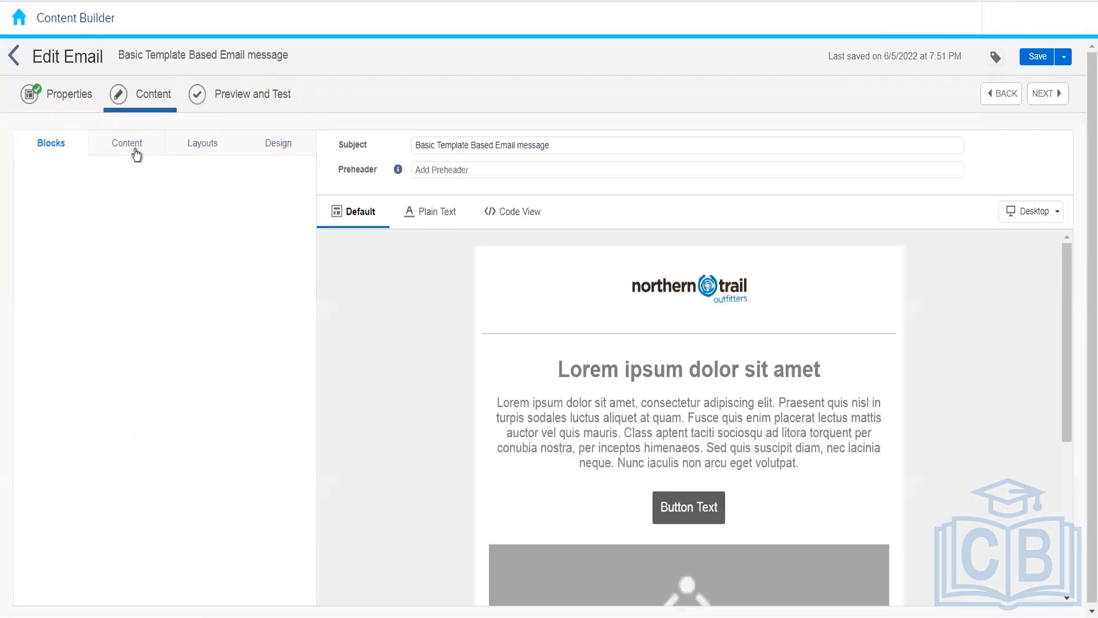
# Add the saved Text Block Demo content between the logo and the heading of the email
pyautogui.click(127, 143)
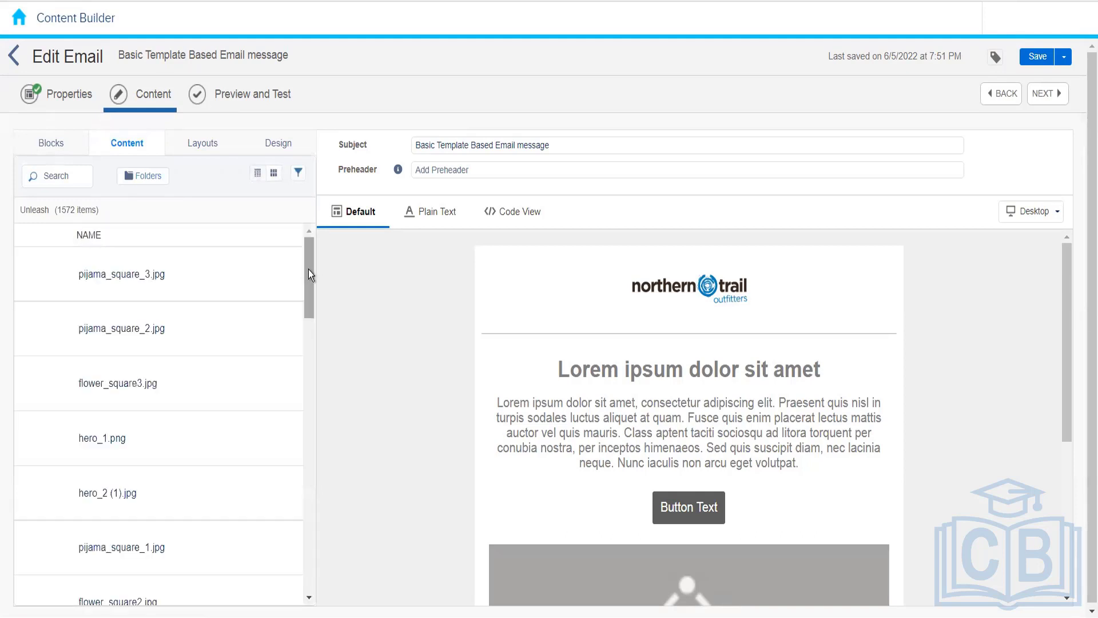
pyautogui.moveTo(309, 270); pyautogui.dragTo(299, 458)
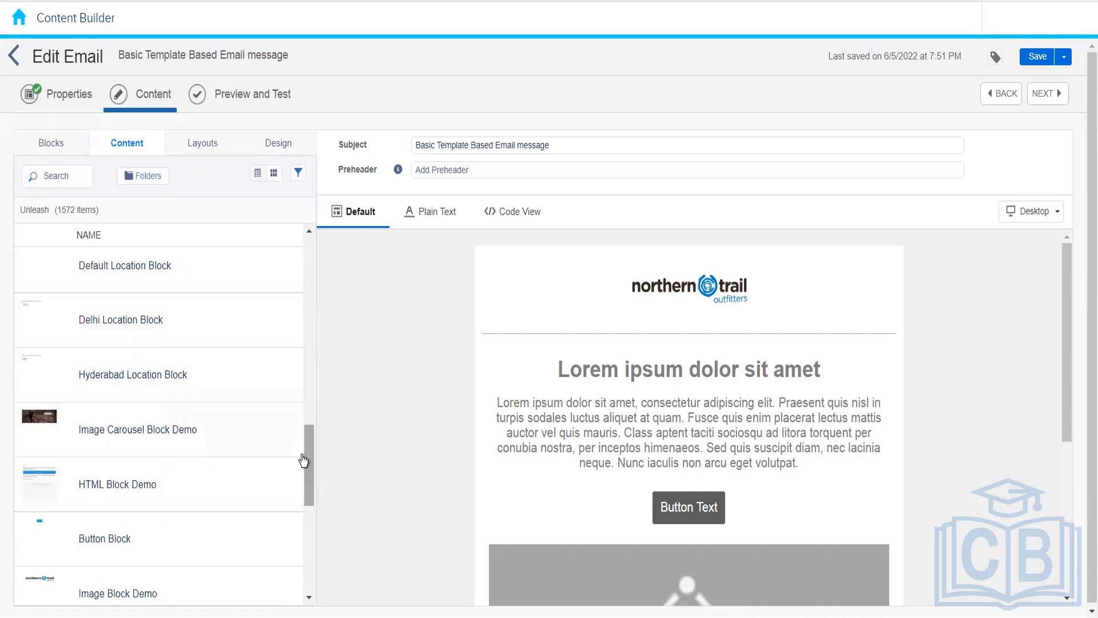
pyautogui.moveTo(307, 459); pyautogui.dragTo(313, 507)
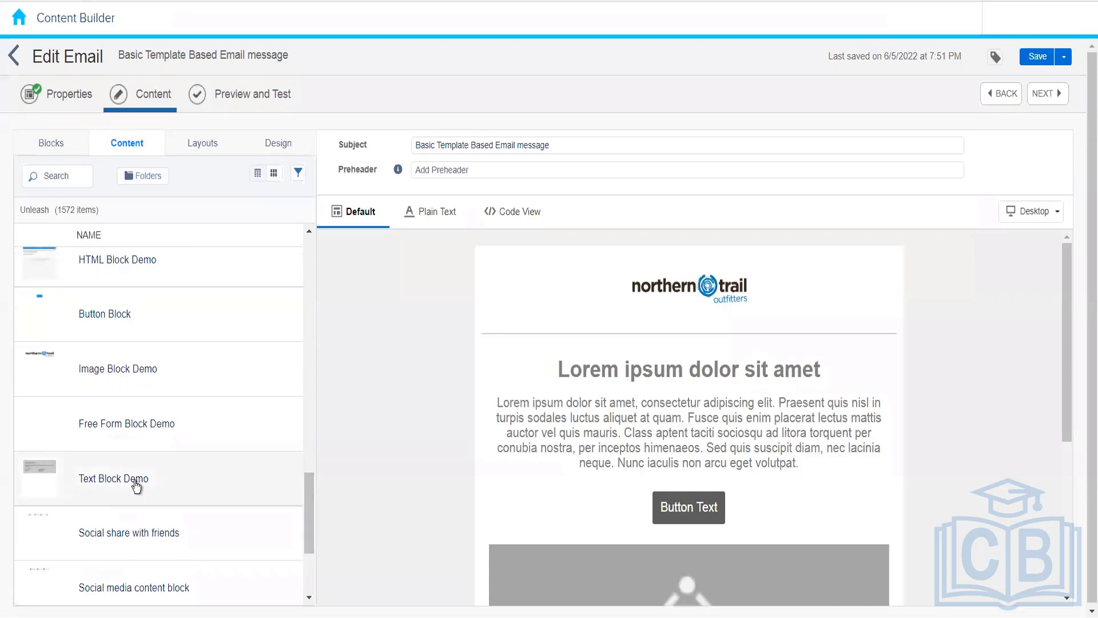
pyautogui.moveTo(135, 483); pyautogui.dragTo(562, 369)
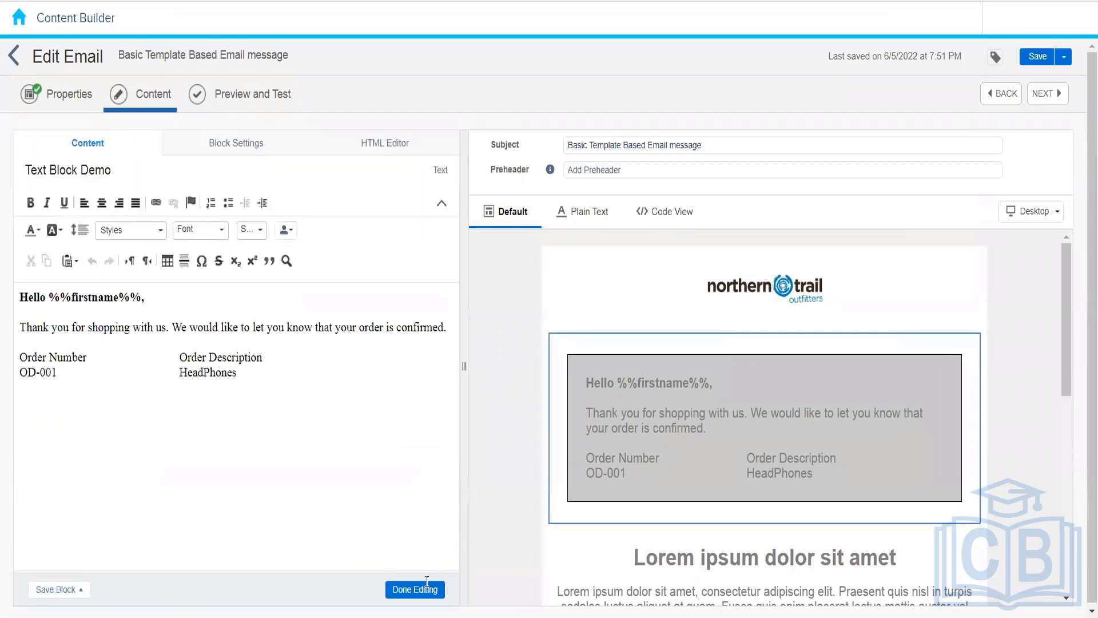
pyautogui.click(427, 585)
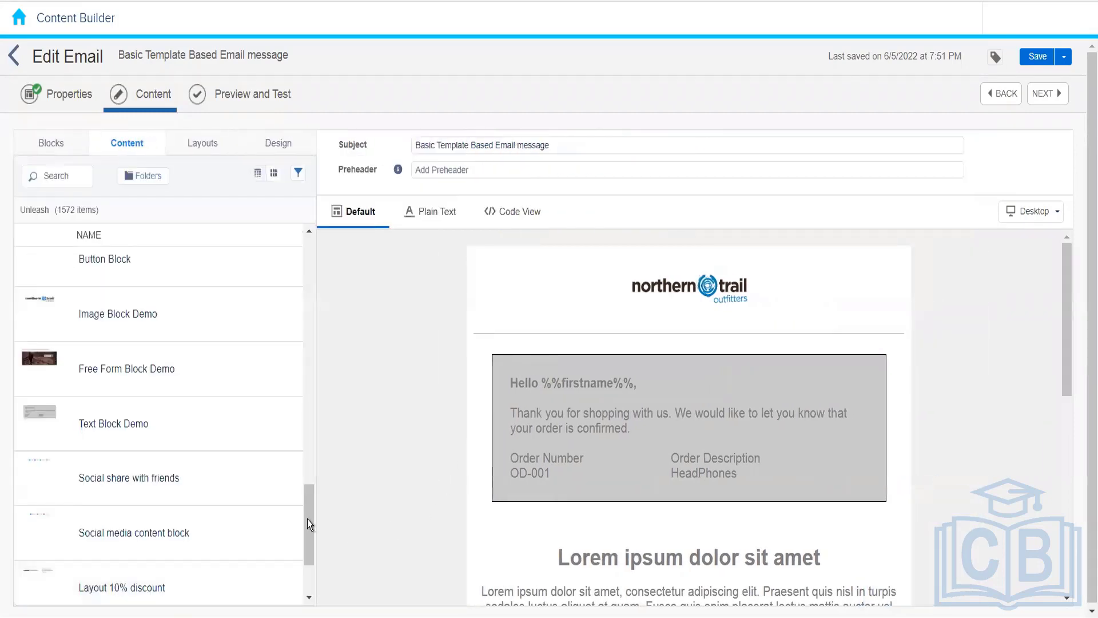
# Add the saved Dynamic Block Demo content directly below the order confirmation block in the email
pyautogui.moveTo(307, 520); pyautogui.dragTo(307, 445)
pyautogui.moveTo(182, 274); pyautogui.dragTo(608, 541)
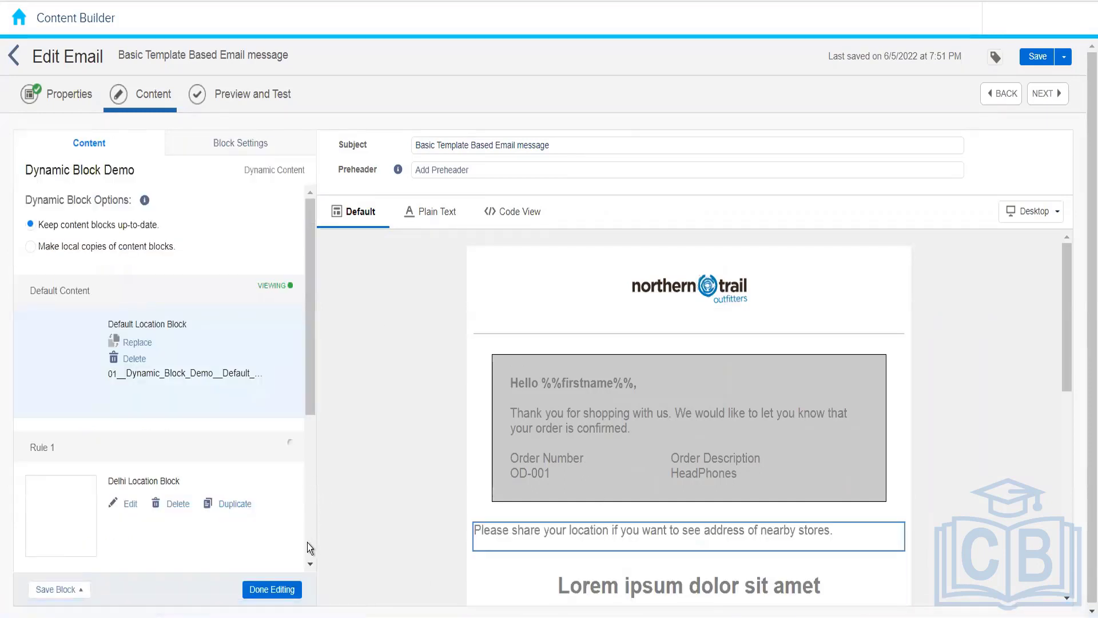
pyautogui.click(272, 590)
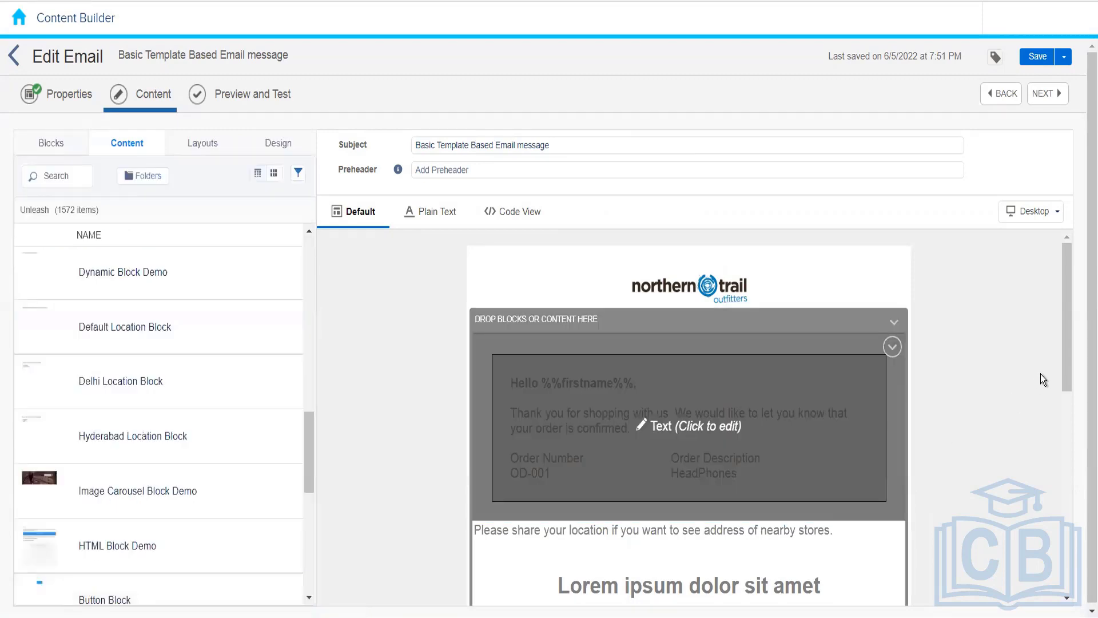
# Insert an empty One Column layout between the large image placeholder and the social icons near the email's end
pyautogui.moveTo(1066, 374); pyautogui.dragTo(1042, 598)
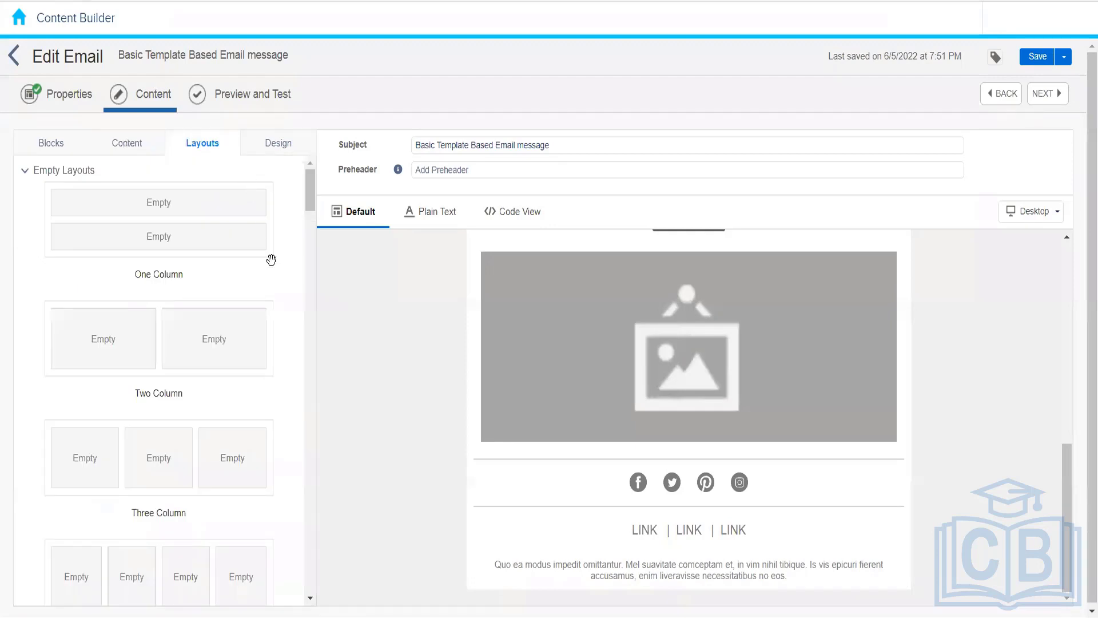
pyautogui.moveTo(310, 201)
pyautogui.mouseDown()
pyautogui.moveTo(310, 295)
pyautogui.moveTo(311, 198)
pyautogui.mouseUp()
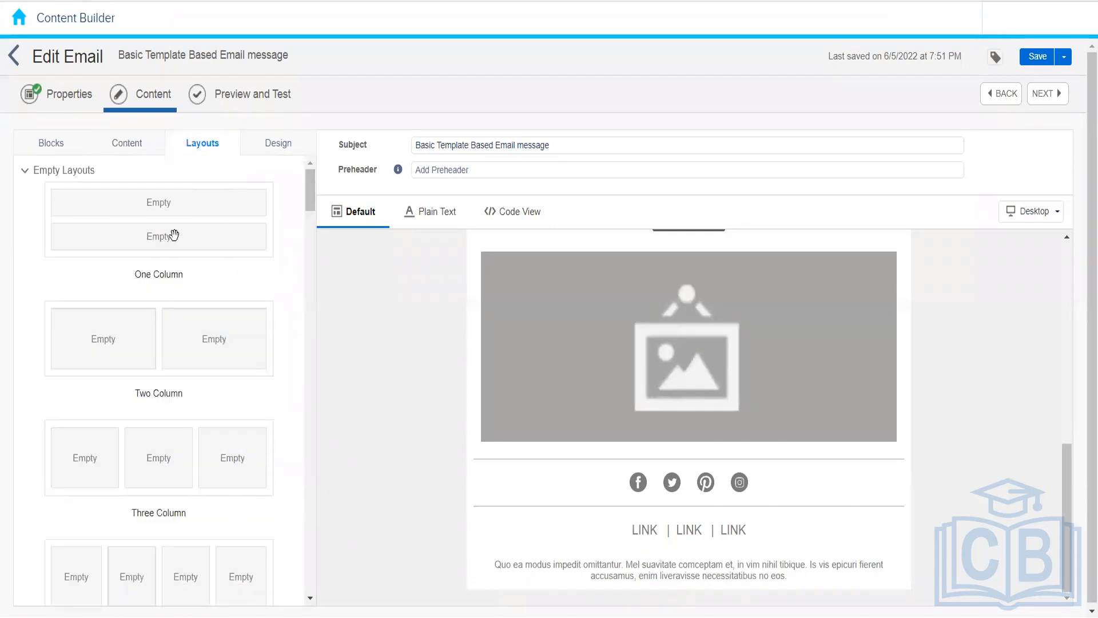
pyautogui.moveTo(174, 234); pyautogui.dragTo(629, 460)
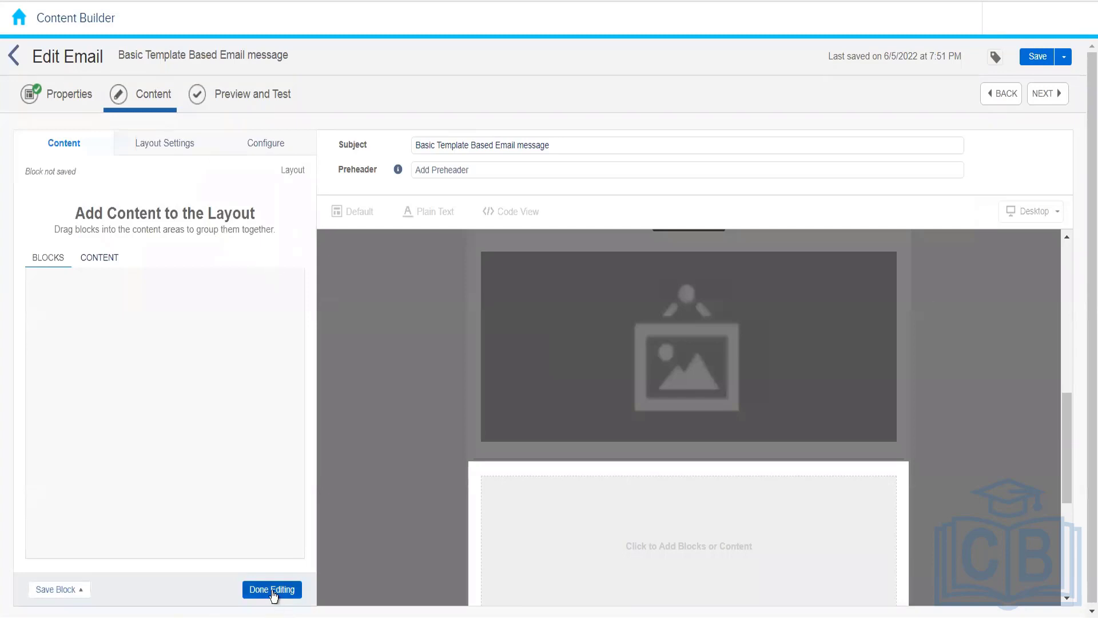
pyautogui.click(273, 590)
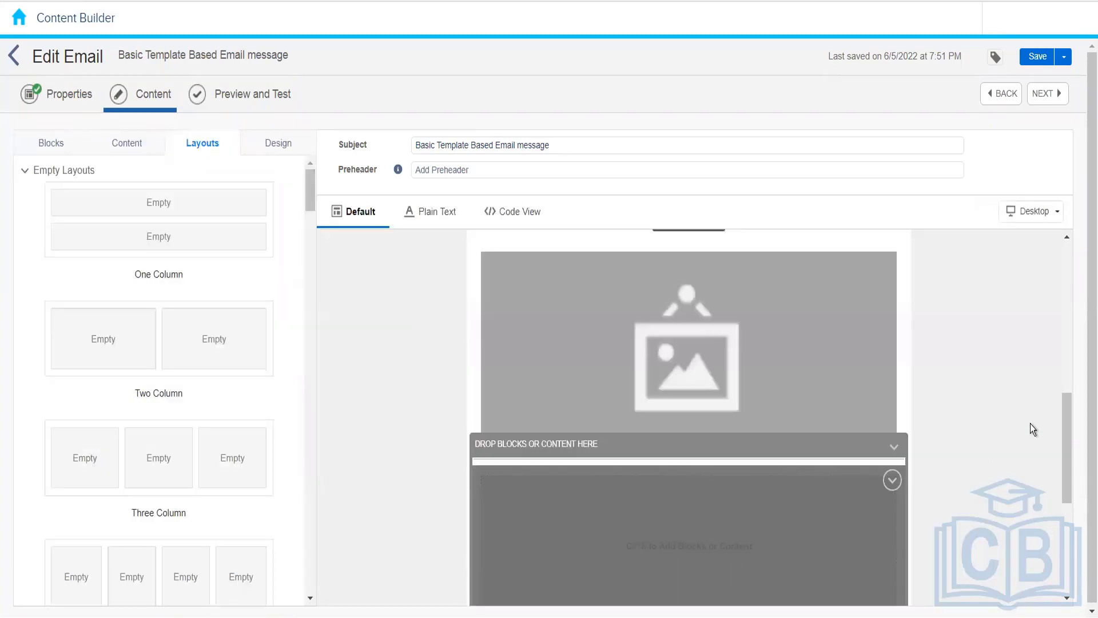
pyautogui.moveTo(1067, 414); pyautogui.dragTo(1058, 509)
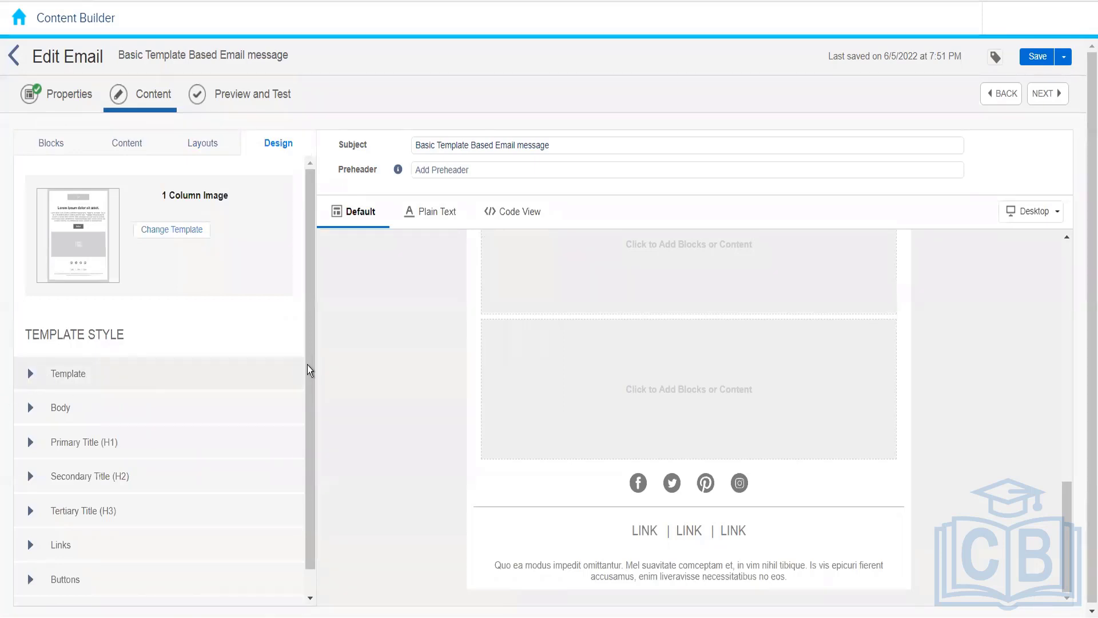
# Examine the email's Template, Body and Buttons style settings, including their colours, fonts, borders and padding
pyautogui.scroll(-1, 79, 360)
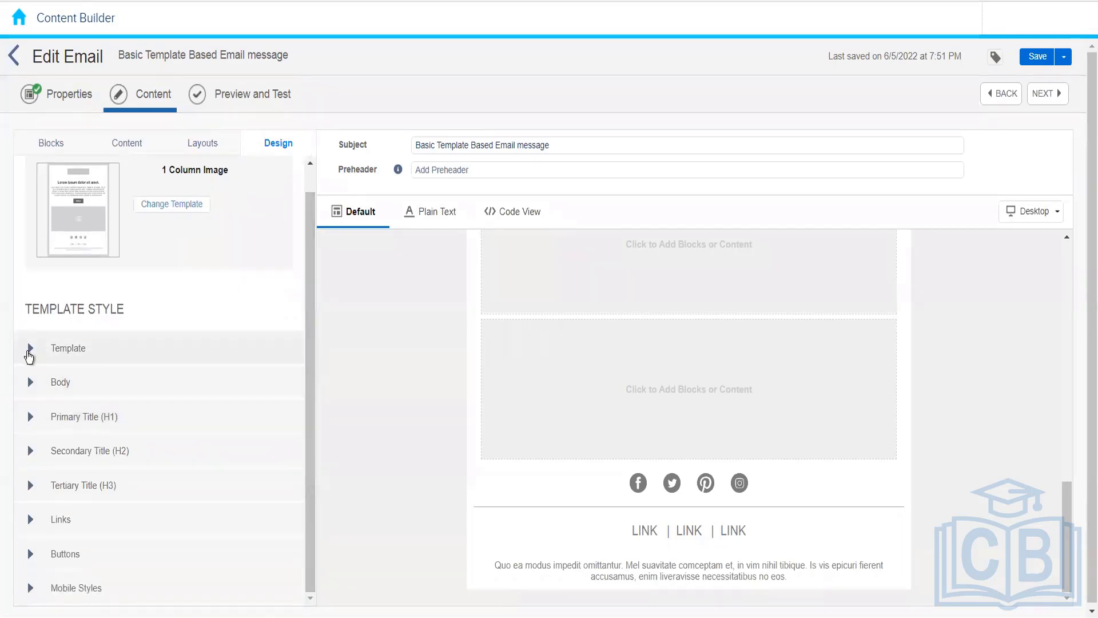
pyautogui.click(30, 350)
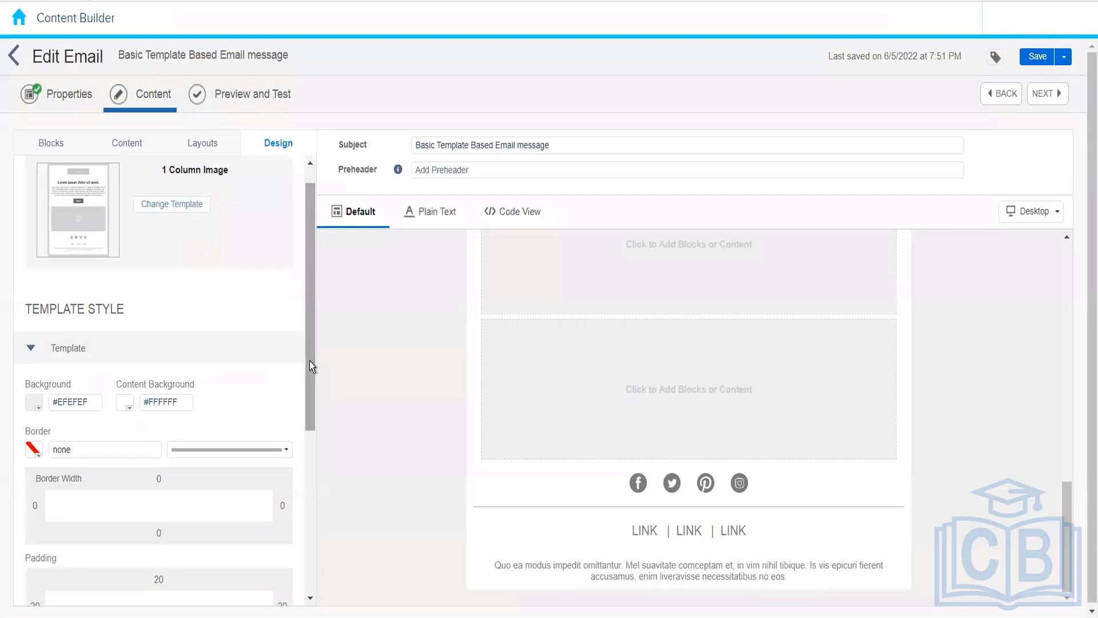
pyautogui.moveTo(309, 366); pyautogui.dragTo(309, 529)
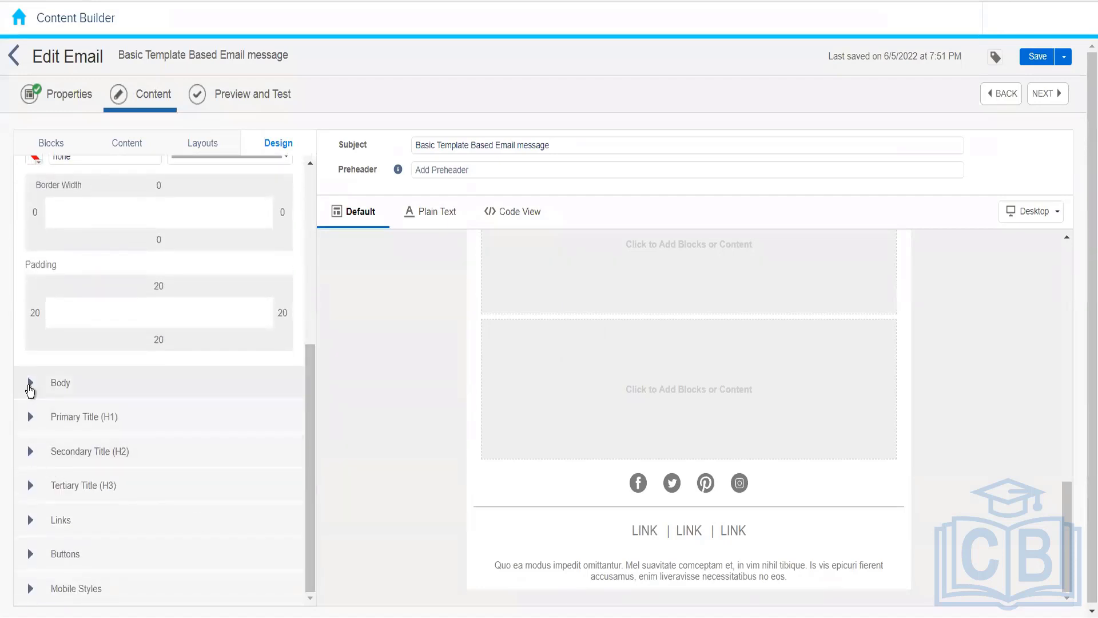
pyautogui.click(31, 385)
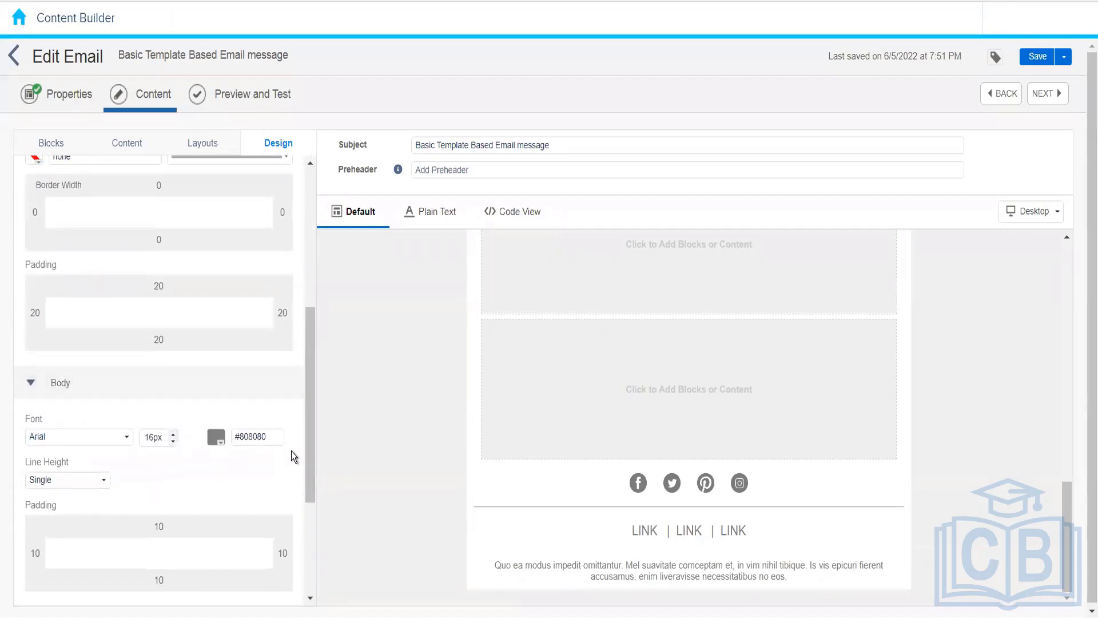
pyautogui.scroll(-3, 294, 537)
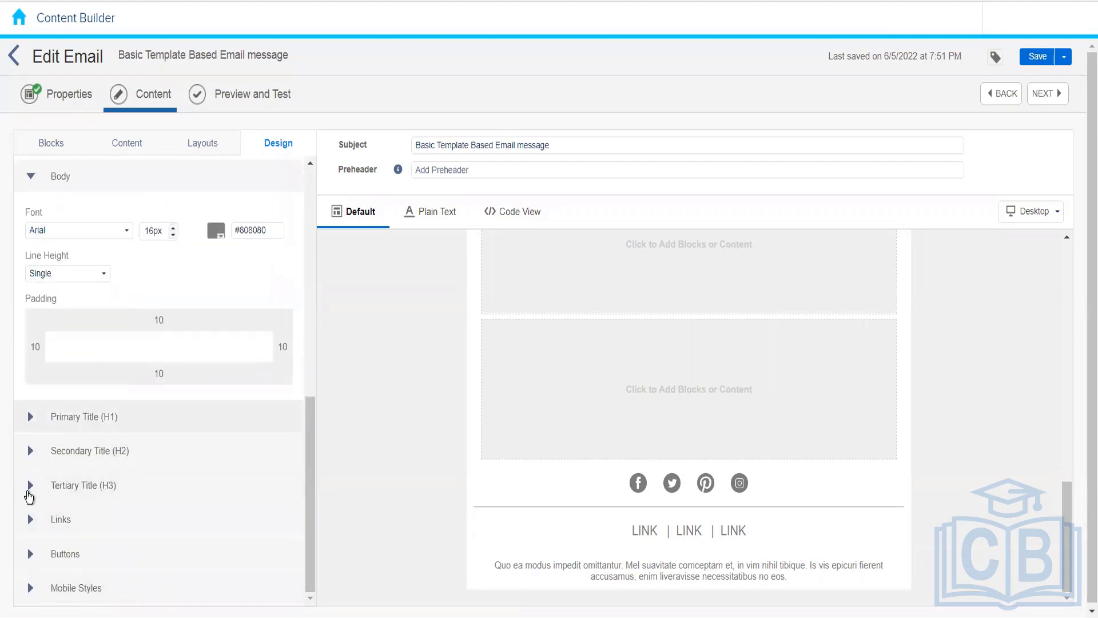
pyautogui.click(27, 556)
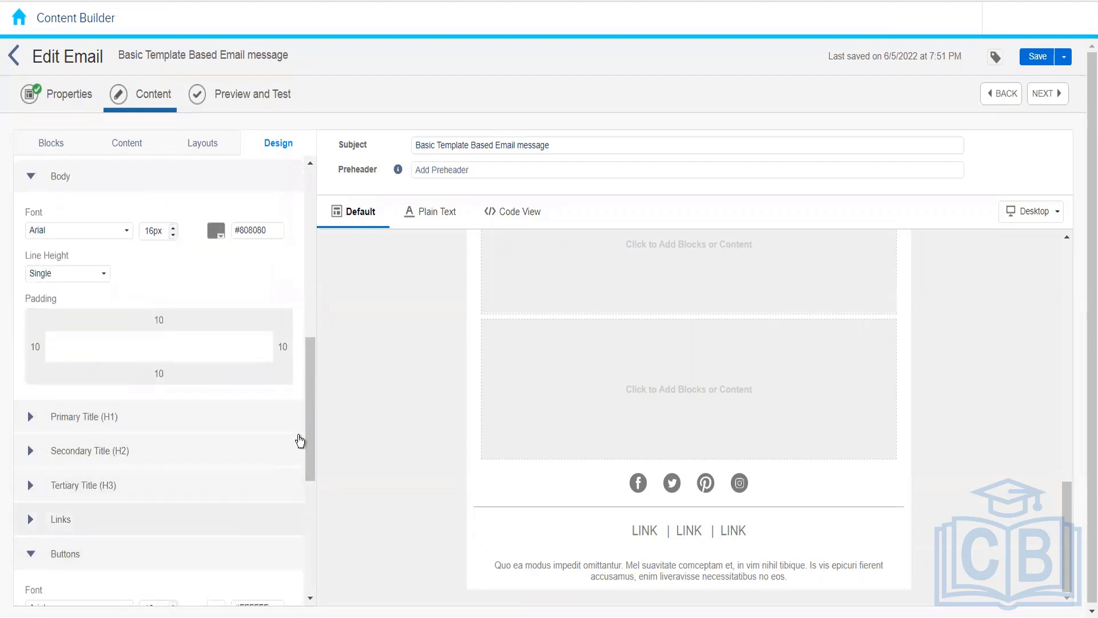
pyautogui.scroll(-1, 313, 535)
pyautogui.scroll(-5, 313, 535)
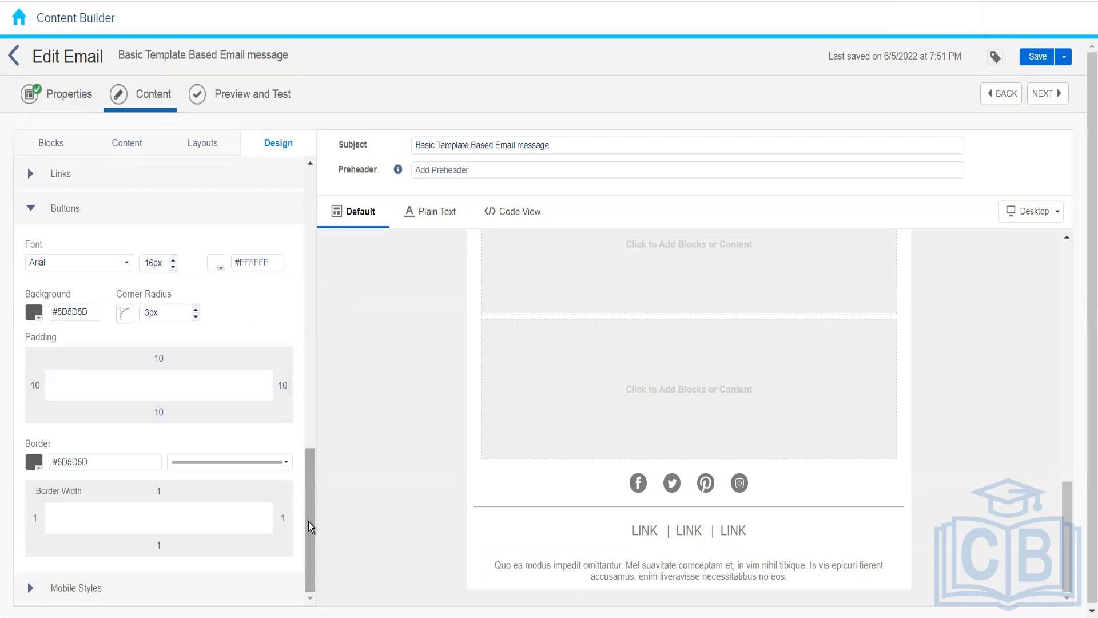
pyautogui.moveTo(309, 526); pyautogui.dragTo(312, 208)
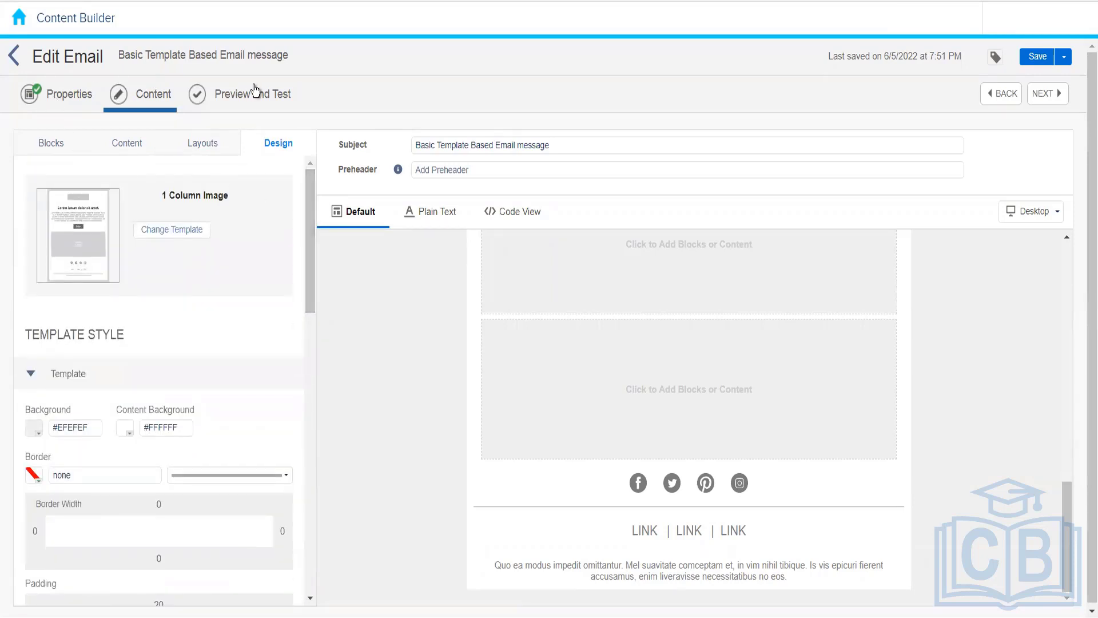
# Leave the email editor and return to the Content Builder item list
pyautogui.click(14, 56)
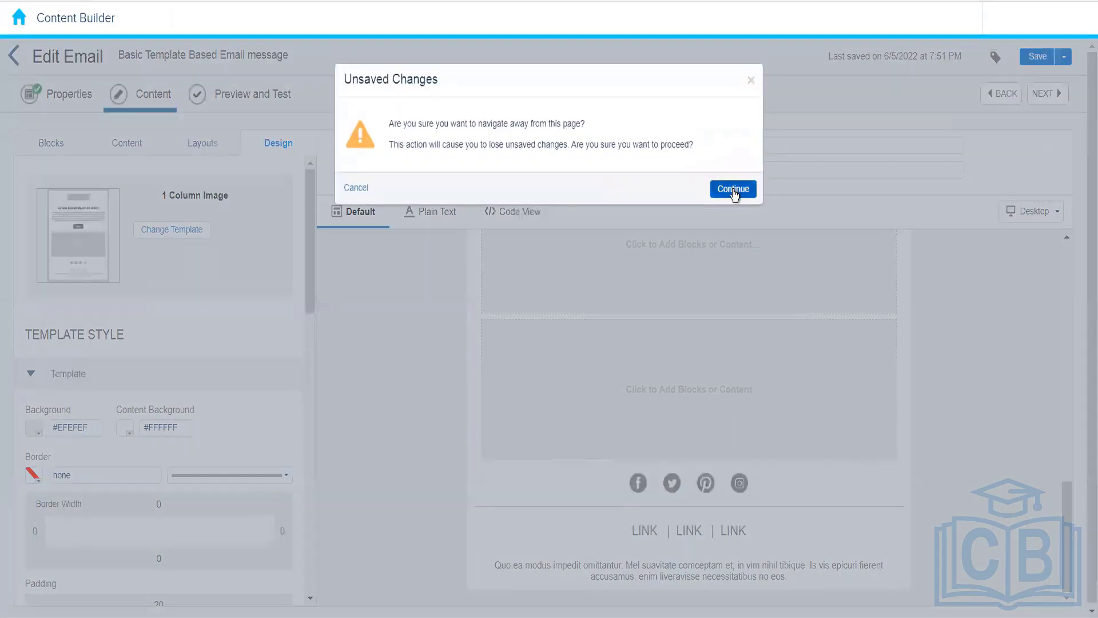
pyautogui.click(752, 84)
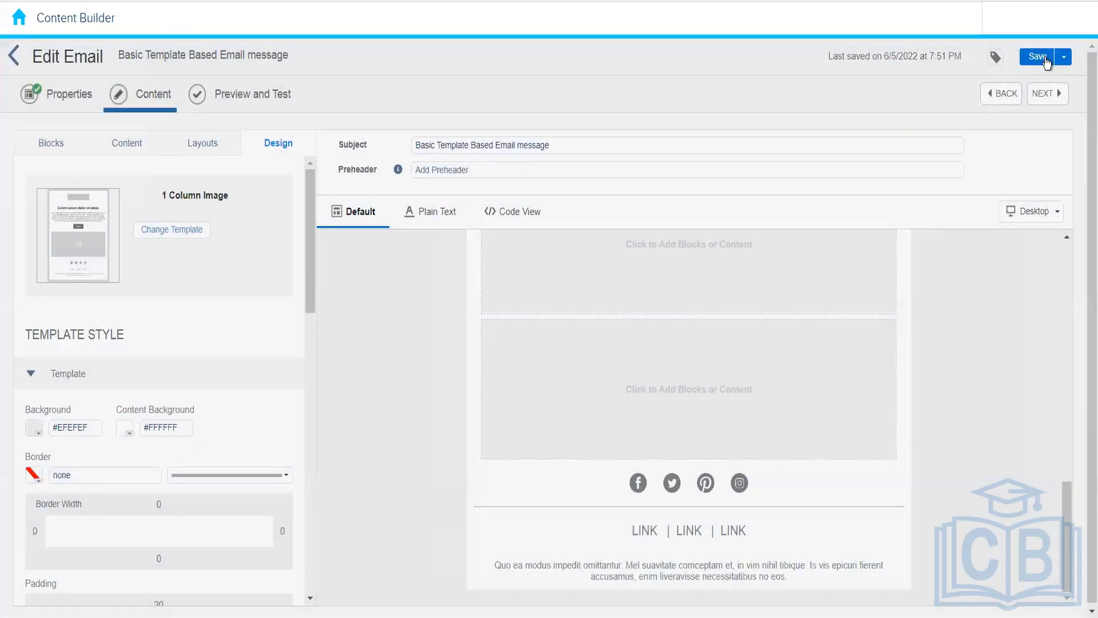
pyautogui.click(12, 67)
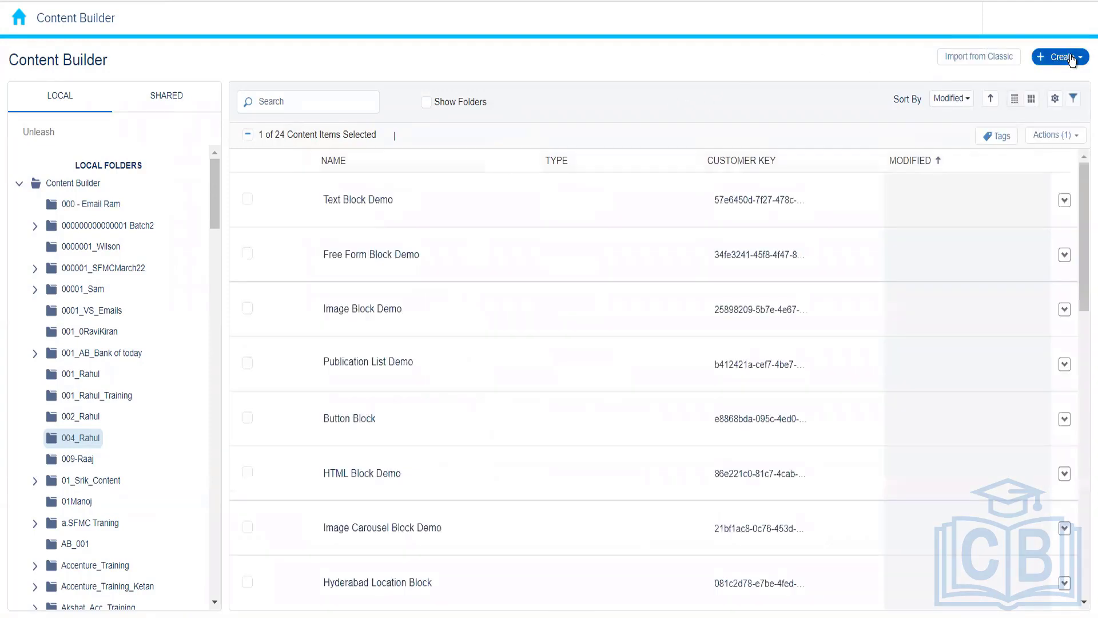
# Look through the content types available for creation, including Content Blocks, SMS Message and Mobile App
pyautogui.click(1071, 59)
pyautogui.moveTo(1022, 143)
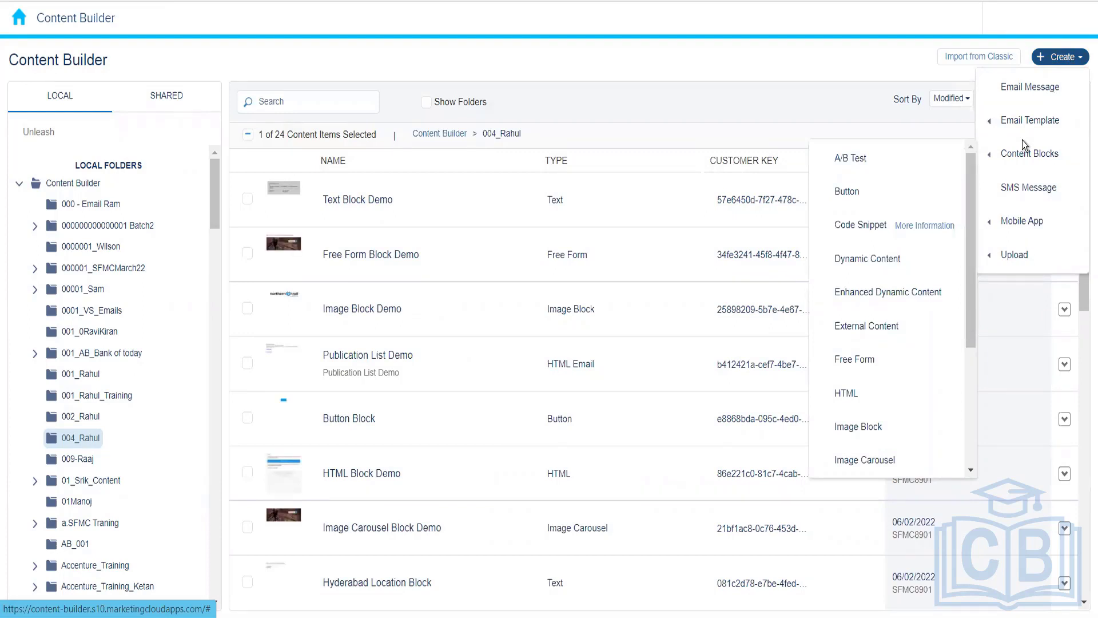
pyautogui.moveTo(1025, 214)
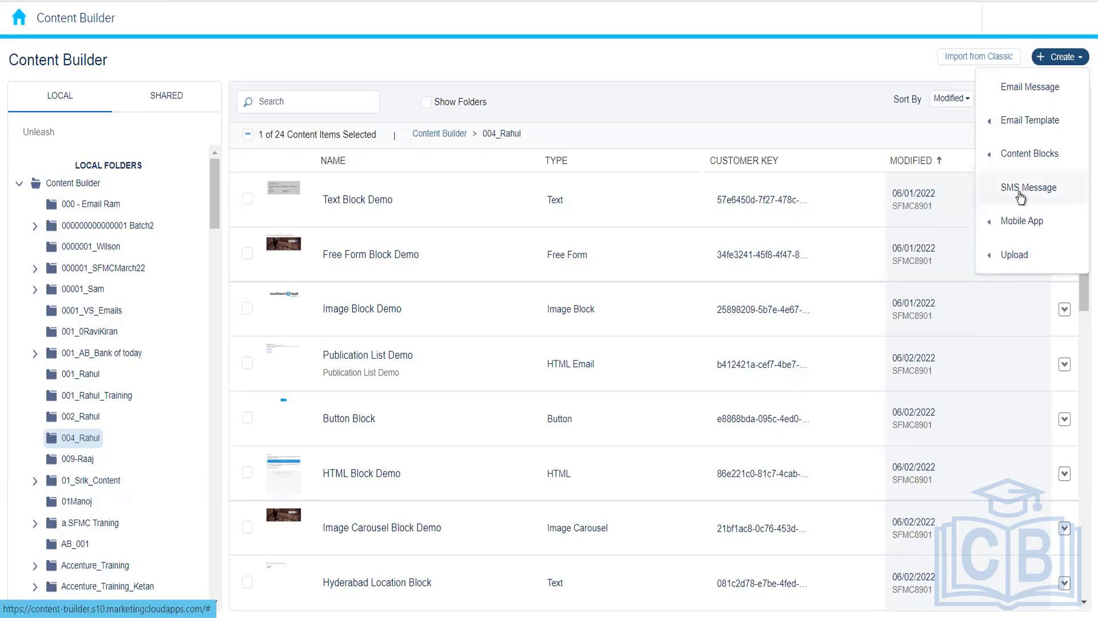
pyautogui.click(617, 73)
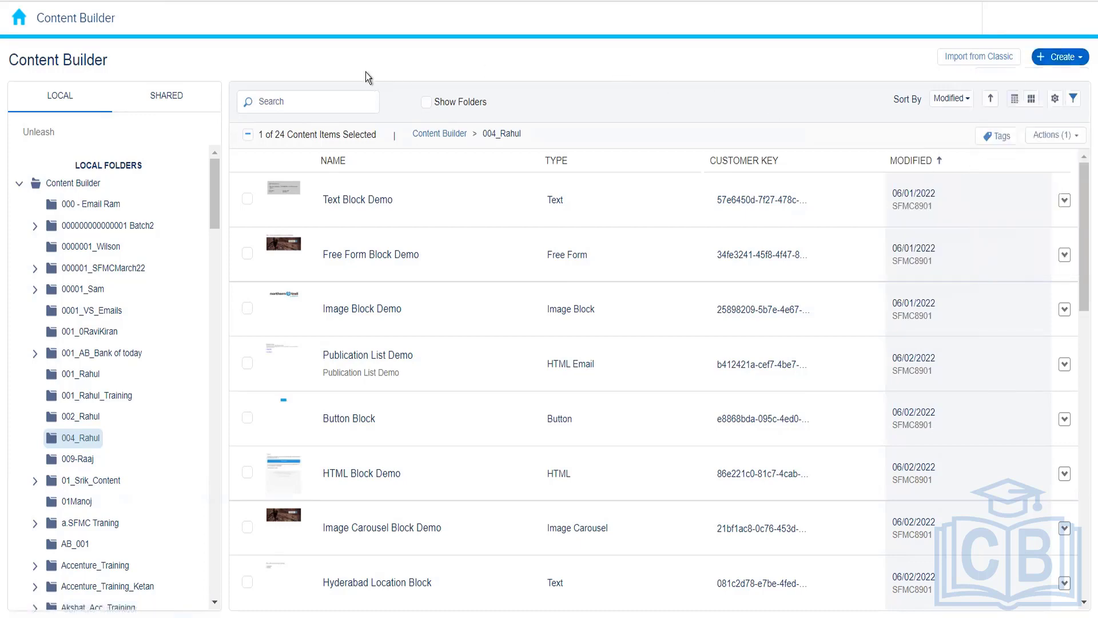
# Open the MobileConnect application of Mobile Studio from the Marketing Cloud navigation
pyautogui.moveTo(13, 29)
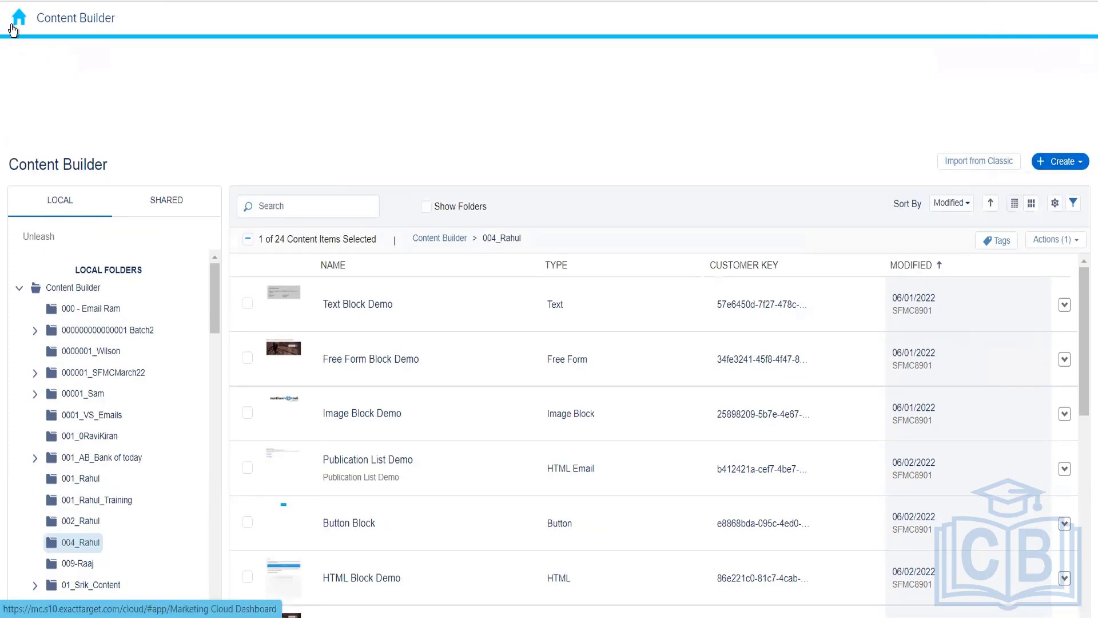
pyautogui.moveTo(93, 135)
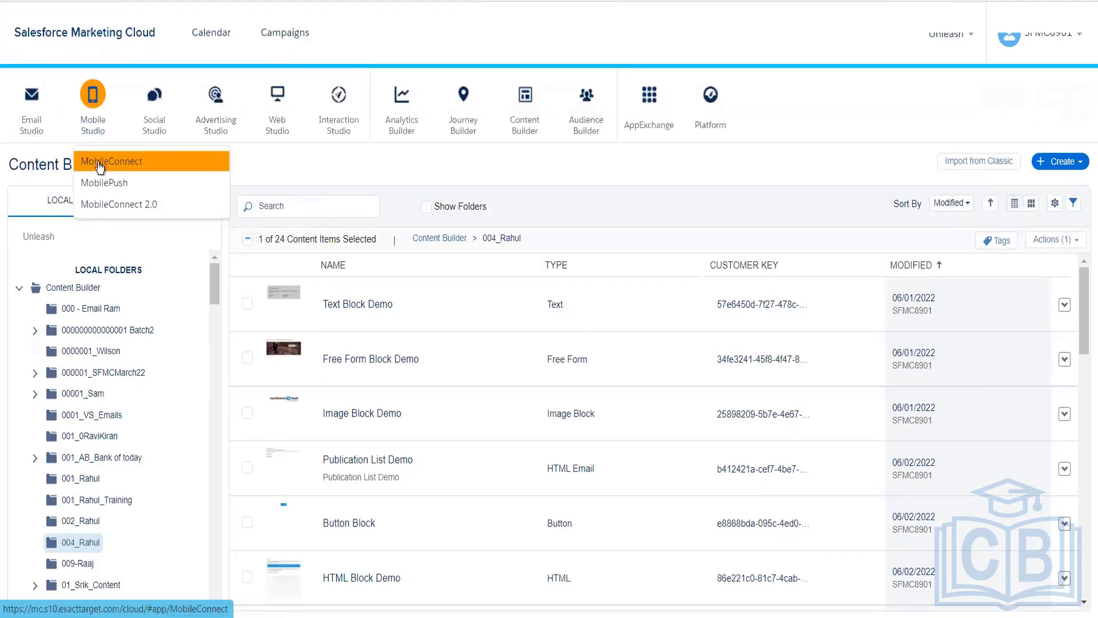
pyautogui.click(111, 160)
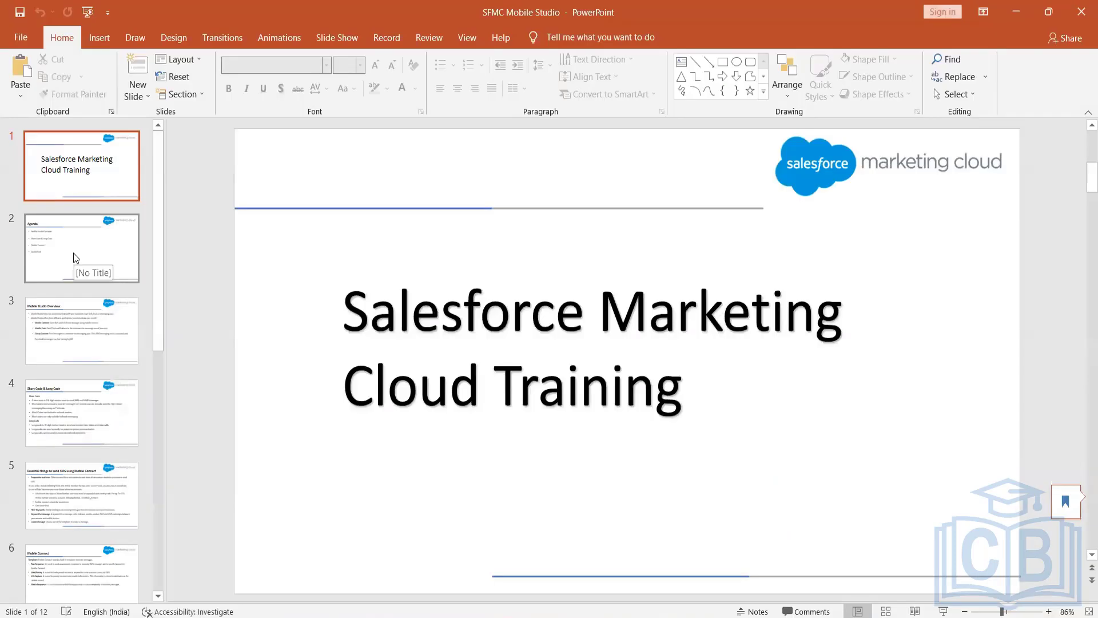
# In the SFMC Mobile Studio PowerPoint presentation, view the Agenda and Short Code & Long Code slides and return to Mobile Studio Overview
pyautogui.click(73, 253)
pyautogui.click(87, 302)
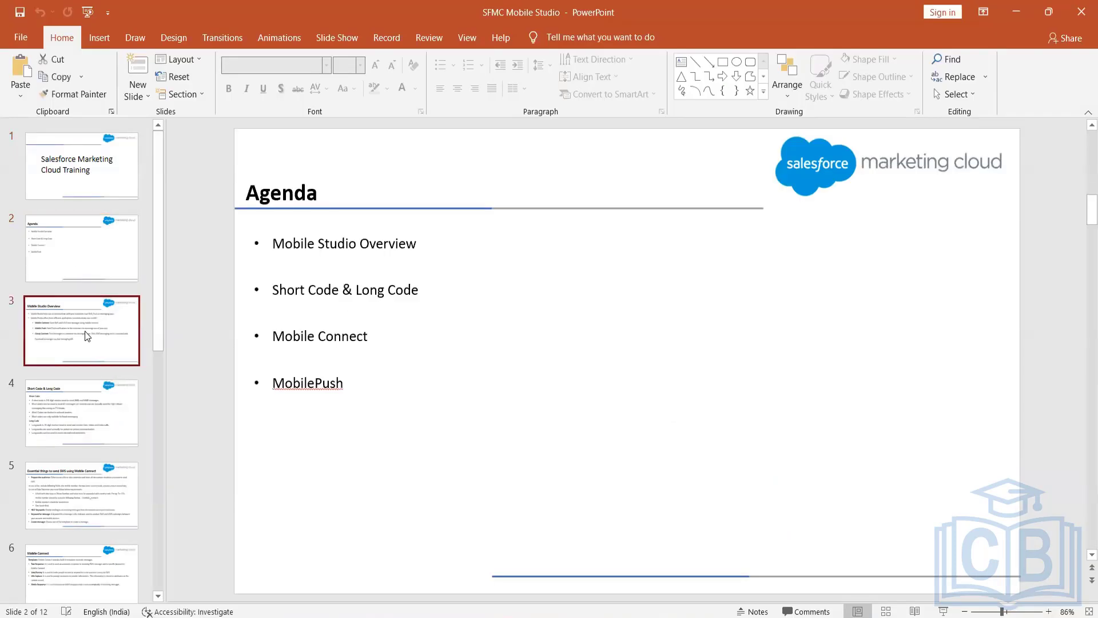
pyautogui.click(93, 254)
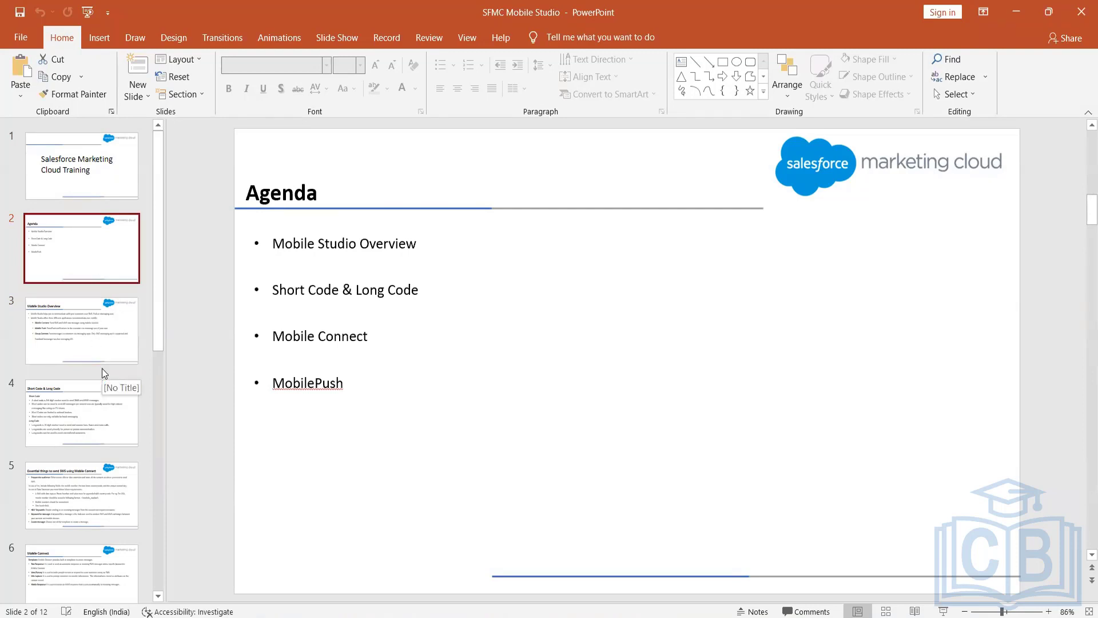
pyautogui.click(66, 413)
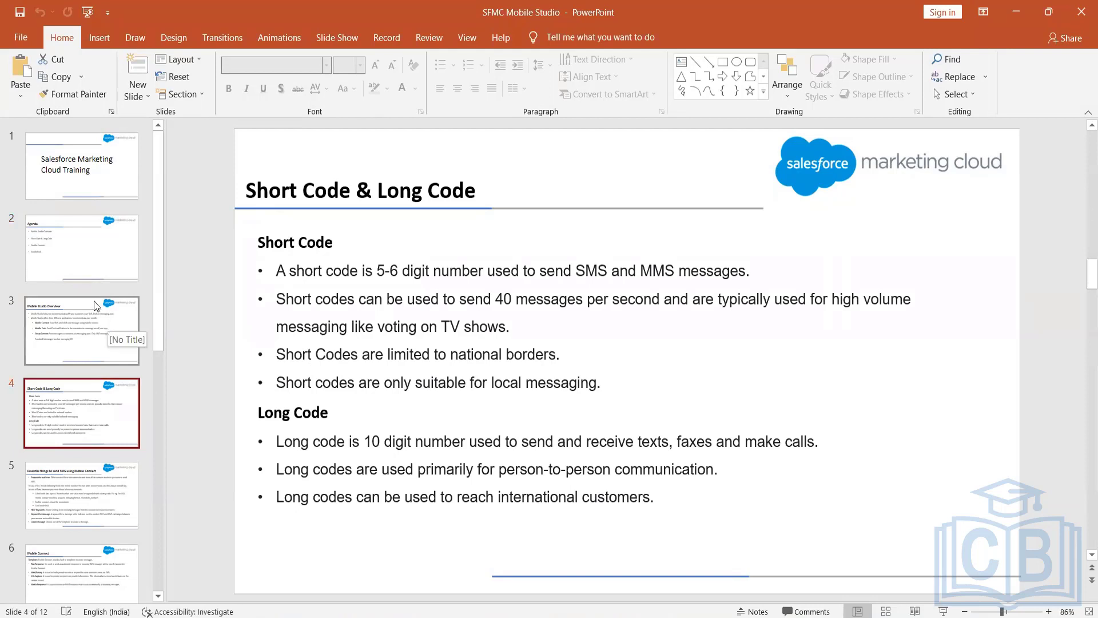
pyautogui.click(79, 324)
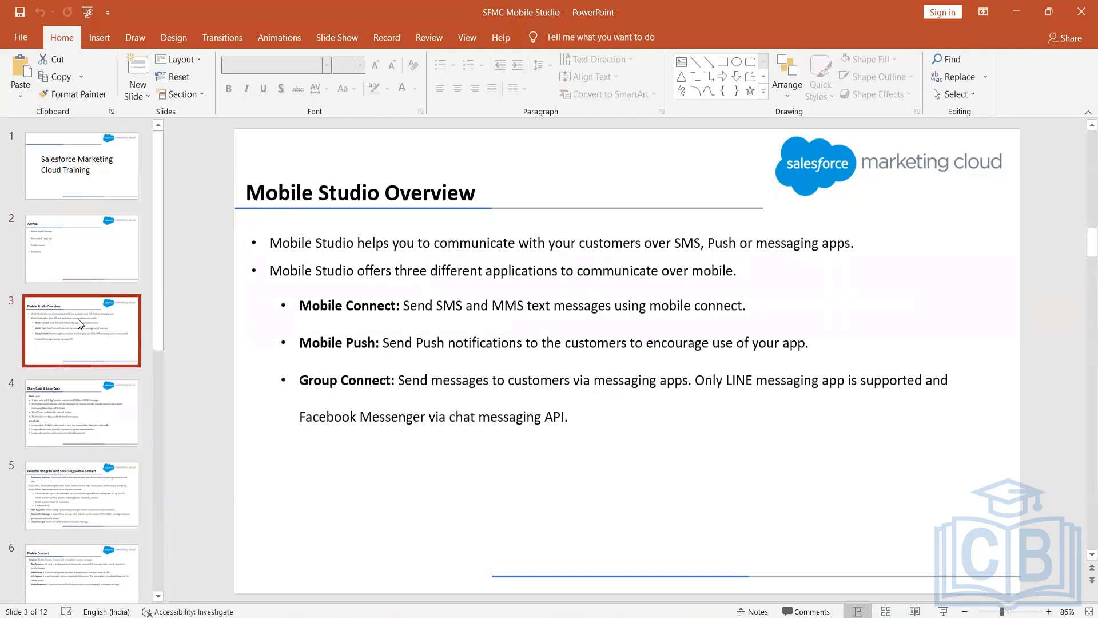